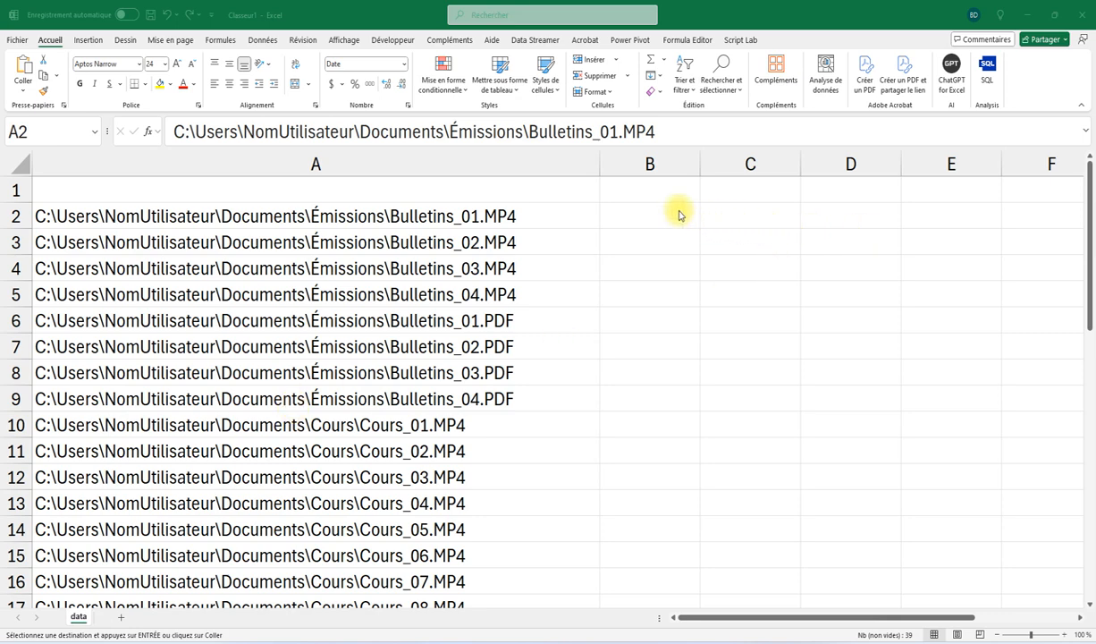
- Enter =FRACTIONNER.TEXTE(A2;"\") in B2 to split the first file path into columns at each backslash
{"action": "key", "text": "ctrl+shift+Down"}
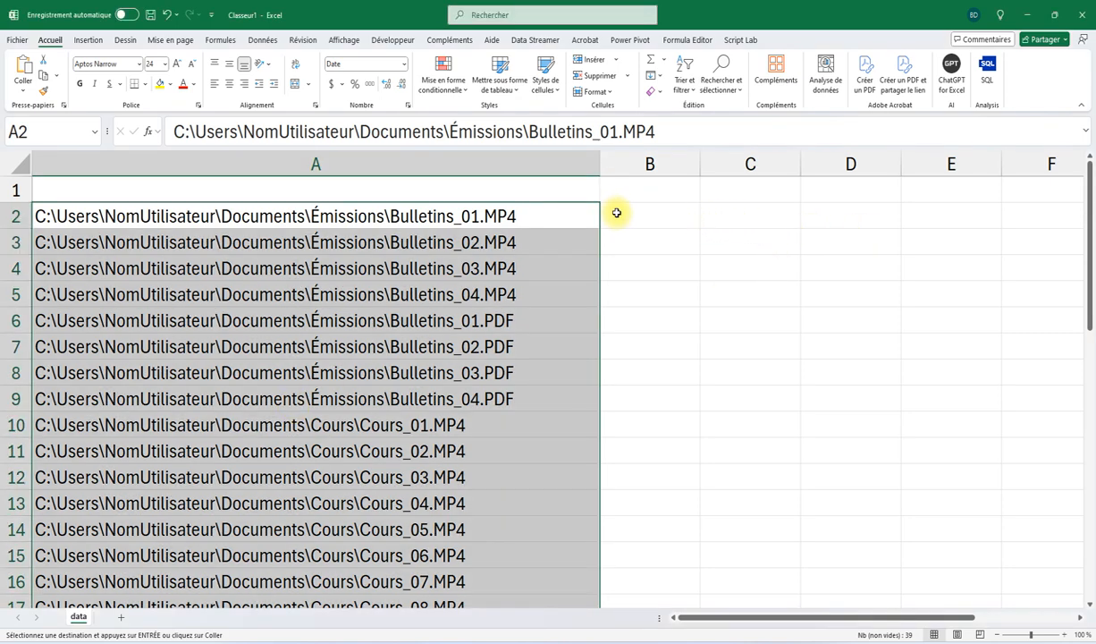
{"action": "left_click", "coordinate": [617, 216]}
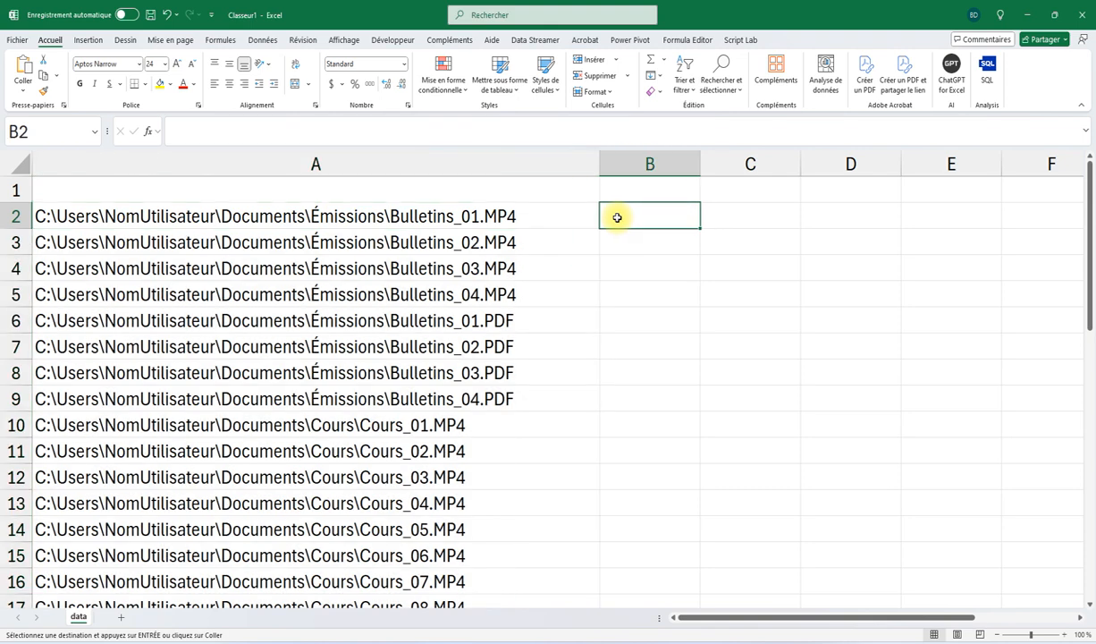
{"action": "type", "text": "=fr"}
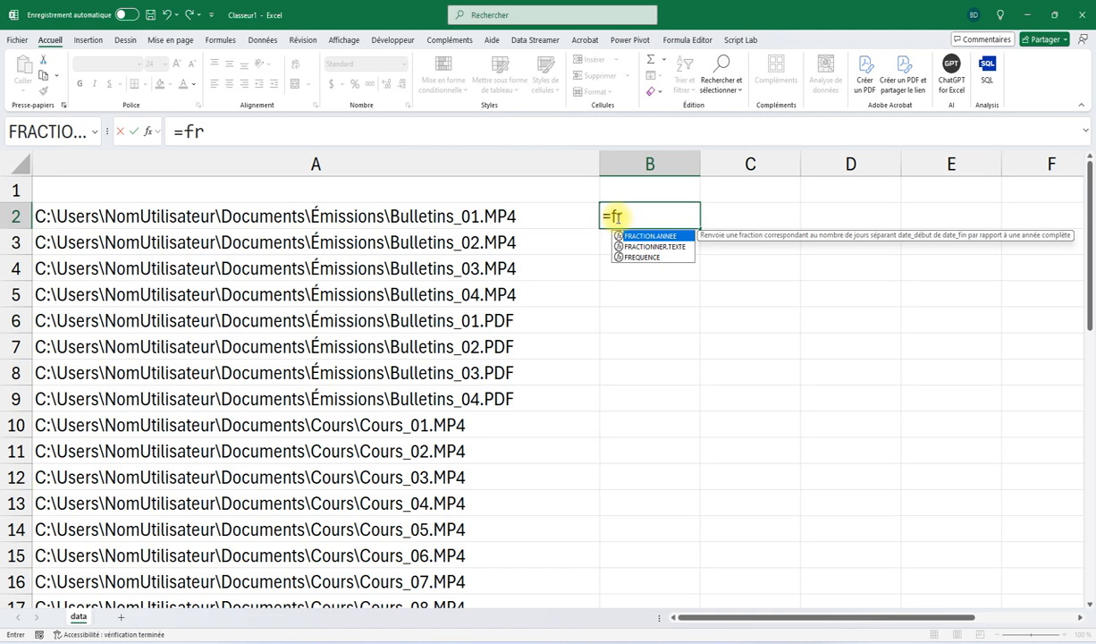
{"action": "double_click", "coordinate": [654, 245]}
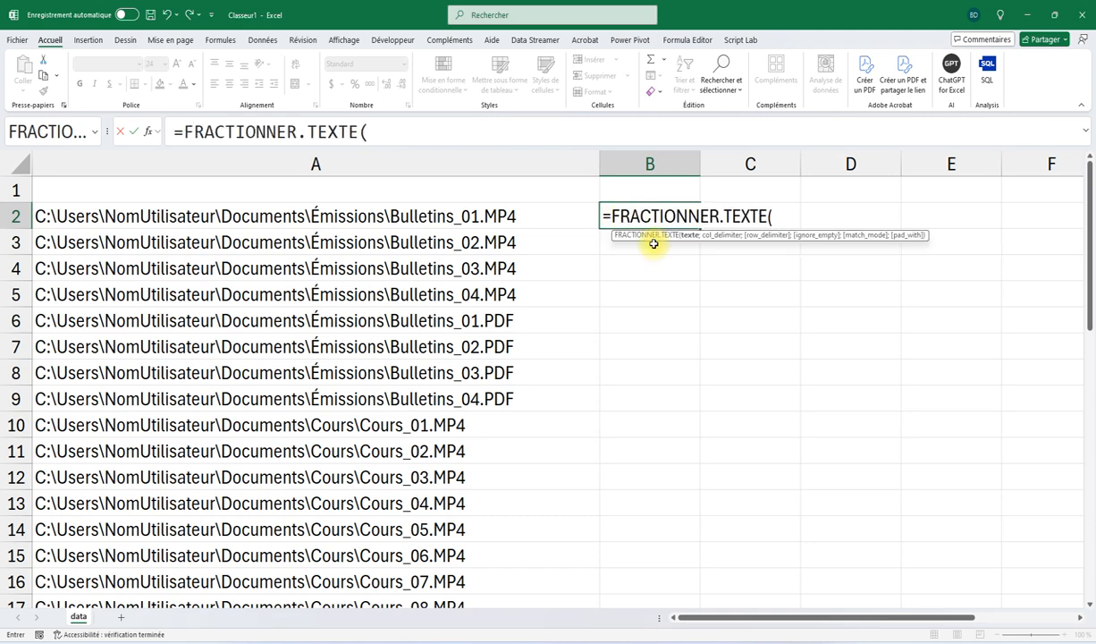
{"action": "left_click", "coordinate": [476, 217]}
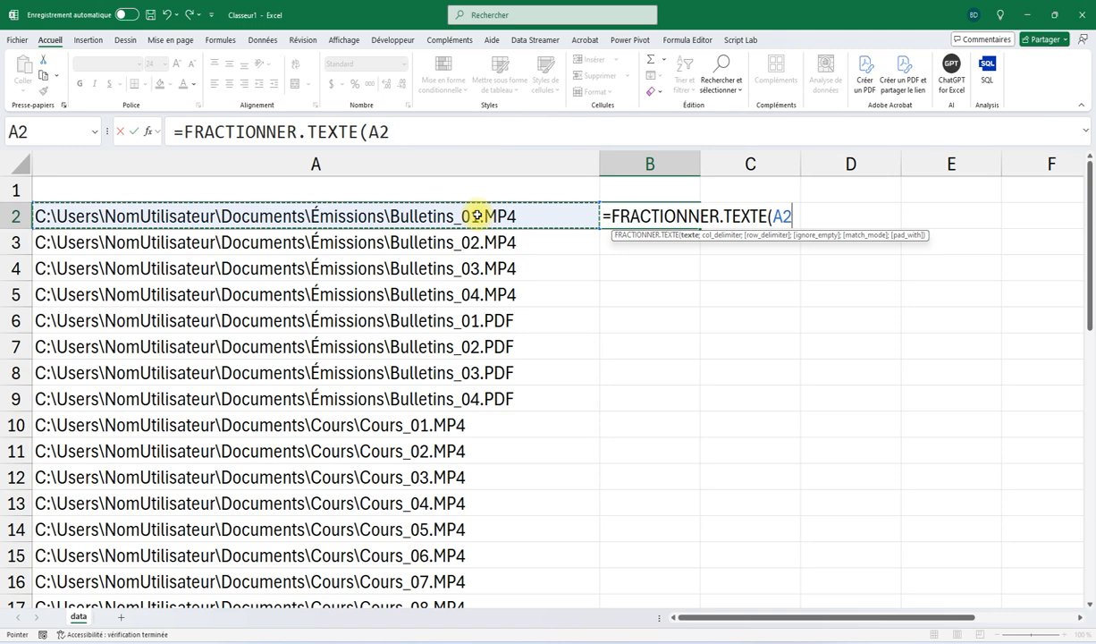
{"action": "type", "text": ";"}
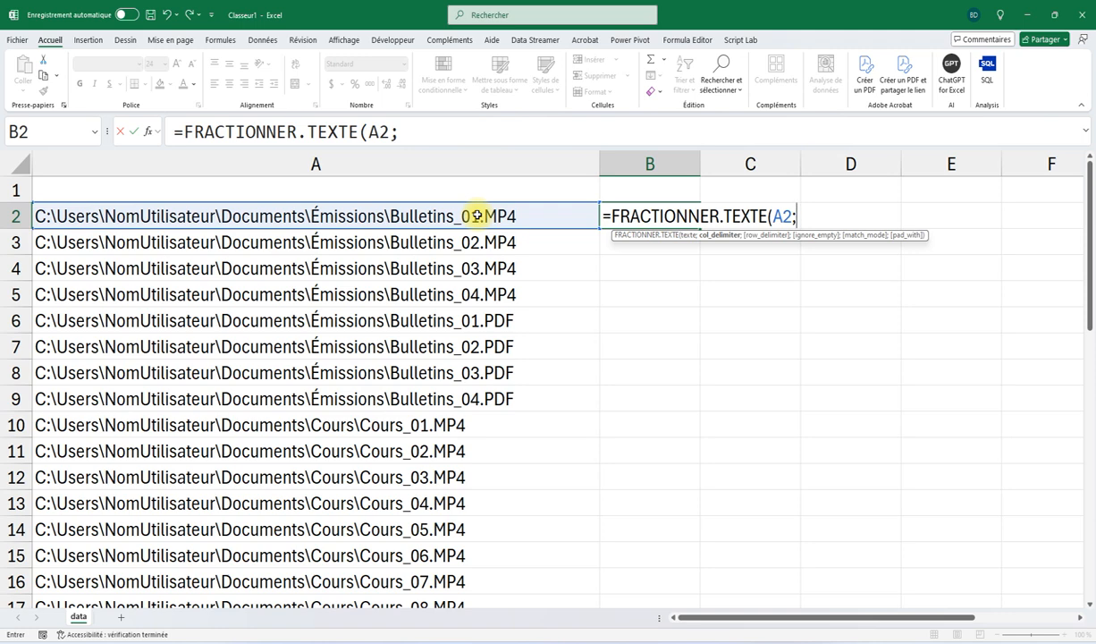
{"action": "type", "text": "\"\\\";"}
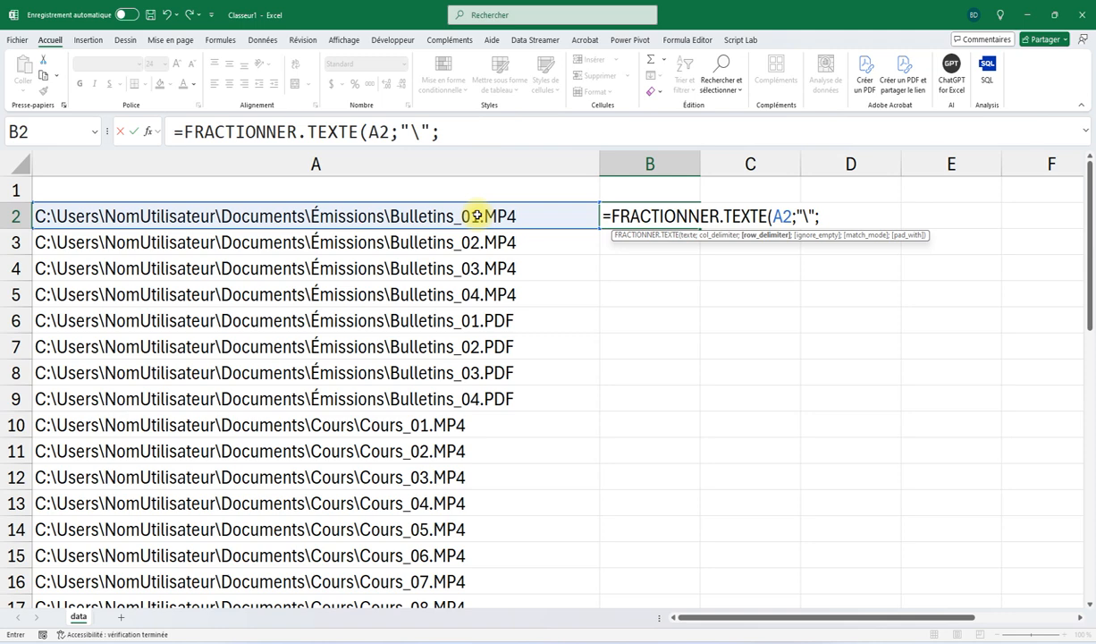
{"action": "key", "text": "BackSpace"}
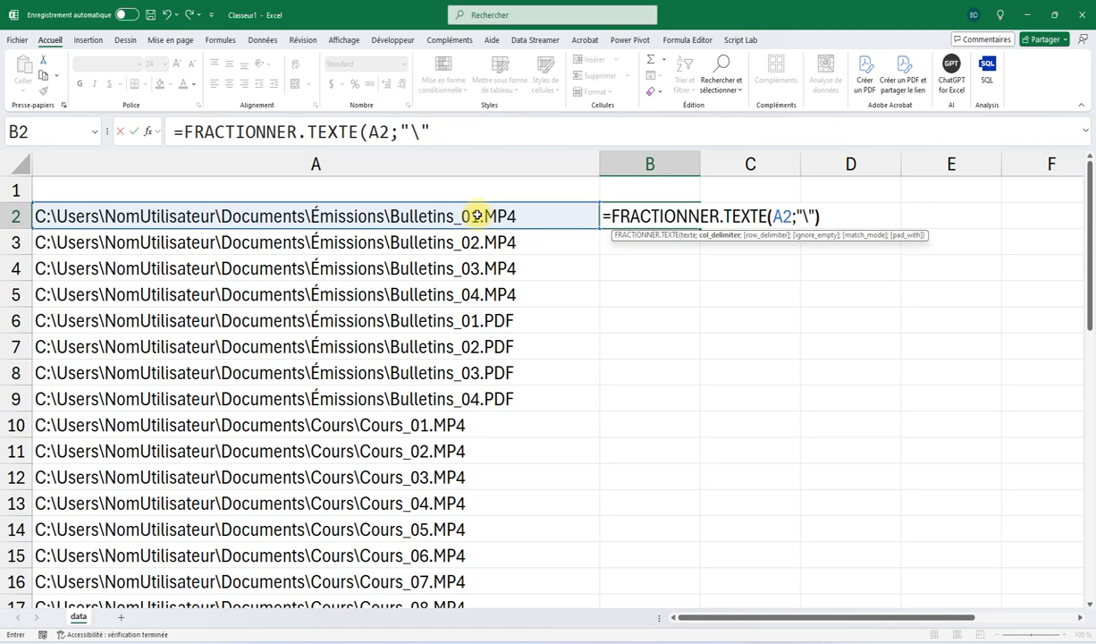
{"action": "type", "text": ")"}
{"action": "key", "text": "Return"}
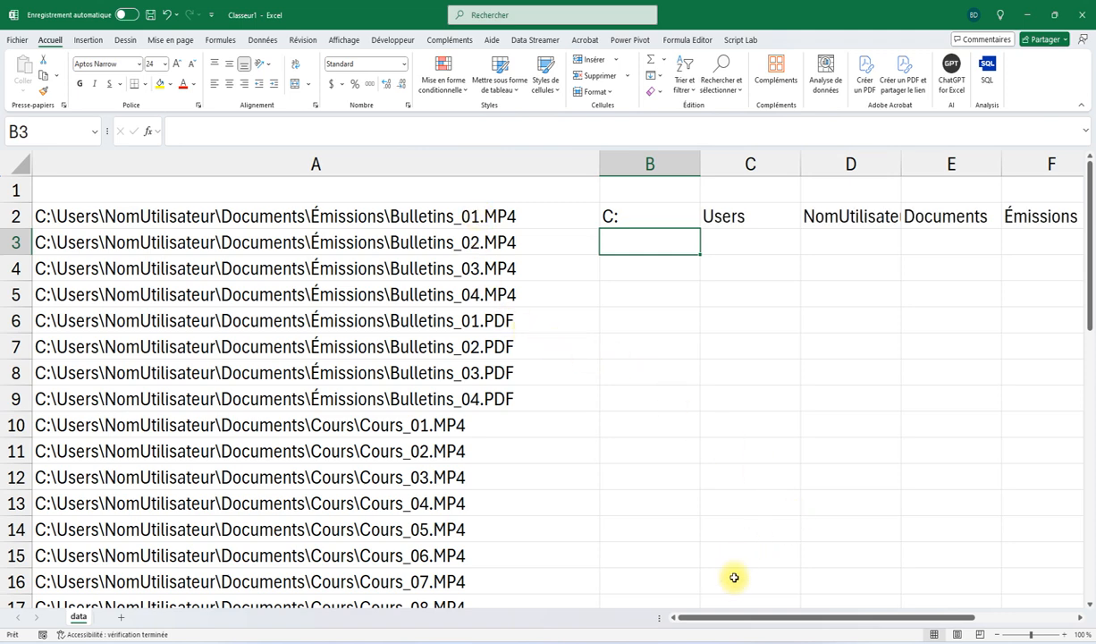
- Autofit the widths of columns G and D to the split path segments
{"action": "left_click_drag", "start_coordinate": [705, 626], "coordinate": [783, 631]}
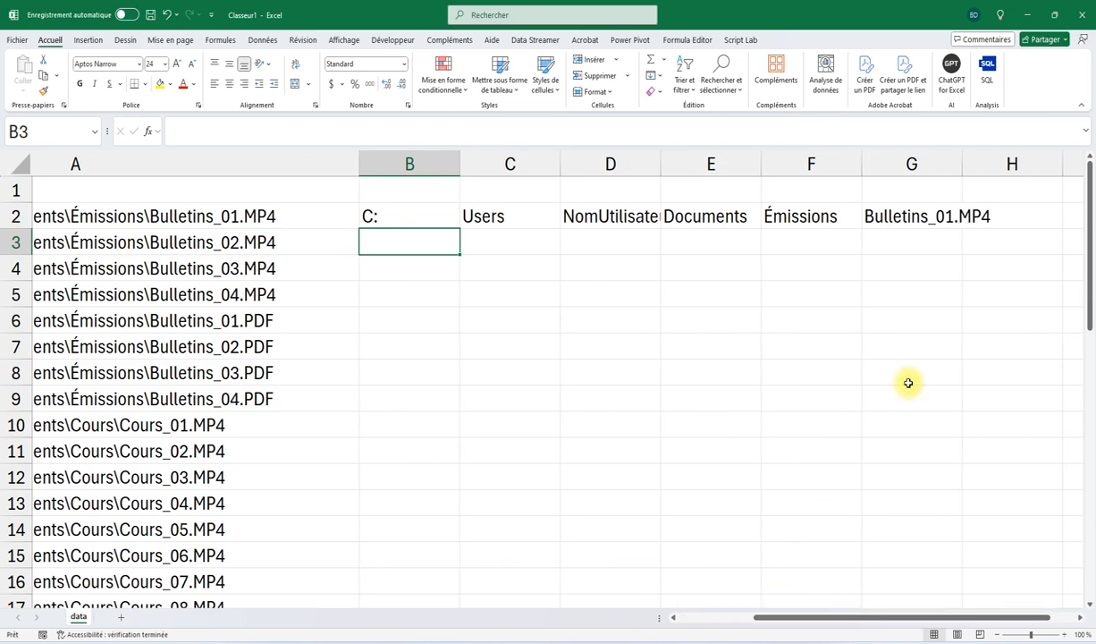
{"action": "double_click", "coordinate": [965, 158]}
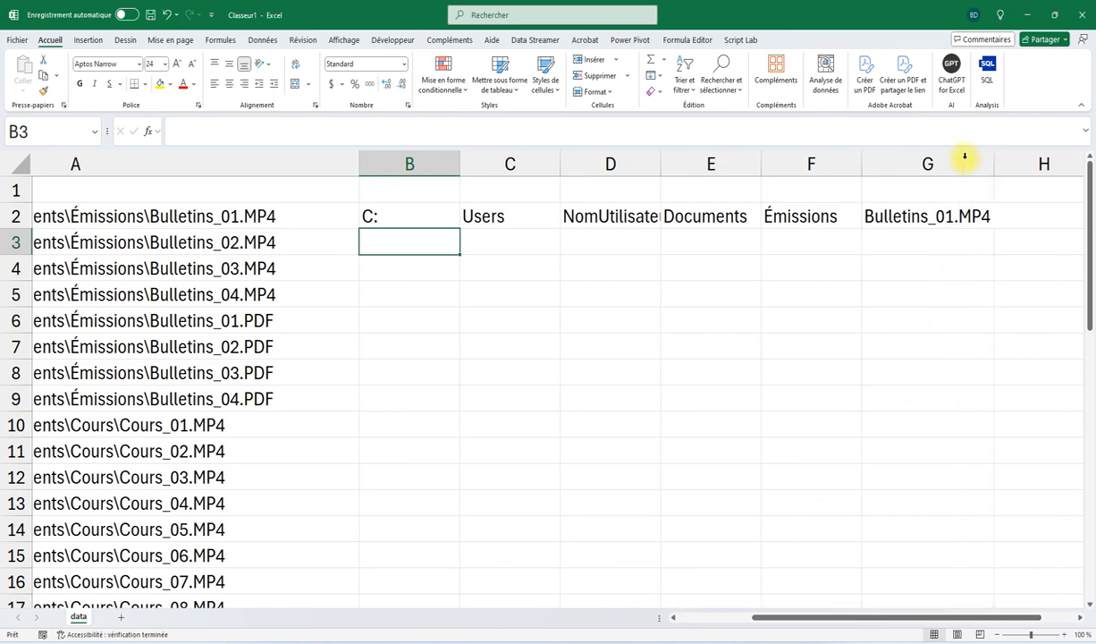
{"action": "left_click", "coordinate": [756, 163]}
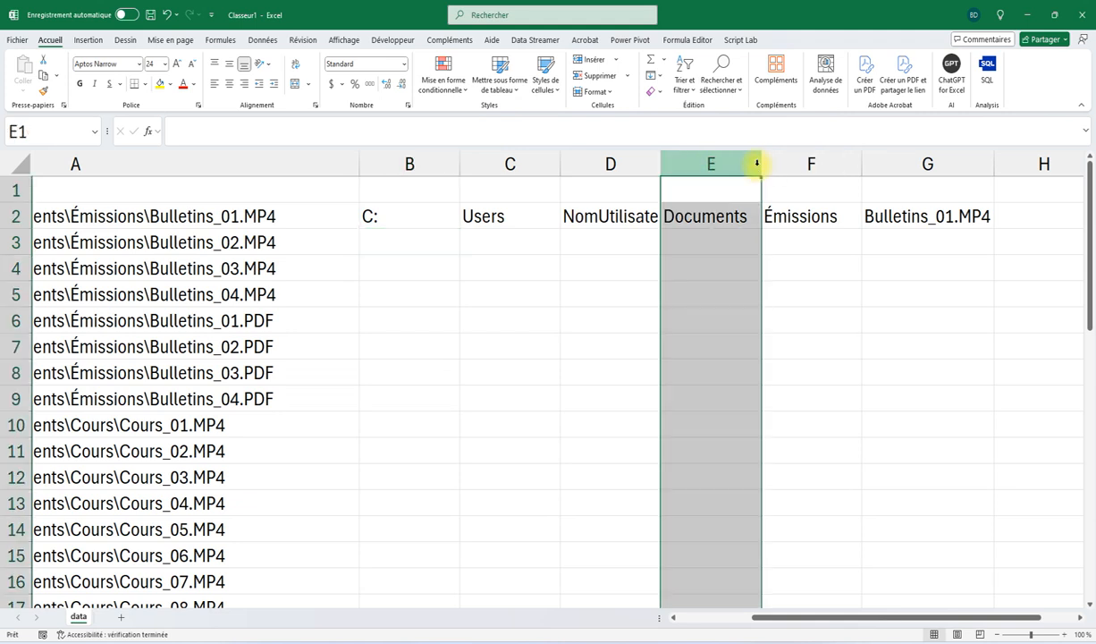
{"action": "double_click", "coordinate": [660, 164]}
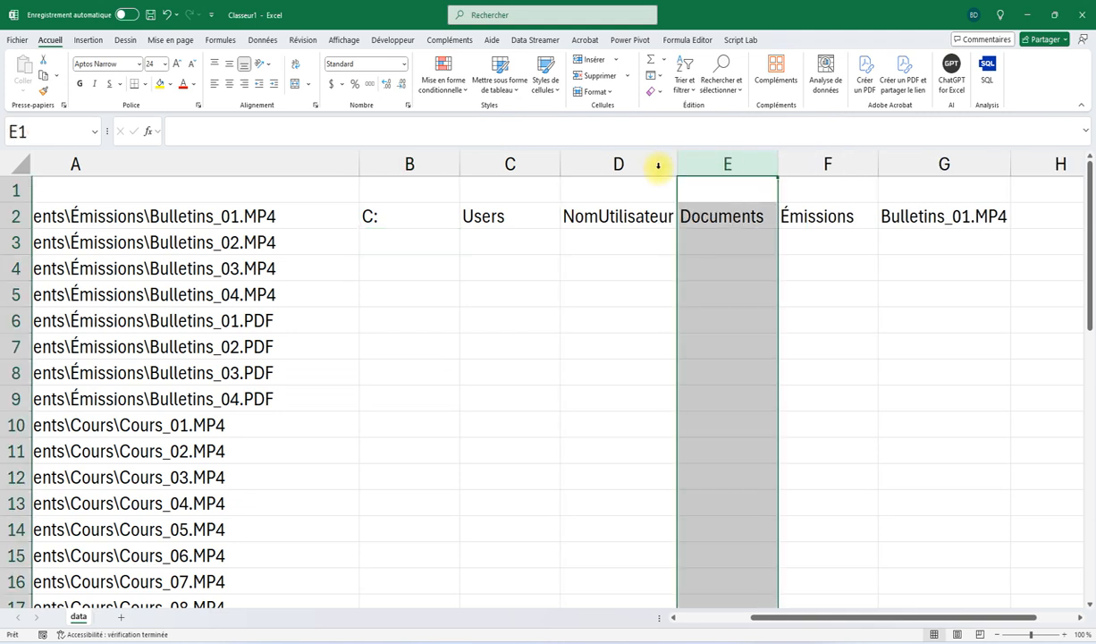
- Insert the CHOISIRCOLS function in front of FRACTIONNER.TEXTE in B2's formula, with the split path as its array
{"action": "left_click", "coordinate": [401, 216]}
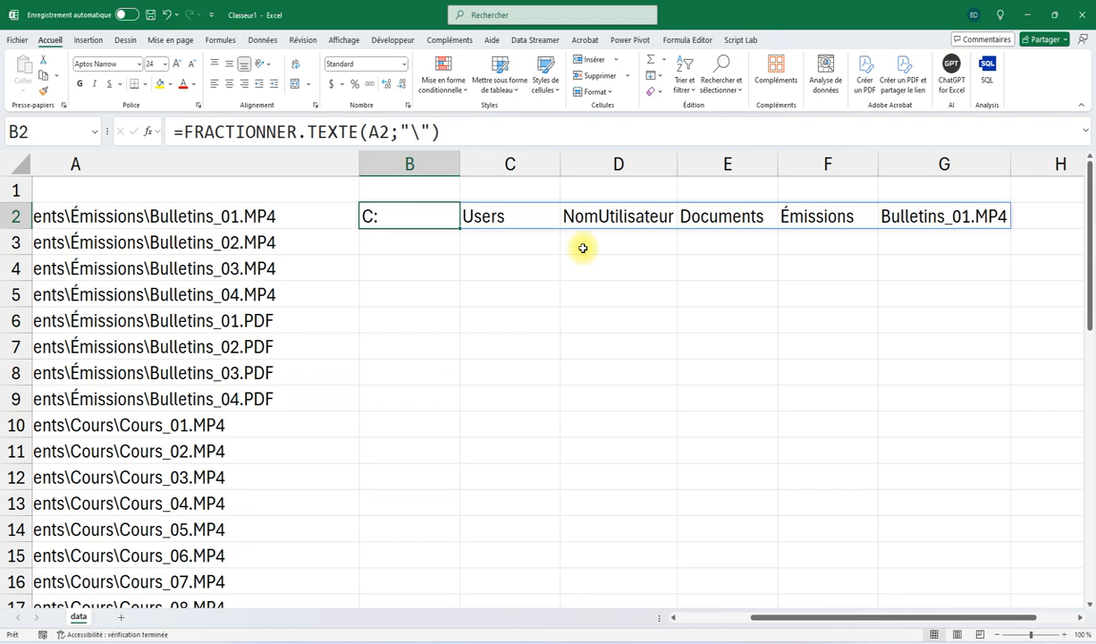
{"action": "left_click", "coordinate": [885, 219]}
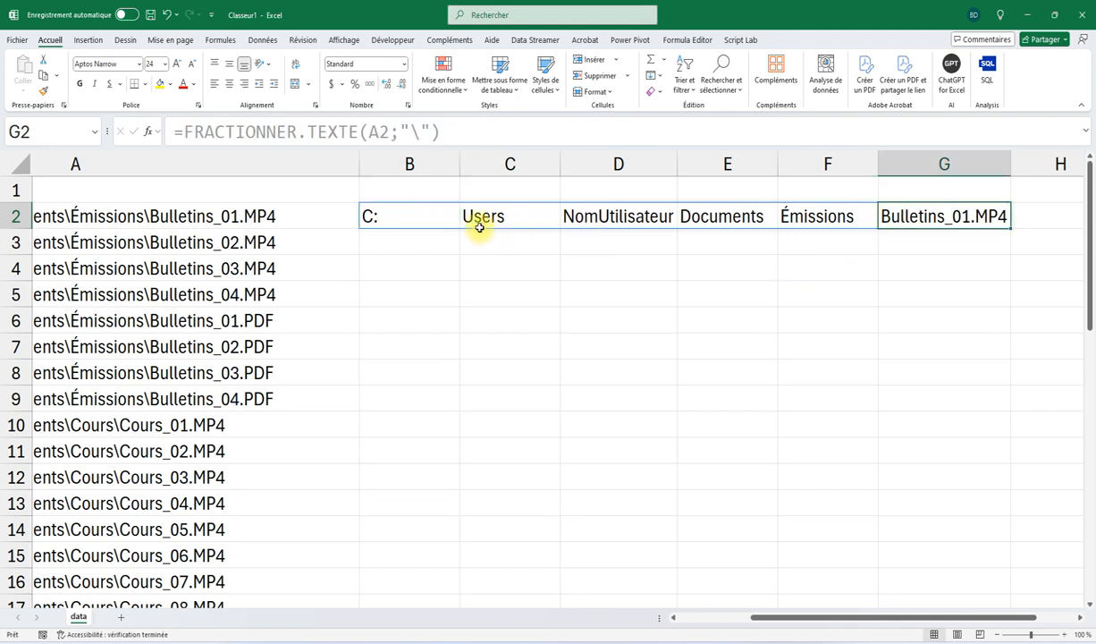
{"action": "left_click", "coordinate": [431, 213]}
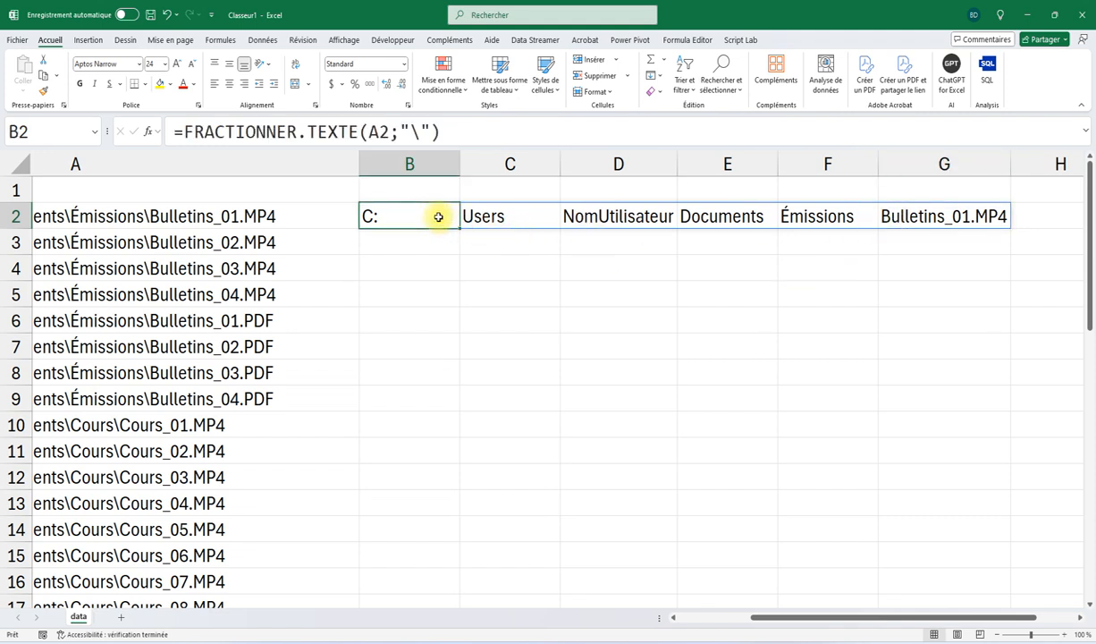
{"action": "left_click", "coordinate": [181, 131]}
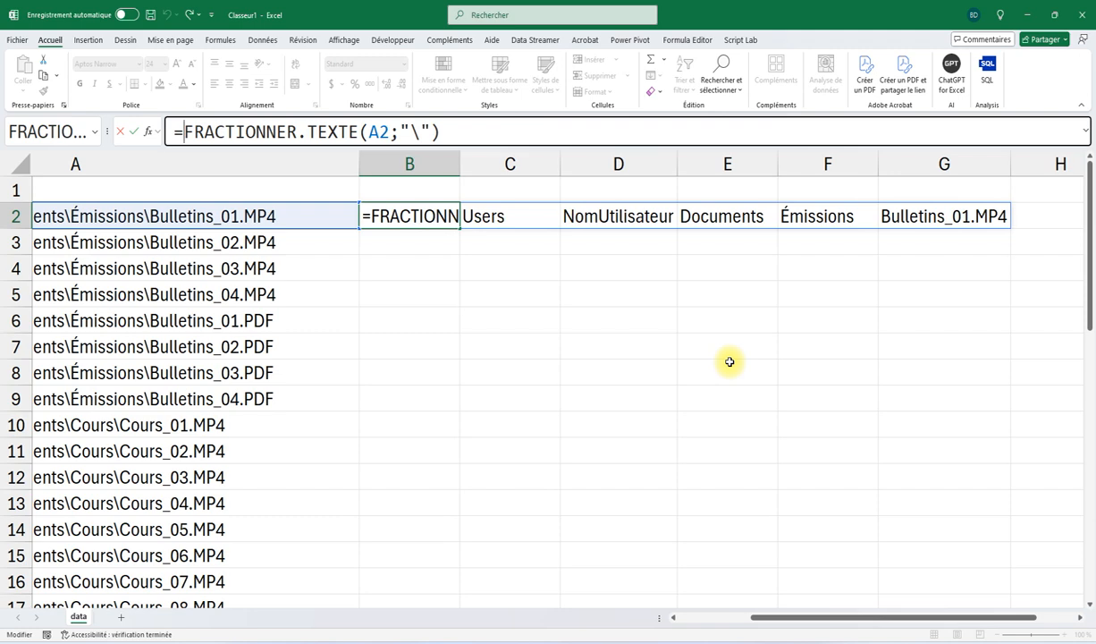
{"action": "type", "text": "choisi"}
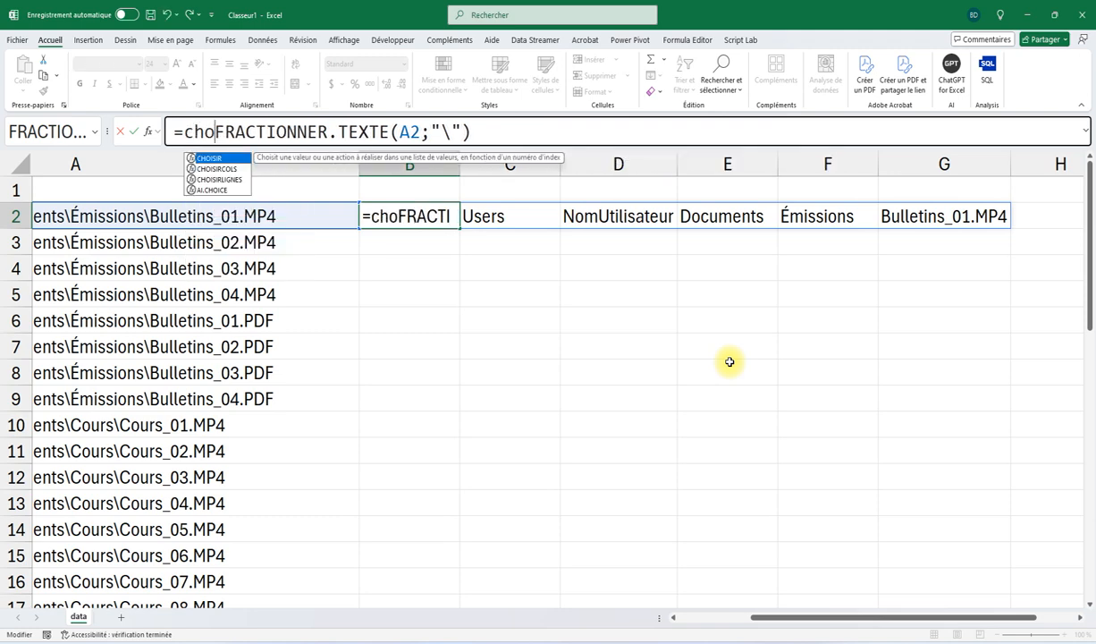
{"action": "type", "text": "r"}
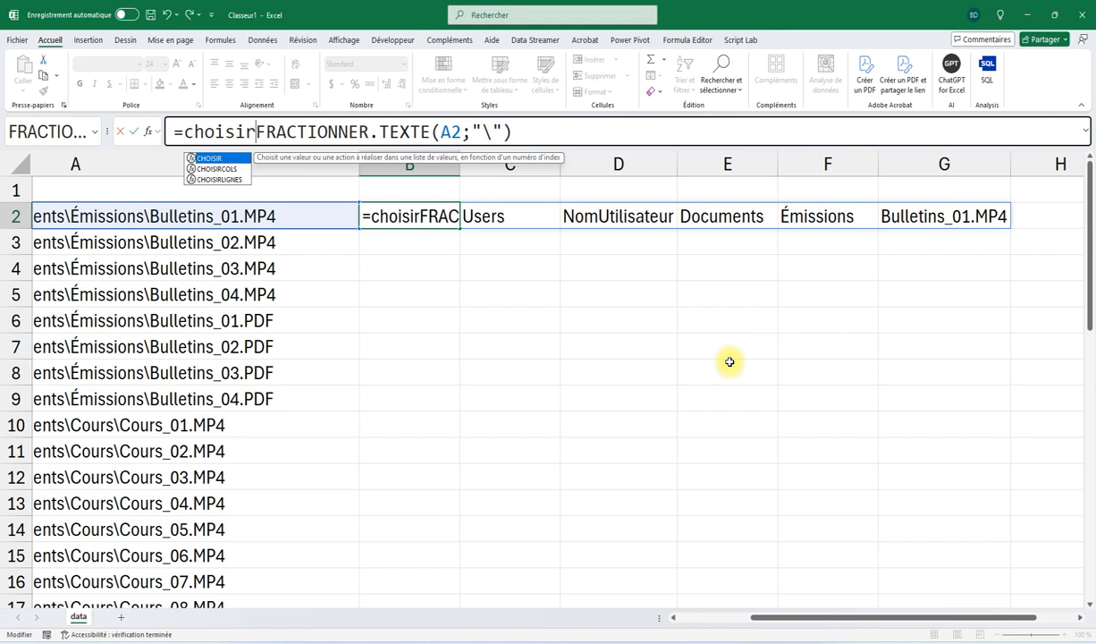
{"action": "key", "text": "Down"}
{"action": "key", "text": "Tab"}
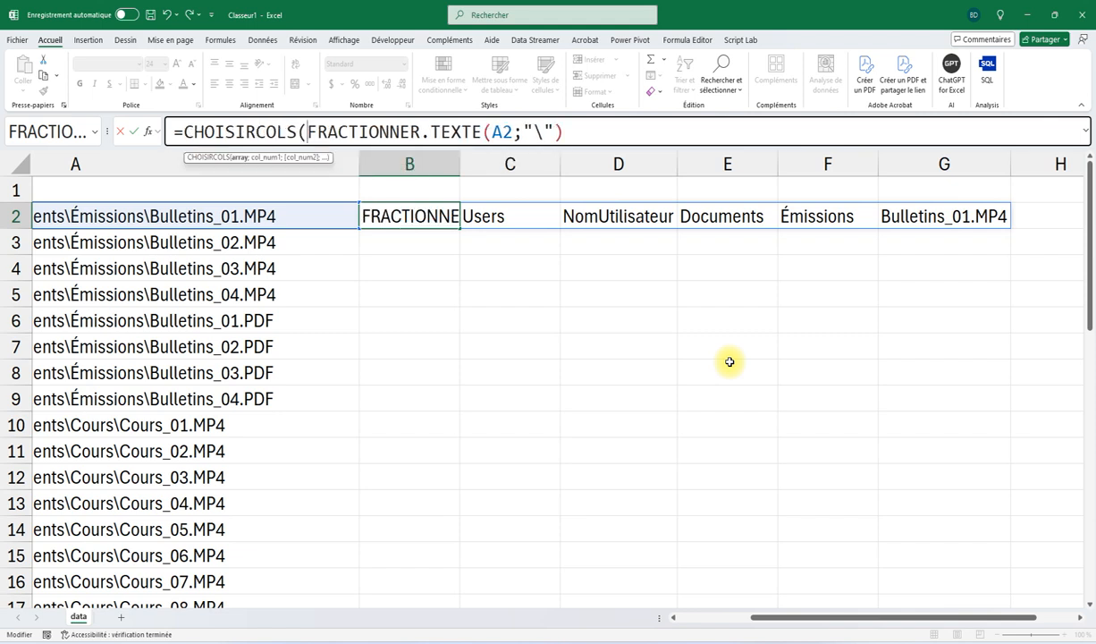
- Complete the CHOISIRCOLS formula in B2 with COLONNES(FRACTIONNER.TEXTE(A2;"\")) as the column number, and autofit column B
{"action": "left_click", "coordinate": [576, 133]}
{"action": "type", "text": ";"}
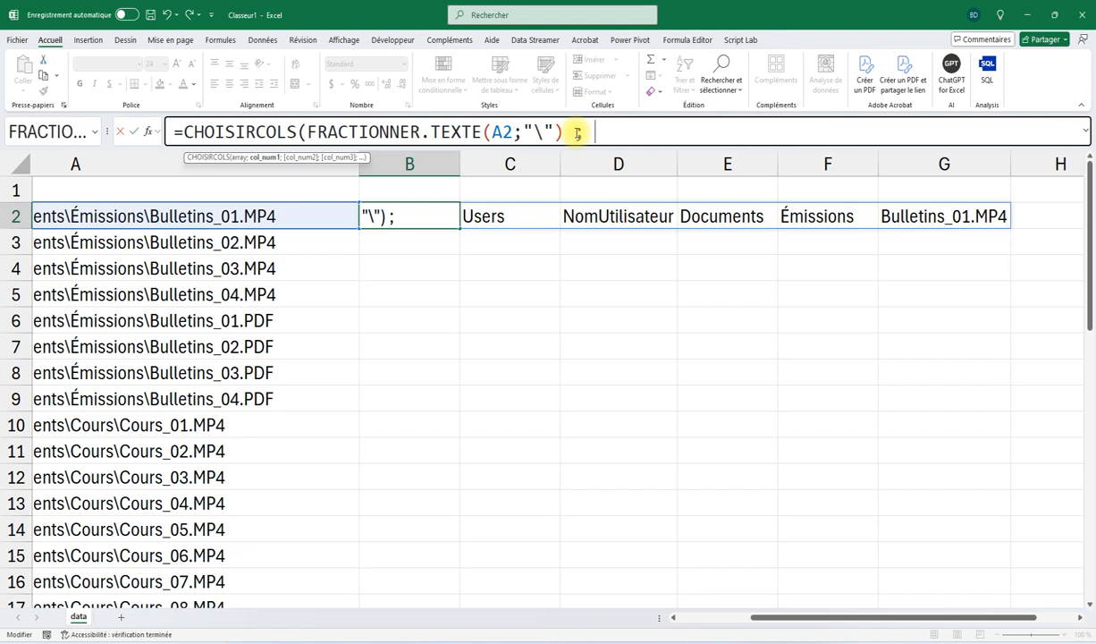
{"action": "type", "text": "c"}
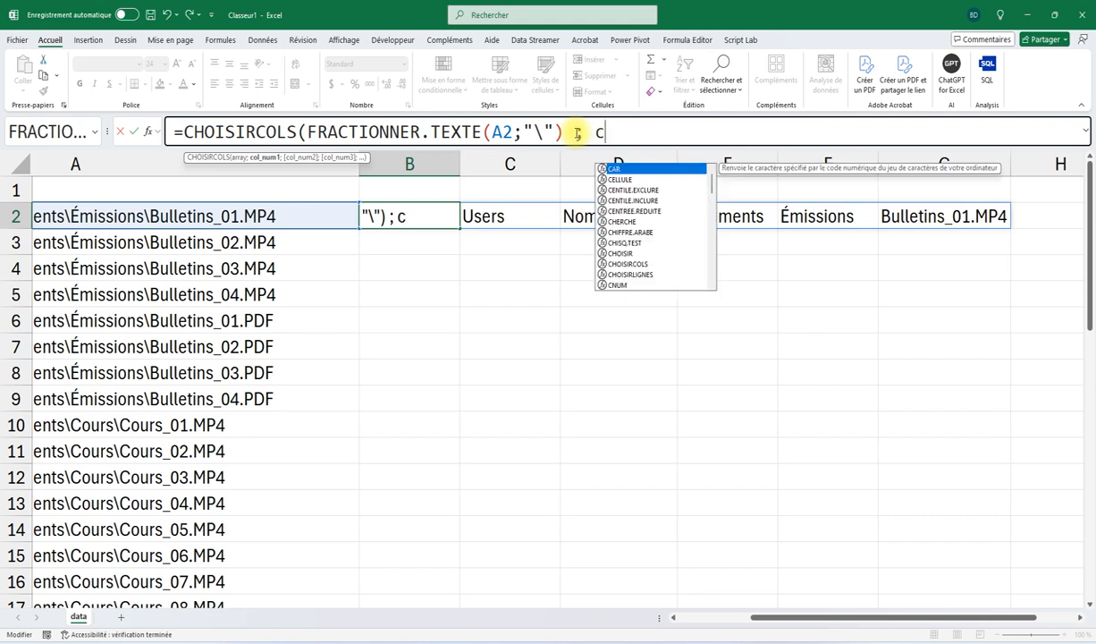
{"action": "type", "text": "olonnes("}
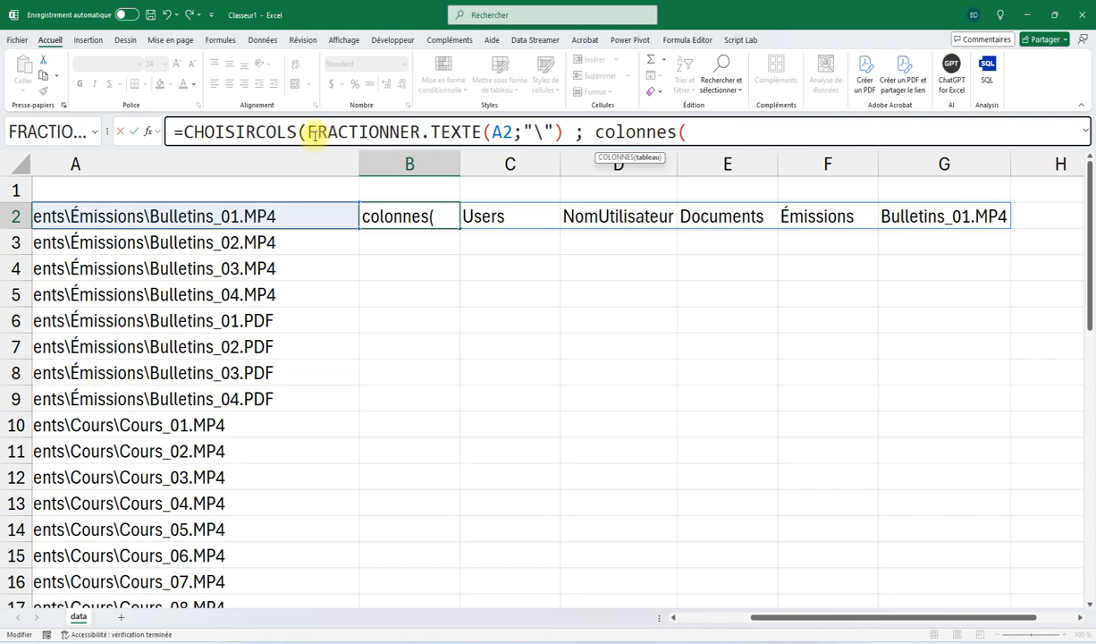
{"action": "left_click_drag", "start_coordinate": [307, 133], "coordinate": [565, 133]}
{"action": "key", "text": "ctrl+c"}
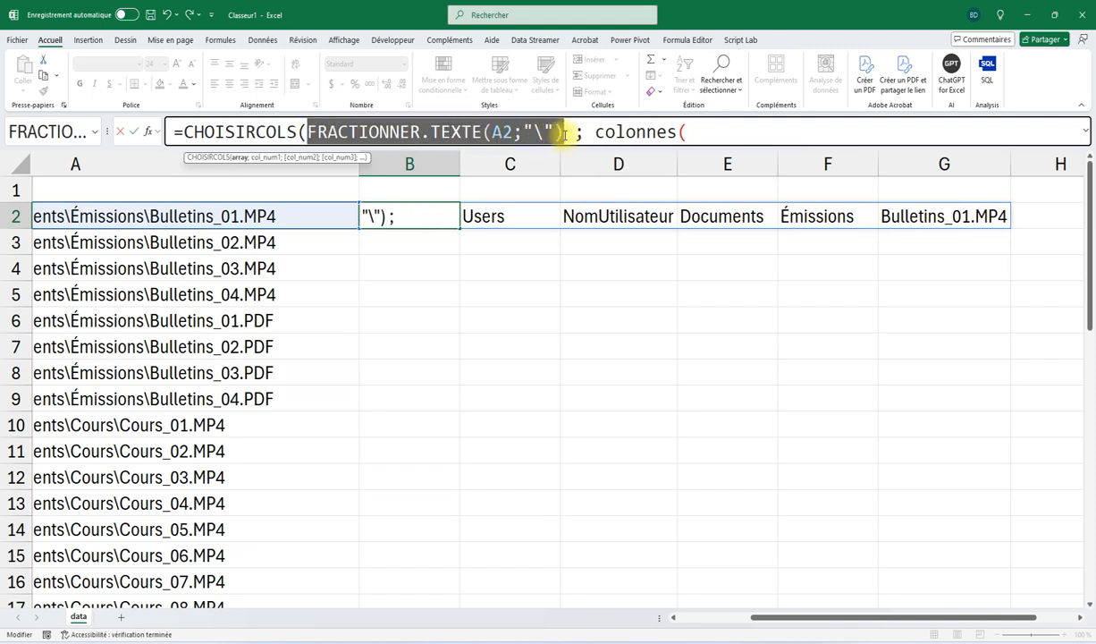
{"action": "left_click", "coordinate": [686, 134]}
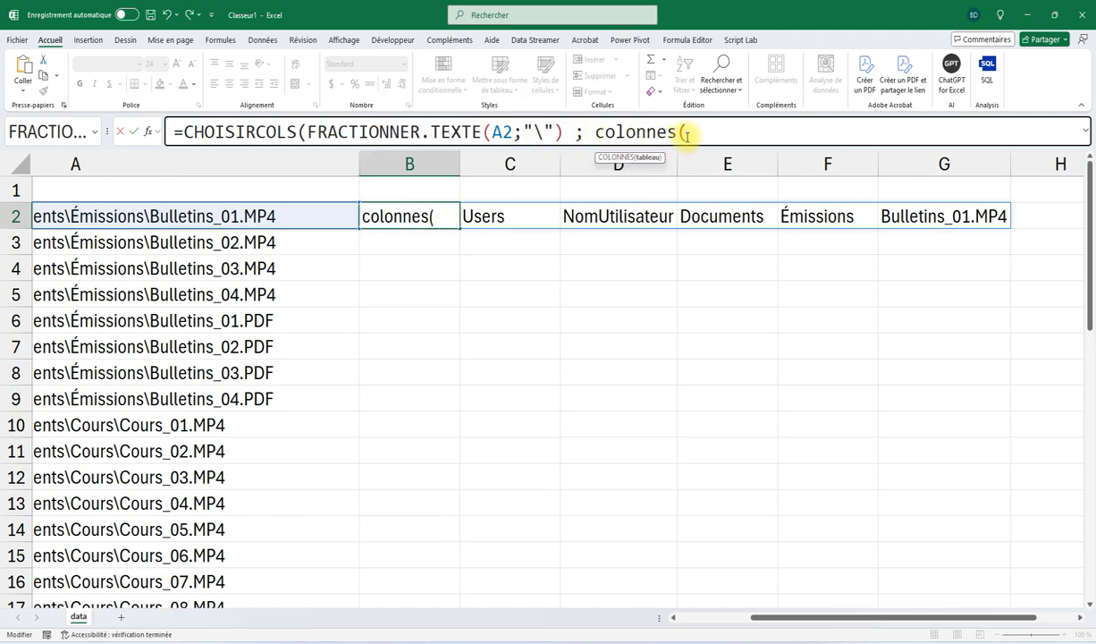
{"action": "key", "text": "ctrl+v"}
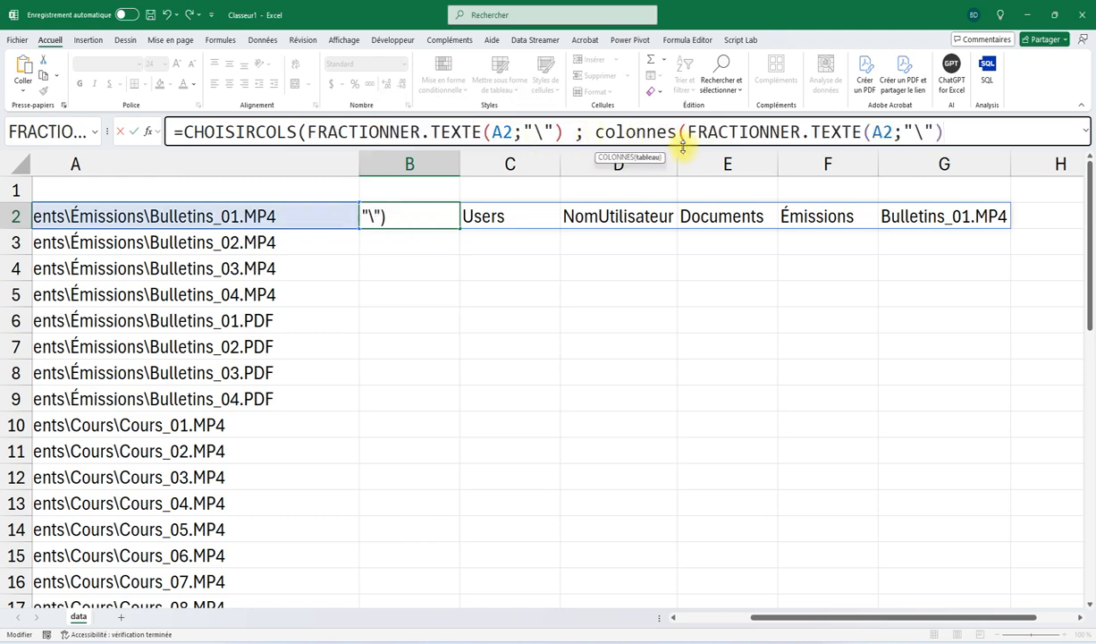
{"action": "type", "text": ")"}
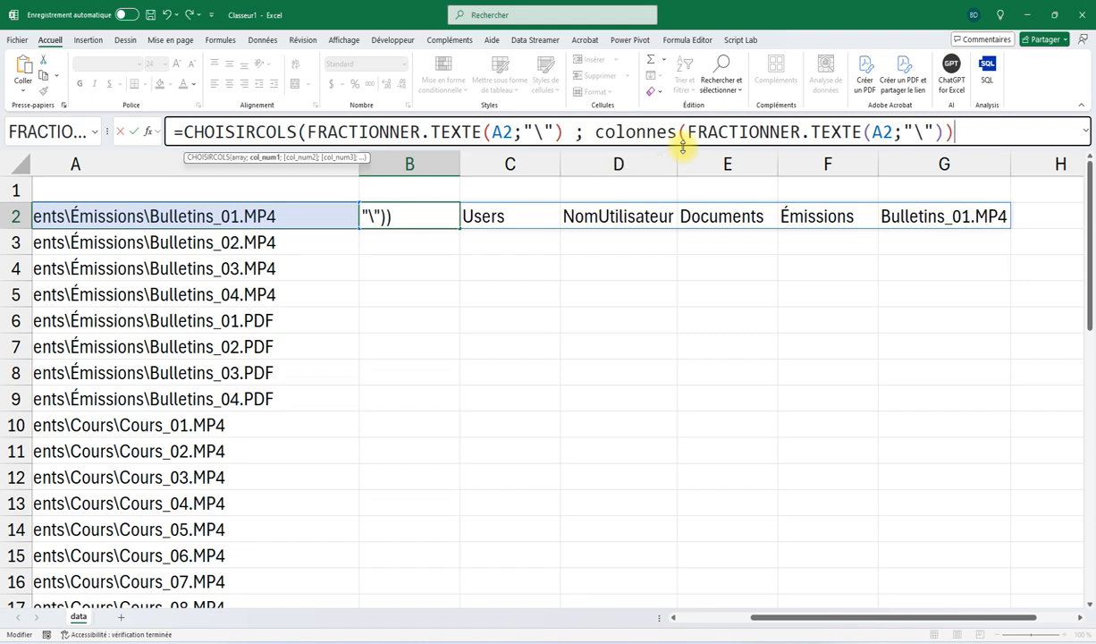
{"action": "type", "text": ")"}
{"action": "key", "text": "Return"}
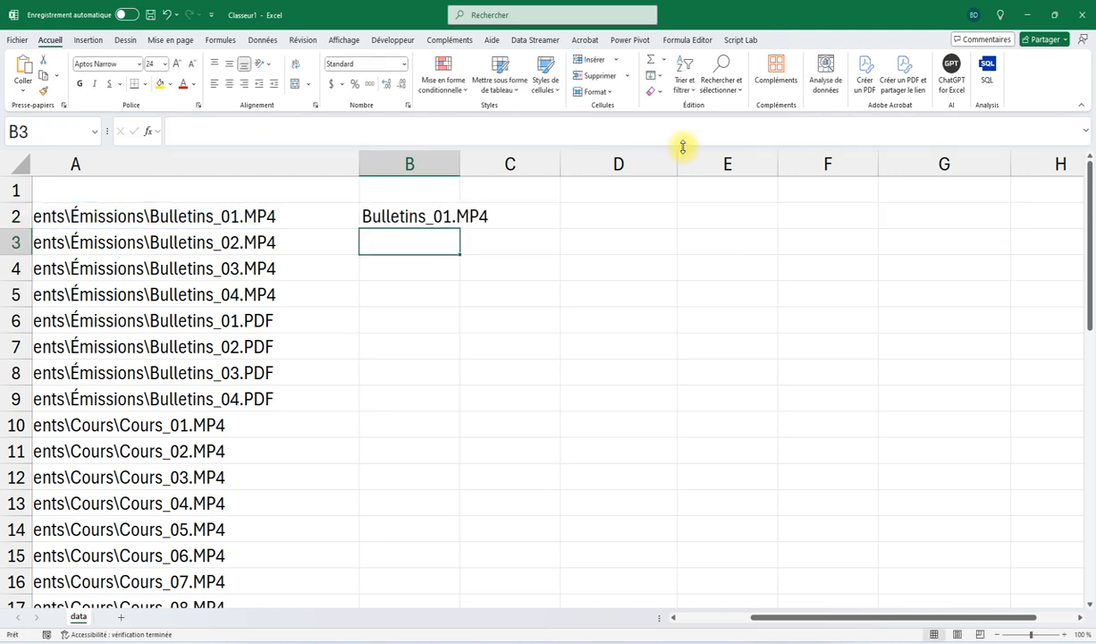
{"action": "double_click", "coordinate": [460, 164]}
- Make the backslash the row delimiter in B2's first FRACTIONNER.TEXTE by adding an empty column delimiter argument after A2
{"action": "left_click", "coordinate": [413, 217]}
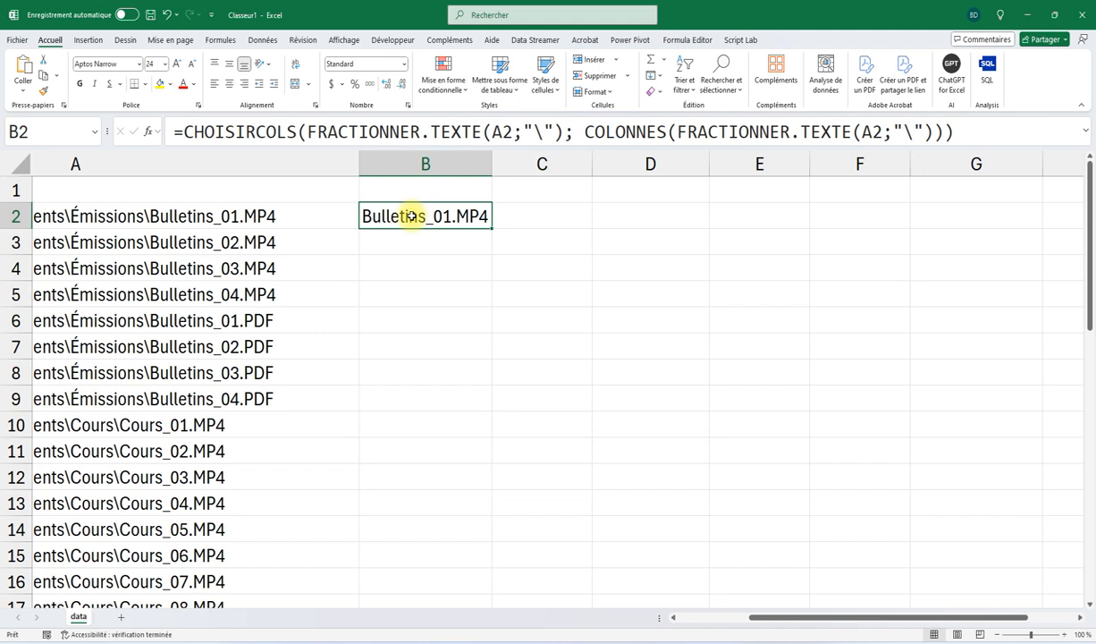
{"action": "left_click", "coordinate": [524, 132]}
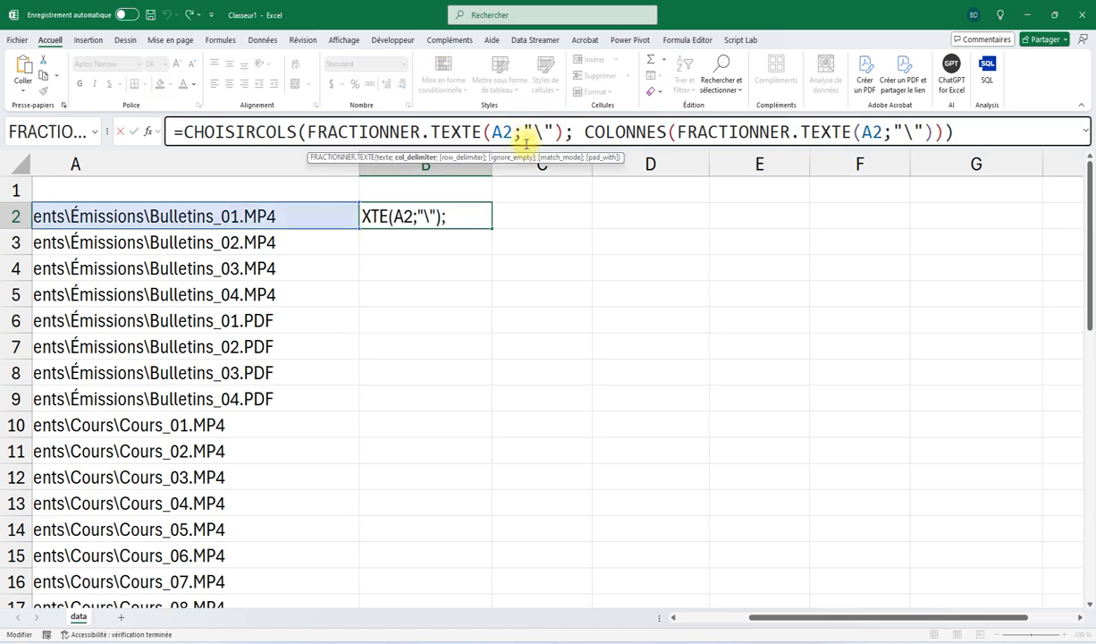
{"action": "type", "text": ";"}
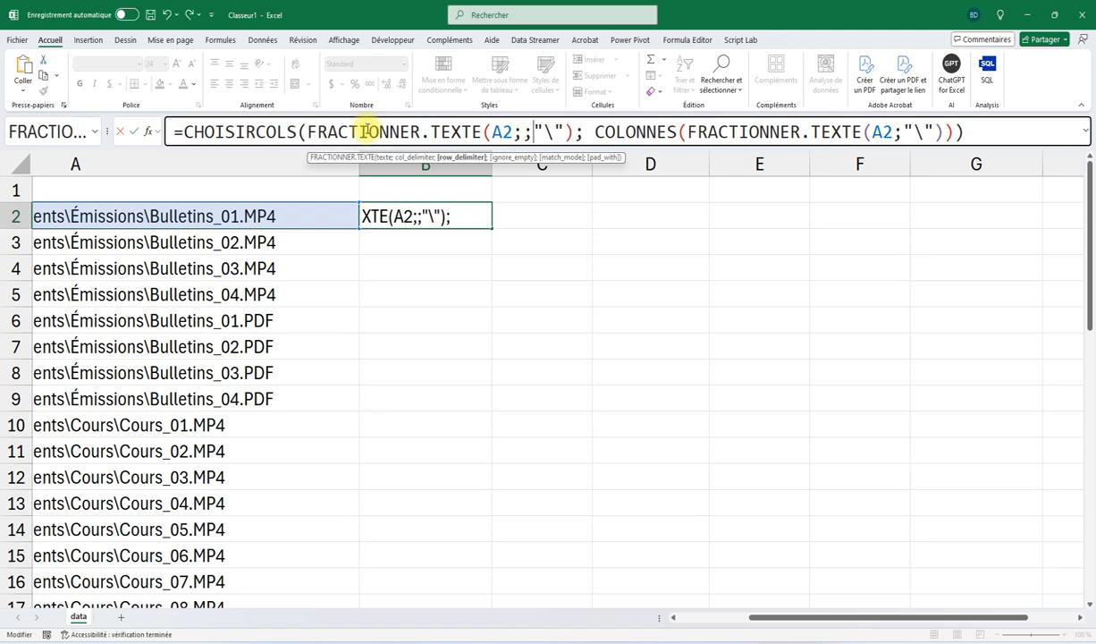
- Replace CHOISIRCOLS with CHOISIRLIGNES in B2's formula
{"action": "left_click", "coordinate": [256, 134]}
{"action": "type", "text": "li"}
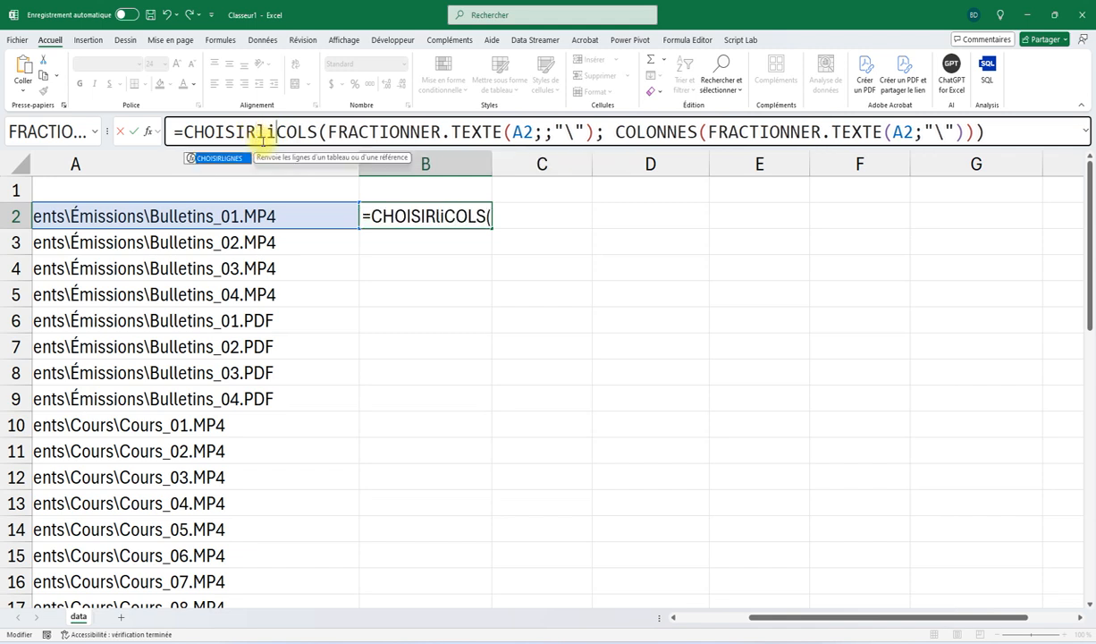
{"action": "type", "text": "gnes"}
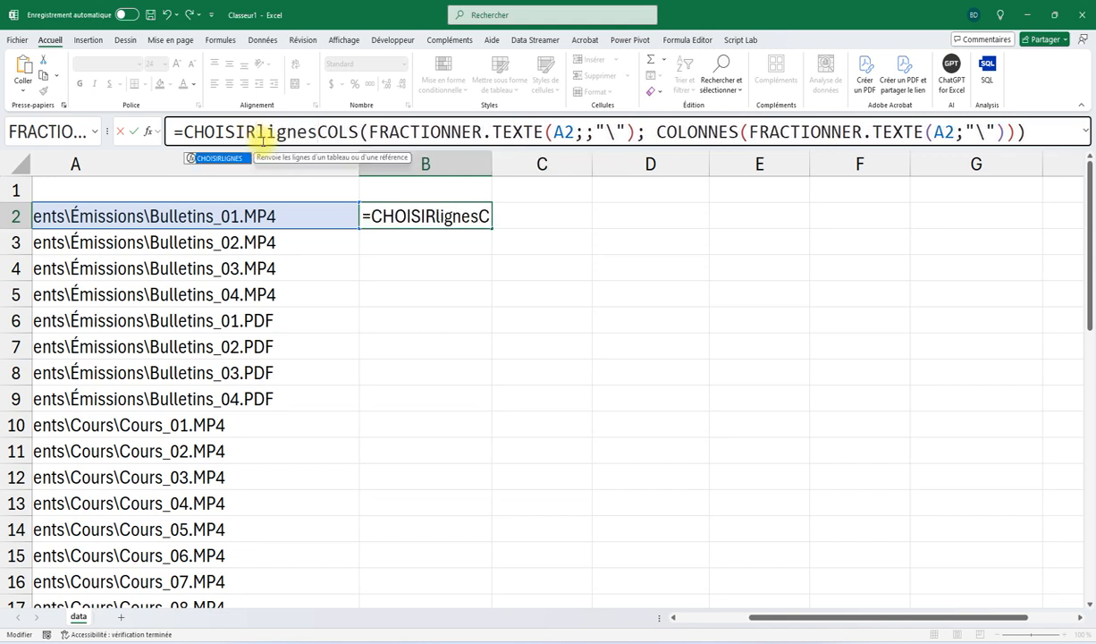
{"action": "key", "text": "Delete"}
{"action": "key", "text": "Delete"}
{"action": "key", "text": "Delete"}
{"action": "key", "text": "Delete"}
{"action": "key", "text": "Return"}
{"action": "key", "text": "Up"}
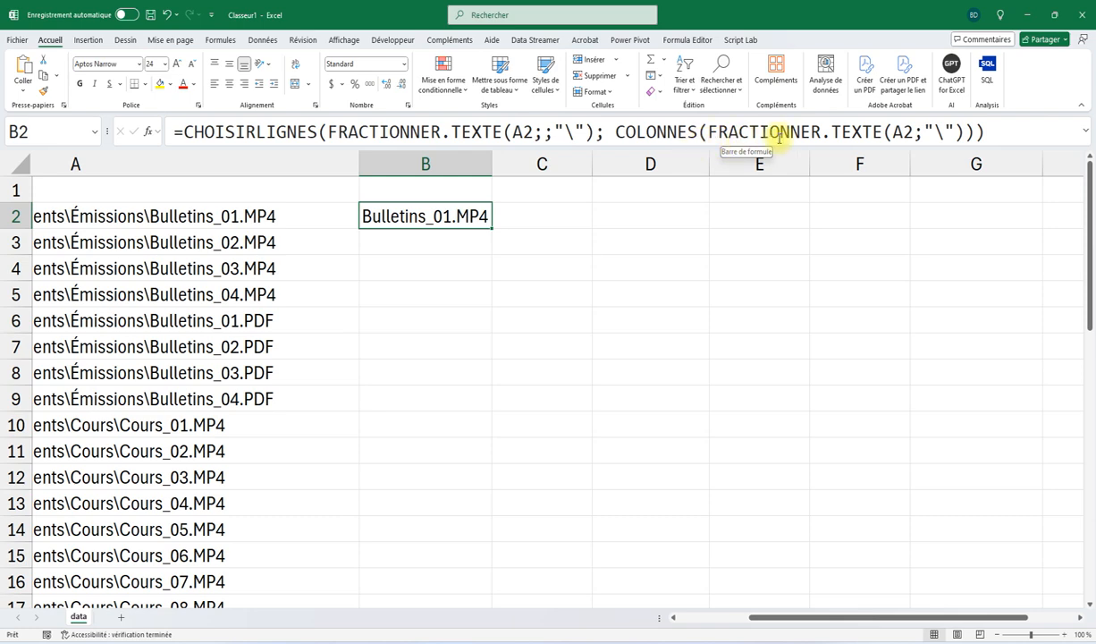
- Try adding an empty column delimiter argument after A2 in the FRACTIONNER.TEXTE nested inside COLONNES in B2's formula
{"action": "left_click", "coordinate": [919, 134]}
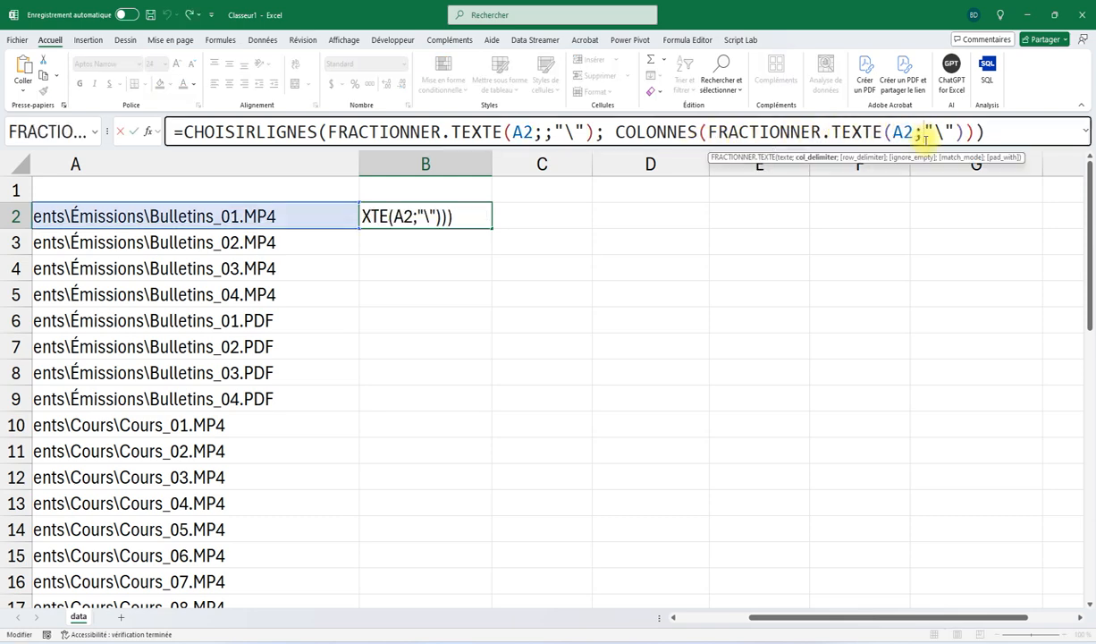
{"action": "type", "text": ";"}
{"action": "key", "text": "Return"}
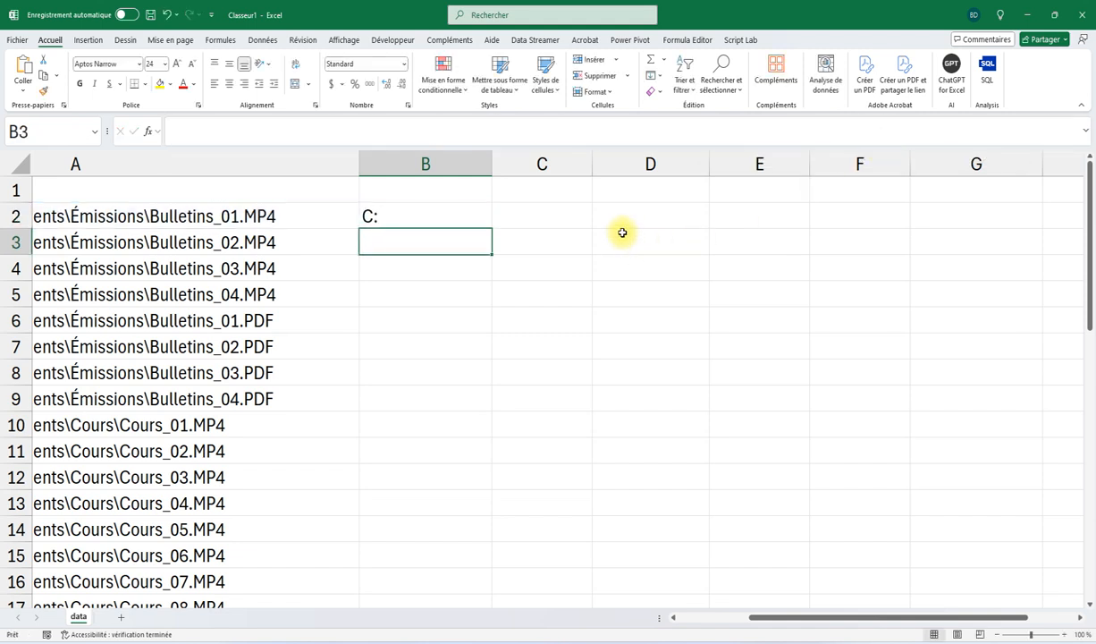
- Remove the extra empty argument from the FRACTIONNER.TEXTE inside COLONNES in B2, restoring COLONNES(FRACTIONNER.TEXTE(A2;"\"))
{"action": "left_click", "coordinate": [458, 220]}
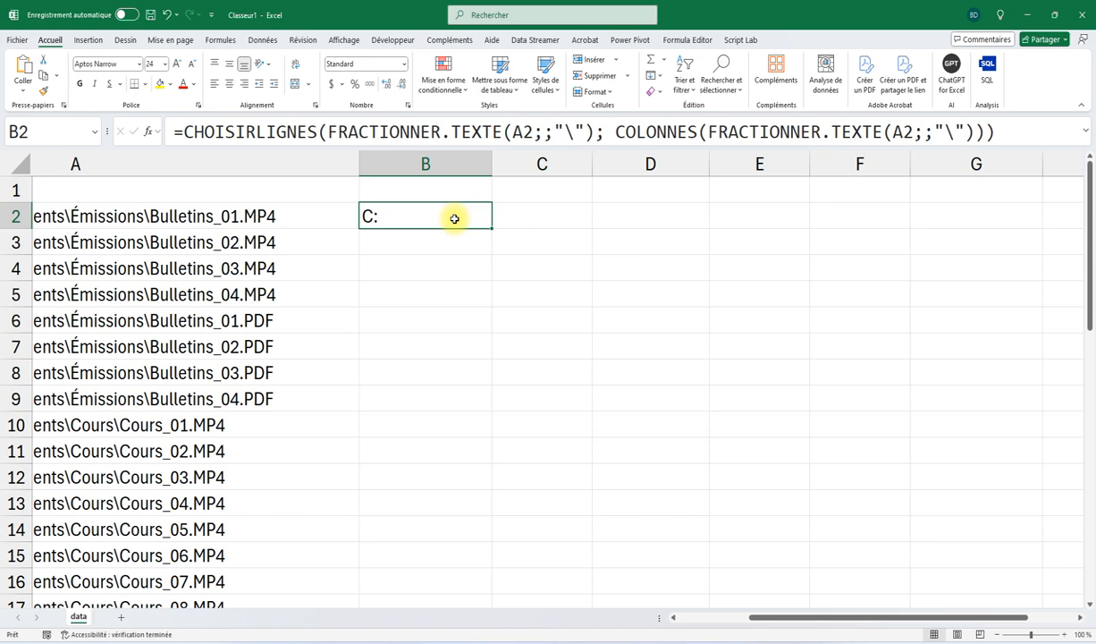
{"action": "left_click", "coordinate": [922, 132]}
{"action": "key", "text": "BackSpace"}
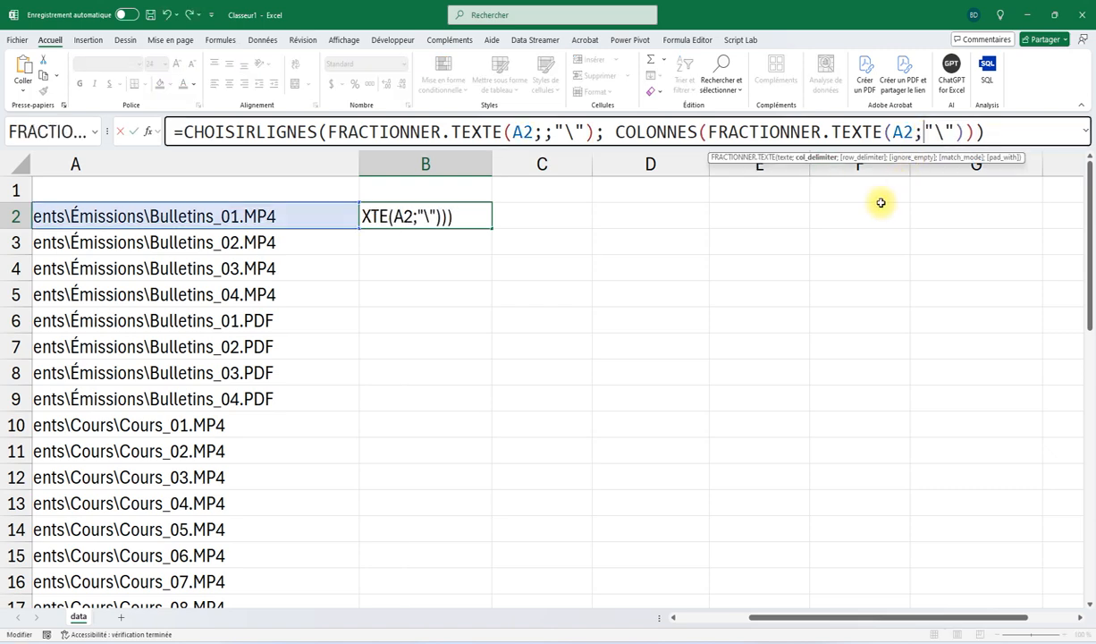
{"action": "key", "text": "Return"}
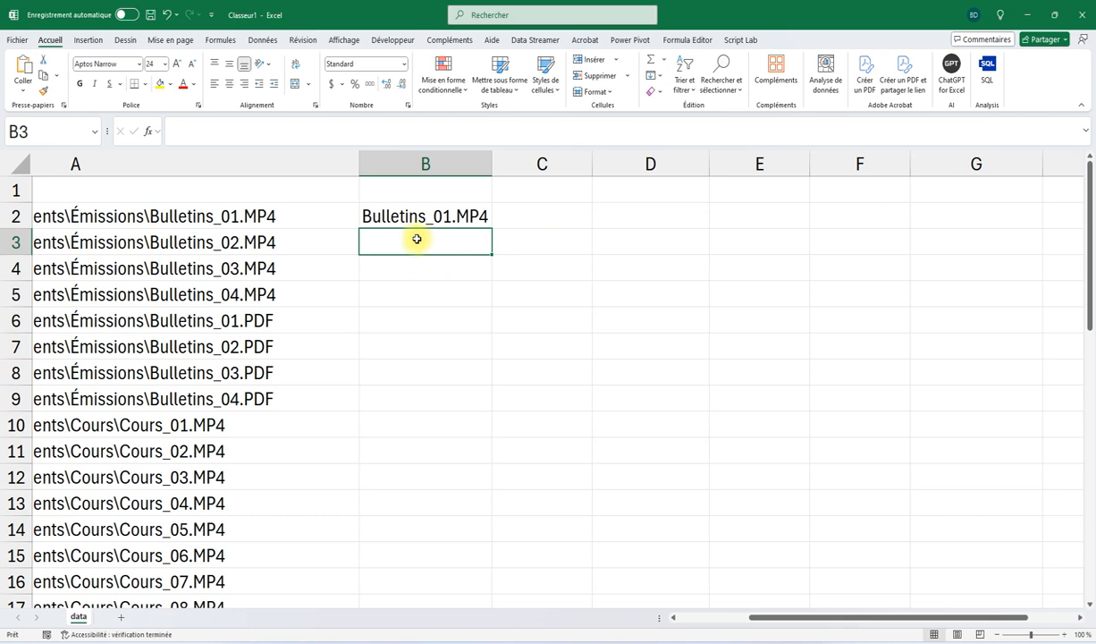
- Enter =FRACTIONNER.TEXTE(A2;;"\") in B3 to split the path in A2 down into rows
{"action": "type", "text": "="}
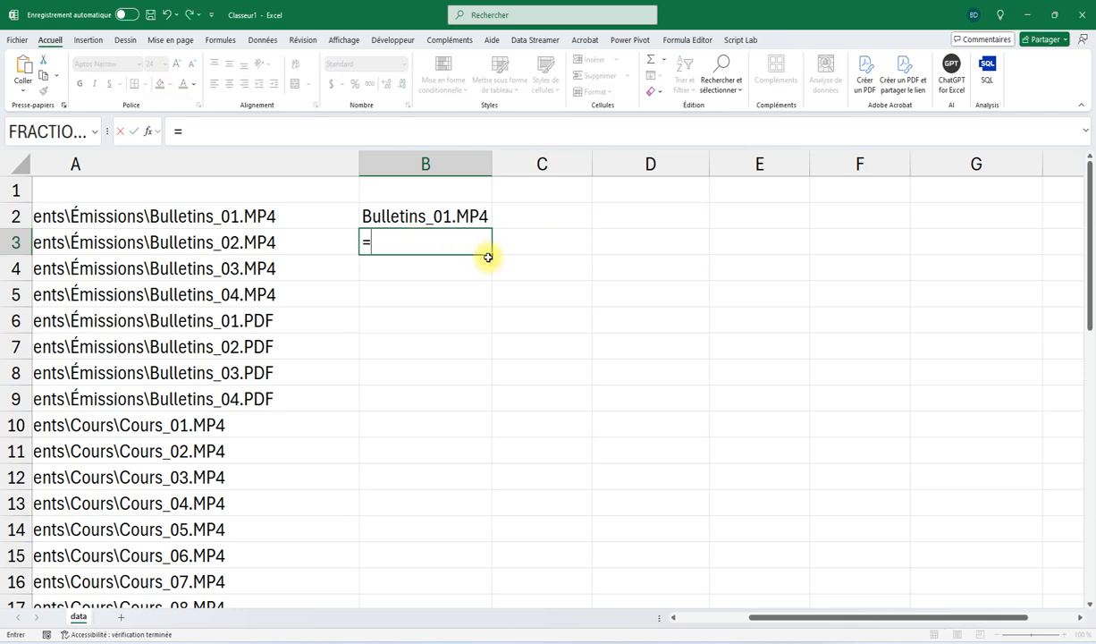
{"action": "type", "text": "fract"}
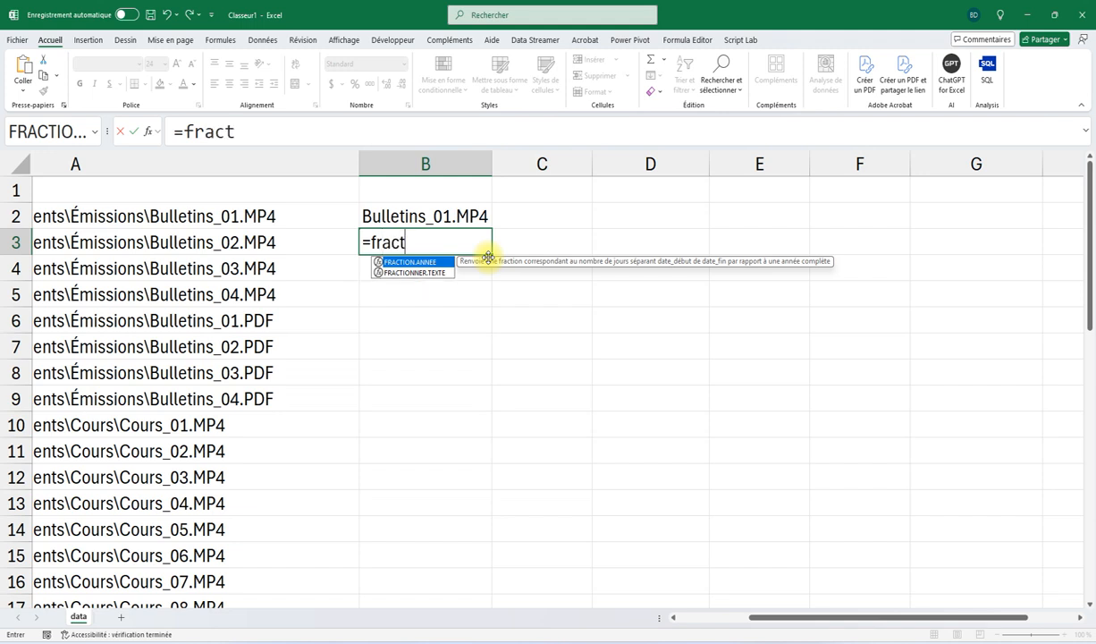
{"action": "double_click", "coordinate": [436, 272]}
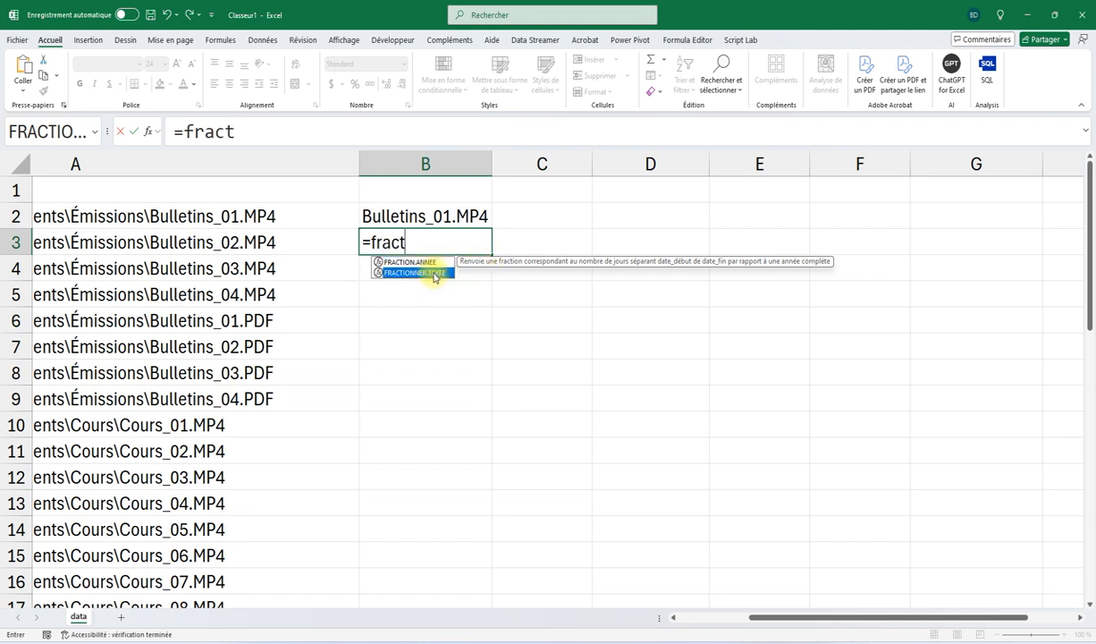
{"action": "left_click", "coordinate": [232, 215]}
{"action": "type", "text": ";;"}
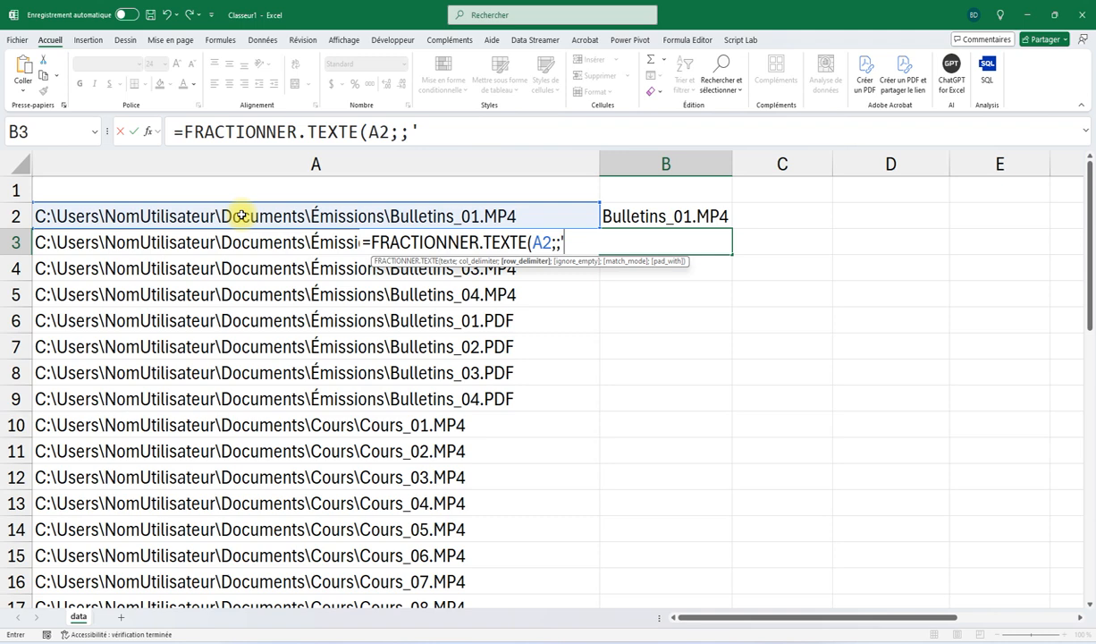
{"action": "type", "text": "\"\\É"}
{"action": "key", "text": "BackSpace"}
{"action": "type", "text": "\")"}
{"action": "key", "text": "Return"}
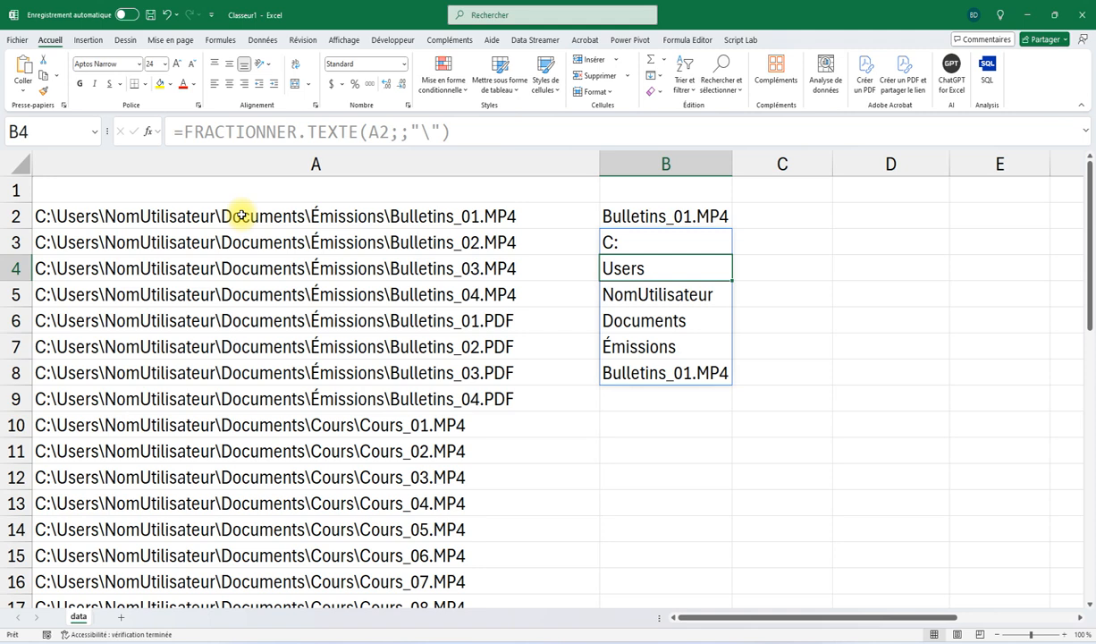
- Examine the spilled range B3:B8 and its source cell B3, and select the empty cell B9 below it
{"action": "left_click_drag", "start_coordinate": [612, 240], "coordinate": [643, 369]}
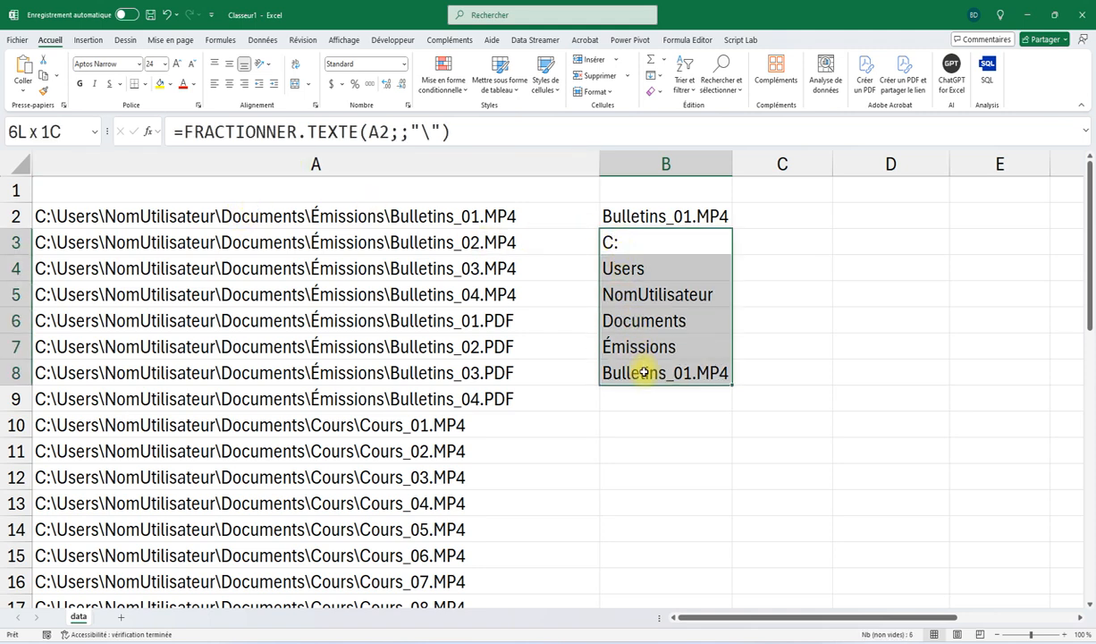
{"action": "left_click", "coordinate": [641, 250]}
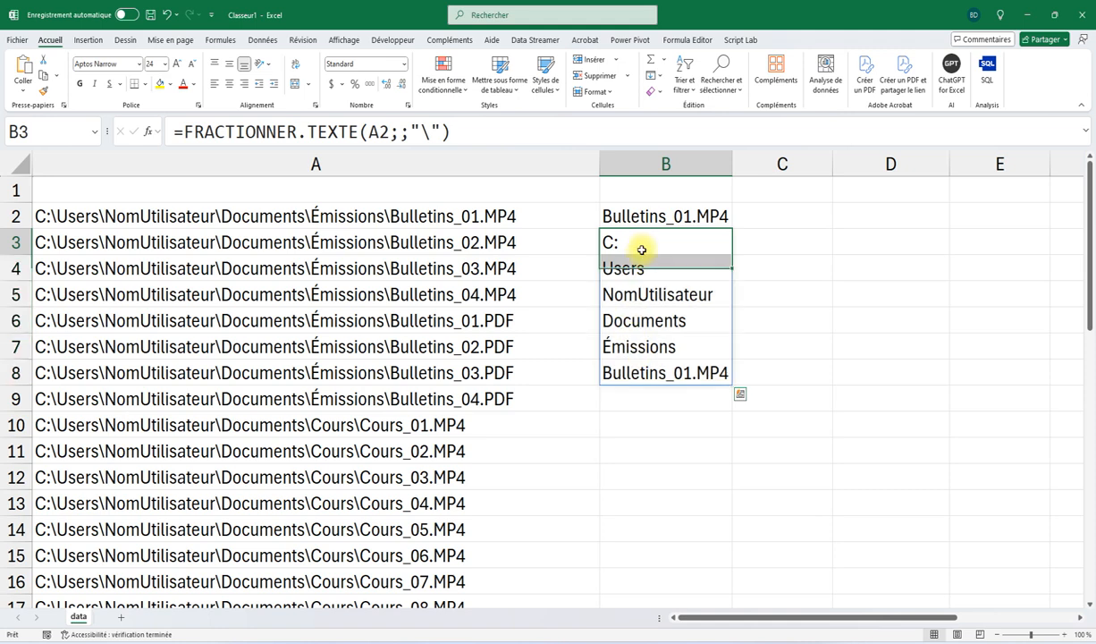
{"action": "left_click", "coordinate": [652, 401]}
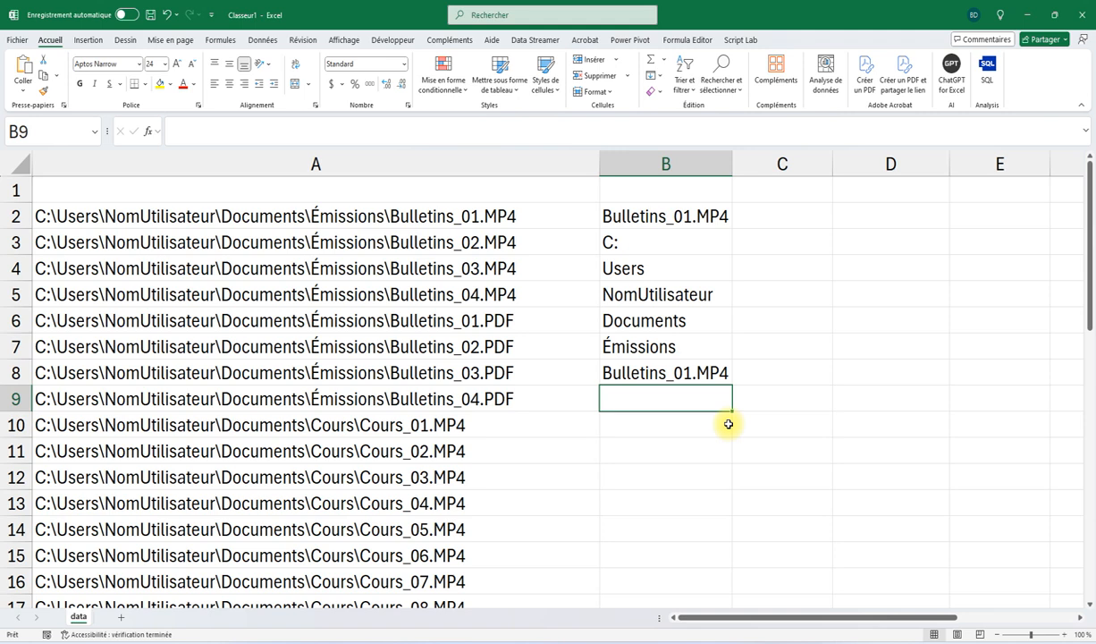
{"action": "type", "text": "lignes"}
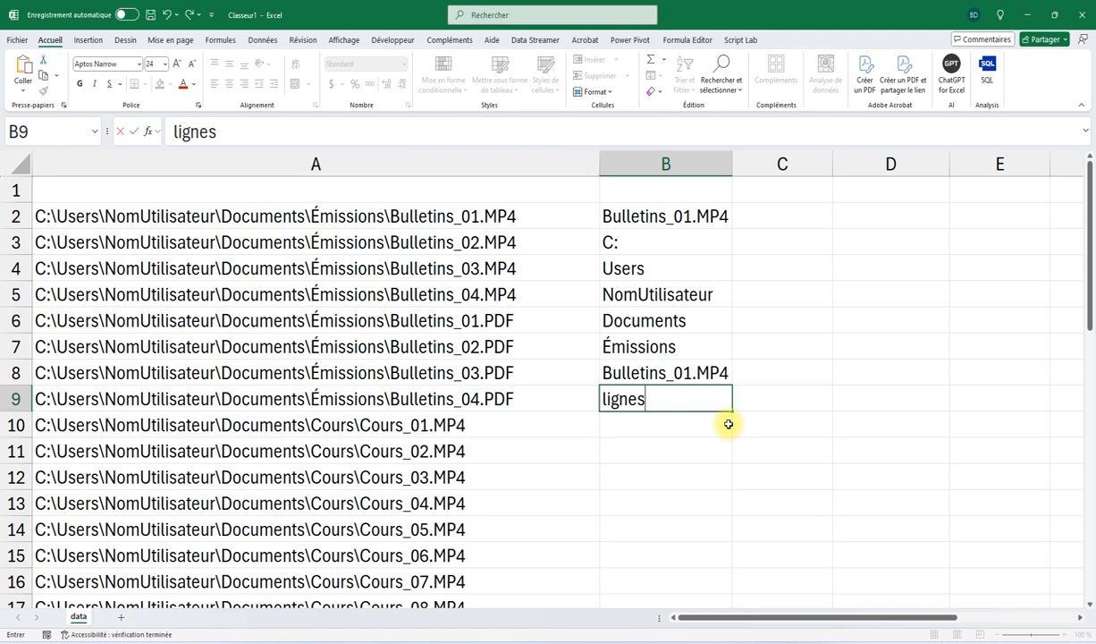
{"action": "key", "text": "BackSpace"}
{"action": "key", "text": "BackSpace"}
{"action": "key", "text": "BackSpace"}
{"action": "key", "text": "BackSpace"}
{"action": "key", "text": "BackSpace"}
{"action": "key", "text": "BackSpace"}
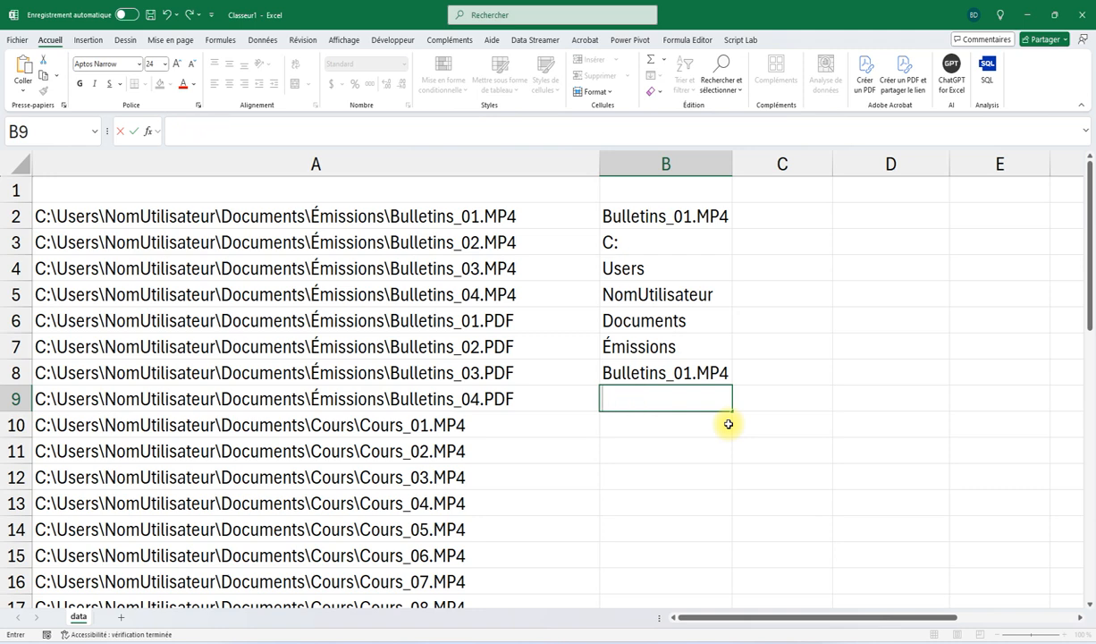
- Enter =LIGNES(B3#) in B9 to count the rows of the split path
{"action": "type", "text": "=li"}
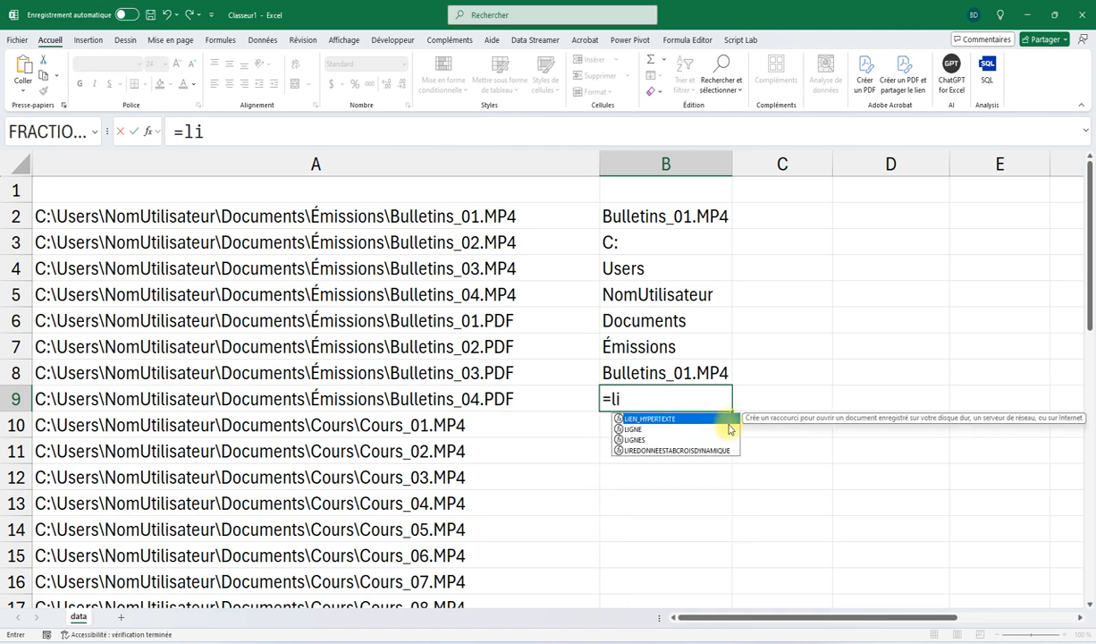
{"action": "type", "text": "gnes("}
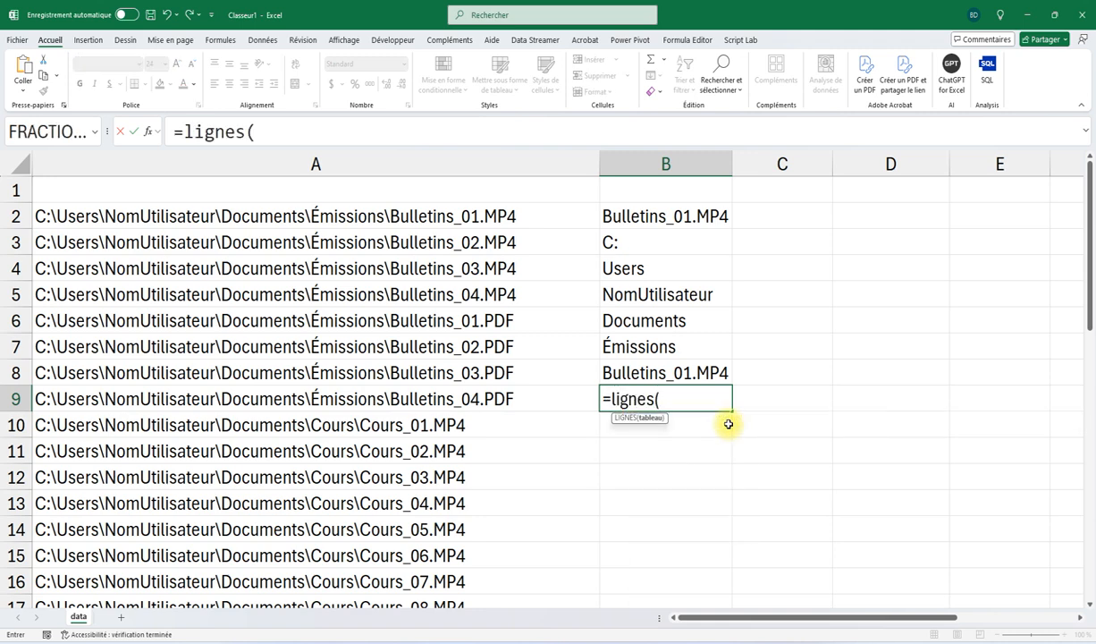
{"action": "left_click", "coordinate": [610, 243]}
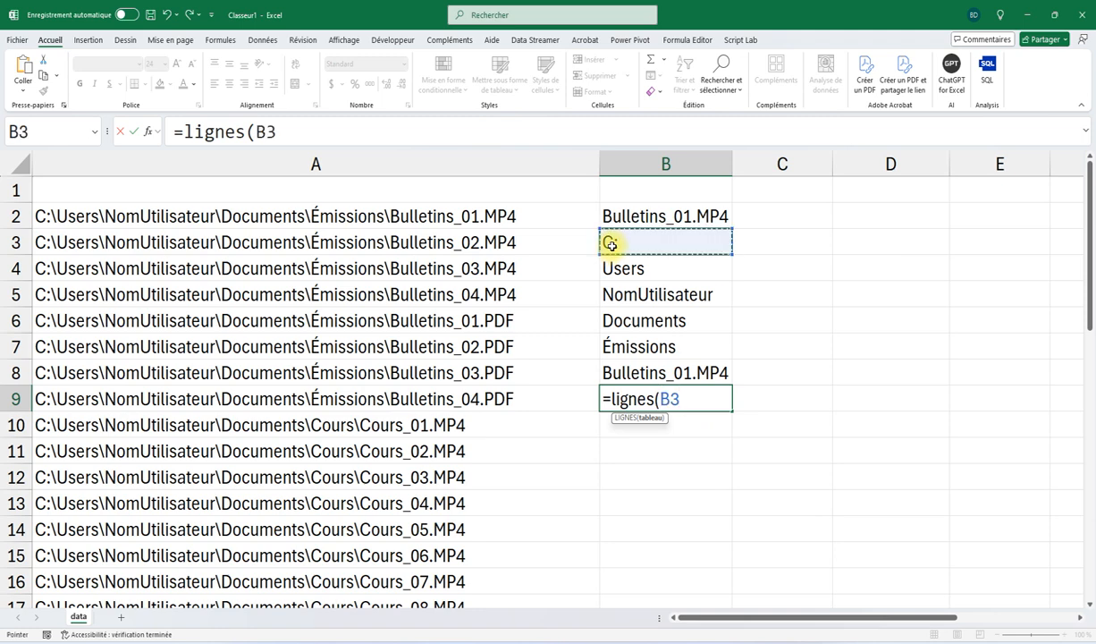
{"action": "type", "text": "#;"}
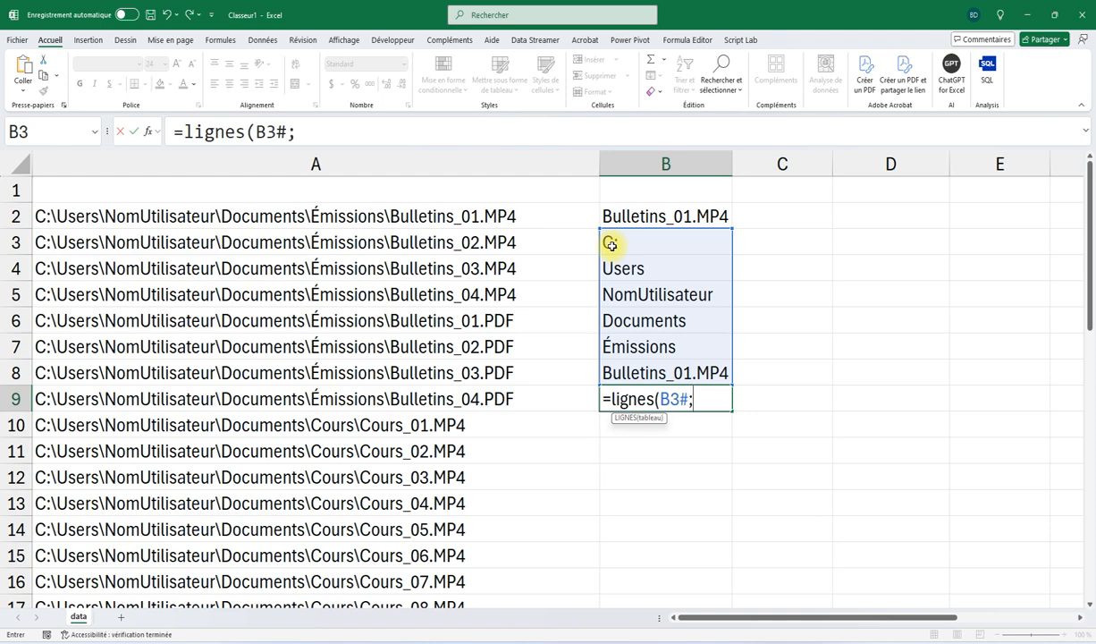
{"action": "type", "text": "l"}
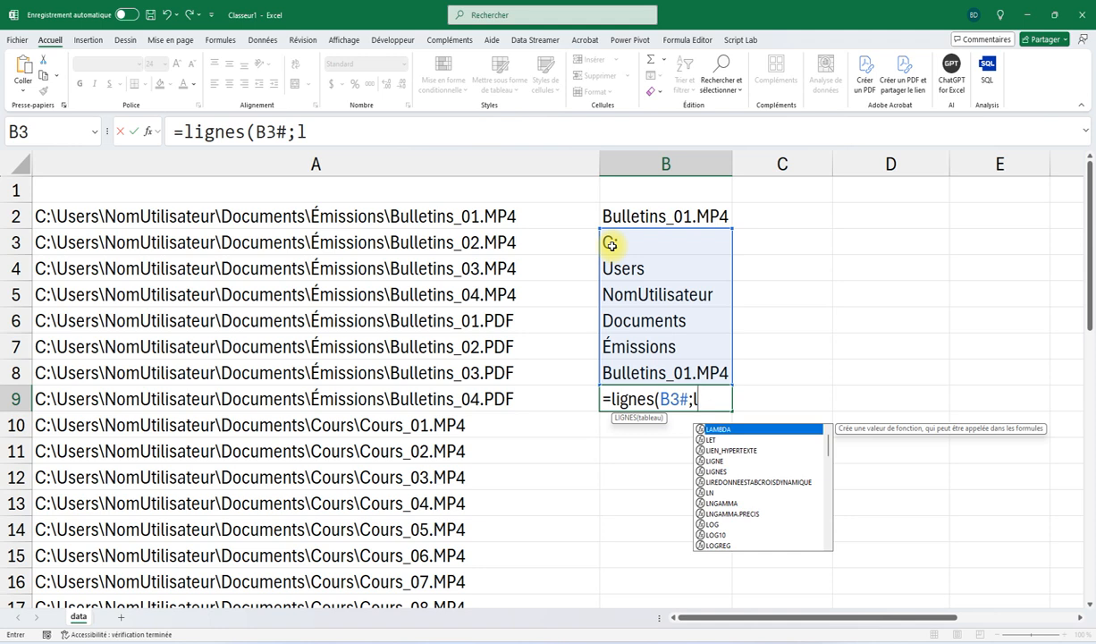
{"action": "type", "text": "ign"}
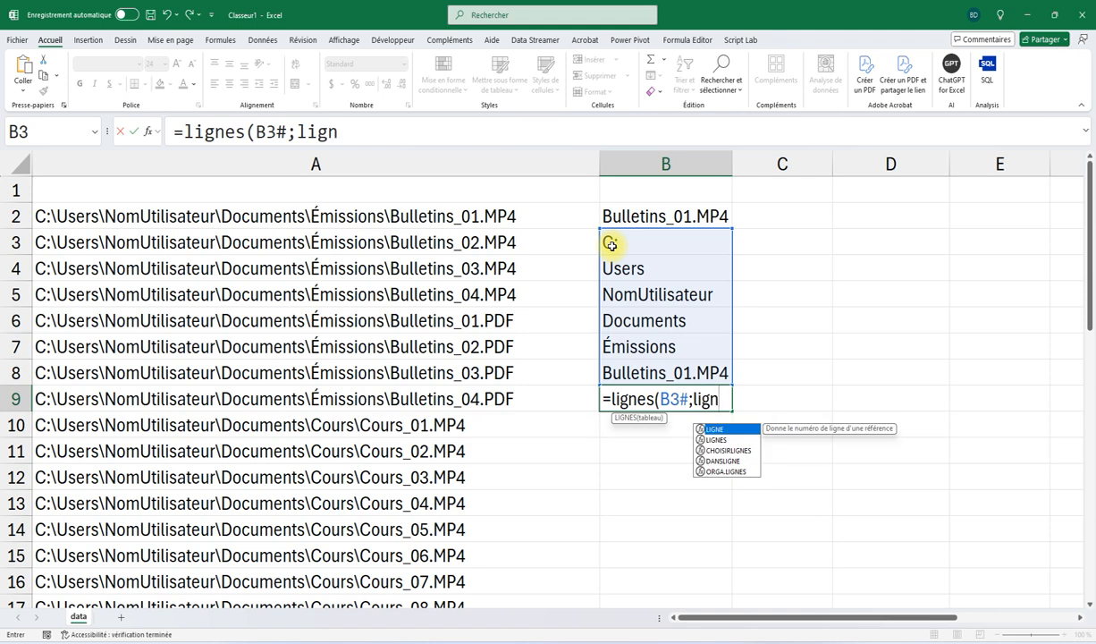
{"action": "key", "text": "BackSpace"}
{"action": "key", "text": "BackSpace"}
{"action": "key", "text": "BackSpace"}
{"action": "key", "text": "BackSpace"}
{"action": "key", "text": "BackSpace"}
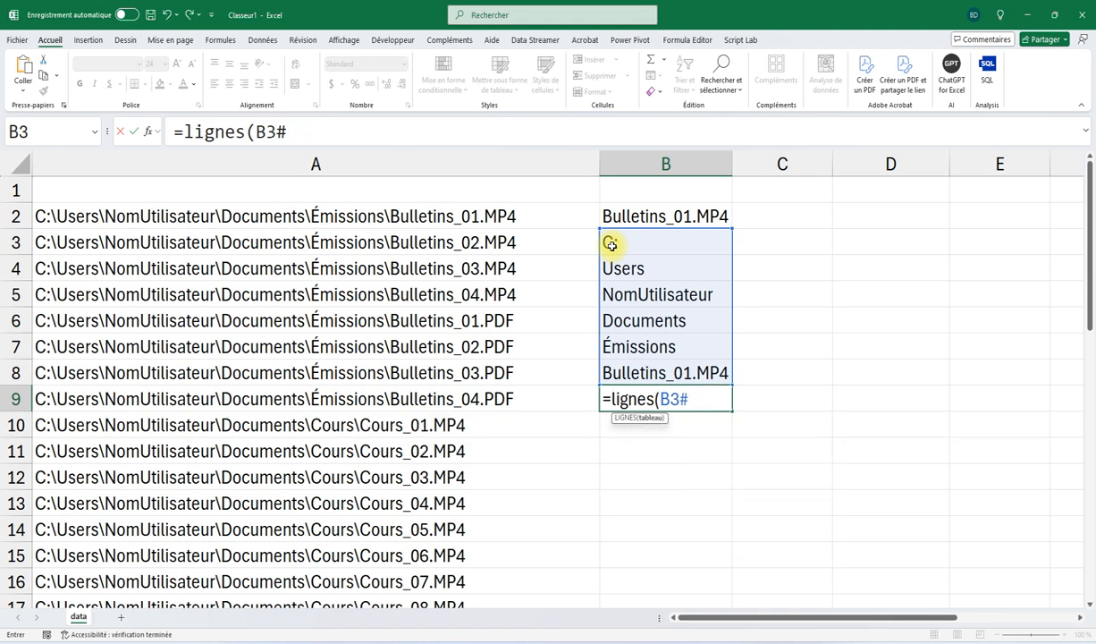
{"action": "type", "text": ")"}
{"action": "key", "text": "Return"}
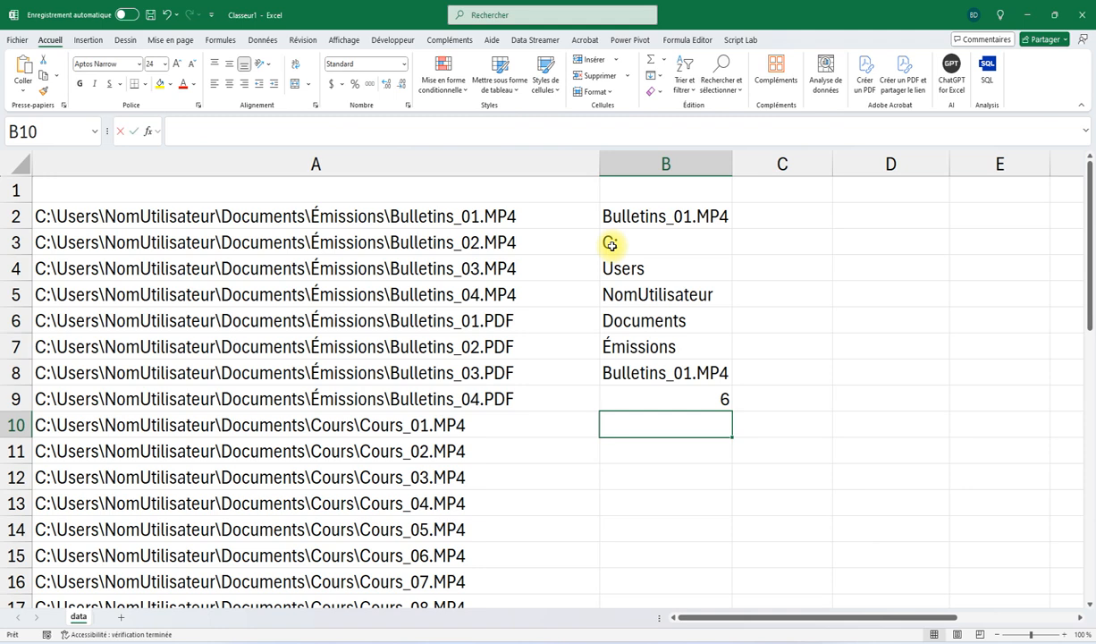
- Enter =CHOISIRLIGNES(B3#;B9) in B10 to return the last row of the split path
{"action": "type", "text": "=cho"}
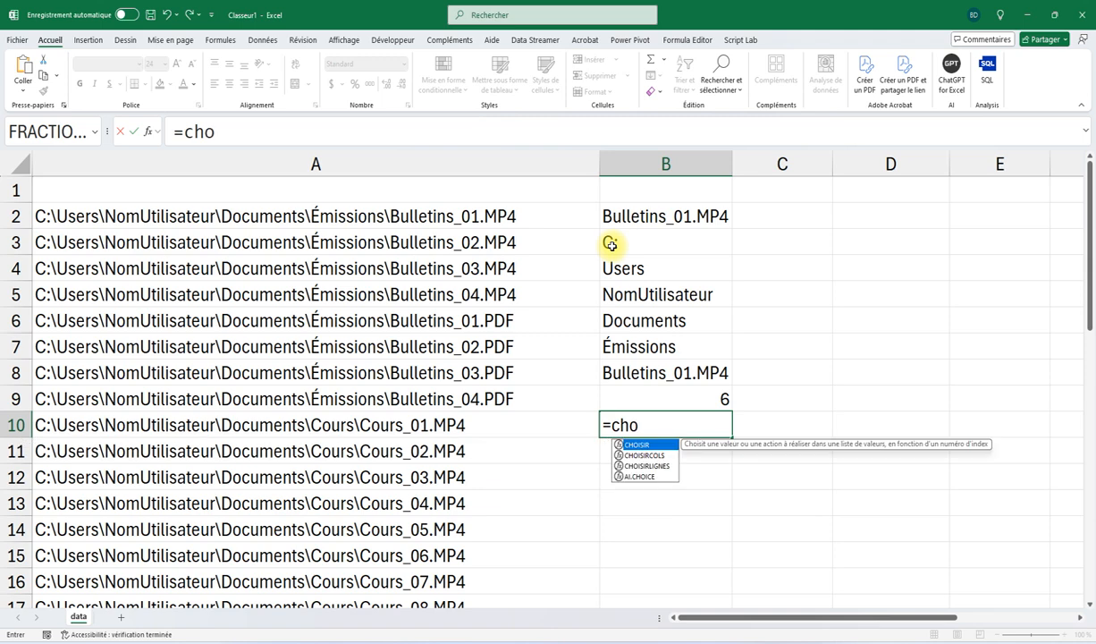
{"action": "type", "text": "isirlig"}
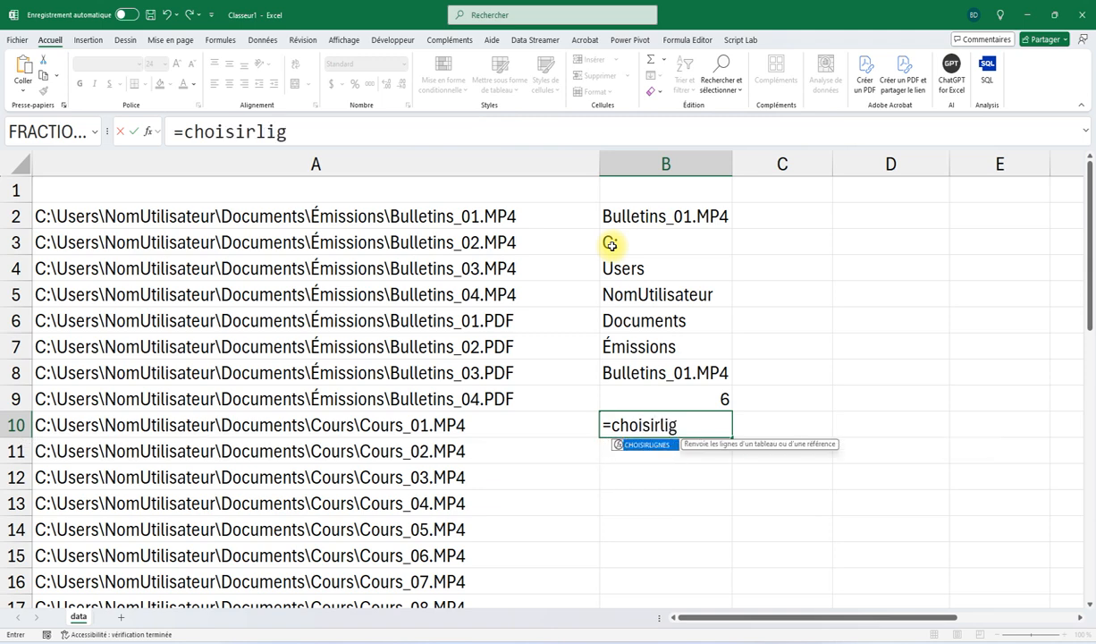
{"action": "type", "text": "nes("}
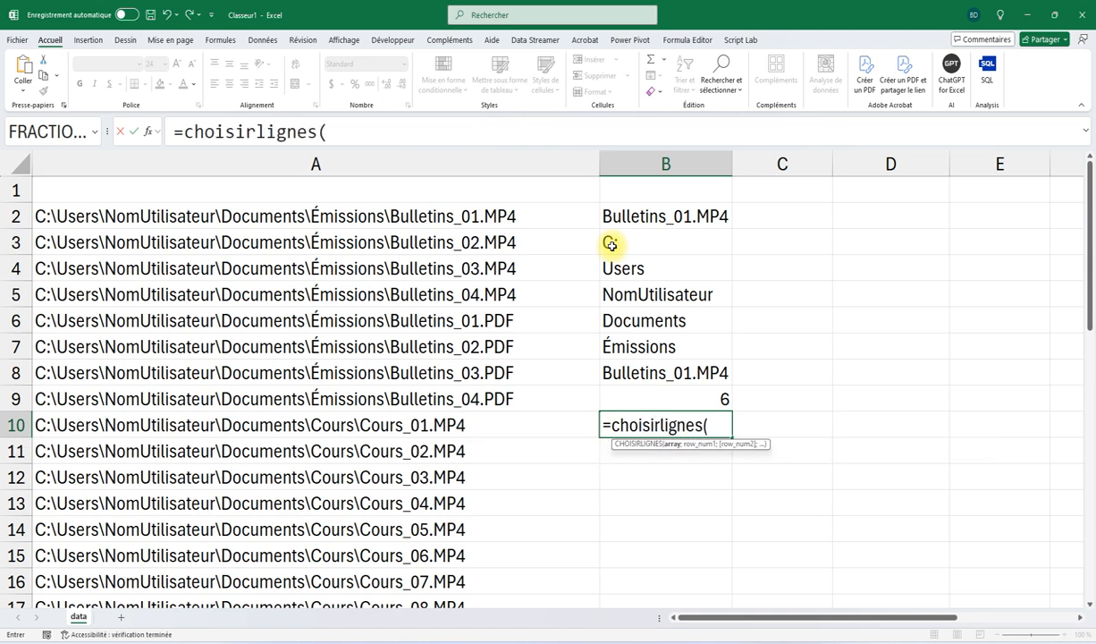
{"action": "left_click", "coordinate": [624, 243]}
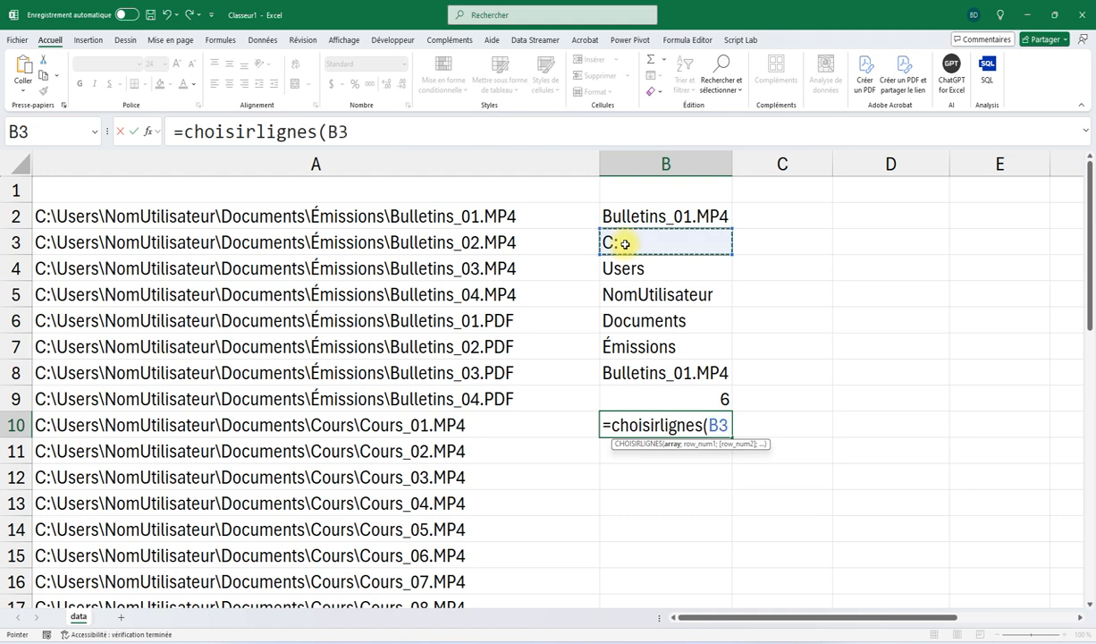
{"action": "type", "text": "#"}
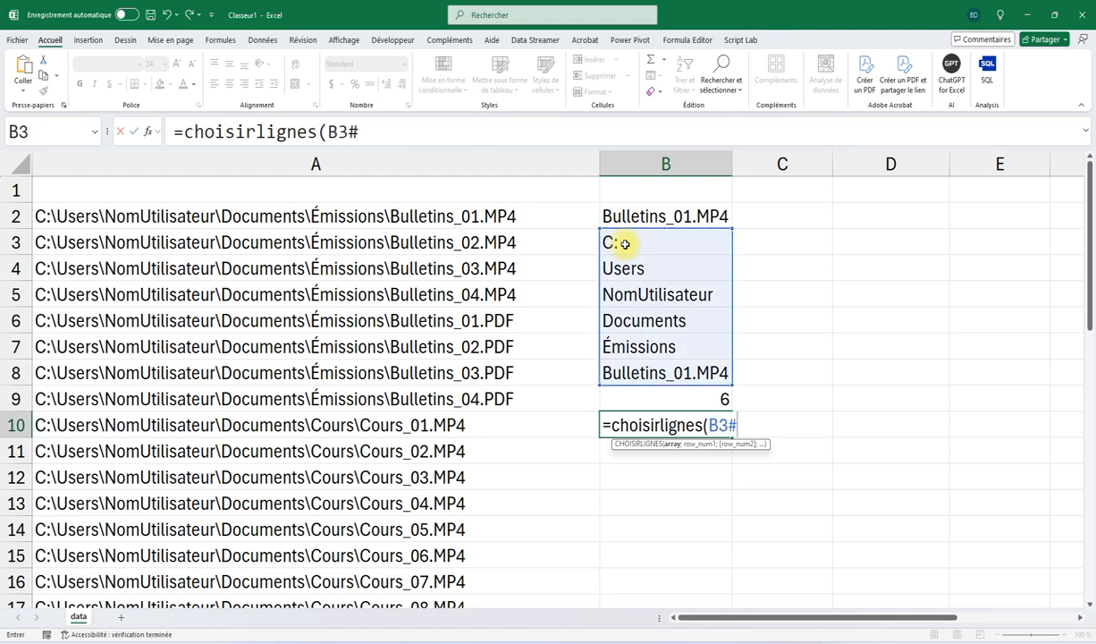
{"action": "type", "text": ";"}
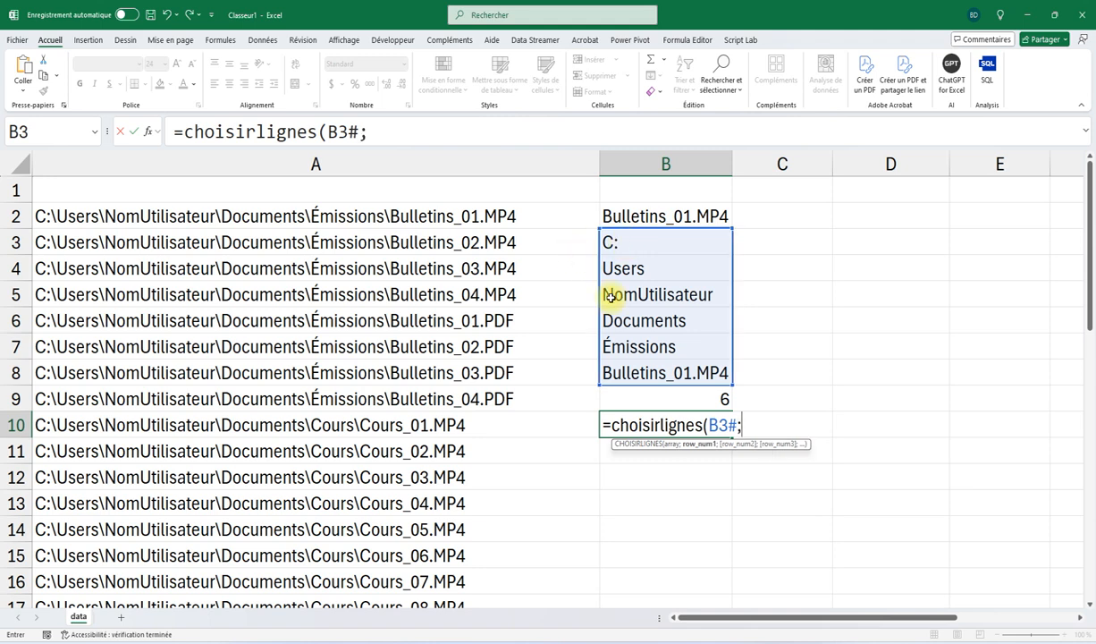
{"action": "left_click", "coordinate": [642, 402]}
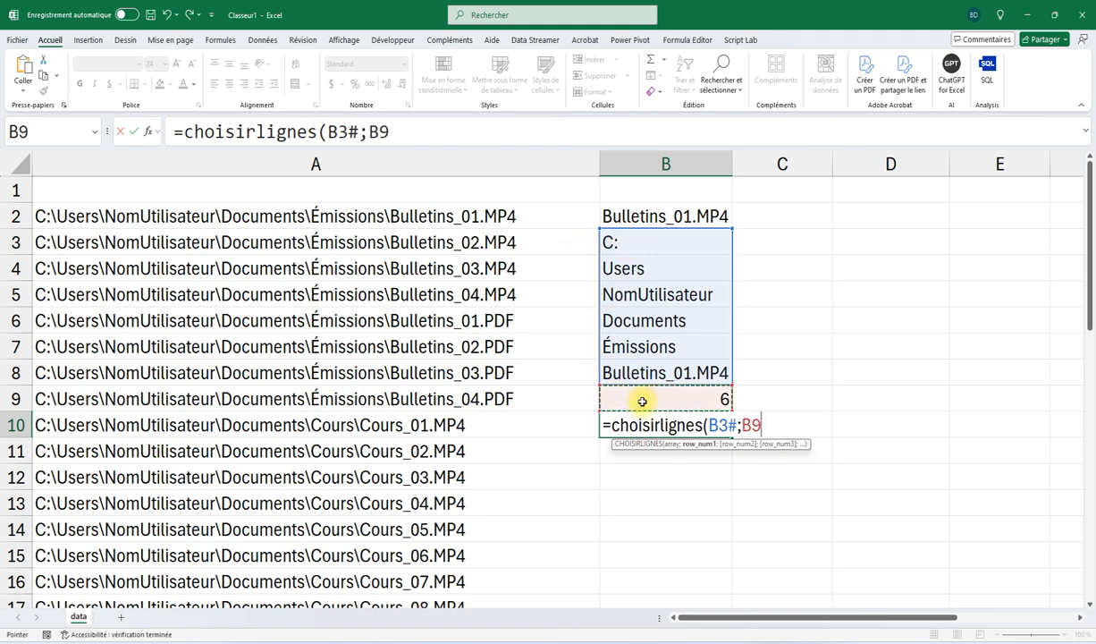
{"action": "type", "text": ")"}
{"action": "key", "text": "Return"}
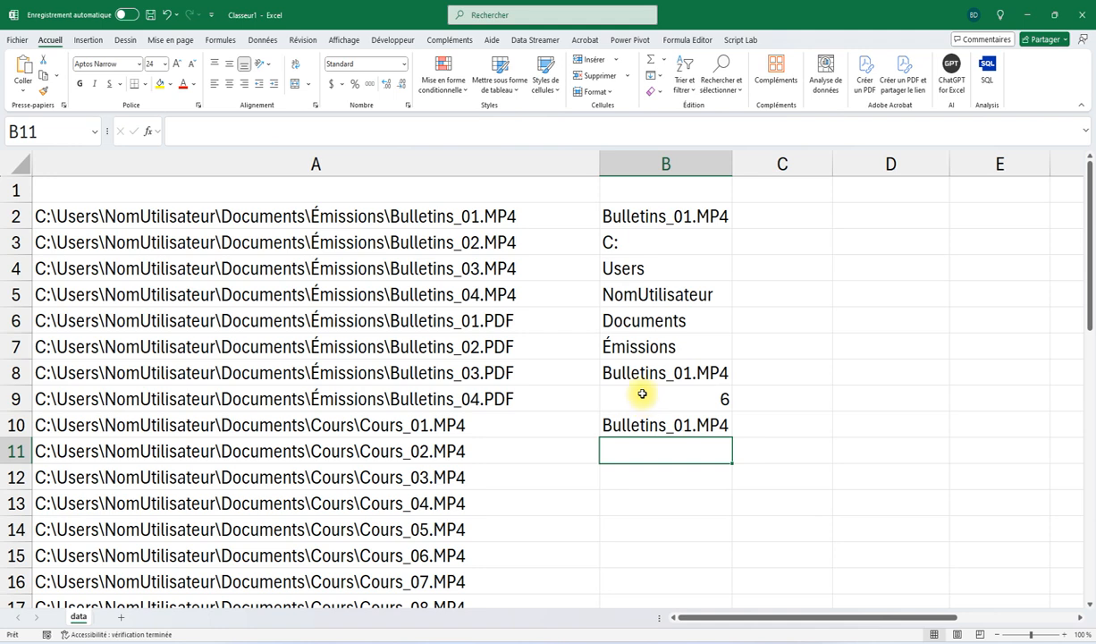
- Edit the B2 formula to =CHOISIRLIGNES(FRACTIONNER.TEXTE(A2;;"\"); LIGNES(FRACTIONNER.TEXTE(A2;;"\")))
{"action": "left_click", "coordinate": [624, 217]}
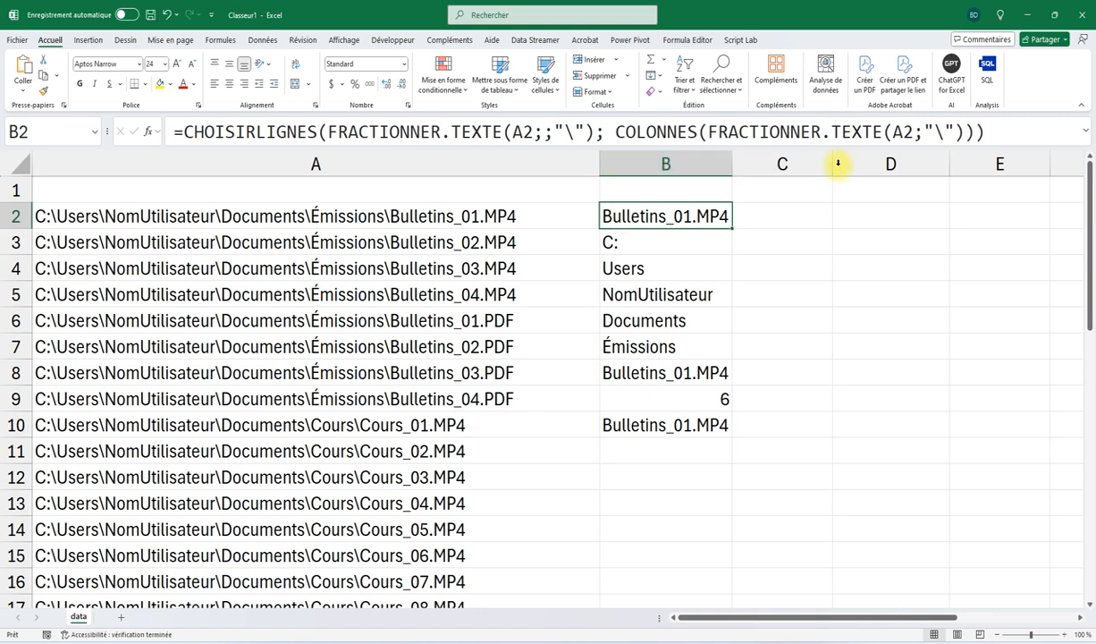
{"action": "left_click", "coordinate": [925, 131]}
{"action": "type", "text": ";"}
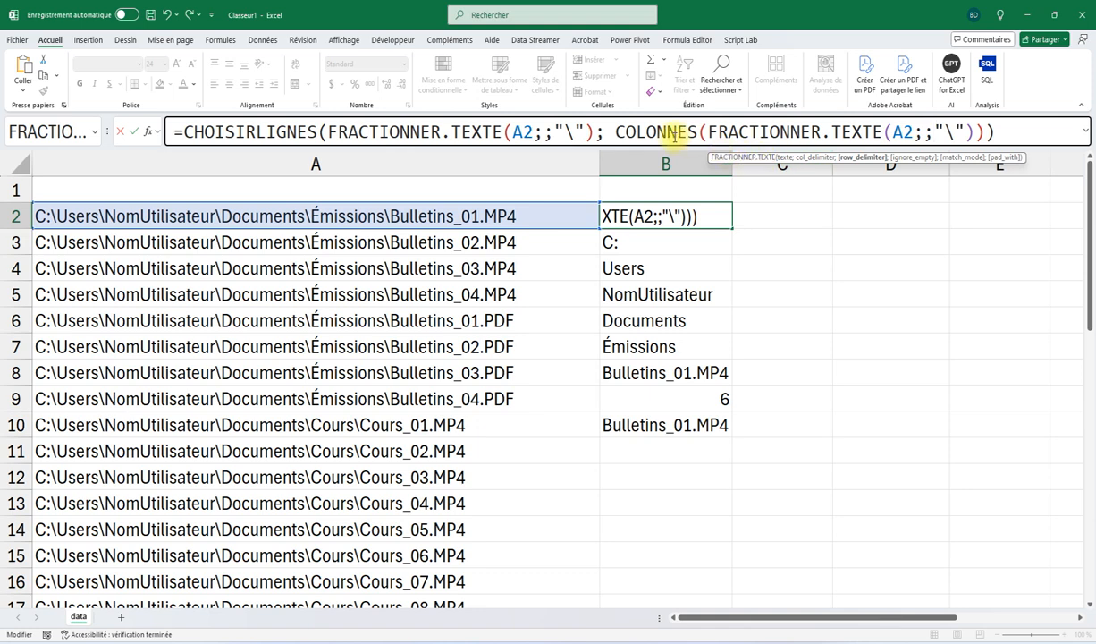
{"action": "double_click", "coordinate": [673, 134]}
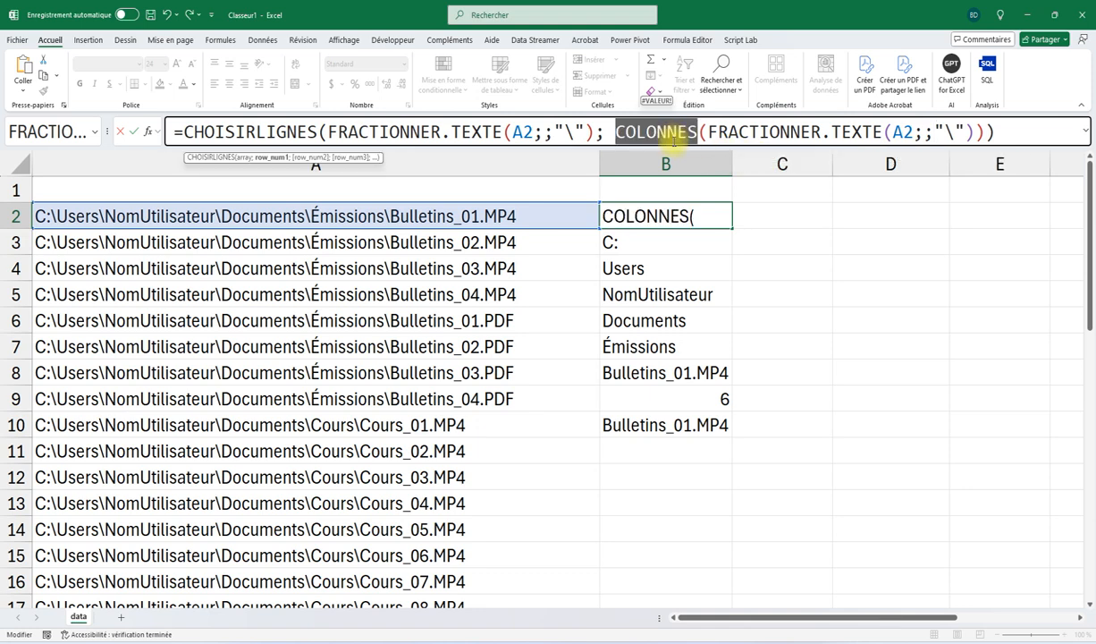
{"action": "type", "text": "lignes"}
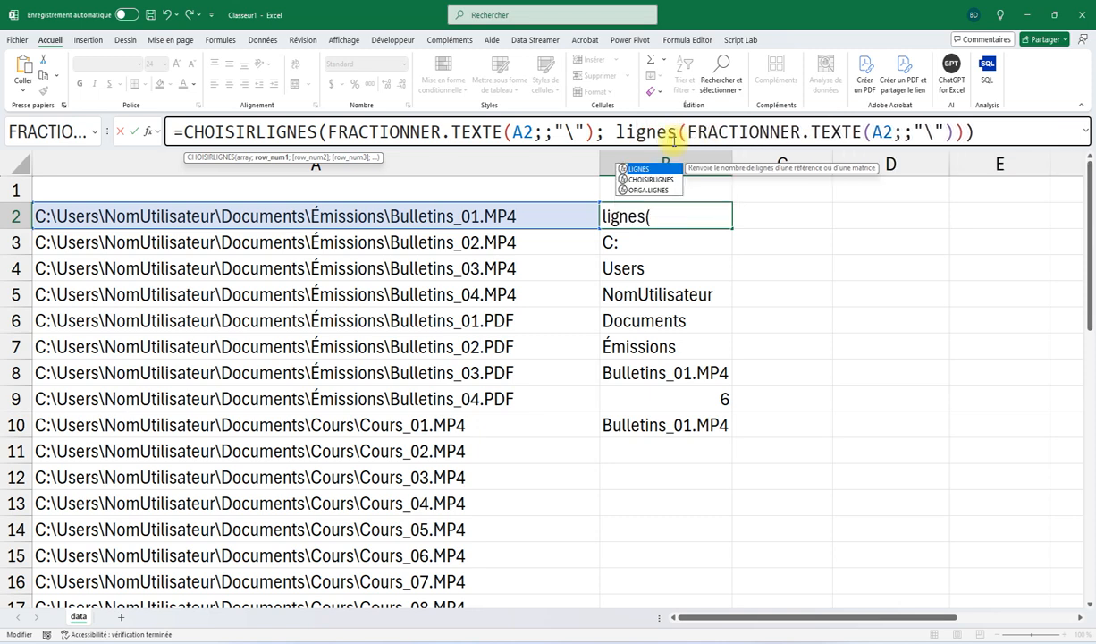
{"action": "key", "text": "Return"}
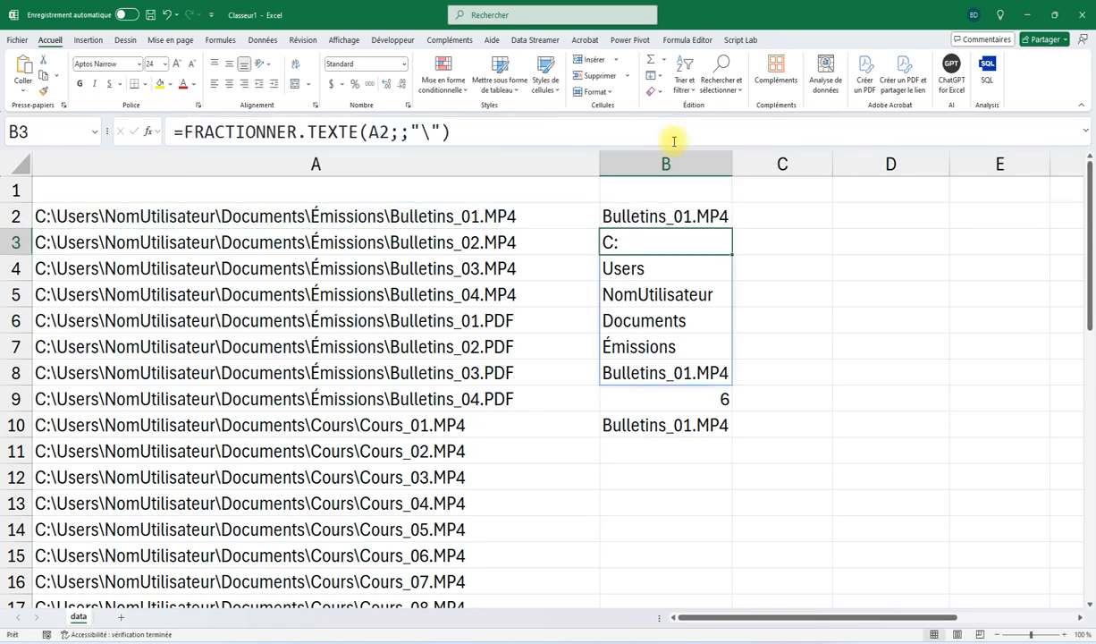
{"action": "left_click", "coordinate": [694, 217]}
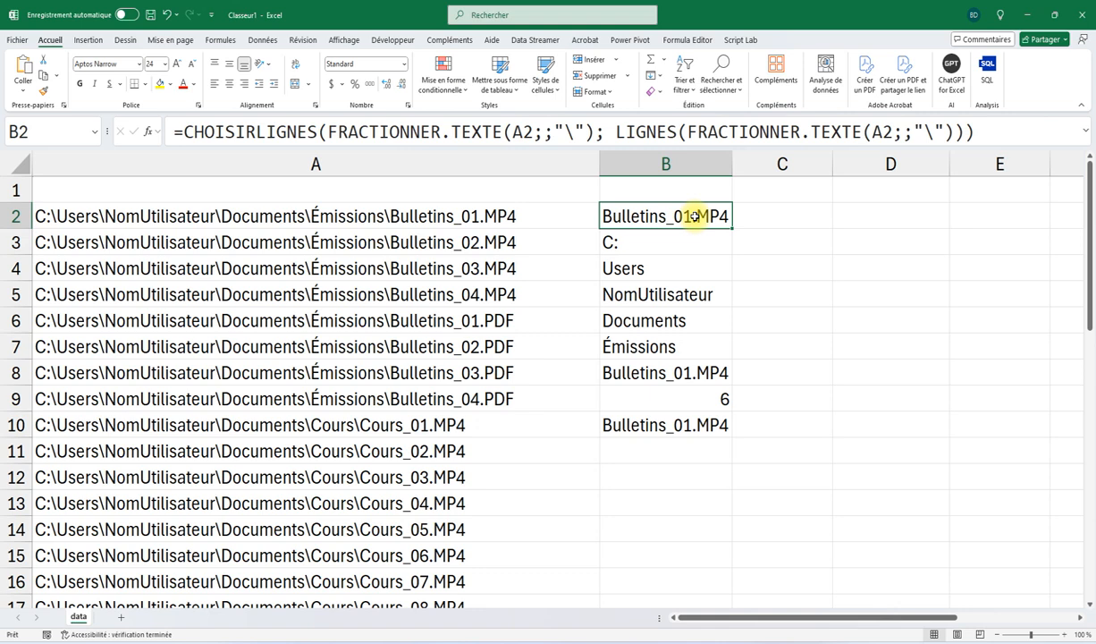
- Delete the intermediate formulas in B3, B9 and B10, leaving only the combined formula in B2
{"action": "left_click", "coordinate": [641, 248]}
{"action": "double_click", "coordinate": [639, 246]}
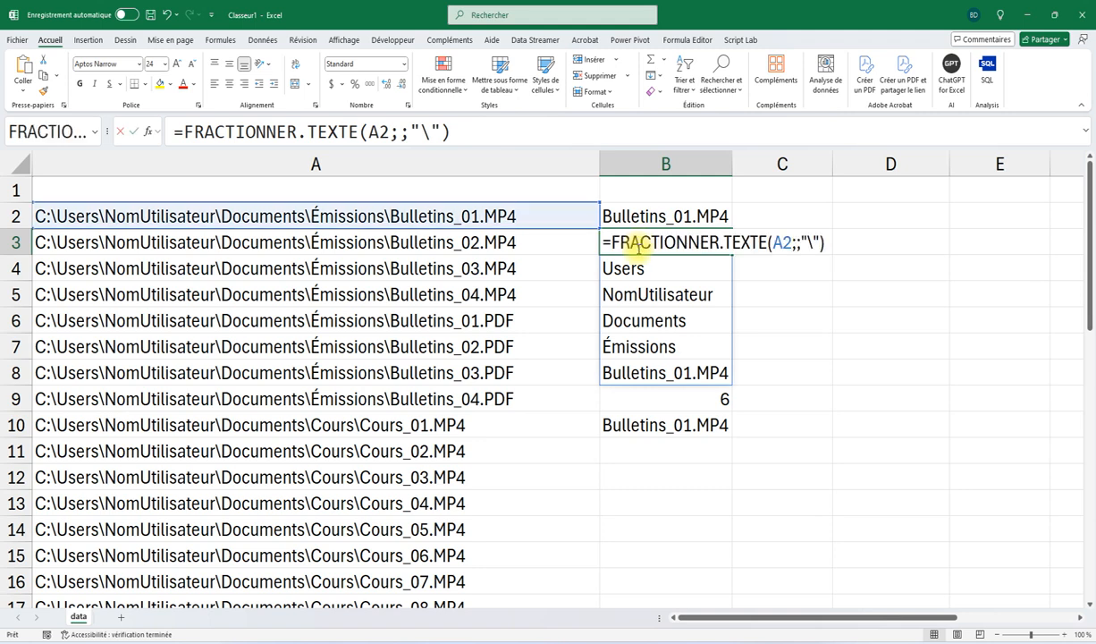
{"action": "key", "text": "Escape"}
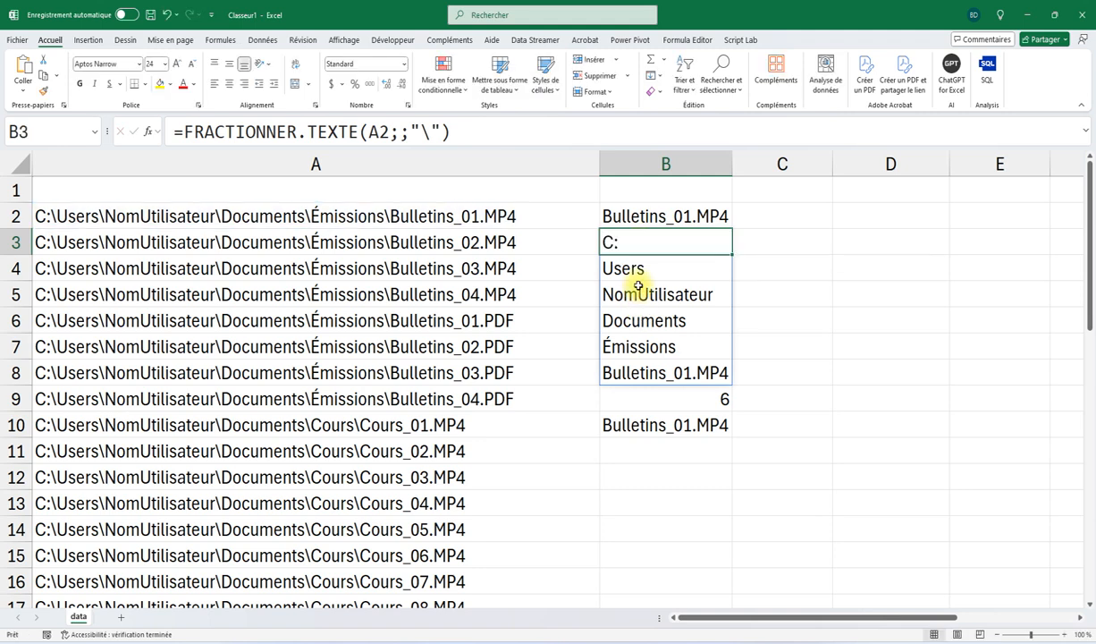
{"action": "key", "text": "Delete"}
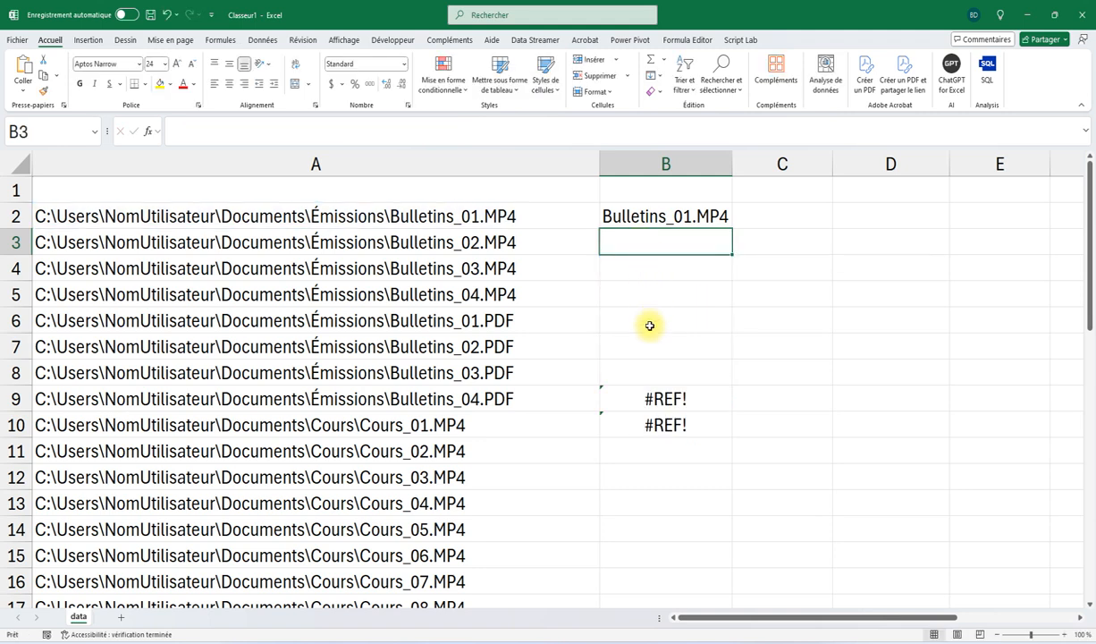
{"action": "left_click", "coordinate": [637, 395]}
{"action": "key", "text": "Delete"}
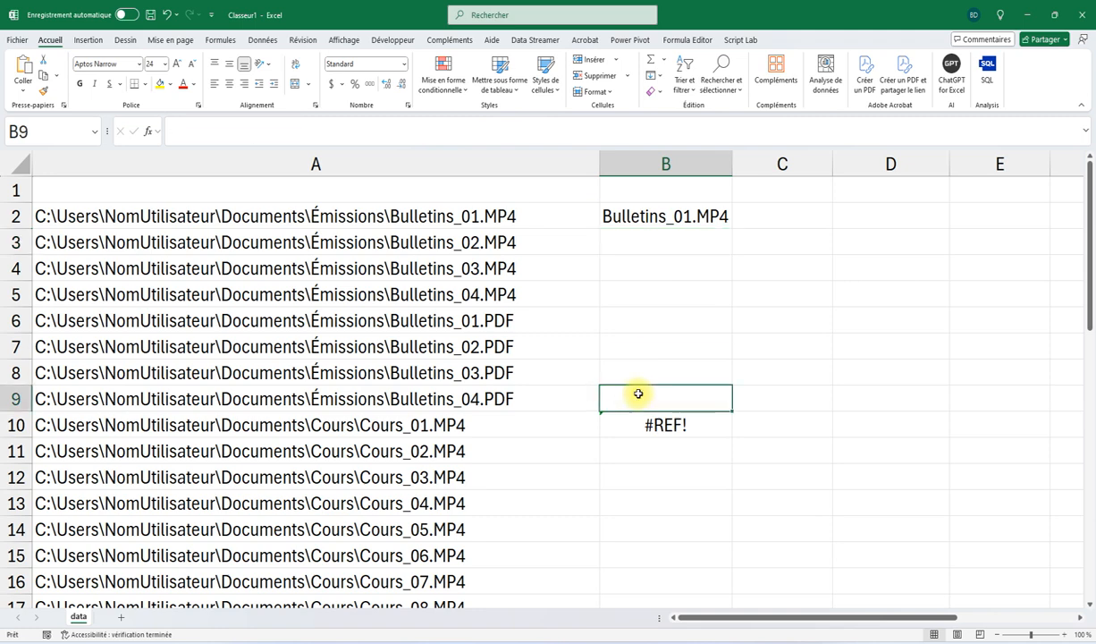
{"action": "left_click", "coordinate": [641, 421]}
{"action": "key", "text": "Delete"}
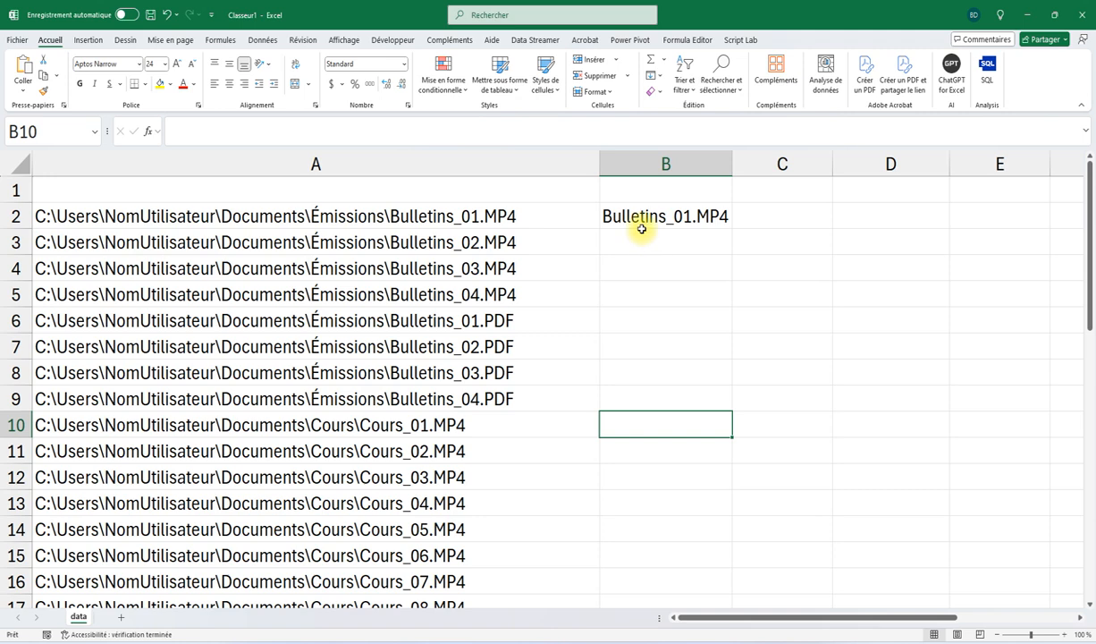
- Narrow column A to just fit the file paths and fill the B2 formula down column B alongside the data
{"action": "left_click_drag", "start_coordinate": [599, 163], "coordinate": [540, 162]}
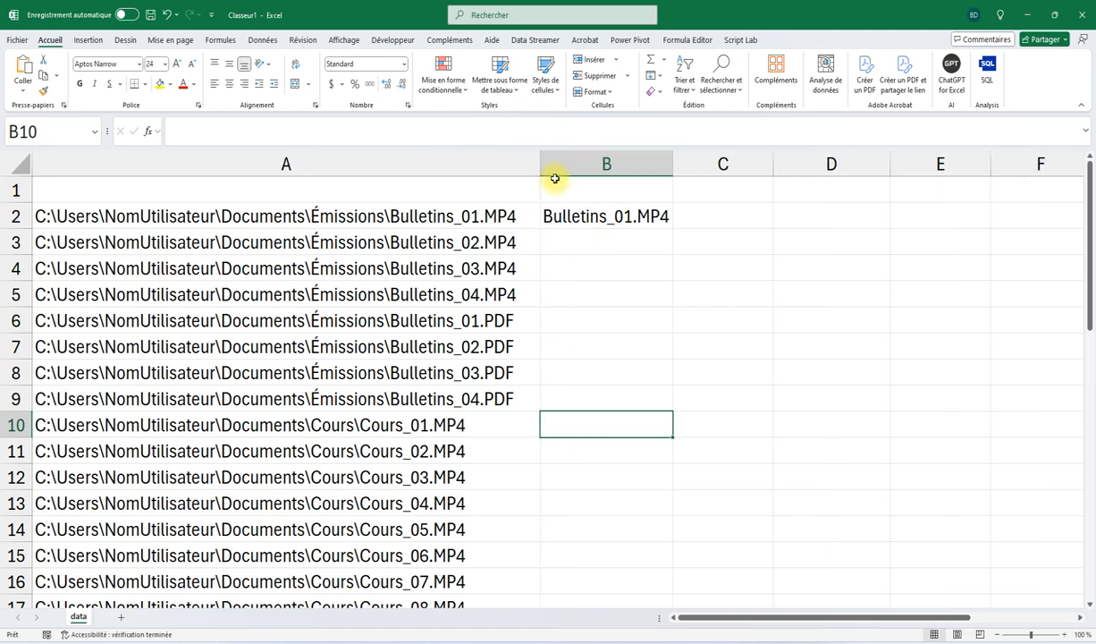
{"action": "left_click", "coordinate": [612, 216]}
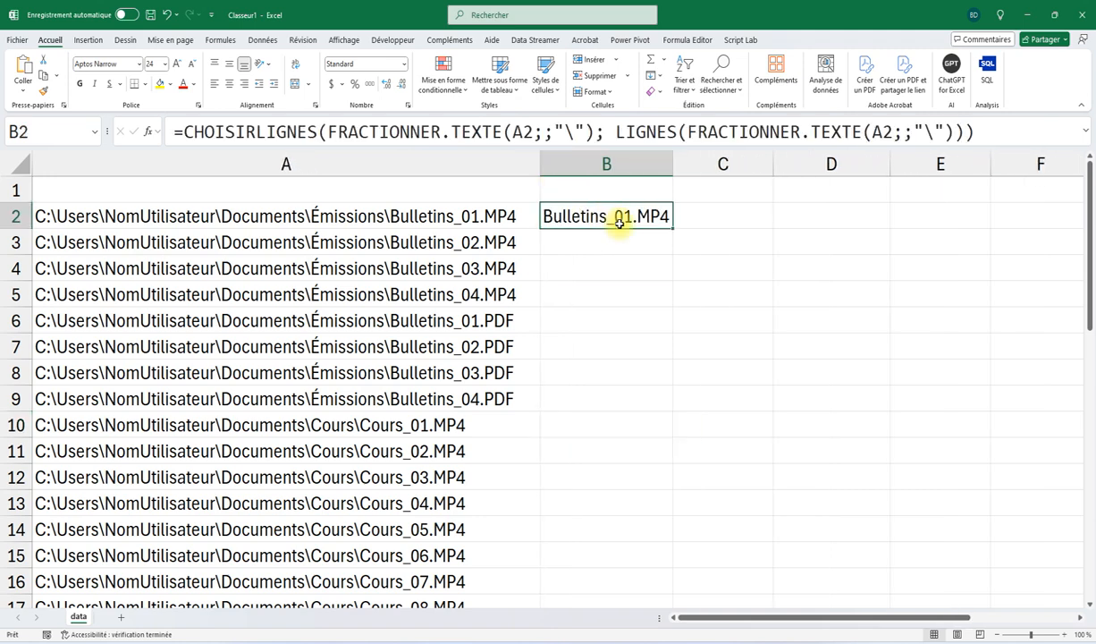
{"action": "double_click", "coordinate": [674, 230]}
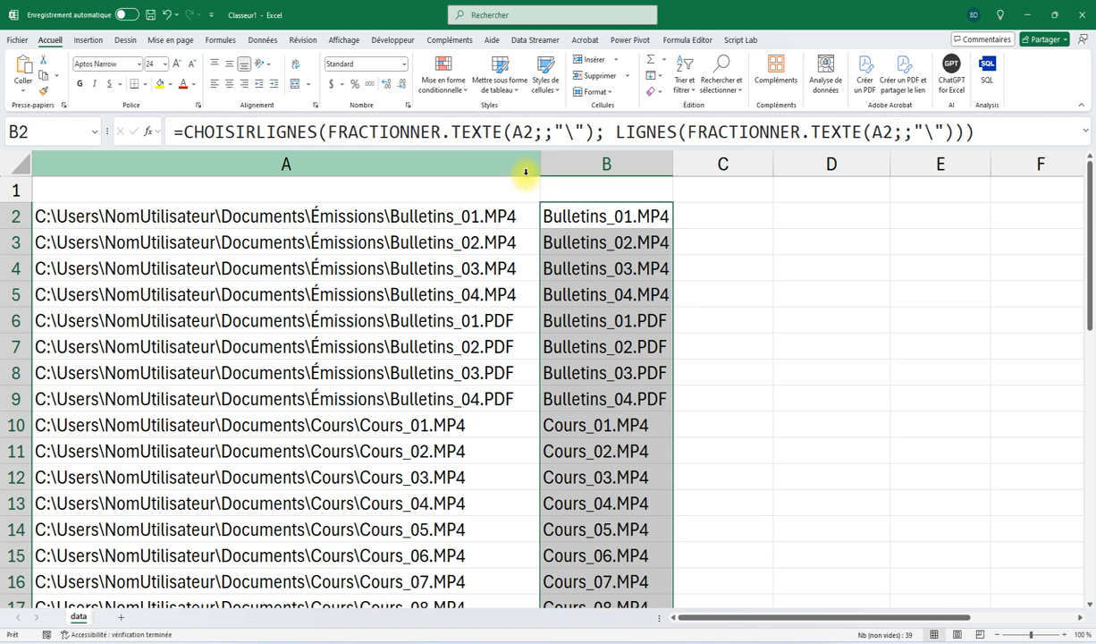
- Copy the text of the B2 formula without its equals sign and paste it into C2
{"action": "left_click", "coordinate": [567, 220]}
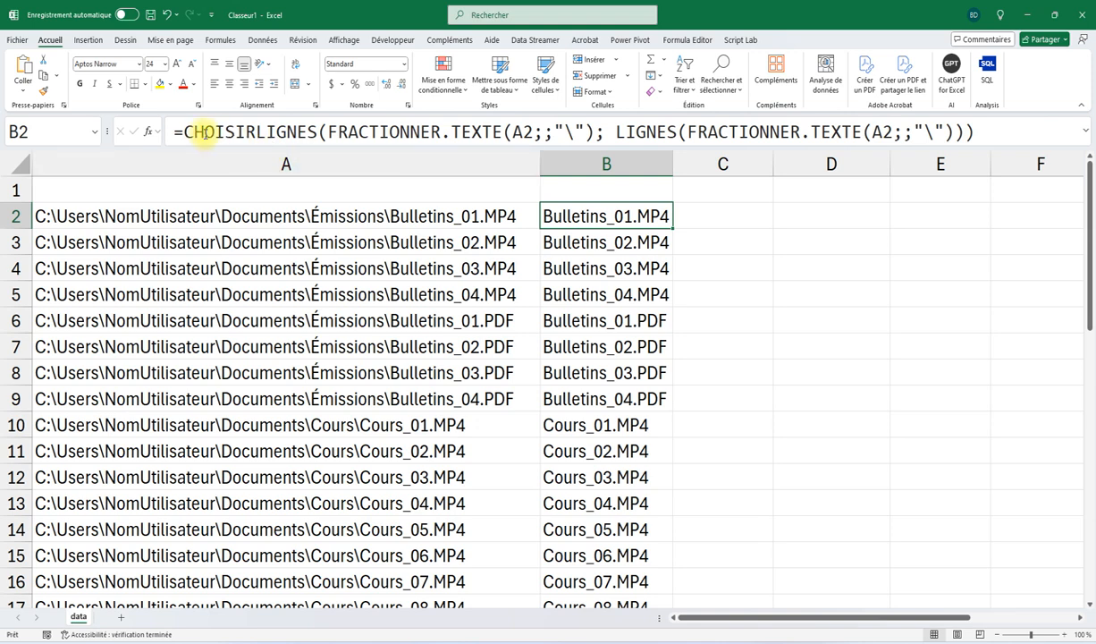
{"action": "left_click_drag", "start_coordinate": [183, 132], "coordinate": [617, 133]}
{"action": "left_click_drag", "start_coordinate": [671, 166], "coordinate": [1018, 166]}
{"action": "key", "text": "ctrl+c"}
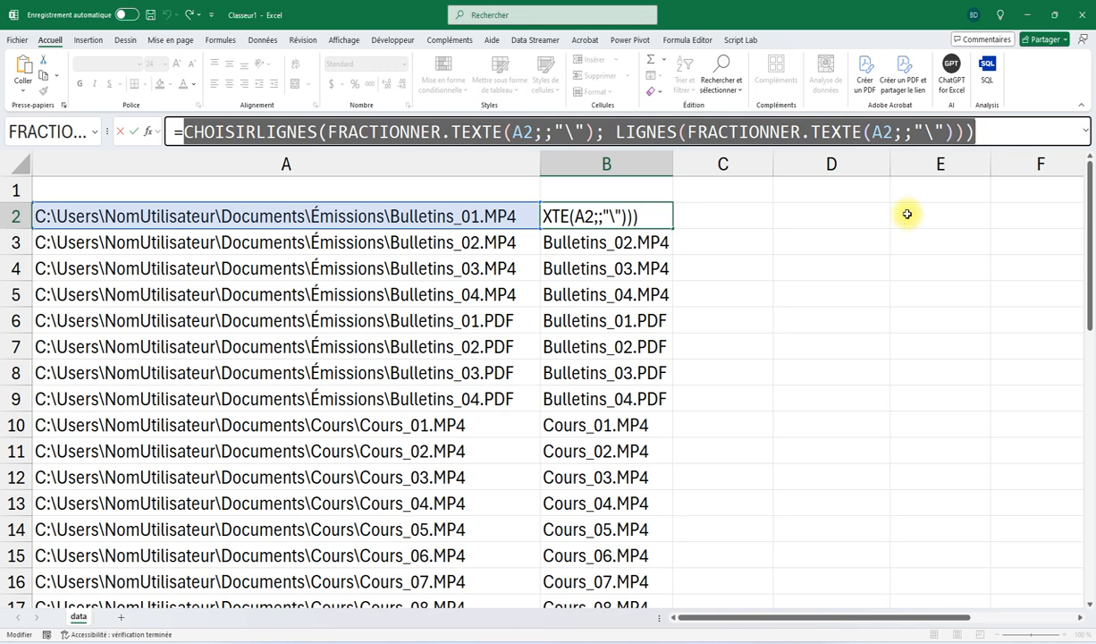
{"action": "key", "text": "Escape"}
{"action": "left_click", "coordinate": [756, 219]}
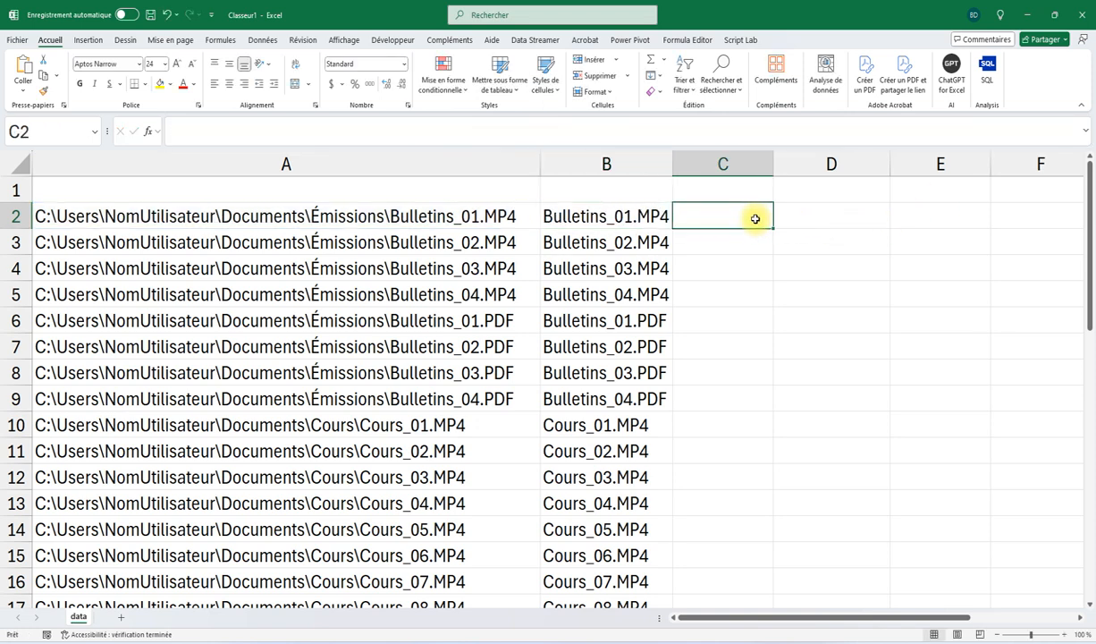
{"action": "key", "text": "ctrl+v"}
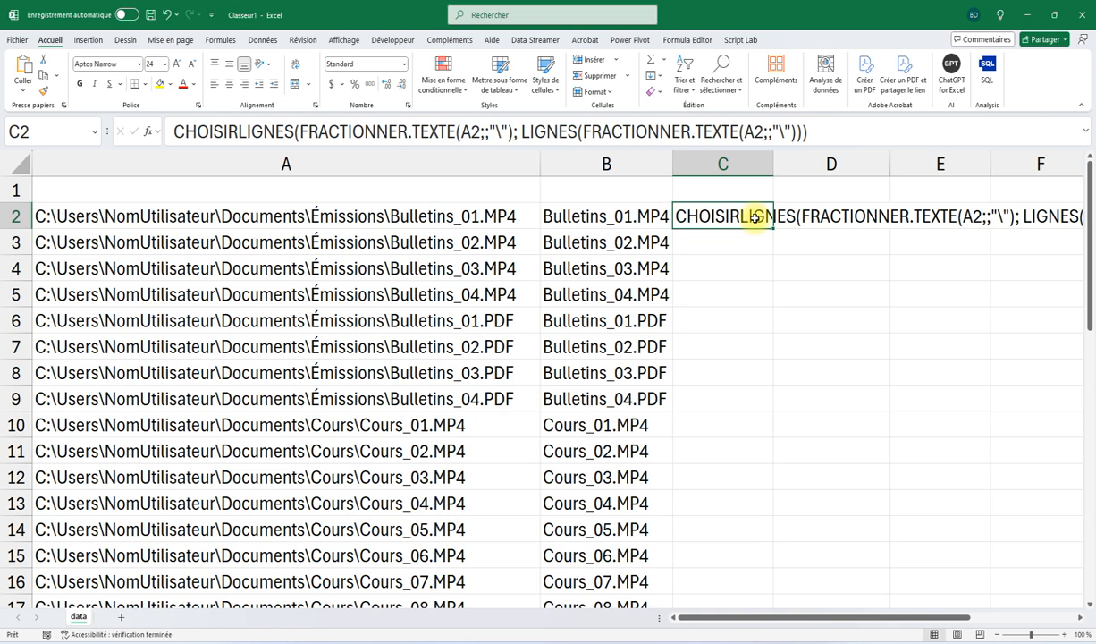
- Turn the C2 text into =INDEX(FRACTIONNER.TEXTE(A2;;"\"); LIGNES(FRACTIONNER.TEXTE(A2;;"\"))), replacing CHOISIRLIGNES, and autofit column C
{"action": "left_click", "coordinate": [173, 131]}
{"action": "type", "text": "="}
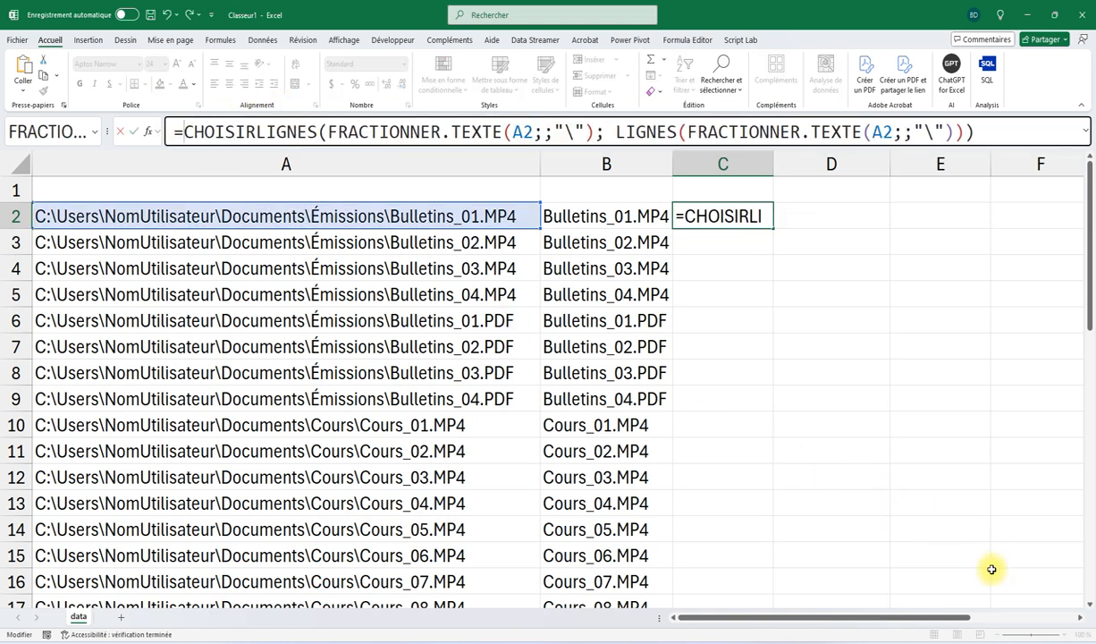
{"action": "type", "text": "index"}
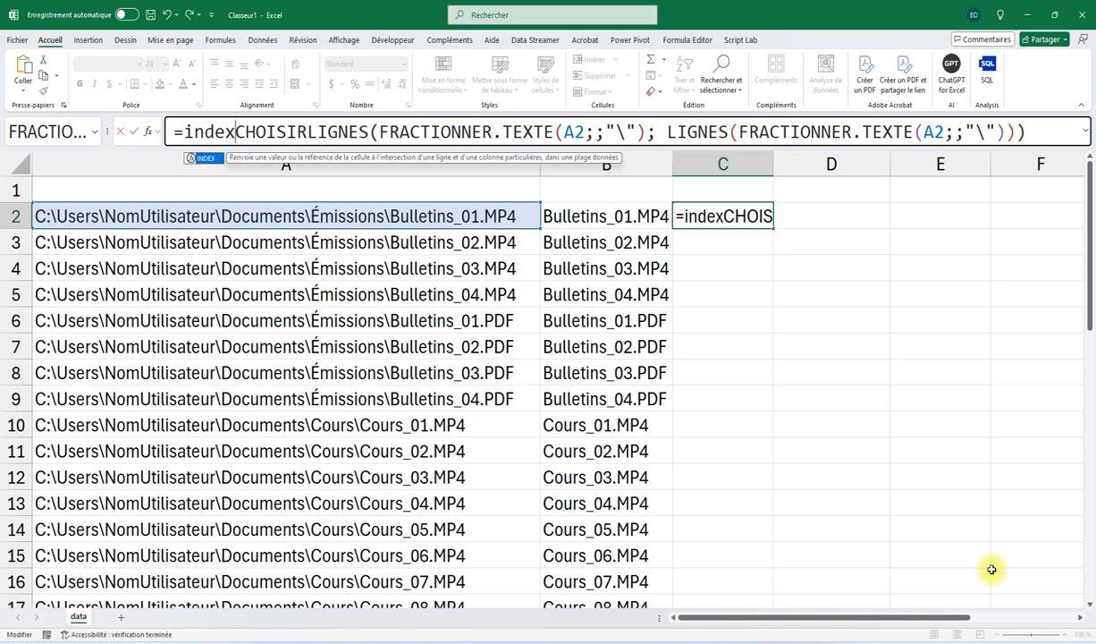
{"action": "key", "text": "Delete"}
{"action": "key", "text": "Delete"}
{"action": "key", "text": "Delete"}
{"action": "key", "text": "Delete"}
{"action": "key", "text": "Delete"}
{"action": "key", "text": "Delete"}
{"action": "key", "text": "Delete"}
{"action": "key", "text": "Delete"}
{"action": "key", "text": "Delete"}
{"action": "key", "text": "Delete"}
{"action": "key", "text": "Delete"}
{"action": "key", "text": "Delete"}
{"action": "key", "text": "Delete"}
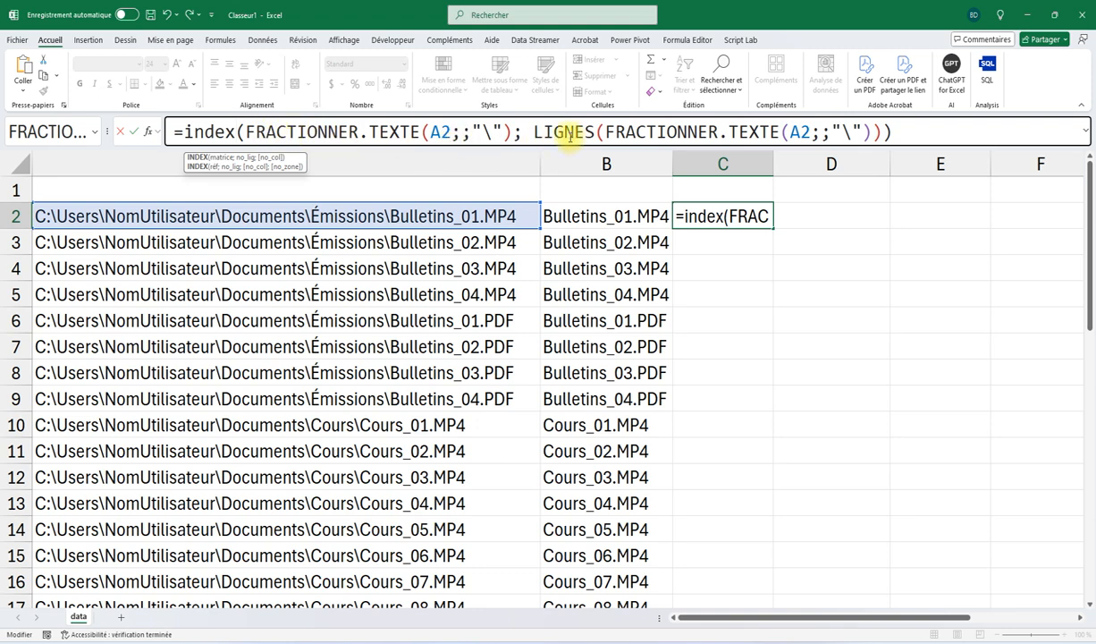
{"action": "key", "text": "Return"}
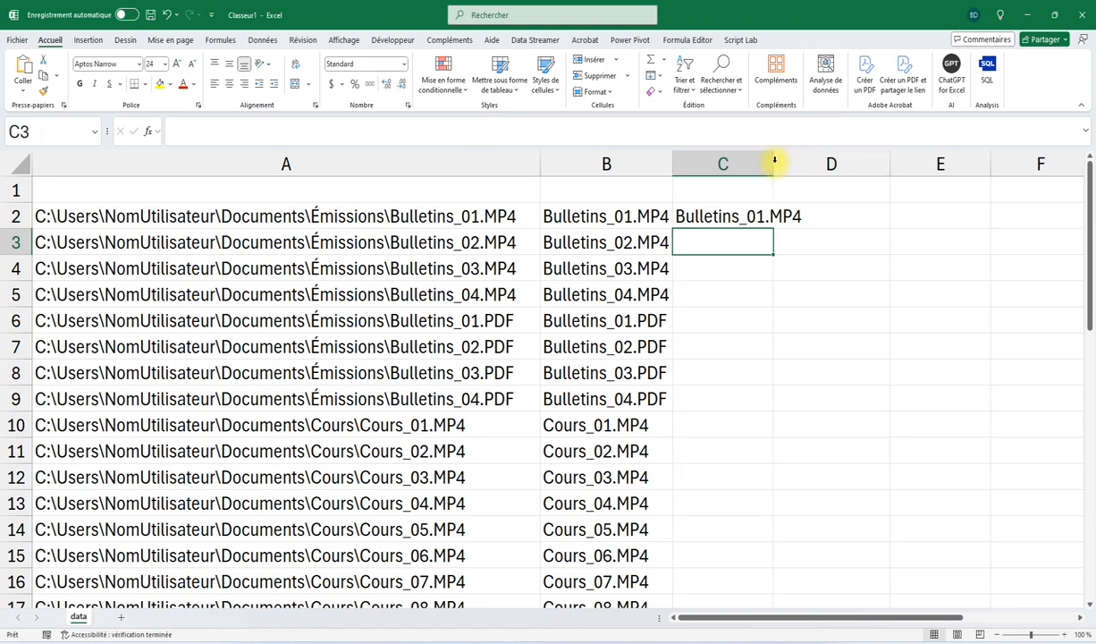
{"action": "double_click", "coordinate": [776, 163]}
- Enter the sample values a, b, c and d in cells C4 to C7
{"action": "left_click", "coordinate": [789, 269]}
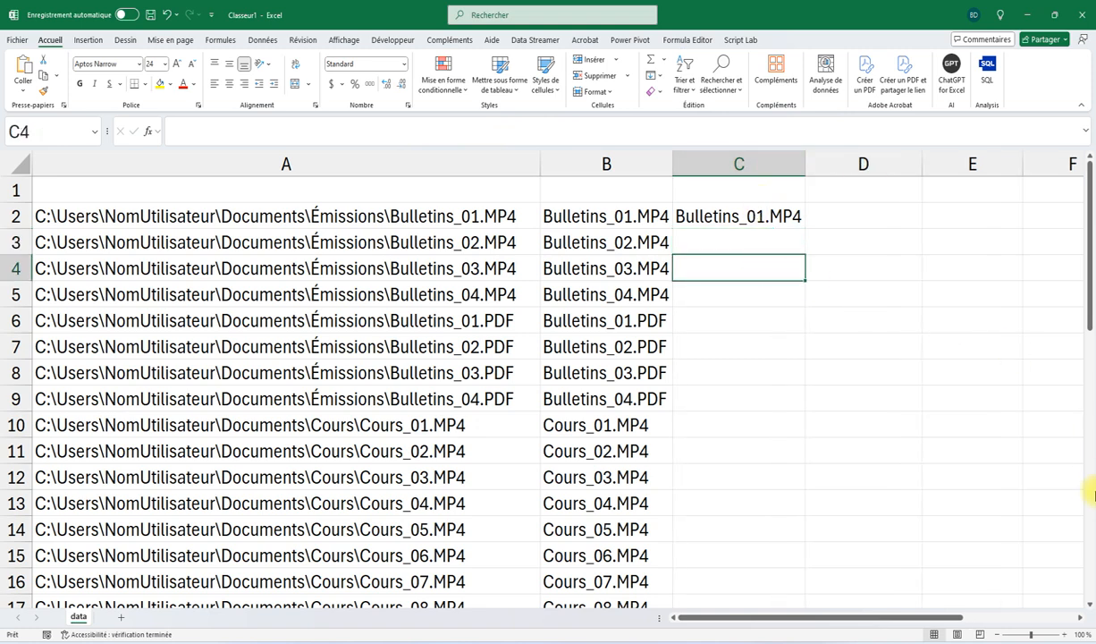
{"action": "type", "text": "a"}
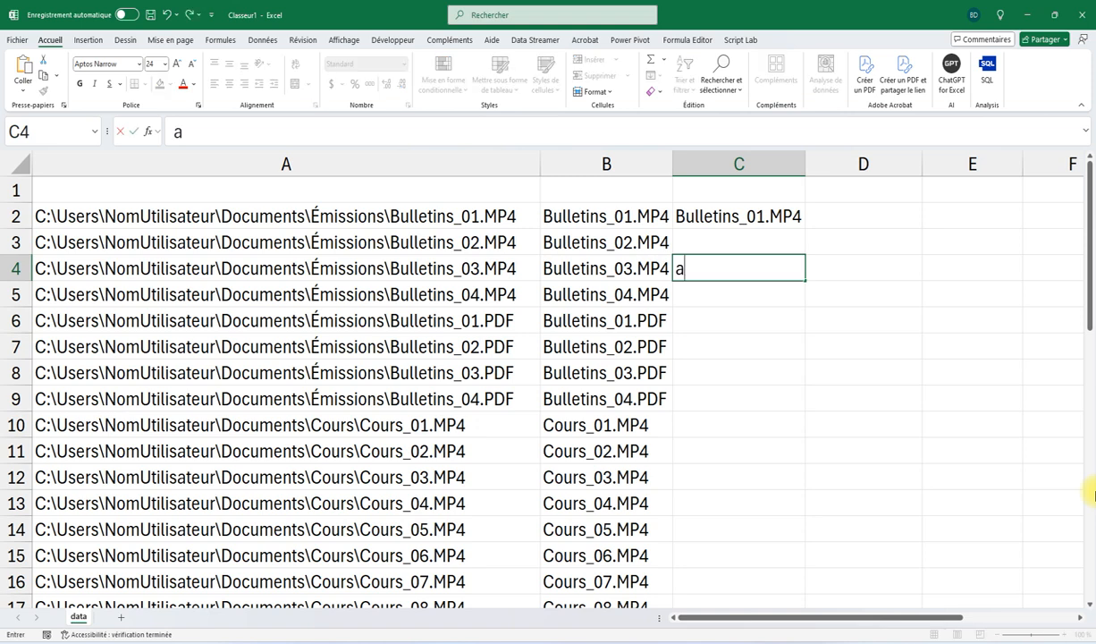
{"action": "key", "text": "Return"}
{"action": "type", "text": "b"}
{"action": "key", "text": "Return"}
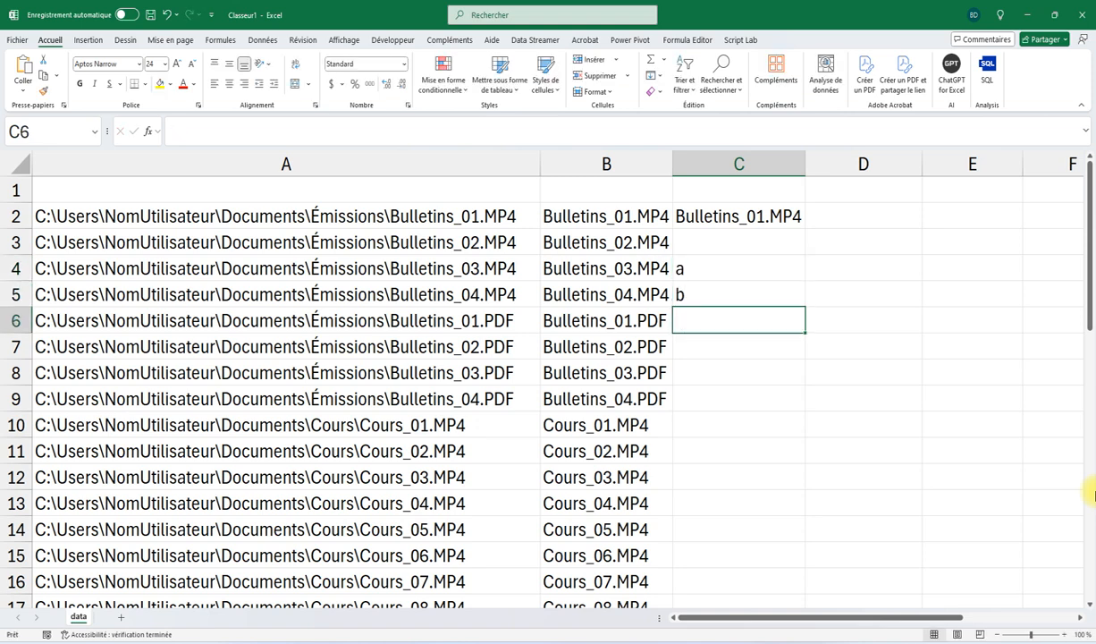
{"action": "type", "text": "c"}
{"action": "key", "text": "Return"}
{"action": "type", "text": "d"}
{"action": "key", "text": "Return"}
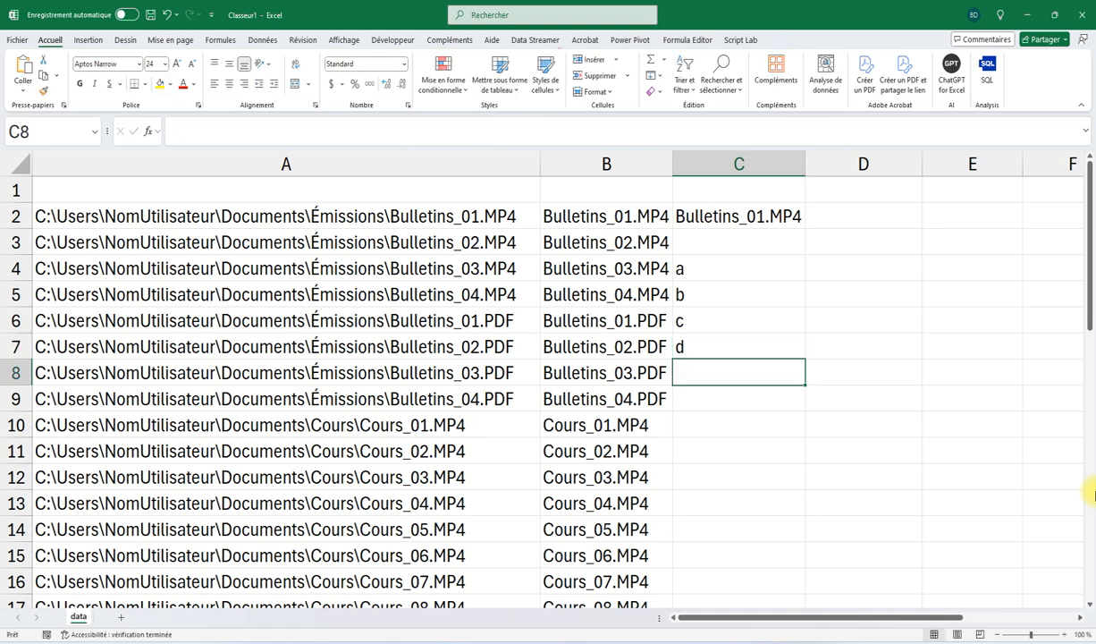
- Enter =INDEX(C4:C7;1) in D4 to return the first item of the sample list
{"action": "left_click", "coordinate": [881, 266]}
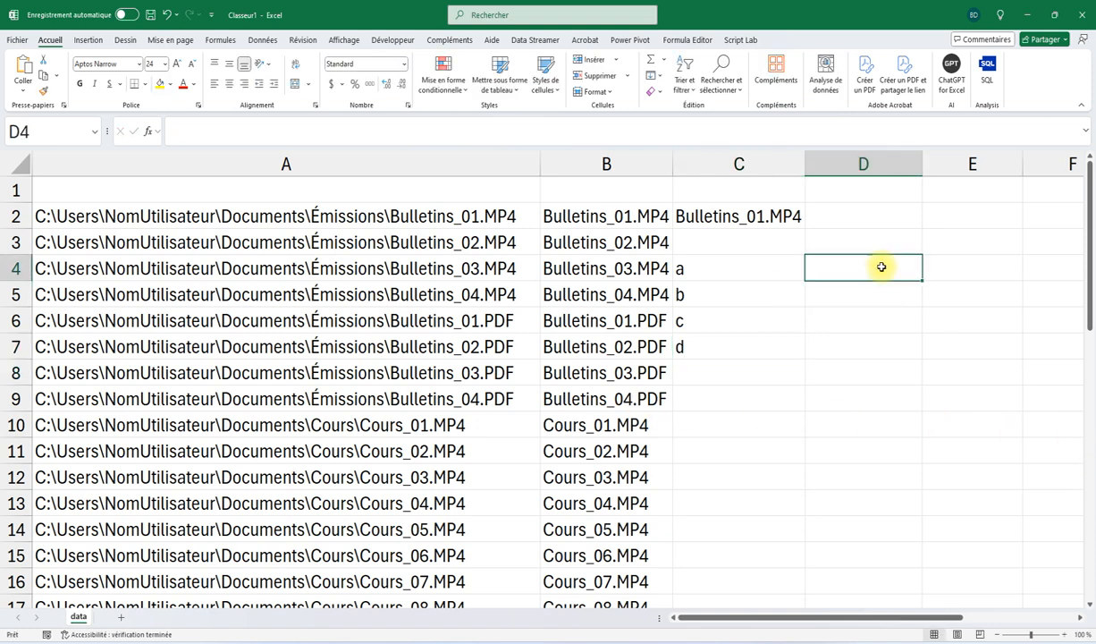
{"action": "type", "text": "ind"}
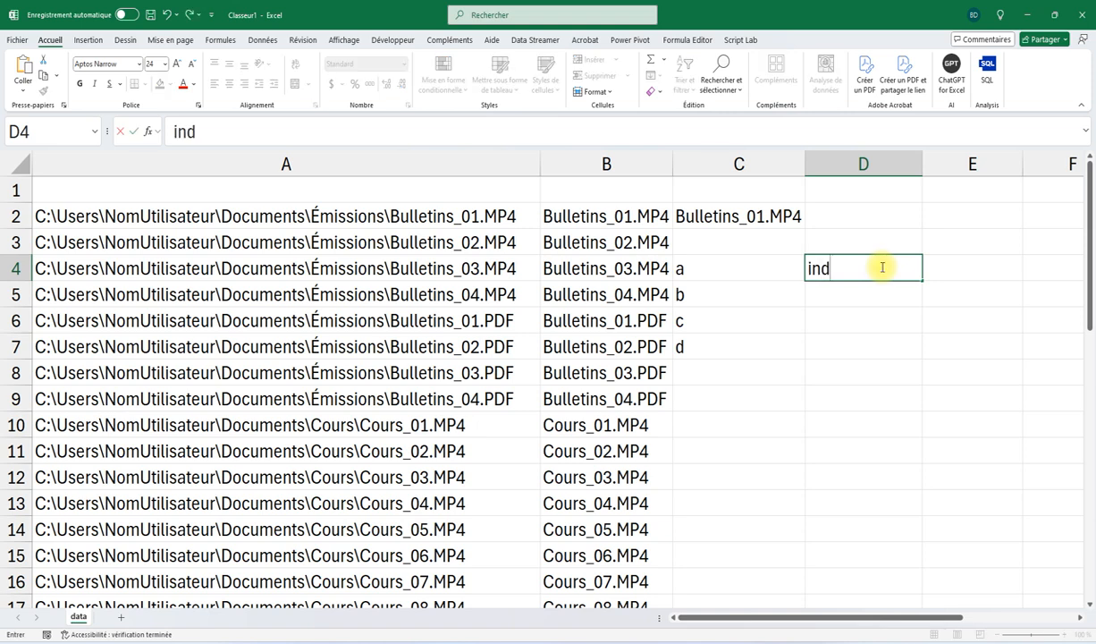
{"action": "type", "text": "ex("}
{"action": "left_click", "coordinate": [167, 132]}
{"action": "type", "text": "="}
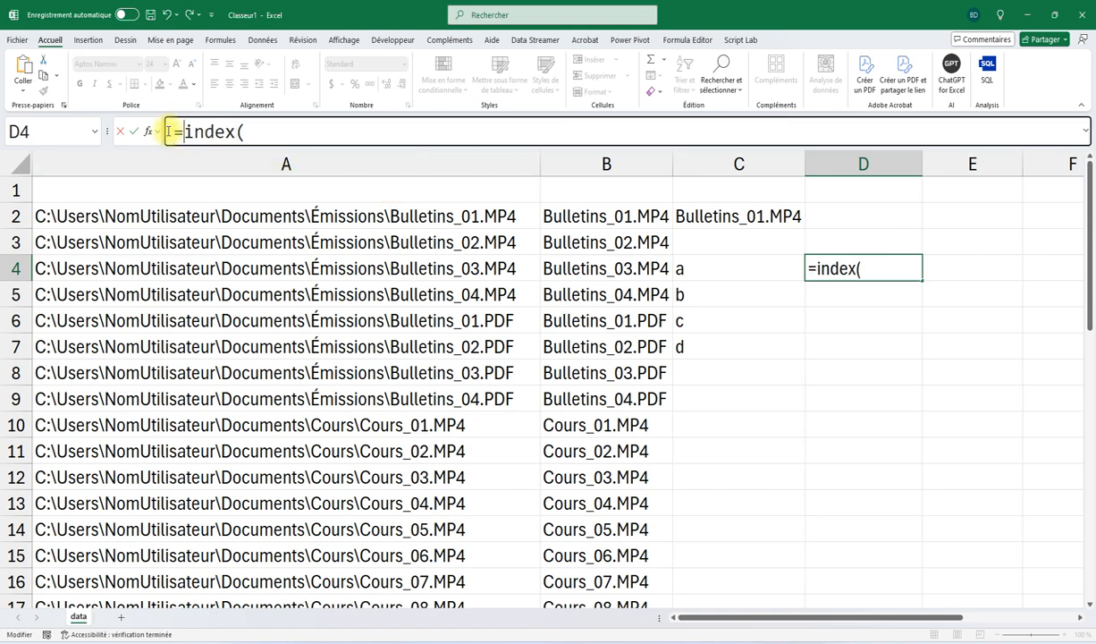
{"action": "left_click", "coordinate": [250, 132]}
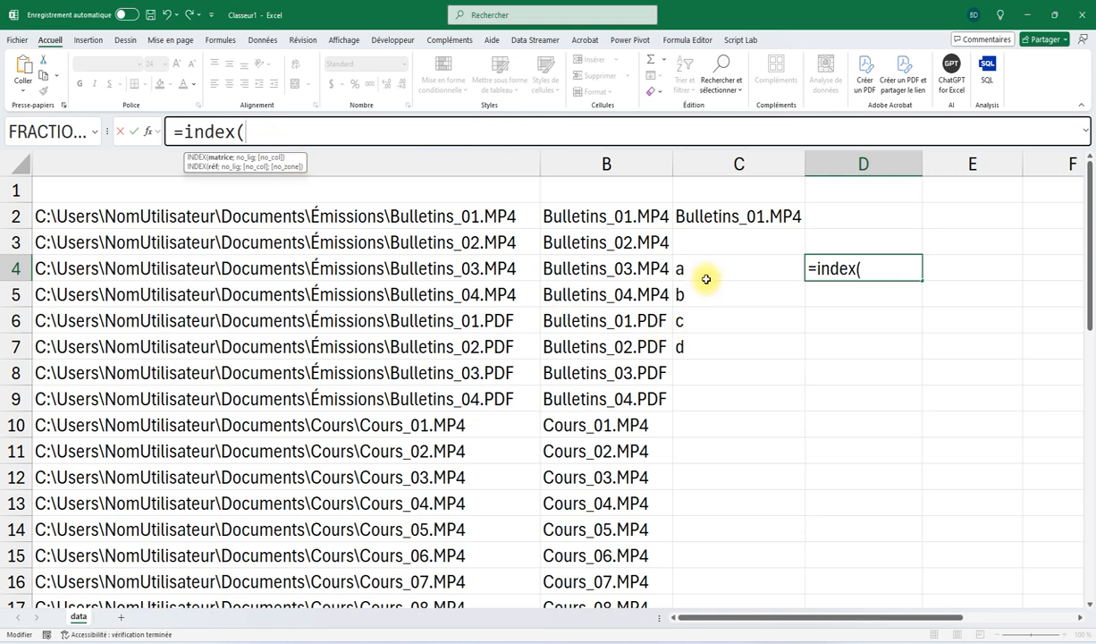
{"action": "left_click_drag", "start_coordinate": [708, 269], "coordinate": [712, 346]}
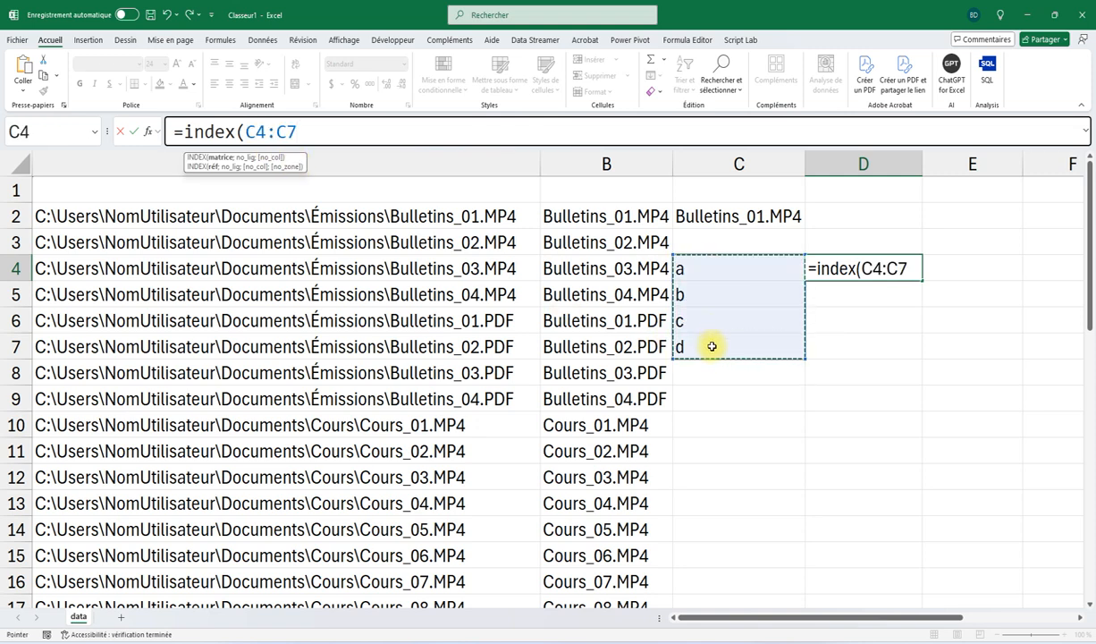
{"action": "type", "text": "1"}
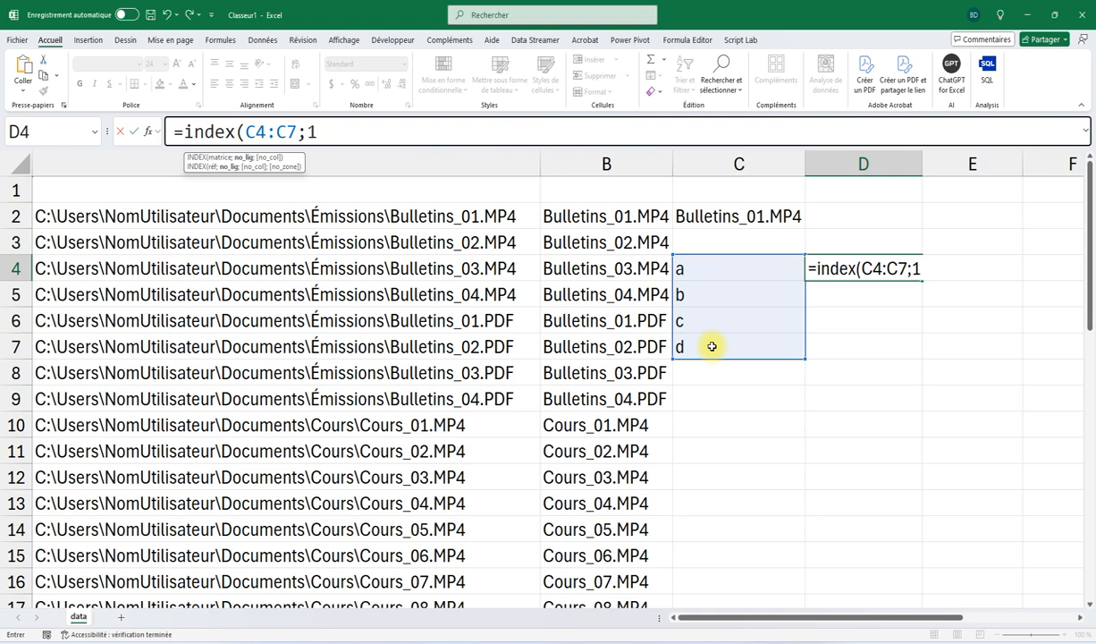
{"action": "type", "text": ")"}
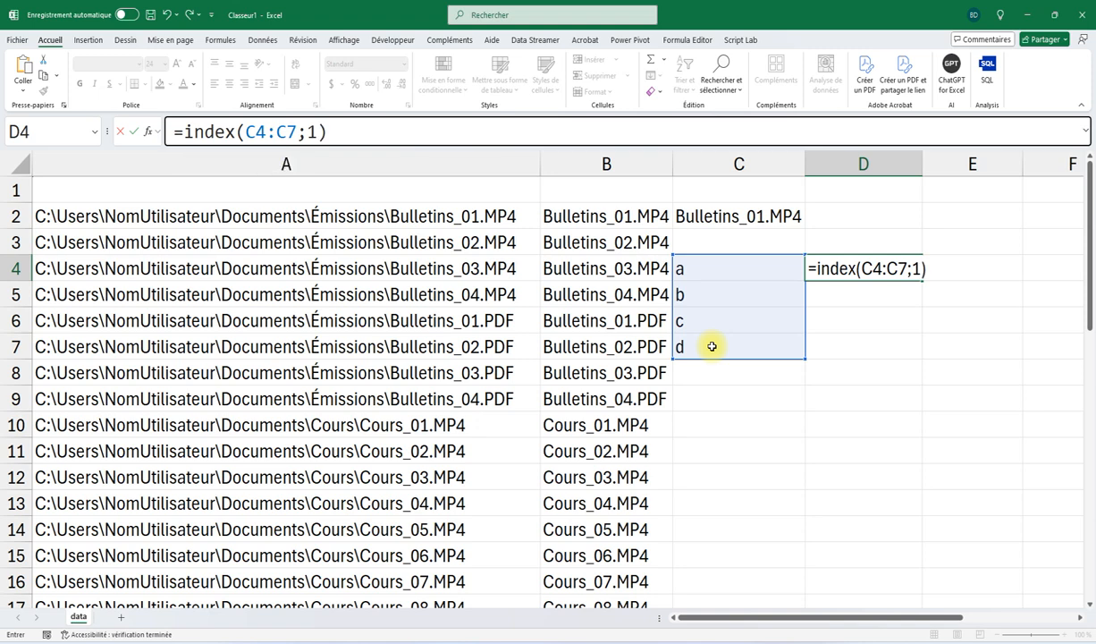
{"action": "key", "text": "Return"}
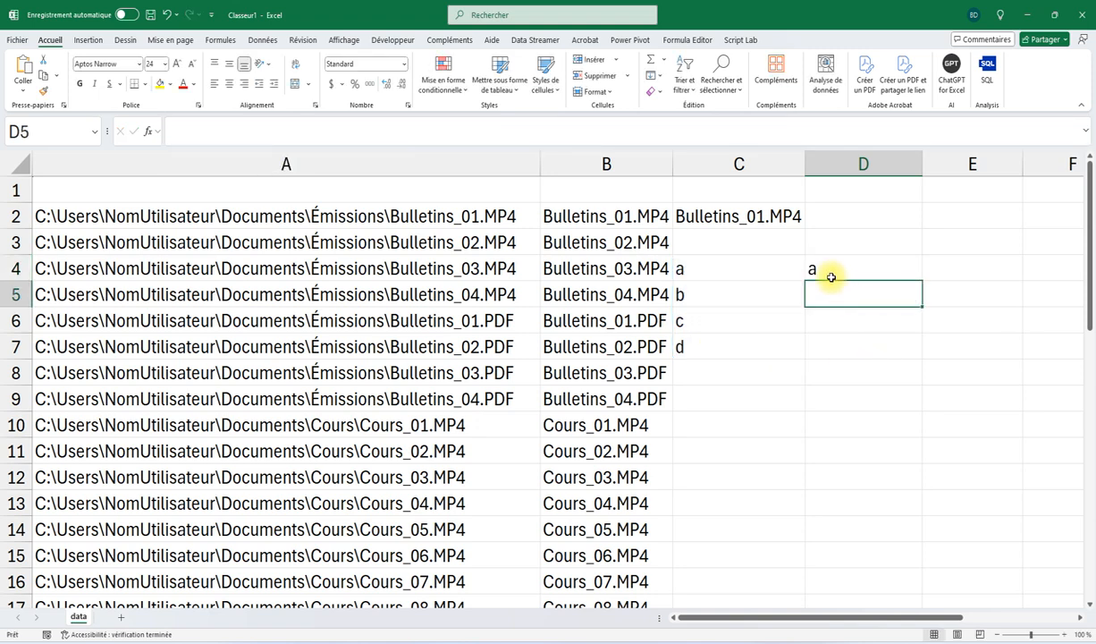
- Change the D4 formula to =INDEX(C4:C7;2) so it returns the second item of the sample list
{"action": "left_click", "coordinate": [802, 268]}
{"action": "left_click", "coordinate": [312, 132]}
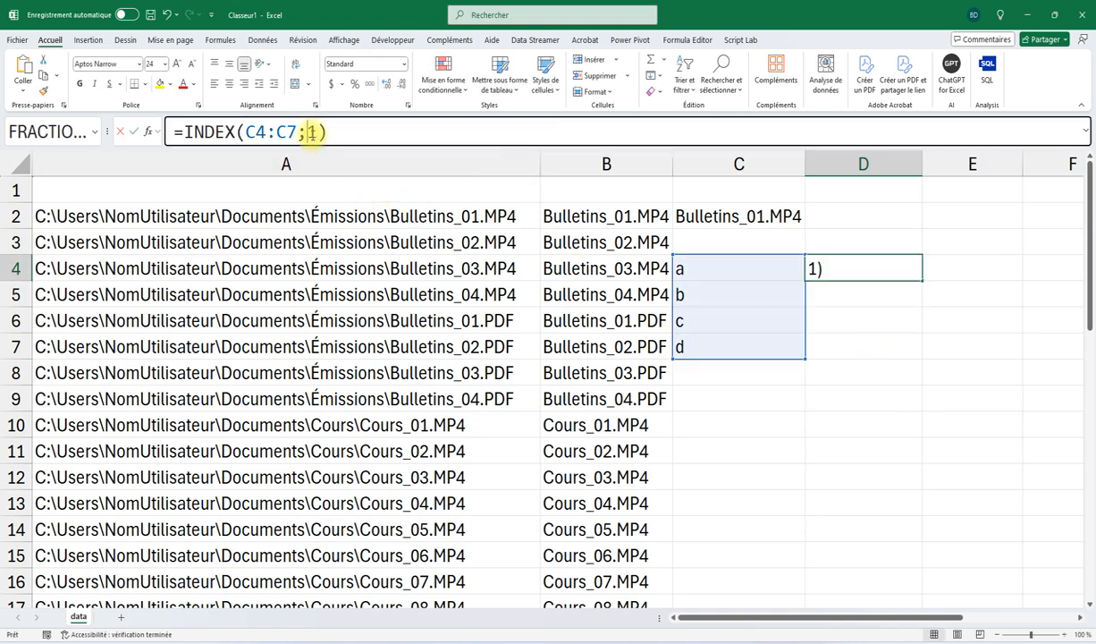
{"action": "type", "text": "2"}
{"action": "key", "text": "Delete"}
{"action": "key", "text": "Return"}
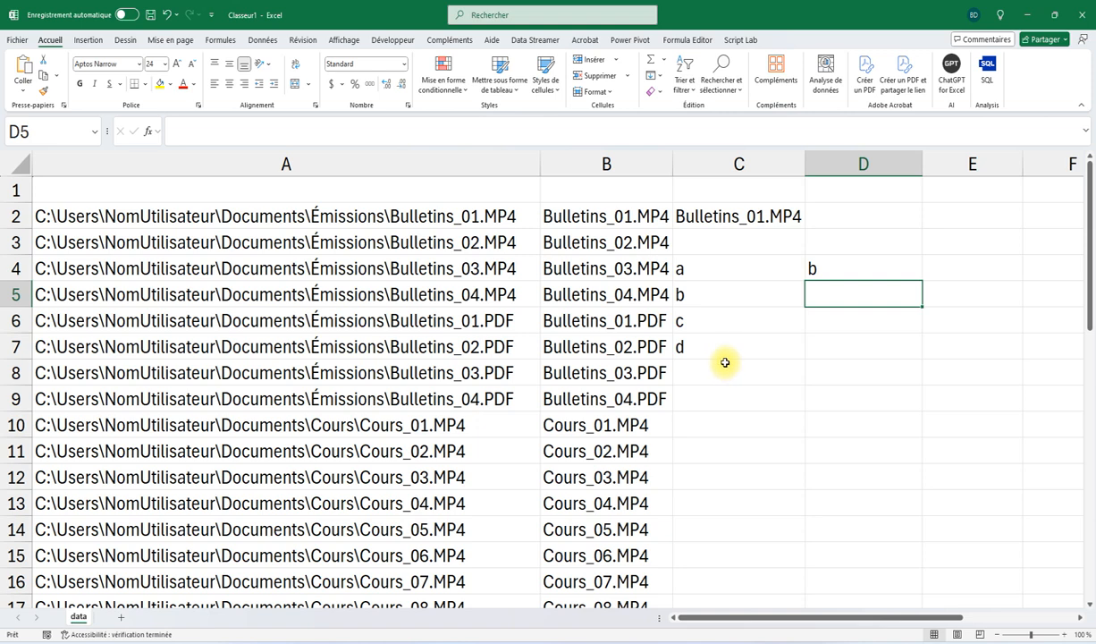
- Copy the sample list C4:C7 and paste it transposed as a row starting in C8
{"action": "left_click", "coordinate": [684, 279]}
{"action": "left_click_drag", "start_coordinate": [684, 279], "coordinate": [684, 344]}
{"action": "key", "text": "ctrl+c"}
{"action": "left_click", "coordinate": [701, 375]}
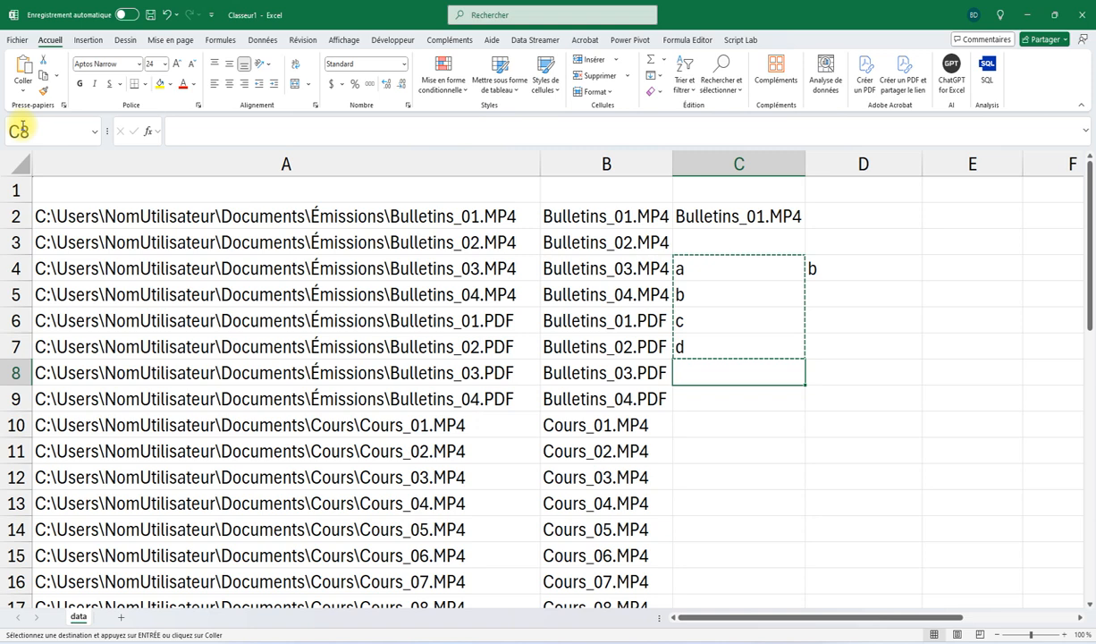
{"action": "left_click", "coordinate": [23, 89]}
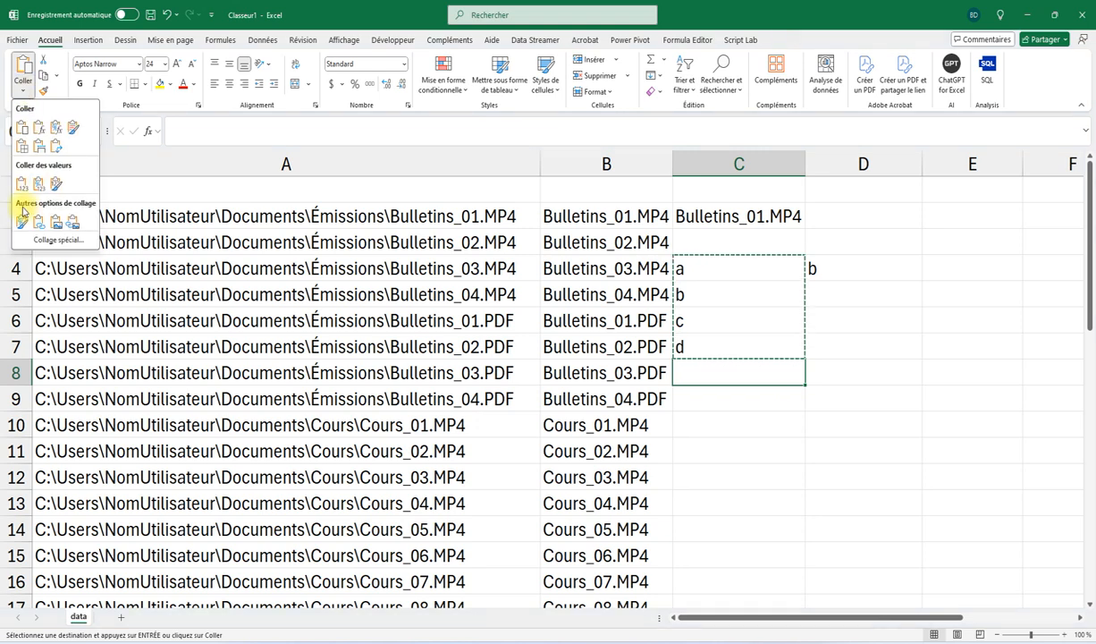
{"action": "left_click", "coordinate": [56, 146]}
- Enter =index(C8:F8;;3) in C9 to return the third item of the horizontal list
{"action": "left_click", "coordinate": [722, 404]}
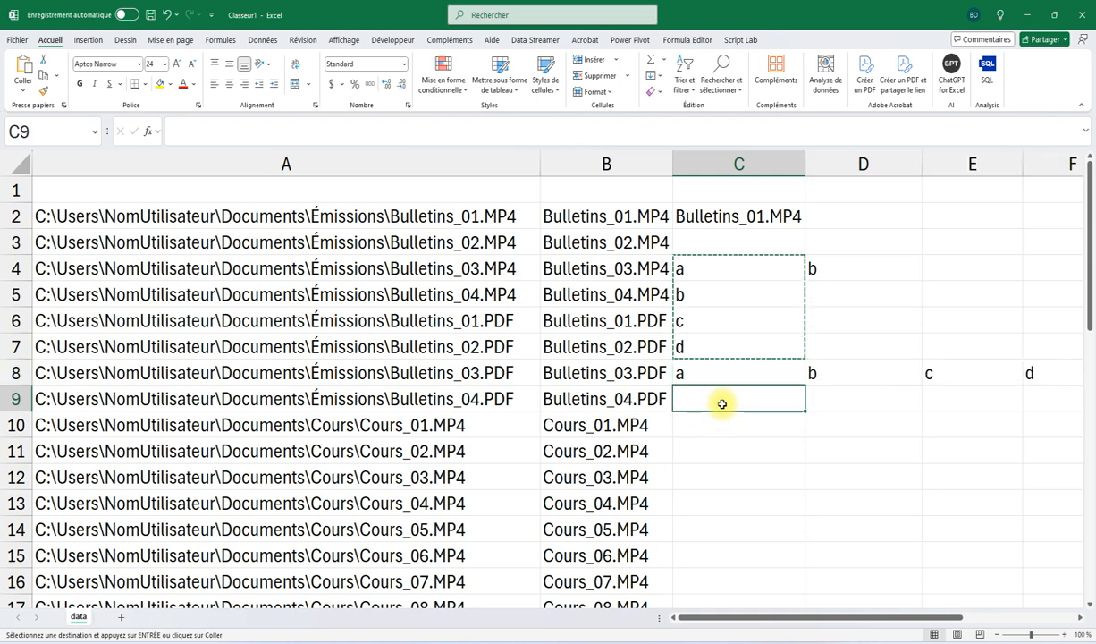
{"action": "type", "text": "=in"}
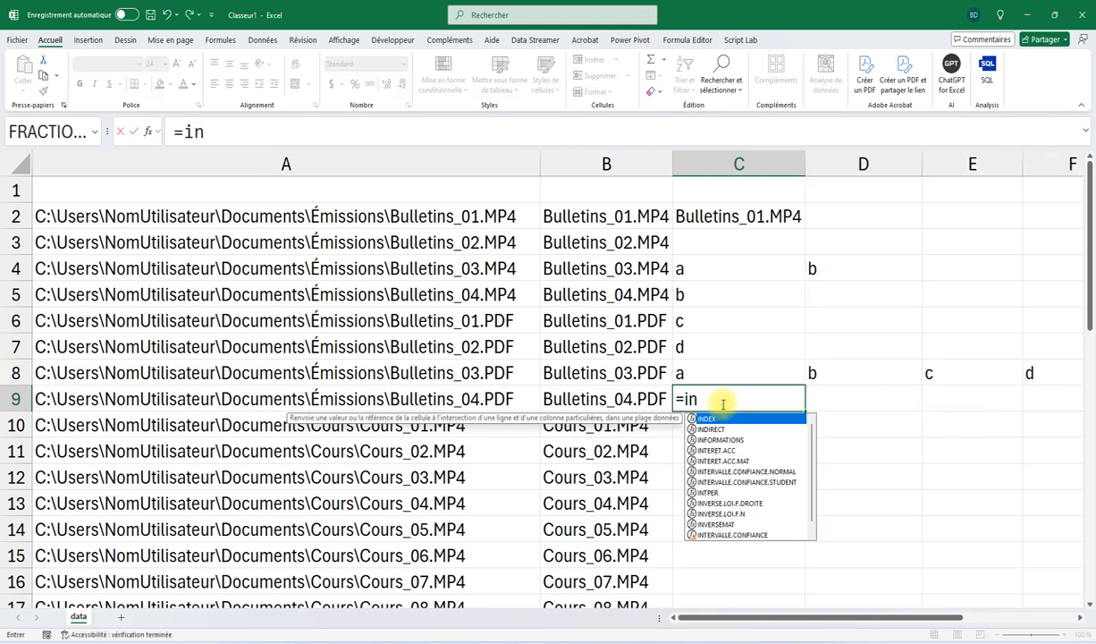
{"action": "type", "text": "dex("}
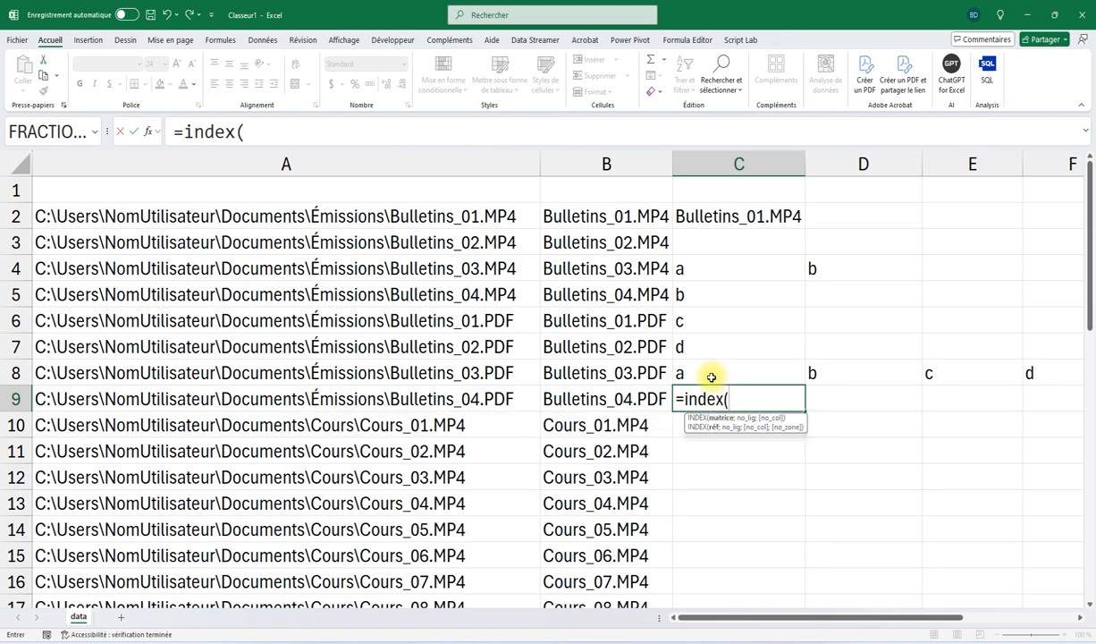
{"action": "left_click_drag", "start_coordinate": [703, 376], "coordinate": [1026, 376]}
{"action": "type", "text": ";"}
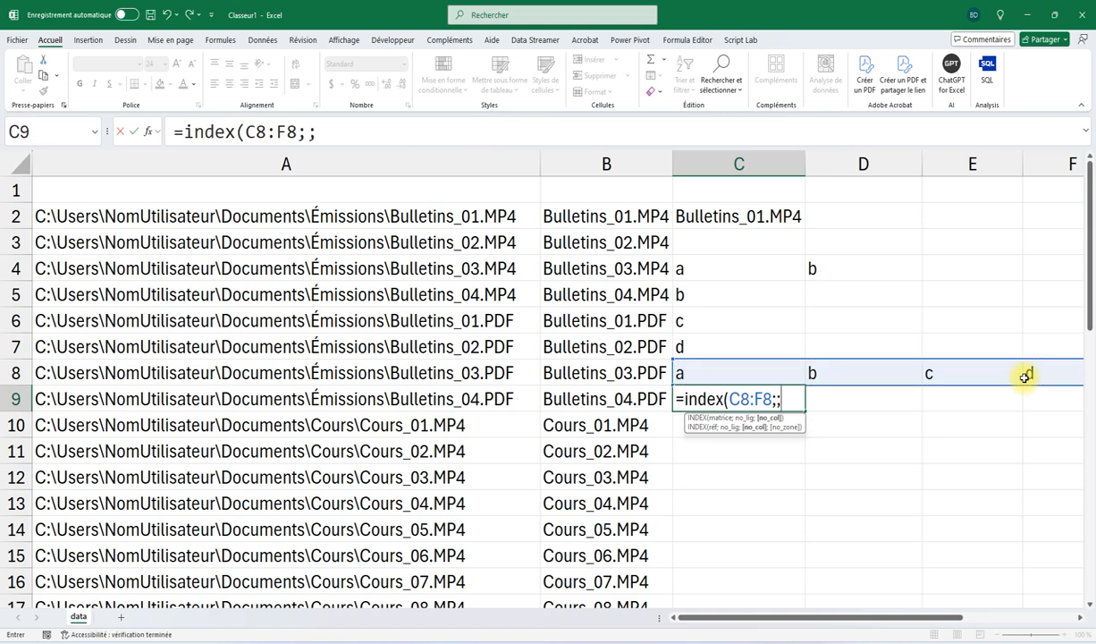
{"action": "type", "text": ";3)"}
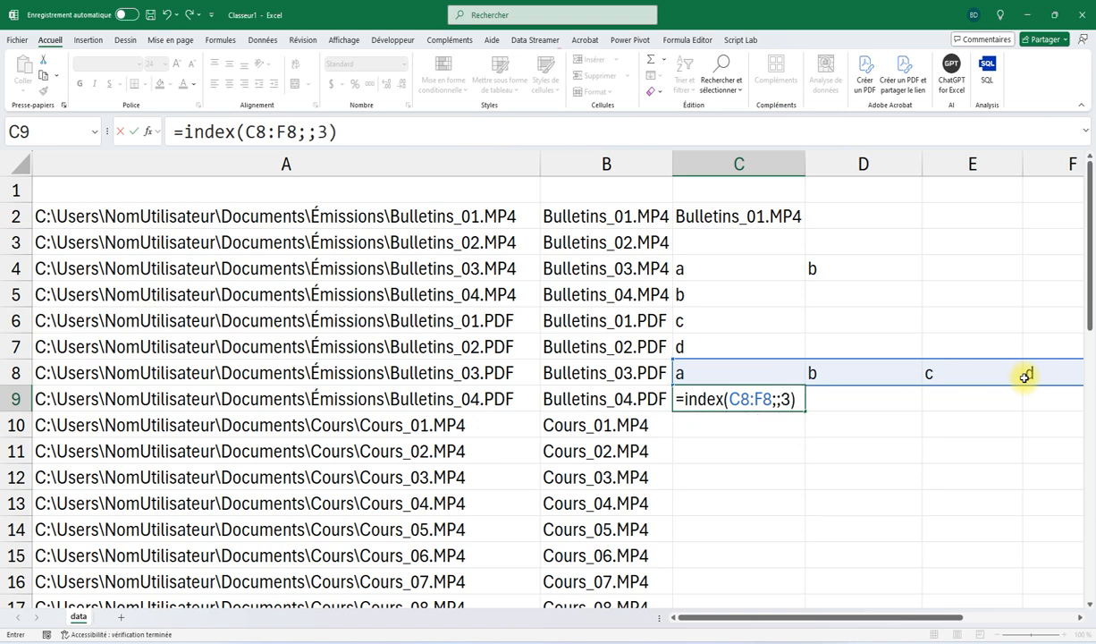
{"action": "key", "text": "Return"}
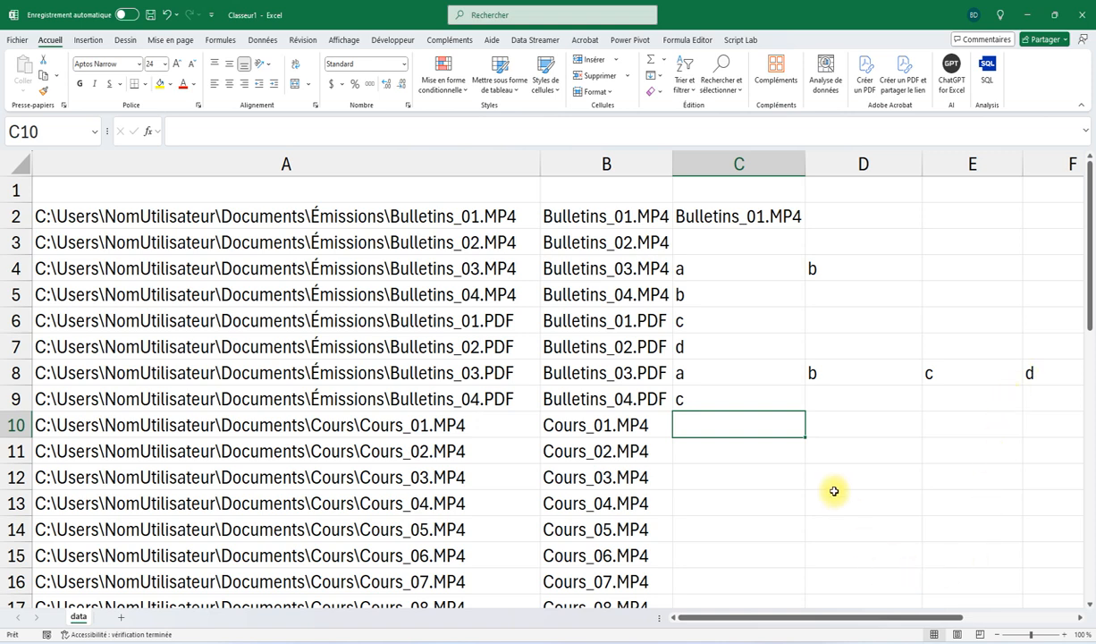
- Clear the sample lists and test formulas from C4:F9, and display the B2 formula for comparison
{"action": "left_click_drag", "start_coordinate": [698, 268], "coordinate": [1028, 394]}
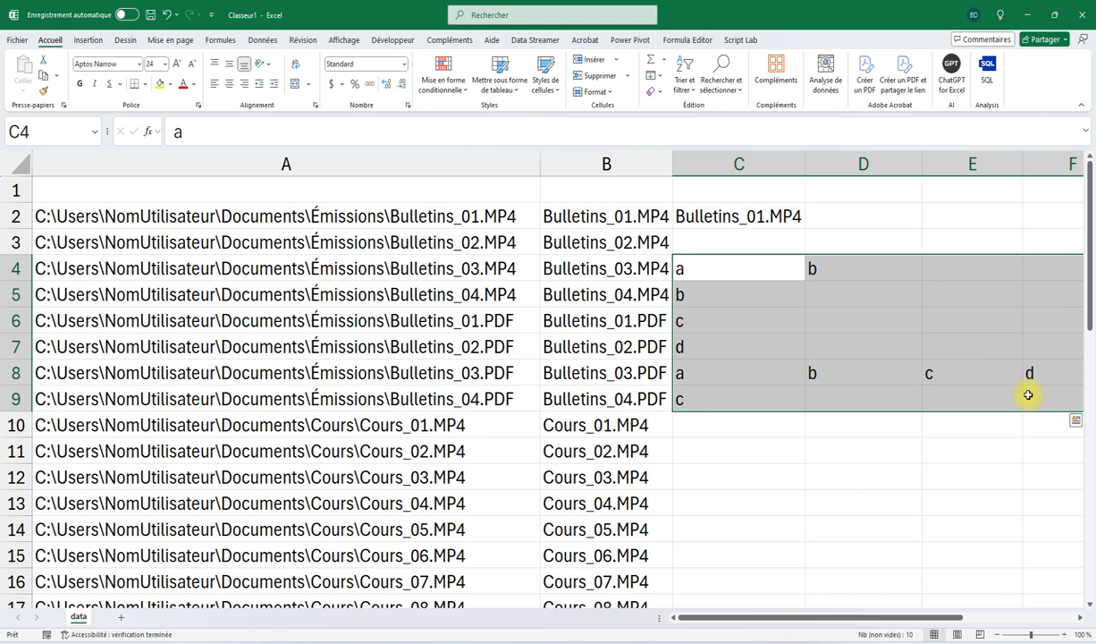
{"action": "key", "text": "Delete"}
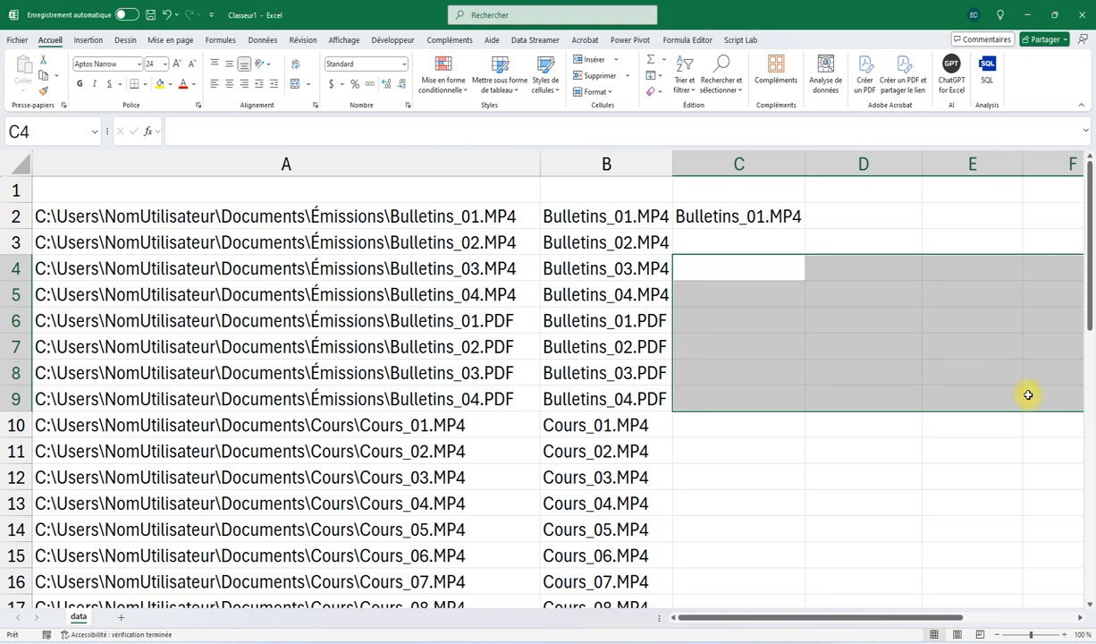
{"action": "left_click", "coordinate": [582, 216]}
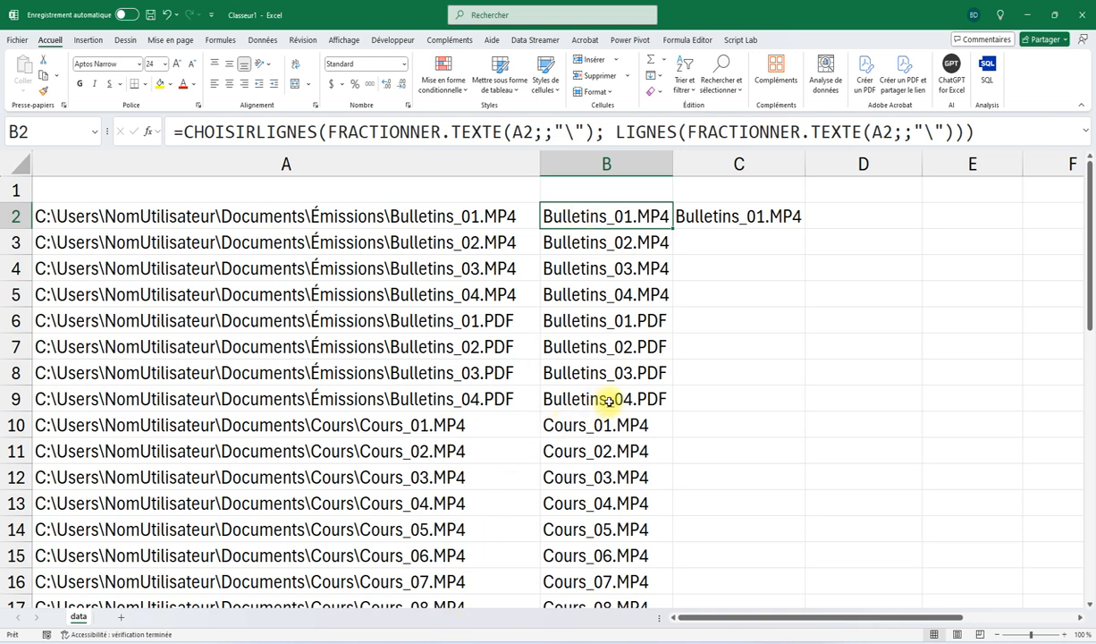
- Enlarge the formula editing area and copy the full INDEX formula text from C2 into D2 unchanged
{"action": "left_click", "coordinate": [714, 217]}
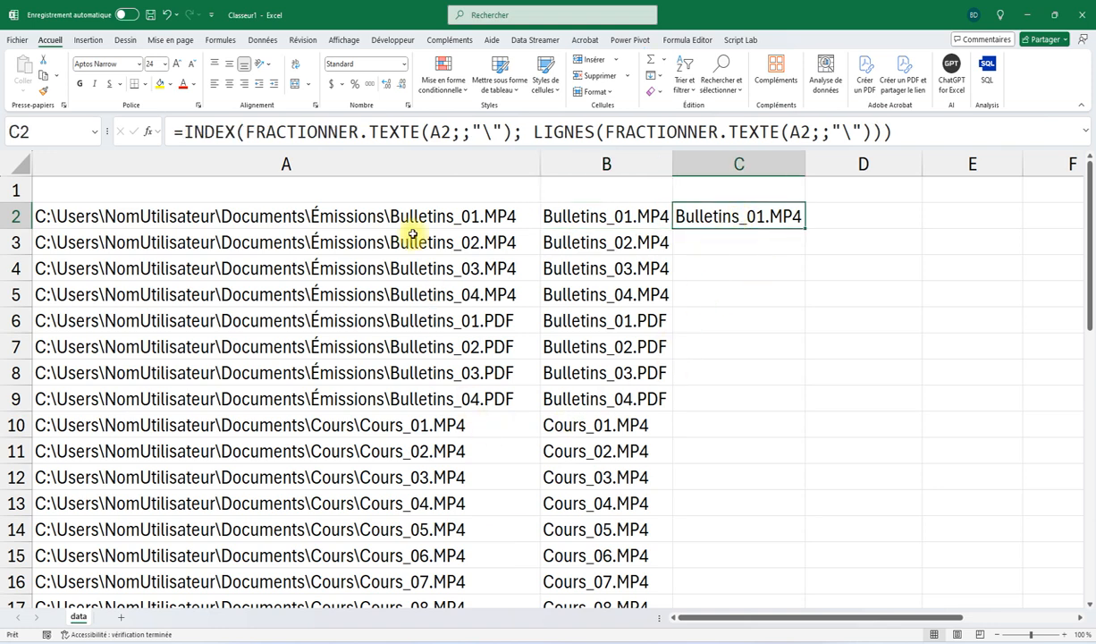
{"action": "left_click", "coordinate": [1084, 132]}
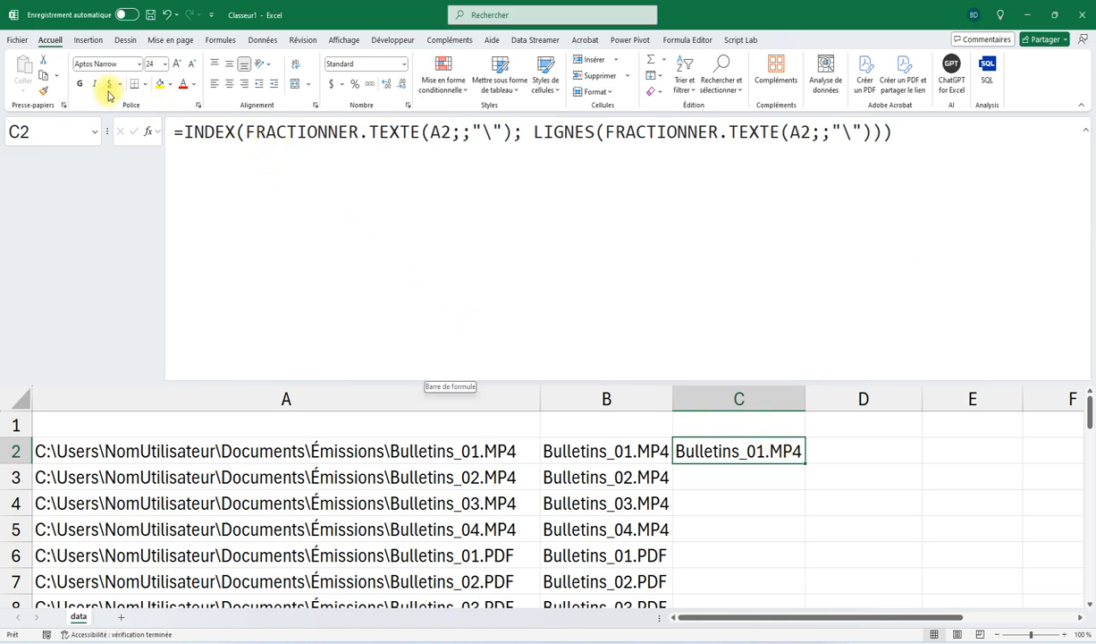
{"action": "left_click_drag", "start_coordinate": [175, 134], "coordinate": [974, 173]}
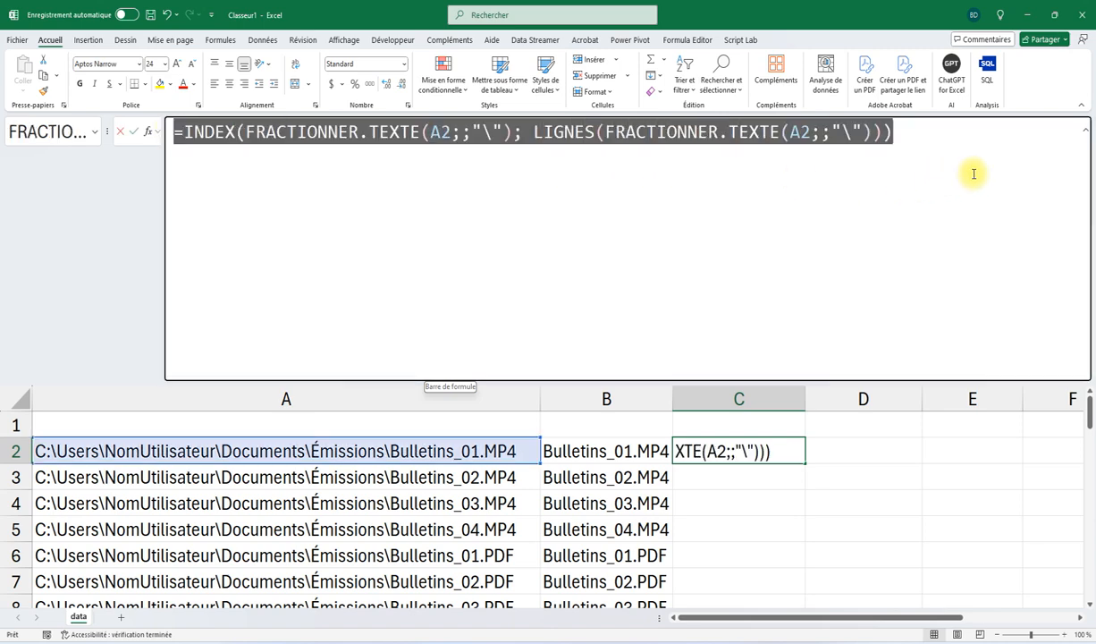
{"action": "key", "text": "Escape"}
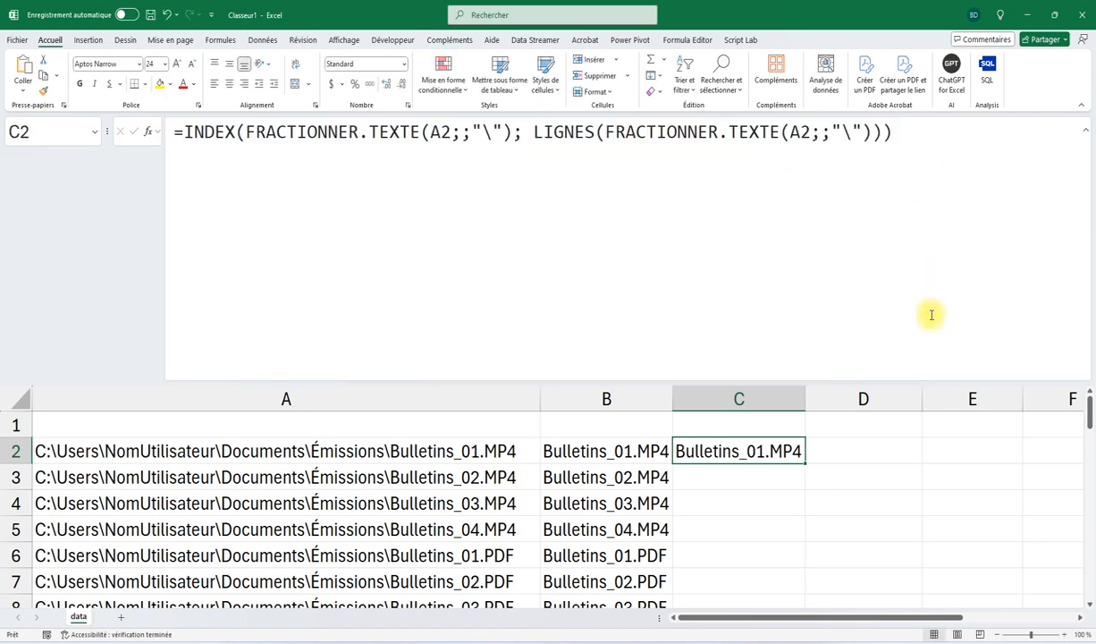
{"action": "left_click", "coordinate": [827, 438]}
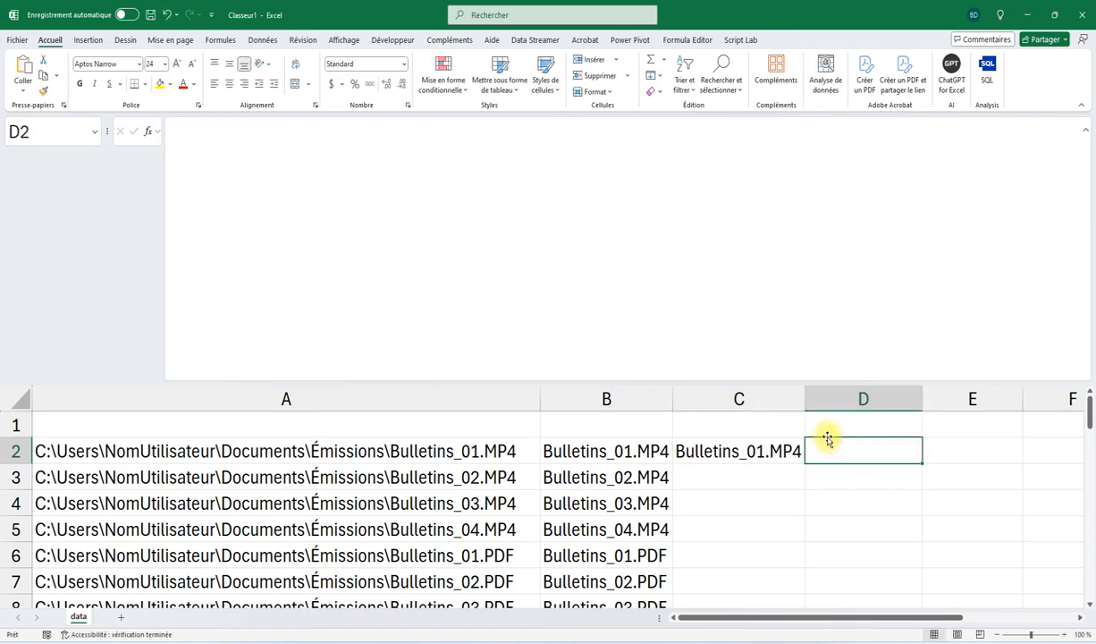
{"action": "left_click", "coordinate": [632, 209]}
{"action": "key", "text": "ctrl+v"}
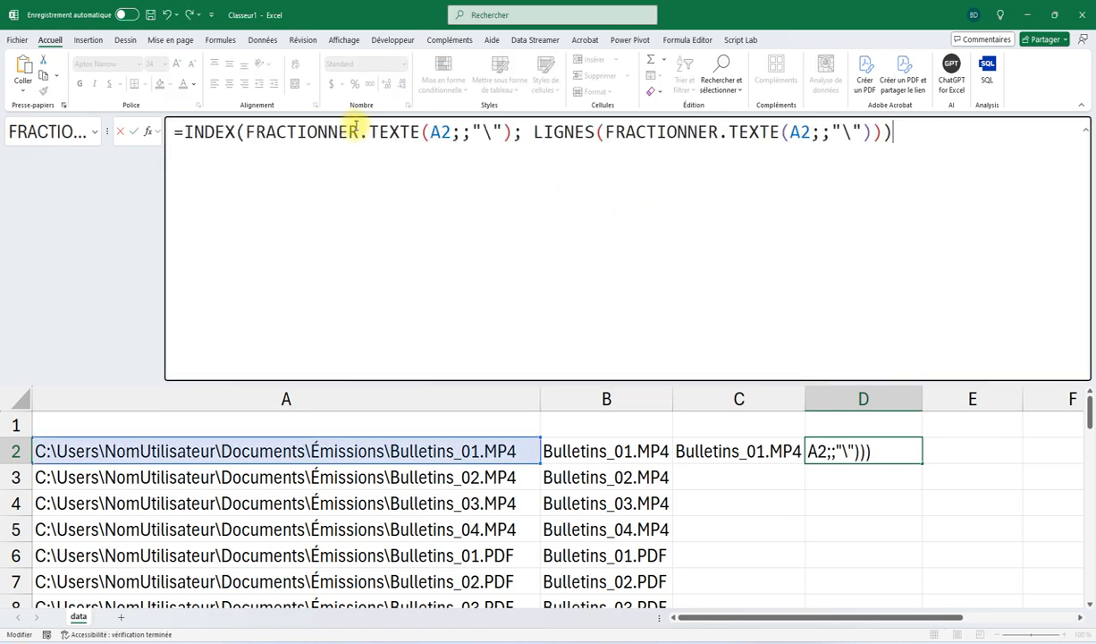
- Insert let( after the equals sign of the D2 formula and move the INDEX expression onto its own line
{"action": "left_click", "coordinate": [179, 133]}
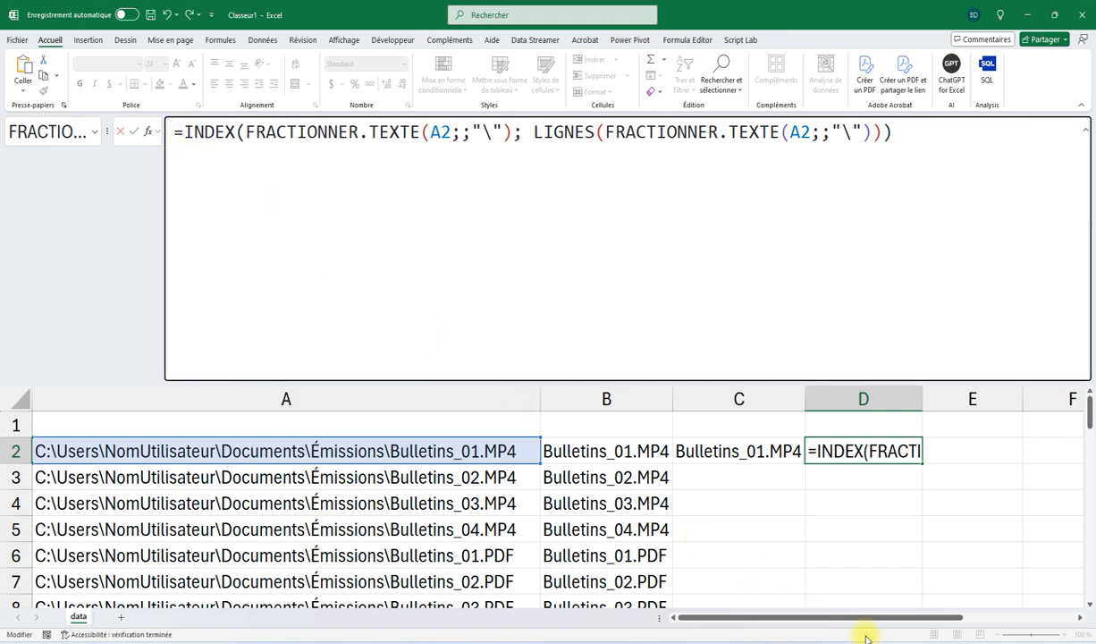
{"action": "type", "text": "lex"}
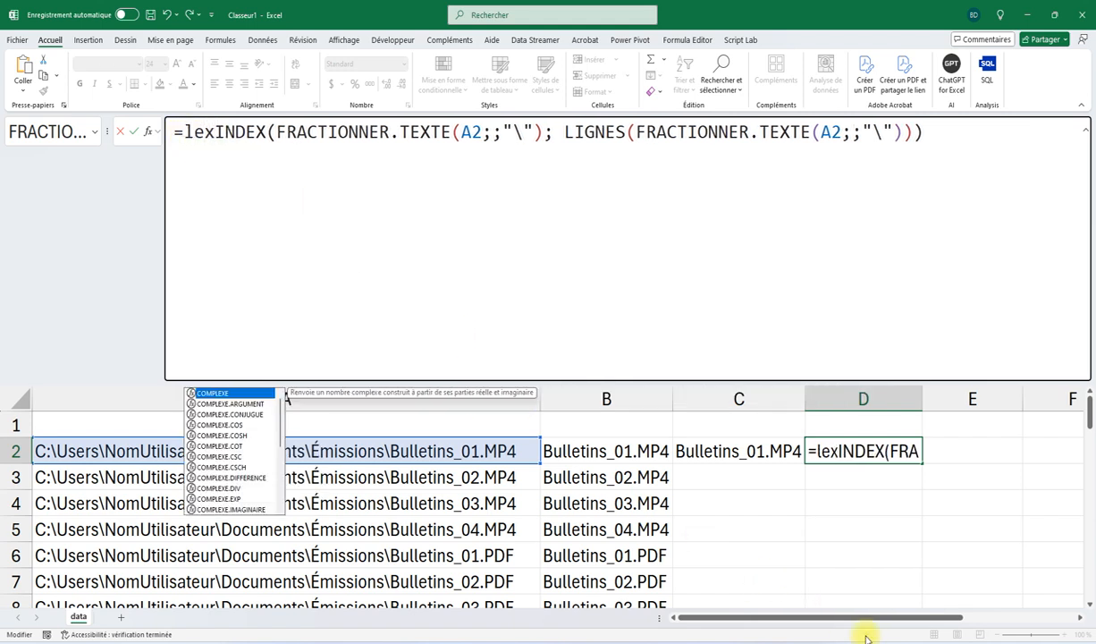
{"action": "type", "text": "t"}
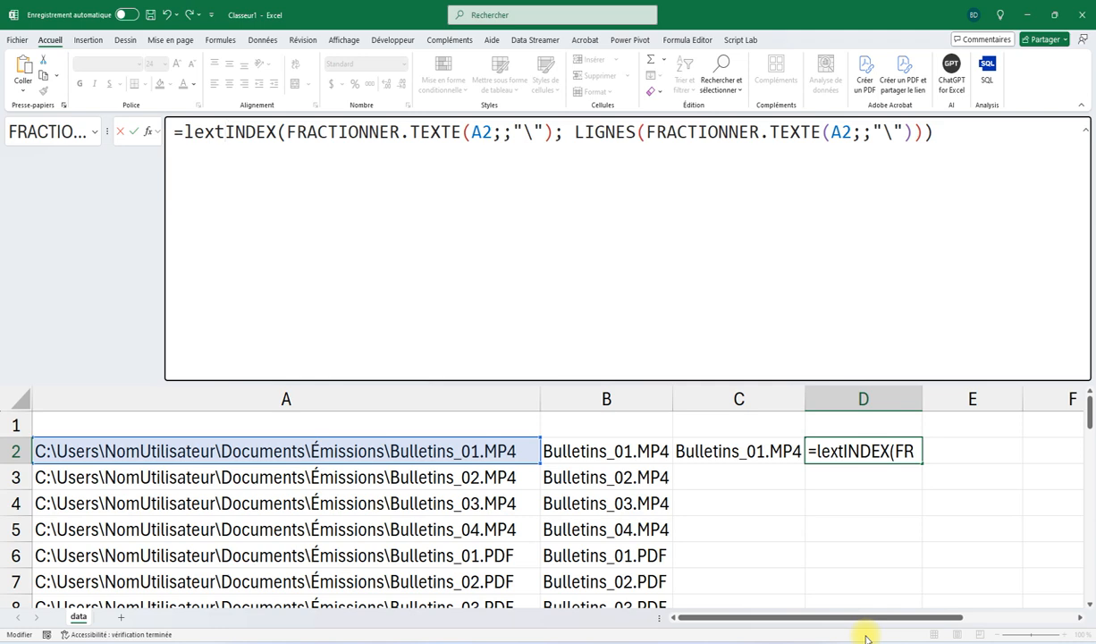
{"action": "key", "text": "BackSpace"}
{"action": "key", "text": "BackSpace"}
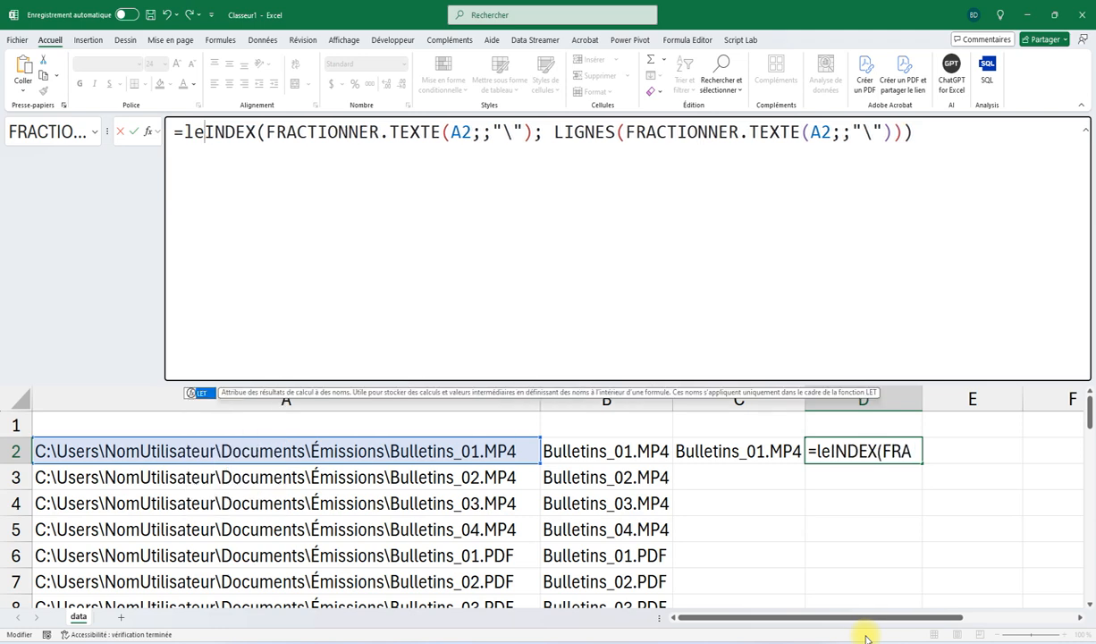
{"action": "type", "text": "t("}
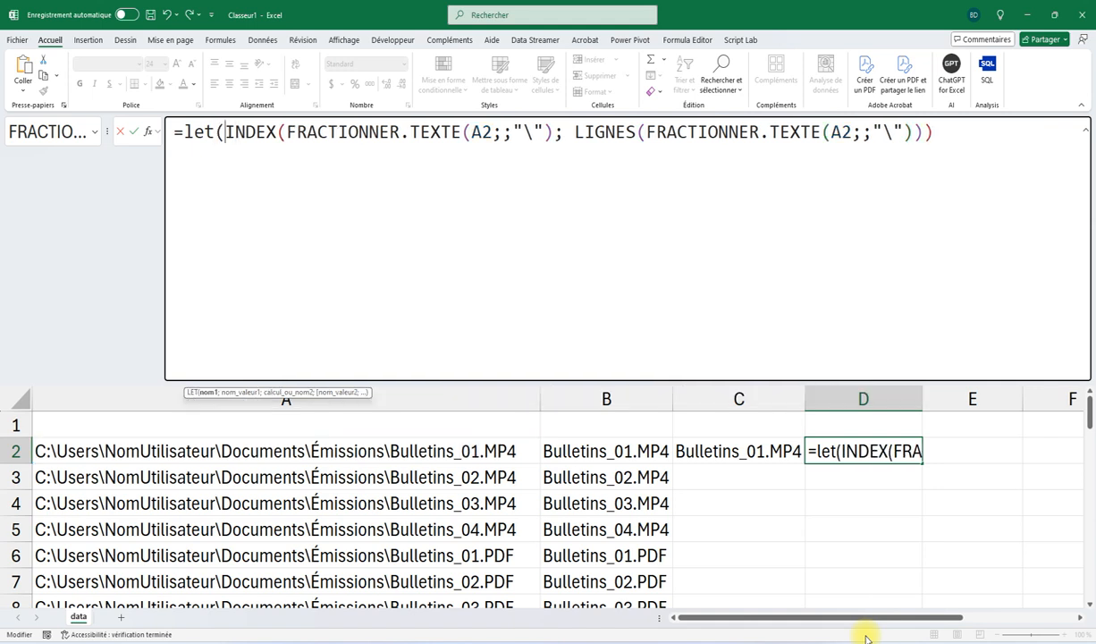
{"action": "key", "text": "Return"}
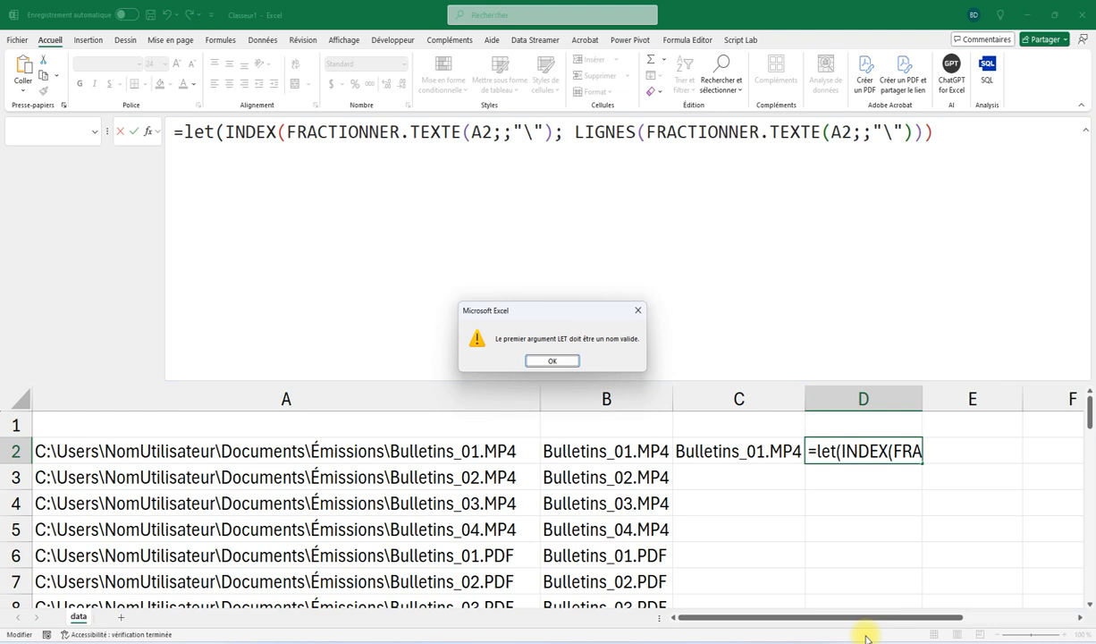
{"action": "left_click", "coordinate": [553, 361]}
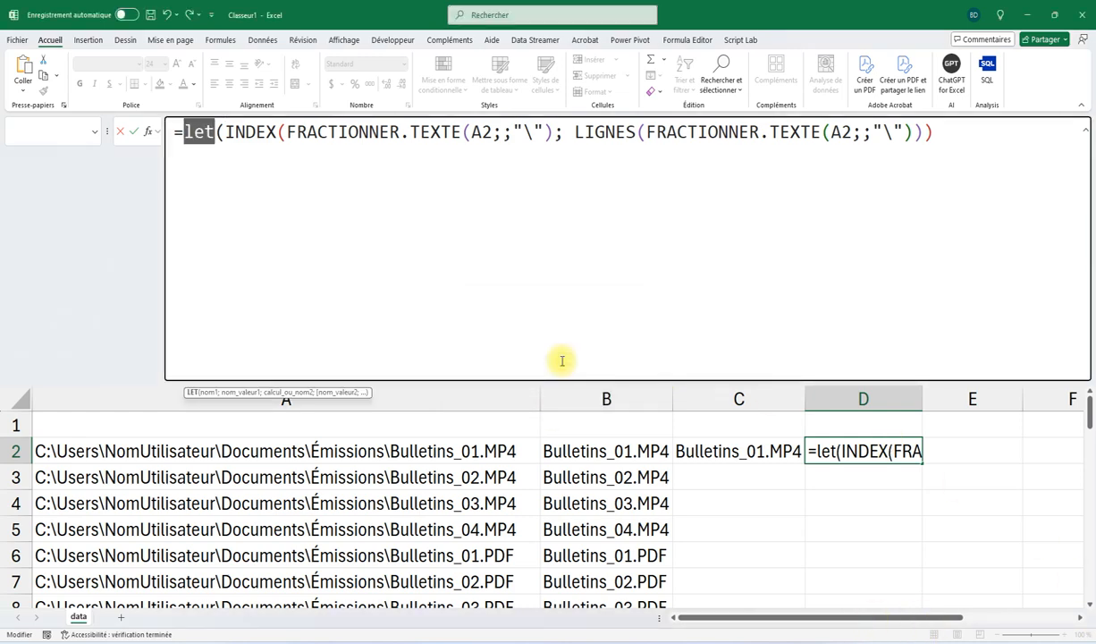
{"action": "left_click", "coordinate": [228, 132]}
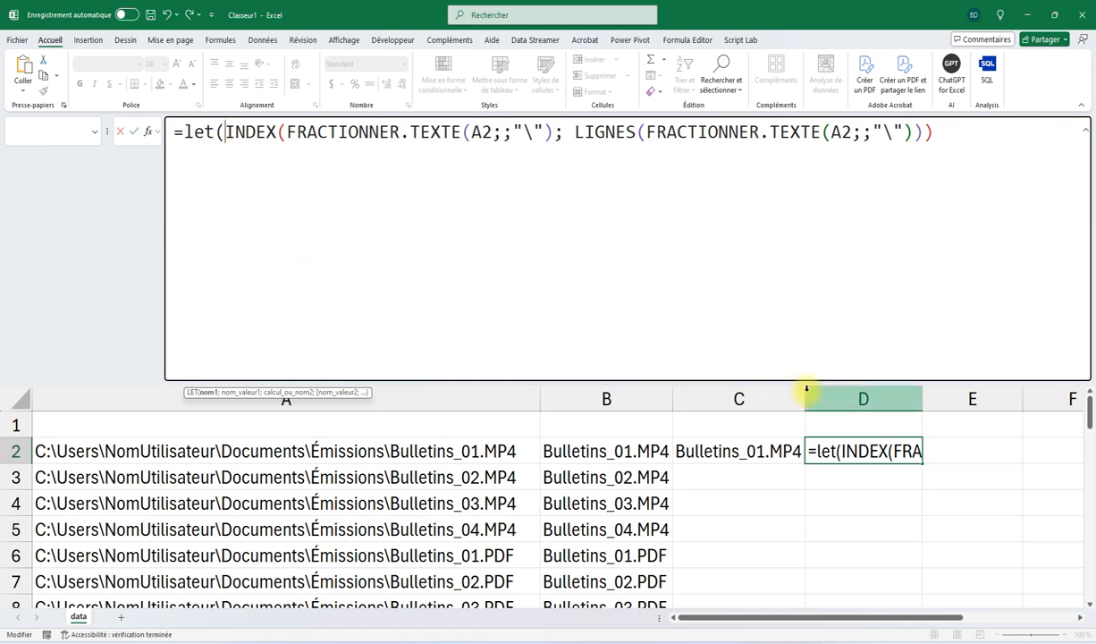
{"action": "key", "text": "alt+Return"}
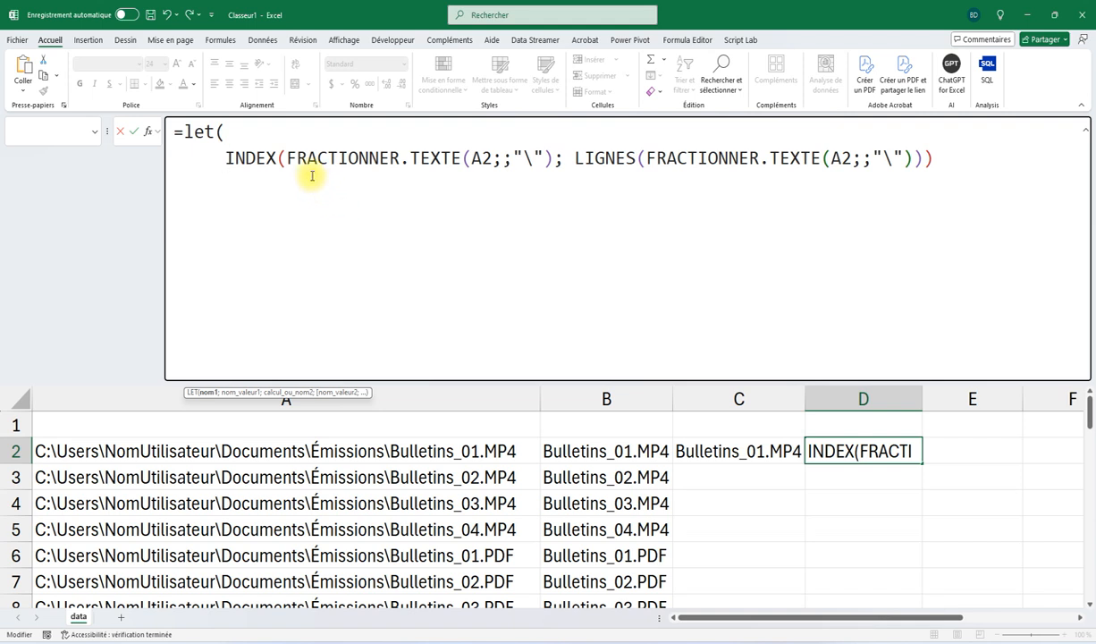
- Define the LET variable plageFractionnee as FRACTIONNER.TEXTE(A2;;"\") on the first line of the D2 formula, copying the expression from INDEX
{"action": "left_click_drag", "start_coordinate": [285, 158], "coordinate": [553, 158]}
{"action": "key", "text": "ctrl+c"}
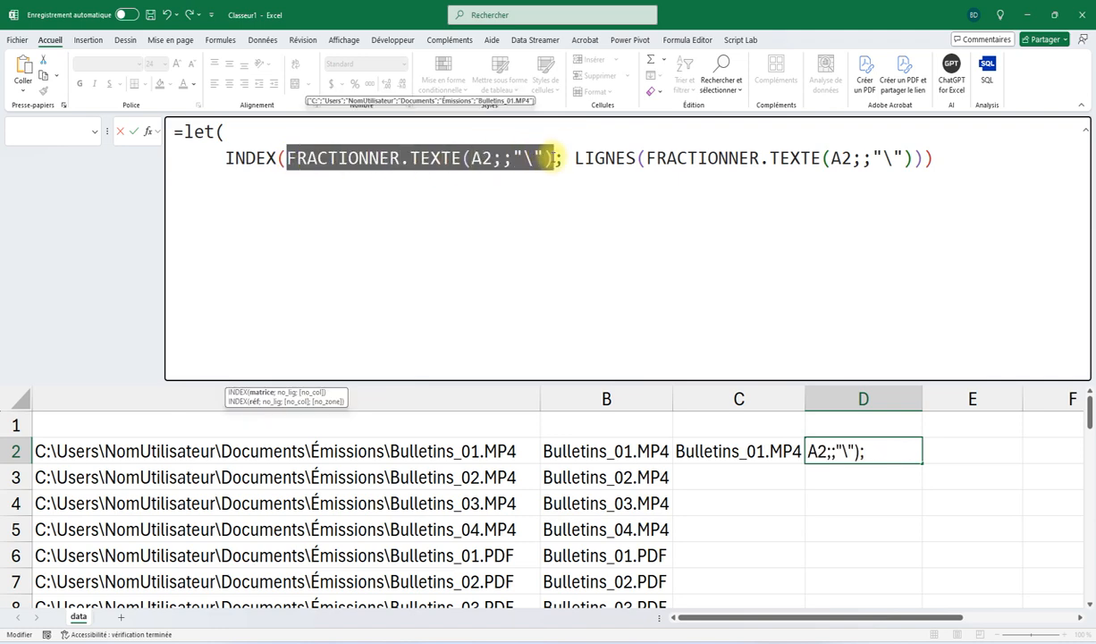
{"action": "left_click", "coordinate": [296, 135]}
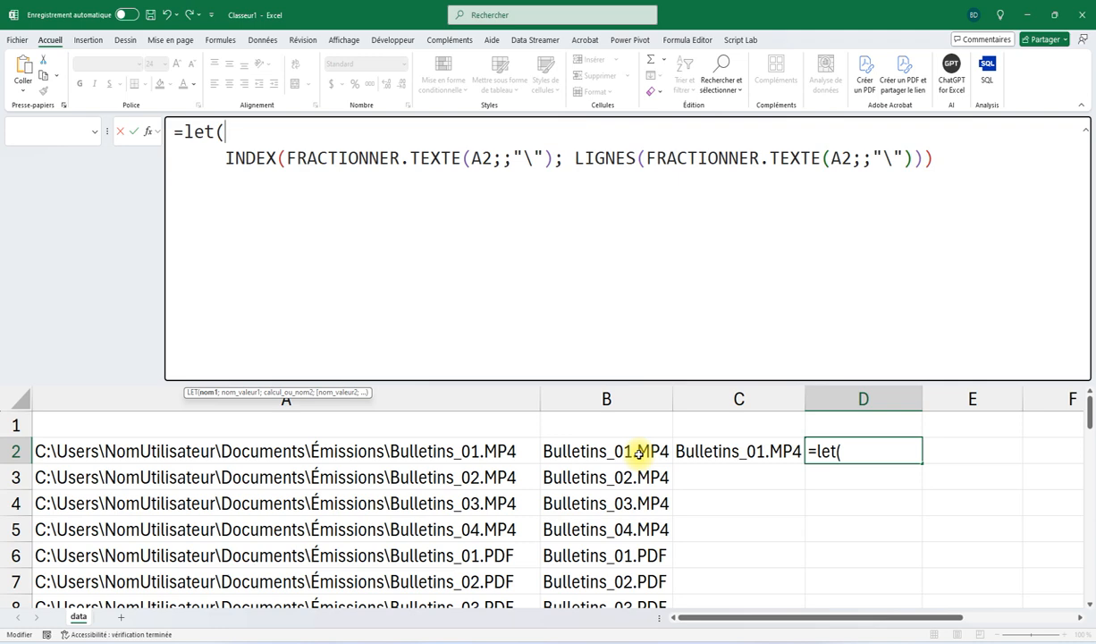
{"action": "type", "text": "plageFra"}
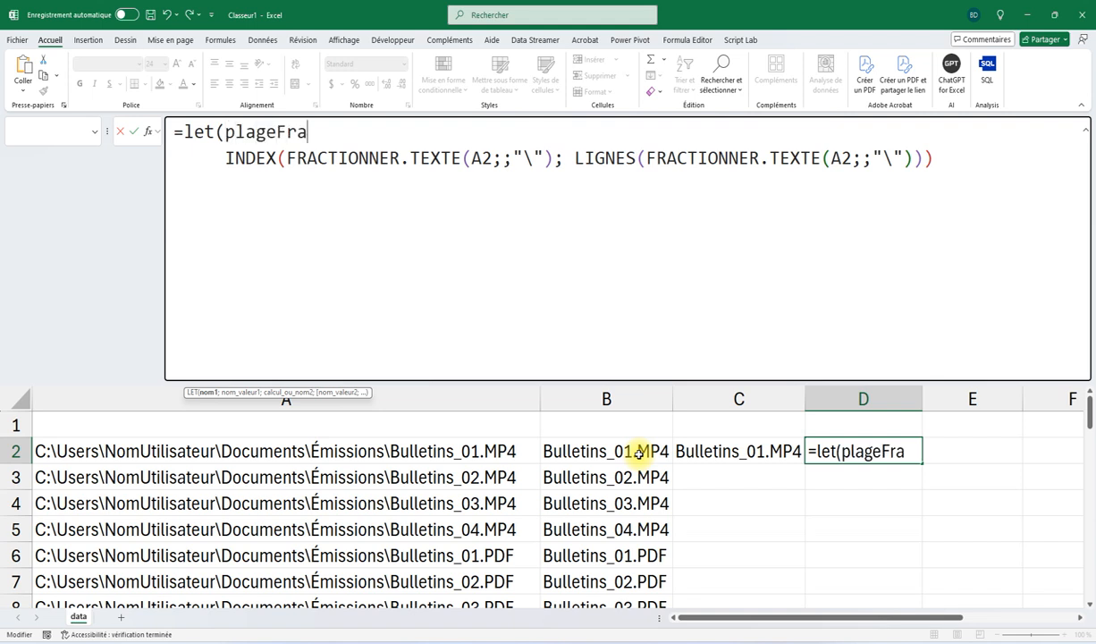
{"action": "type", "text": "ctionn"}
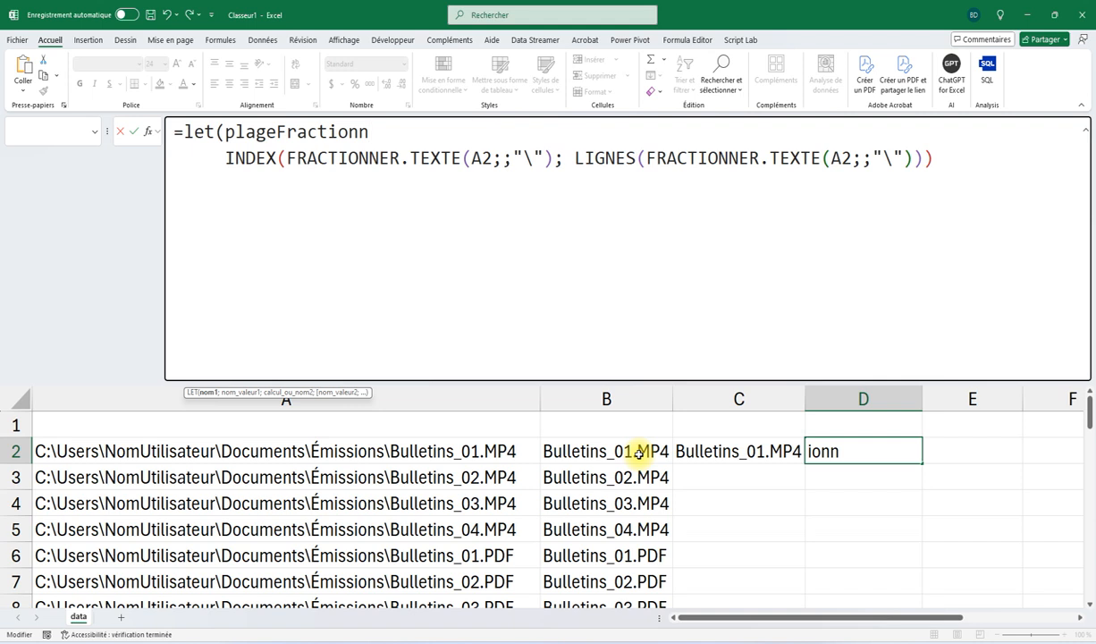
{"action": "type", "text": "ee;"}
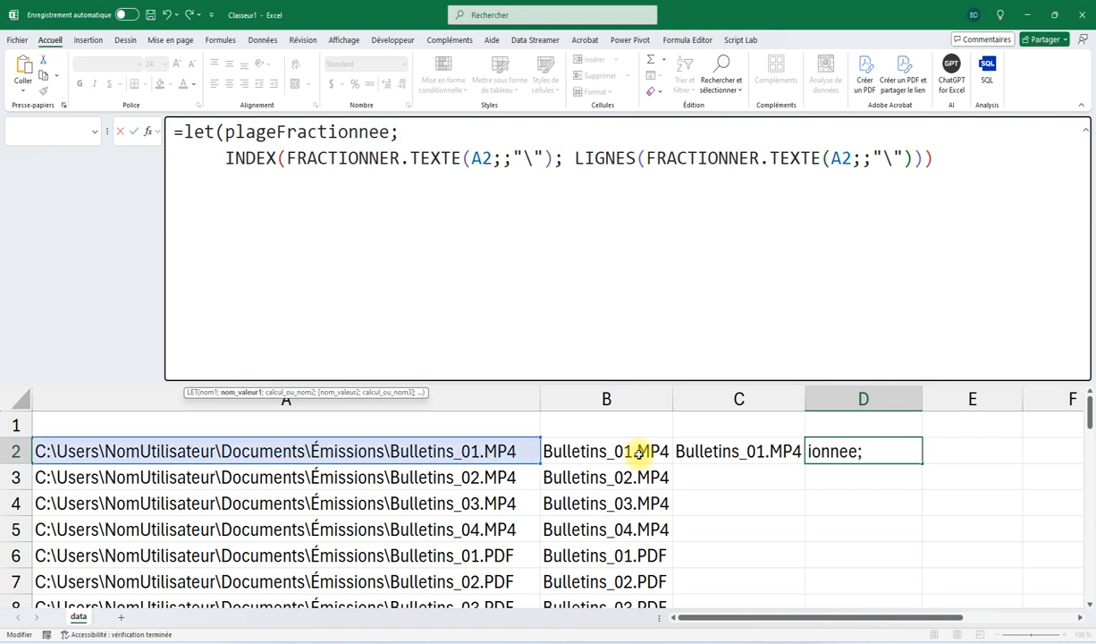
{"action": "key", "text": "ctrl+v"}
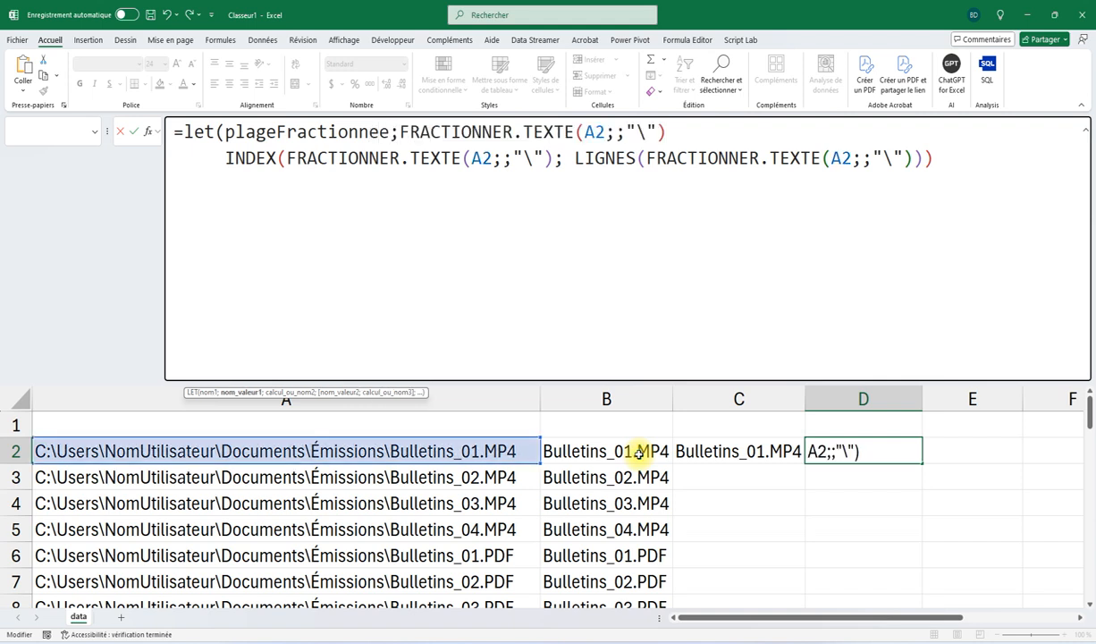
{"action": "type", "text": ";"}
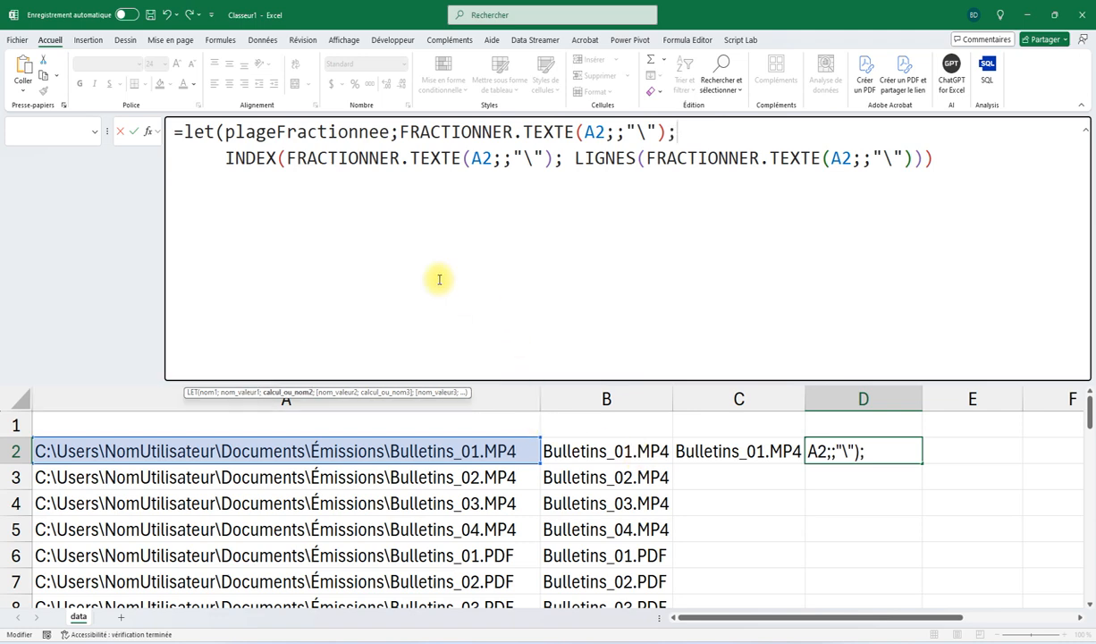
- Replace both FRACTIONNER.TEXTE expressions inside INDEX with plageFractionnee in the D2 formula, and validate it with the proposed closing parenthesis correction
{"action": "double_click", "coordinate": [312, 132]}
{"action": "key", "text": "ctrl+c"}
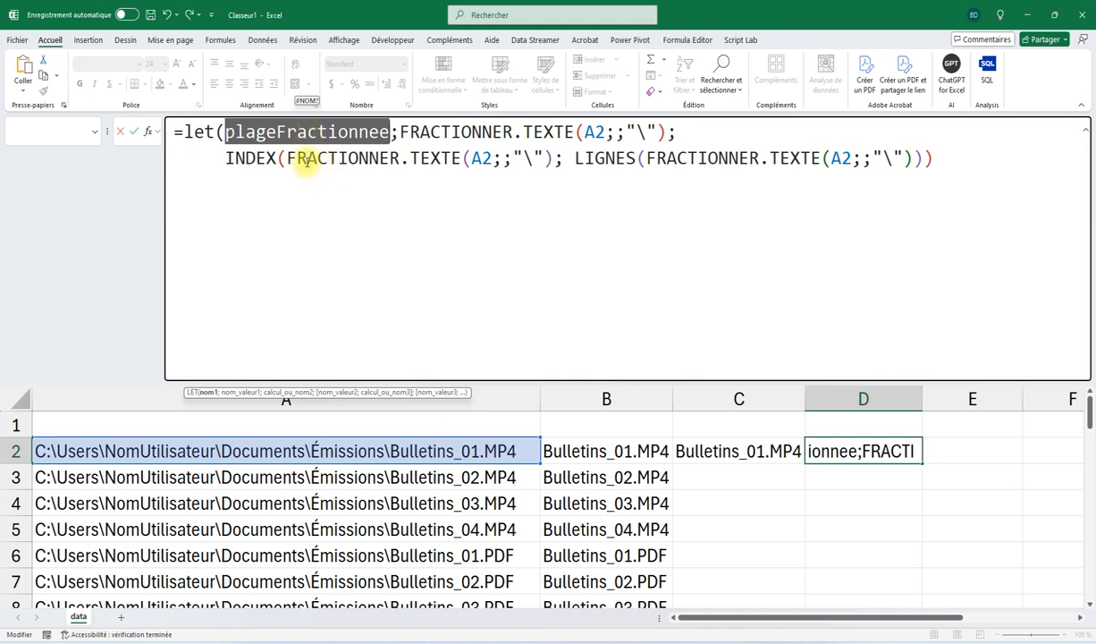
{"action": "left_click_drag", "start_coordinate": [286, 159], "coordinate": [554, 158]}
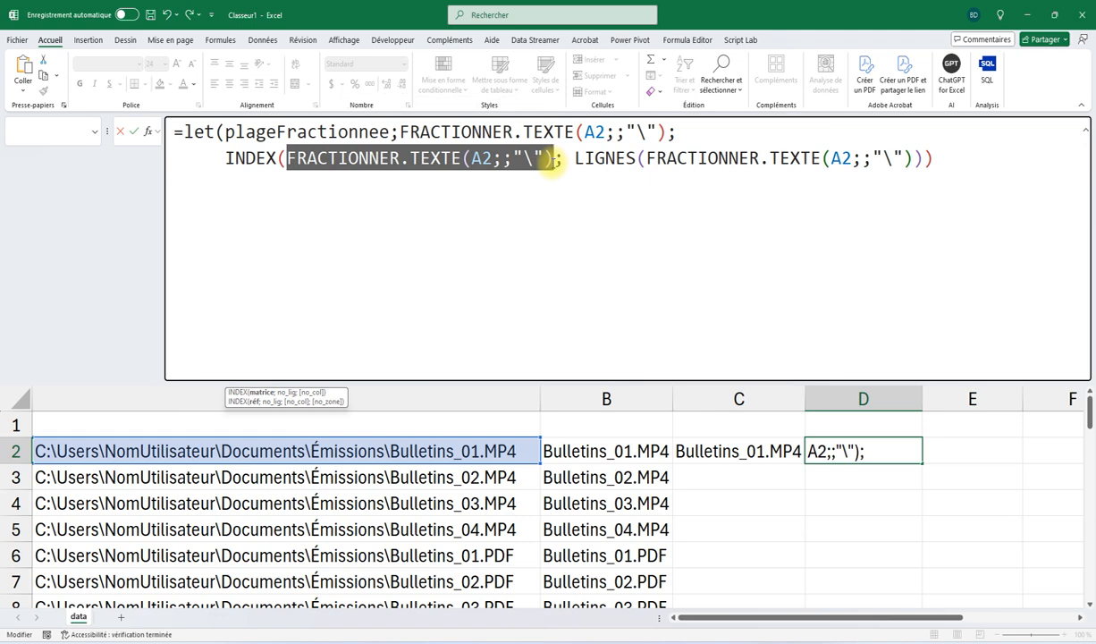
{"action": "key", "text": "ctrl+v"}
{"action": "left_click_drag", "start_coordinate": [543, 161], "coordinate": [805, 161]}
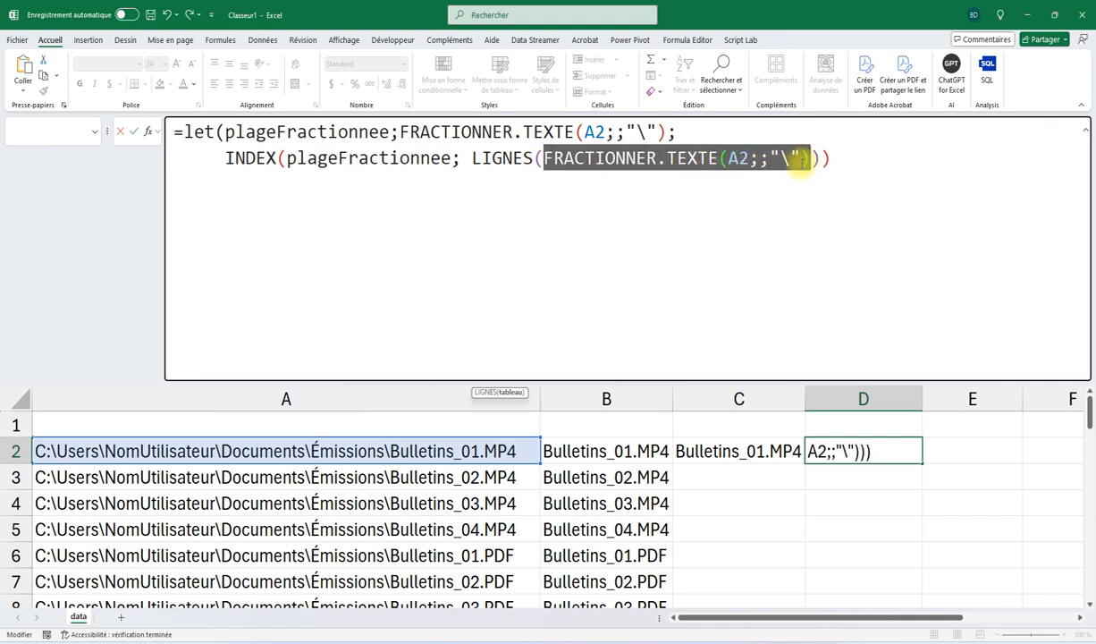
{"action": "key", "text": "ctrl+v"}
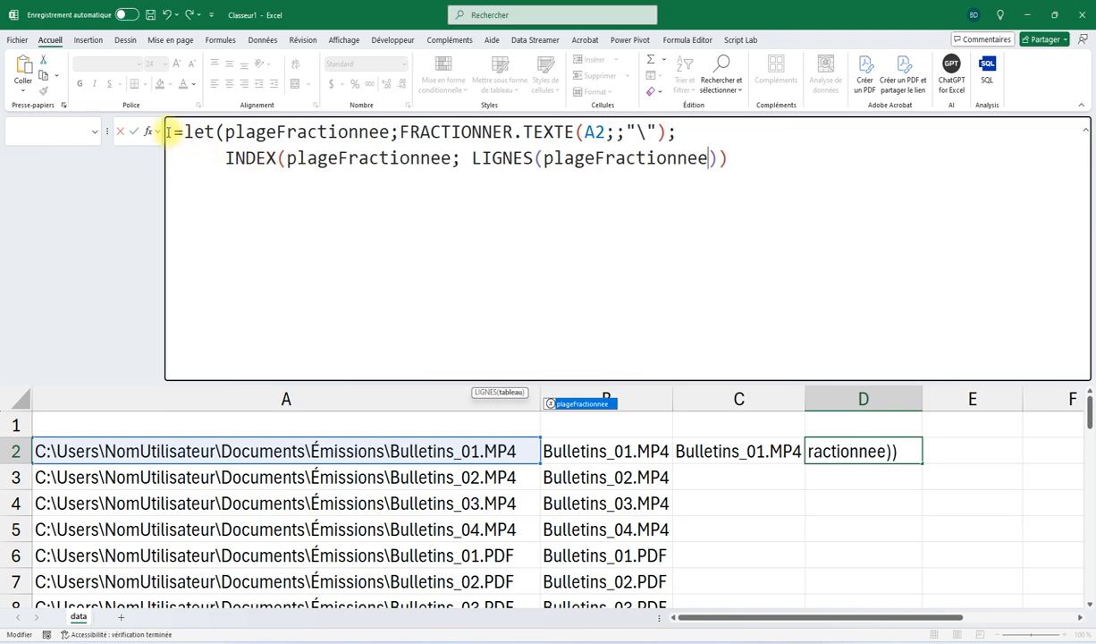
{"action": "left_click", "coordinate": [133, 131]}
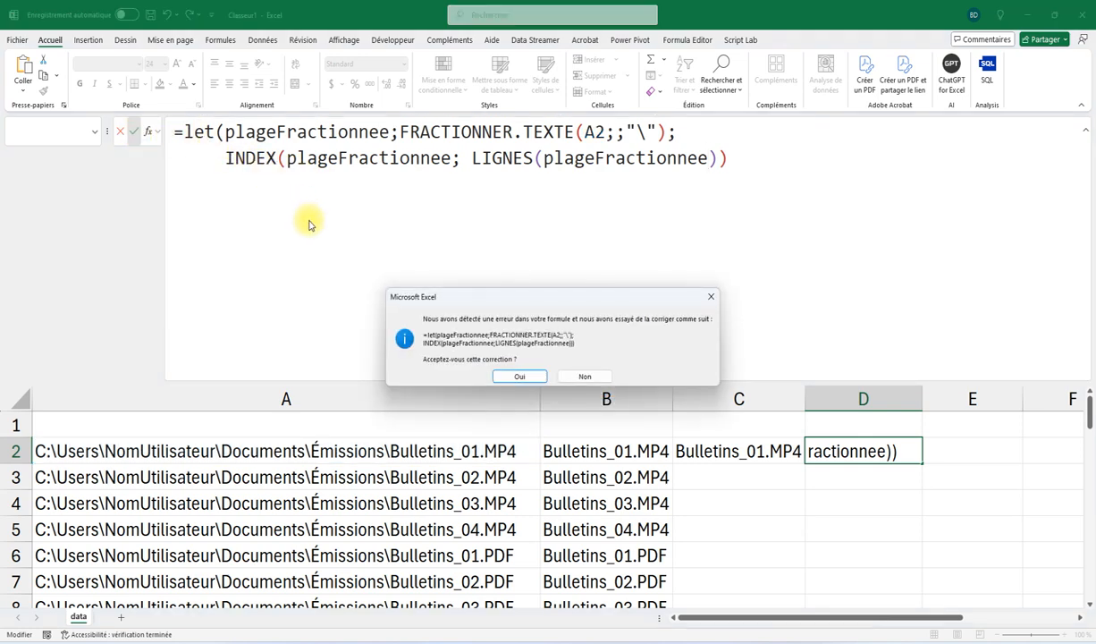
{"action": "left_click", "coordinate": [516, 376]}
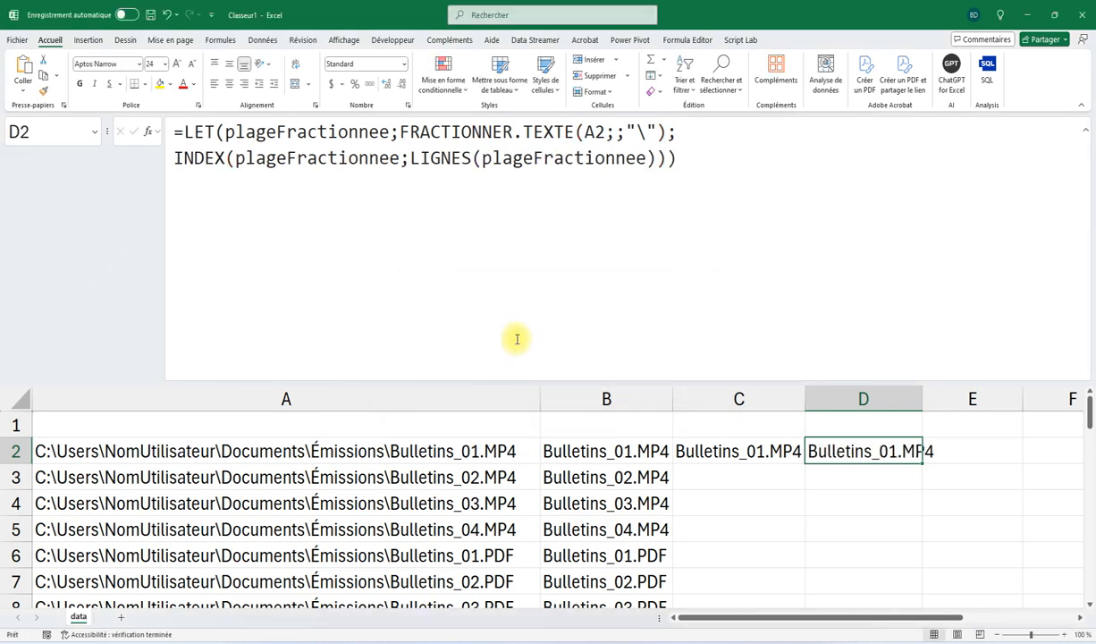
- Put the LET closing parenthesis of the D2 formula on its own line and indent the INDEX line under plageFractionnee
{"action": "left_click", "coordinate": [666, 157]}
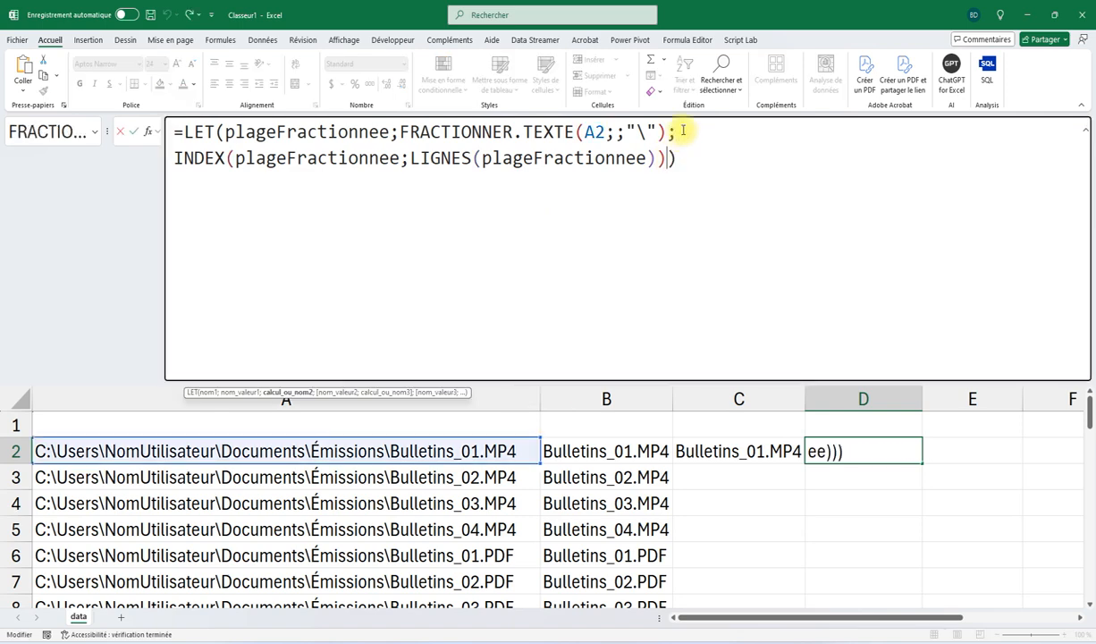
{"action": "key", "text": "shift+Return"}
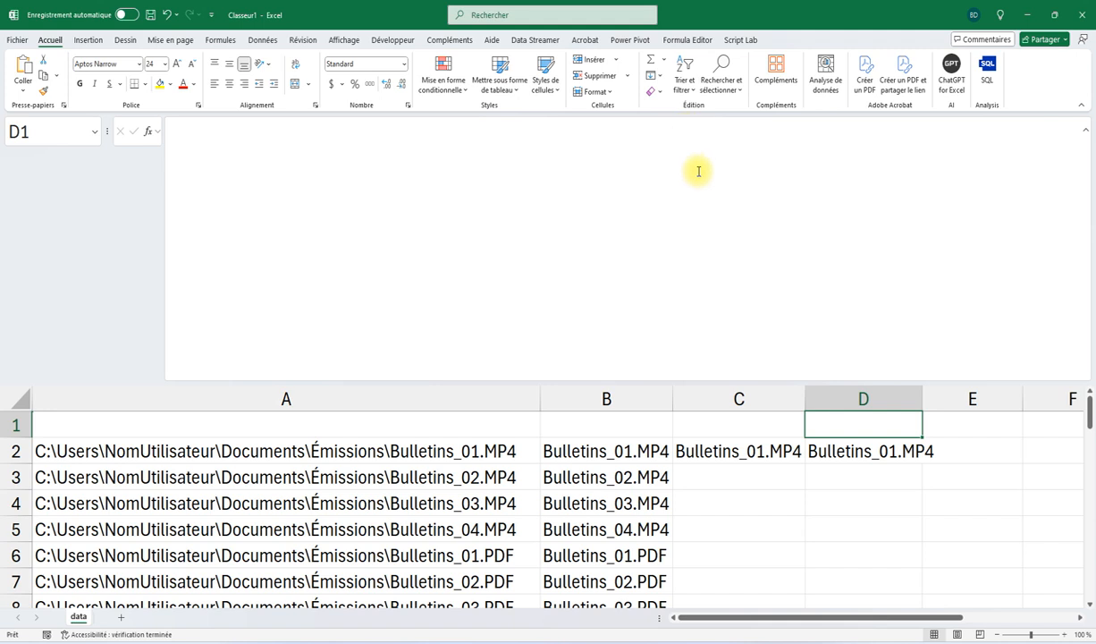
{"action": "left_click", "coordinate": [812, 449]}
{"action": "left_click", "coordinate": [669, 158]}
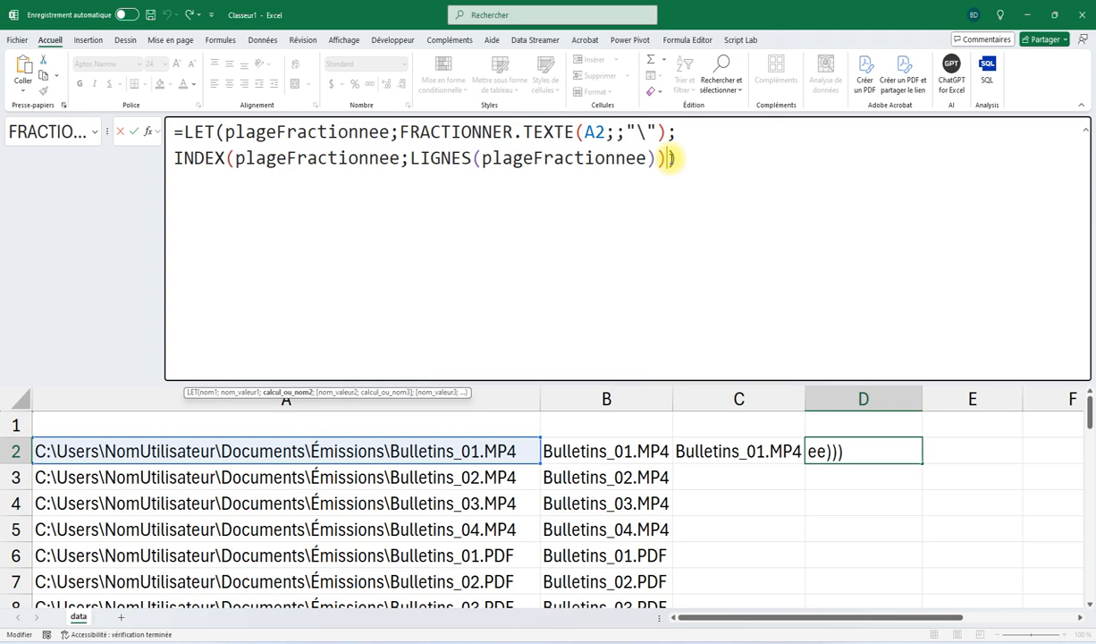
{"action": "key", "text": "alt+Return"}
{"action": "left_click", "coordinate": [176, 157]}
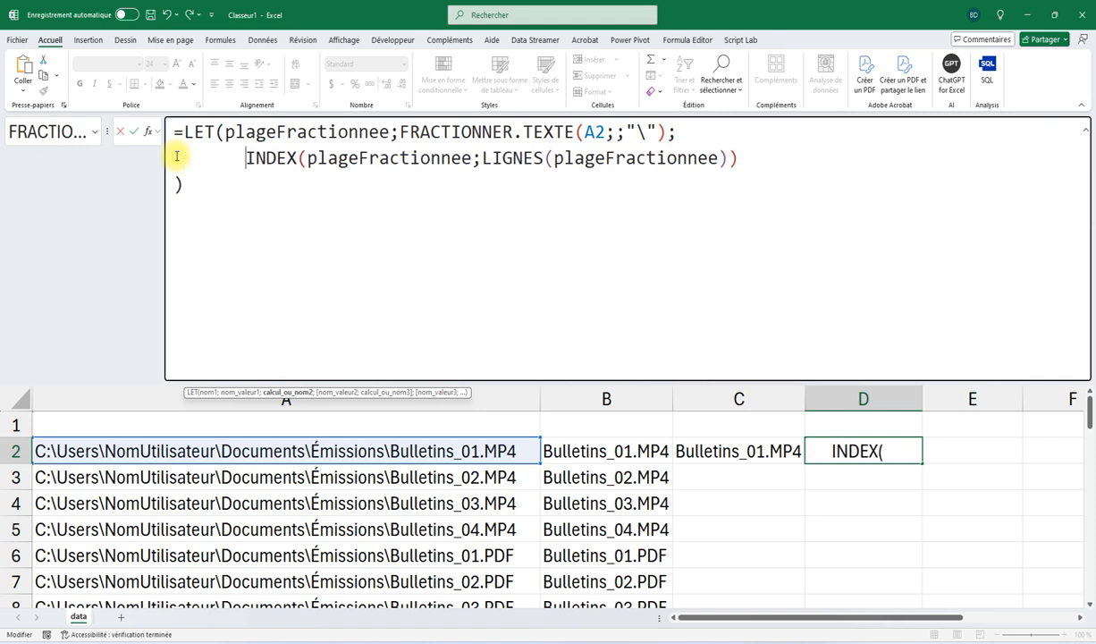
{"action": "key", "text": "BackSpace"}
{"action": "key", "text": "BackSpace"}
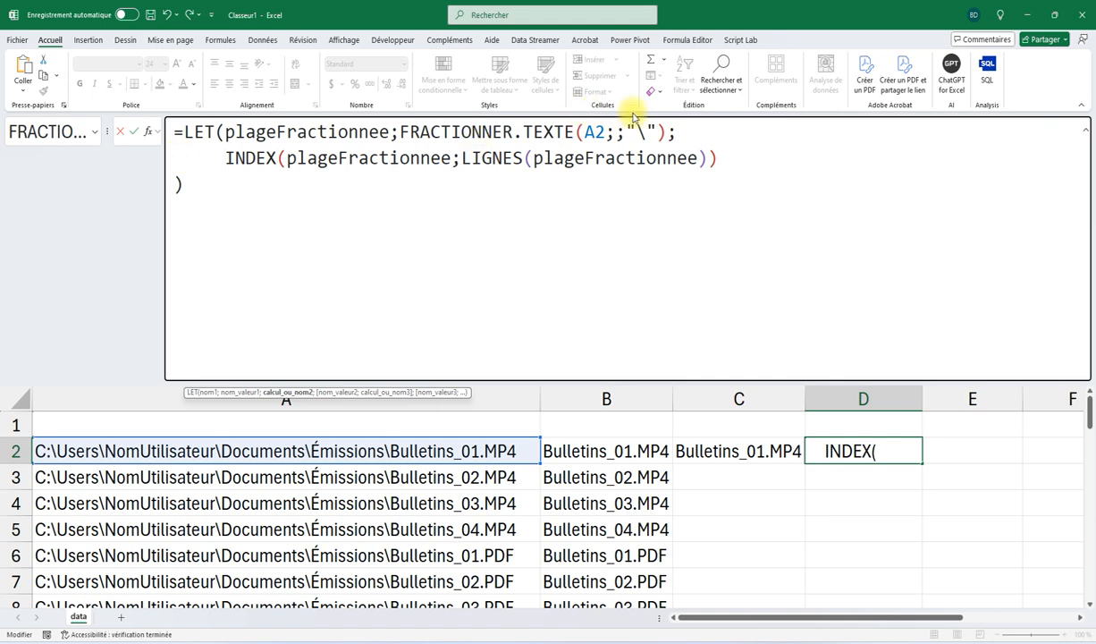
- Add a second LET variable dernièreLigne defined as LIGNES(plageFractionnee) on a new line before INDEX, copying the expression from INDEX
{"action": "left_click", "coordinate": [682, 131]}
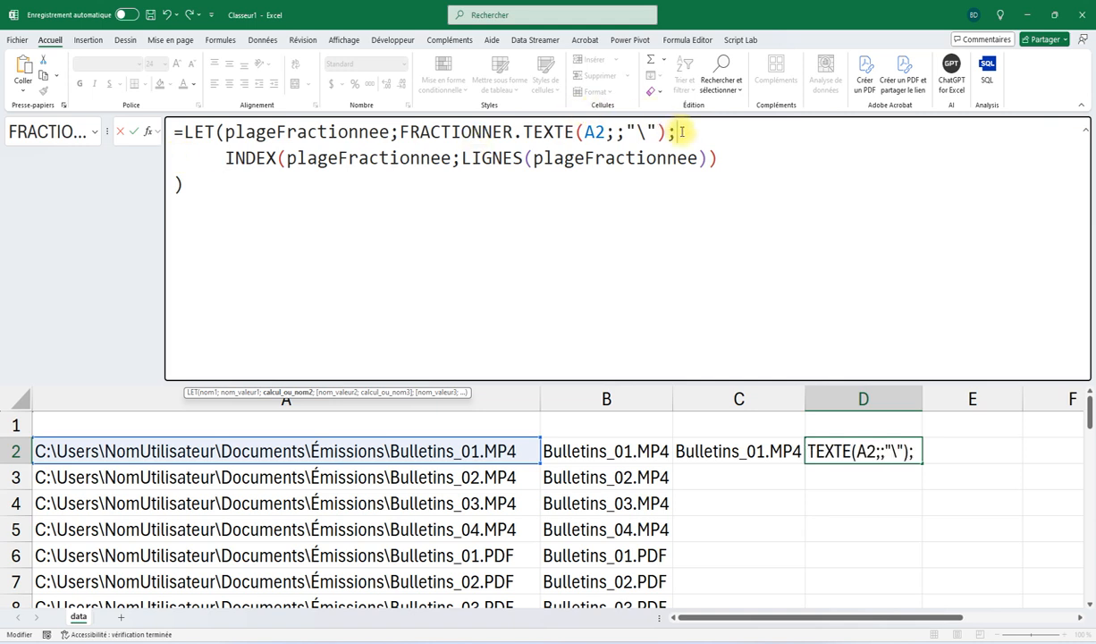
{"action": "key", "text": "alt+Return"}
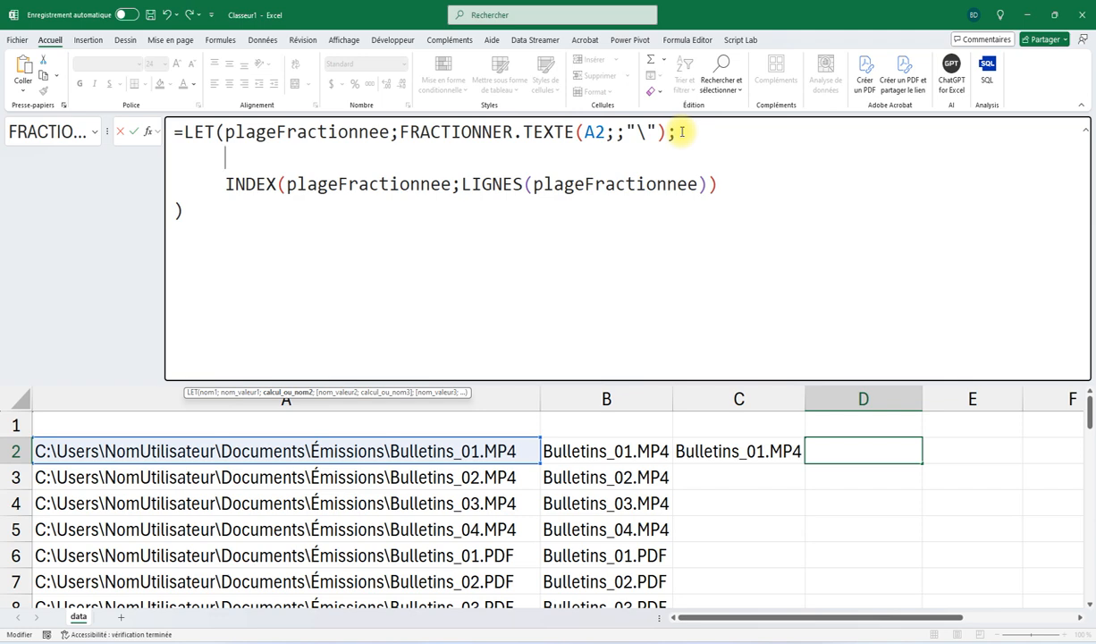
{"action": "type", "text": "derni"}
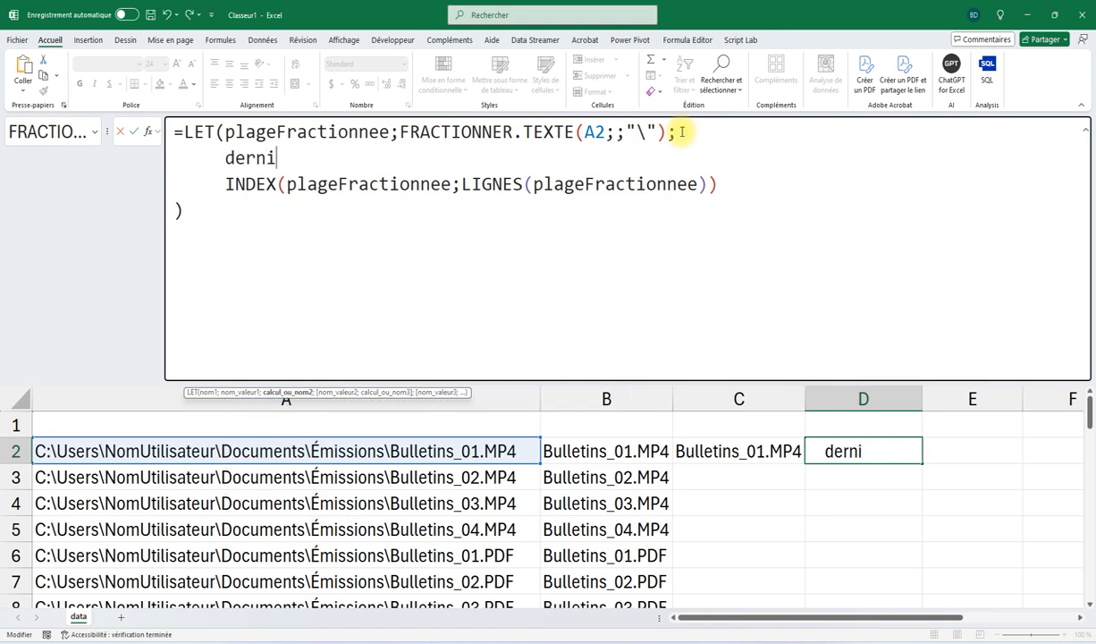
{"action": "type", "text": "èreLi"}
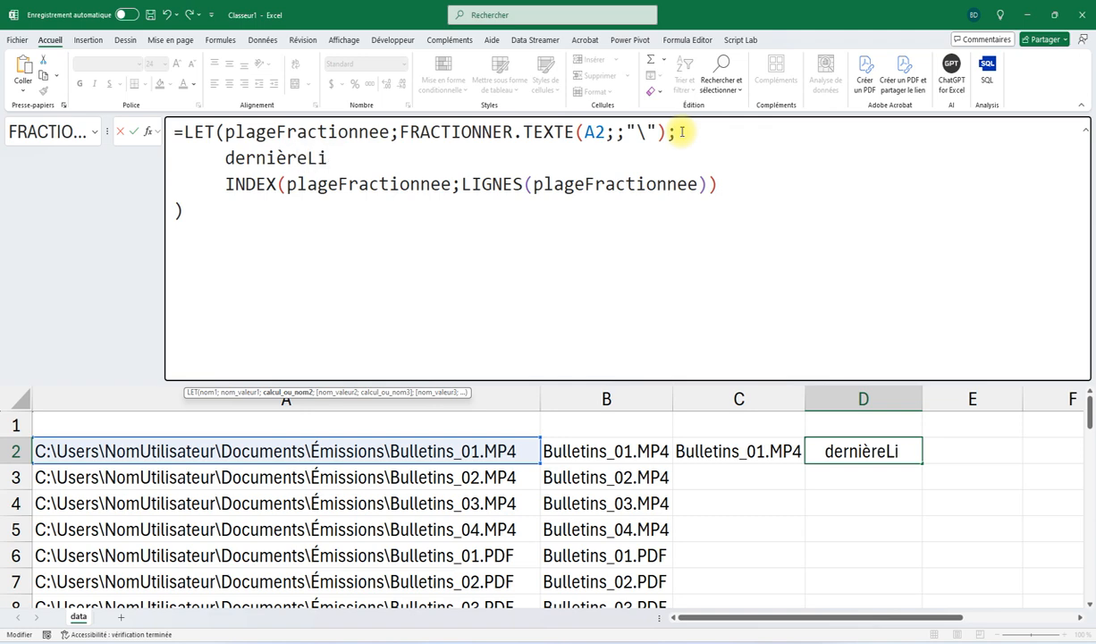
{"action": "type", "text": "gne;"}
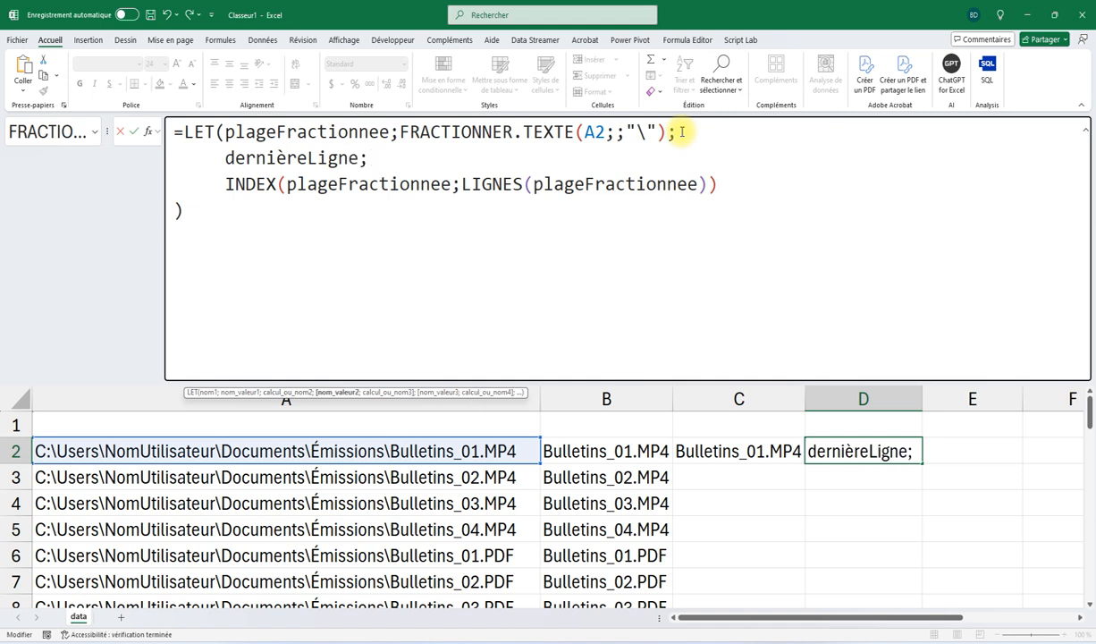
{"action": "left_click_drag", "start_coordinate": [461, 184], "coordinate": [705, 185]}
{"action": "key", "text": "ctrl+c"}
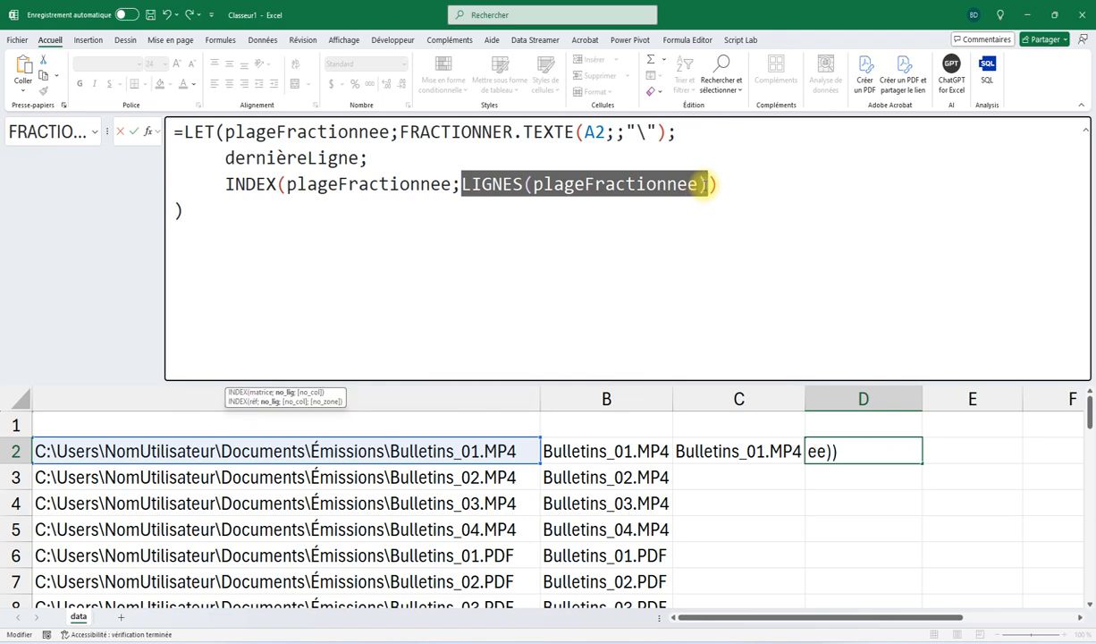
{"action": "left_click", "coordinate": [383, 164]}
{"action": "key", "text": "ctrl+v"}
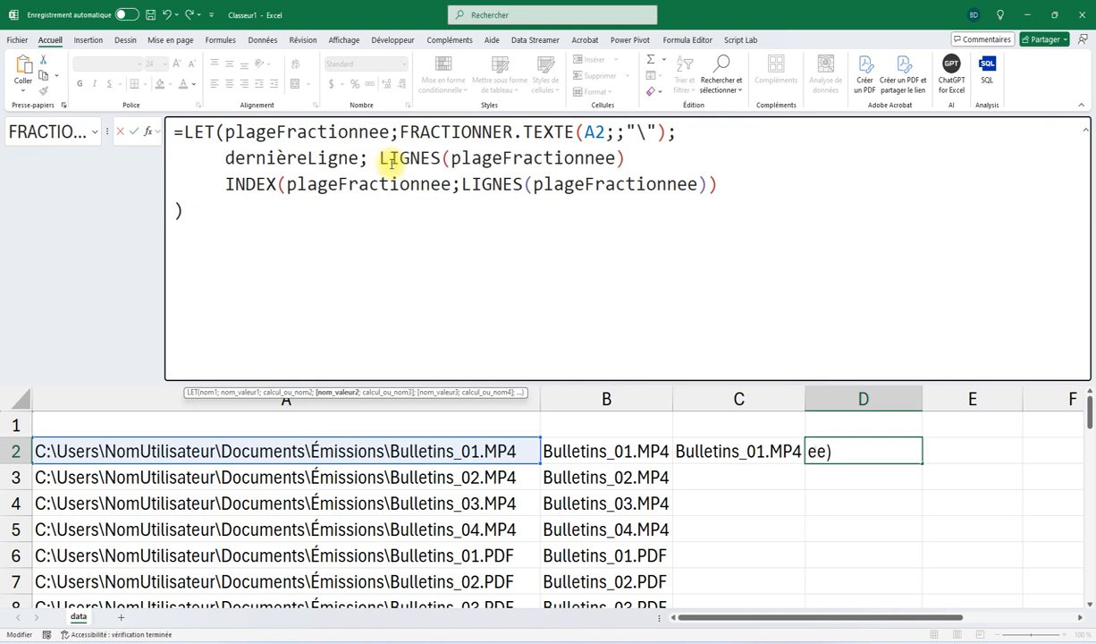
{"action": "type", "text": ";"}
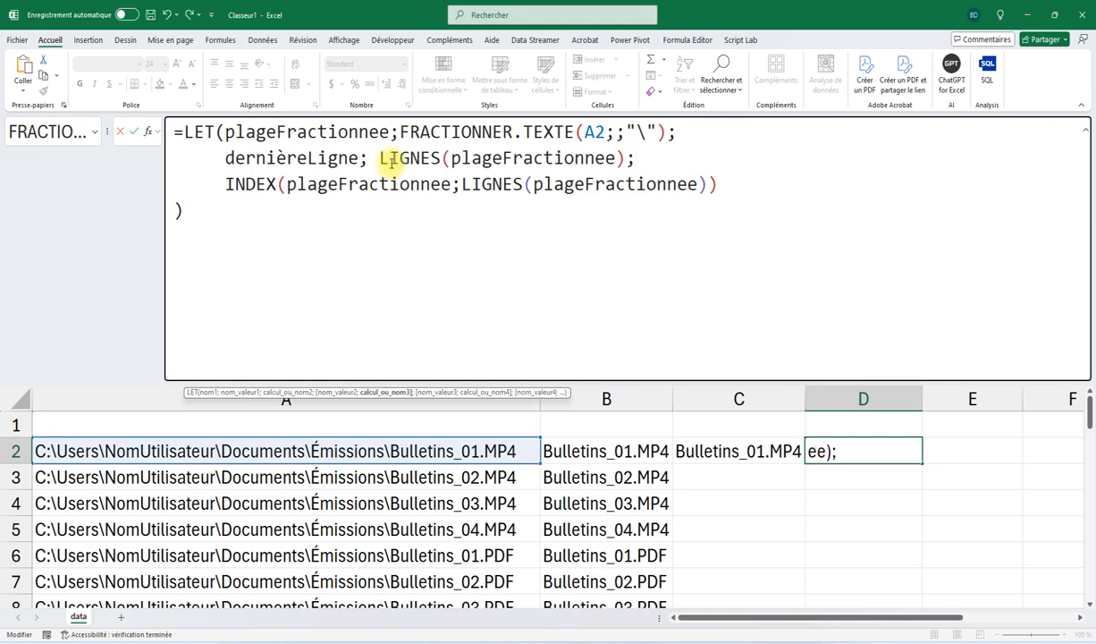
- Replace LIGNES(plageFractionnee) inside INDEX with dernièreLigne and validate the D2 formula
{"action": "double_click", "coordinate": [288, 159]}
{"action": "key", "text": "ctrl+c"}
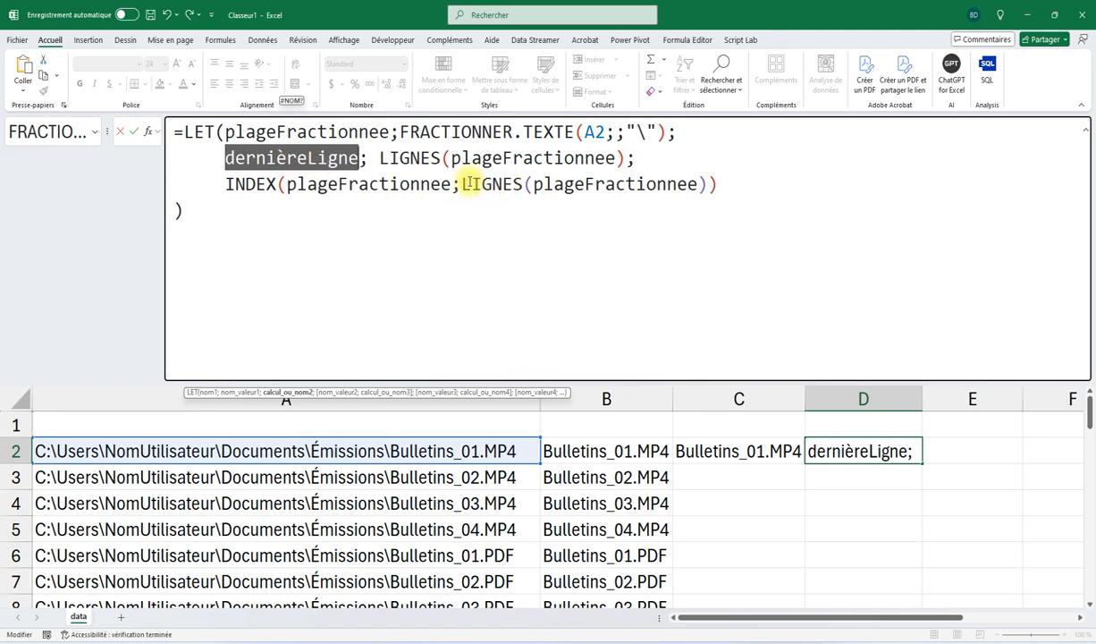
{"action": "left_click_drag", "start_coordinate": [462, 183], "coordinate": [704, 187]}
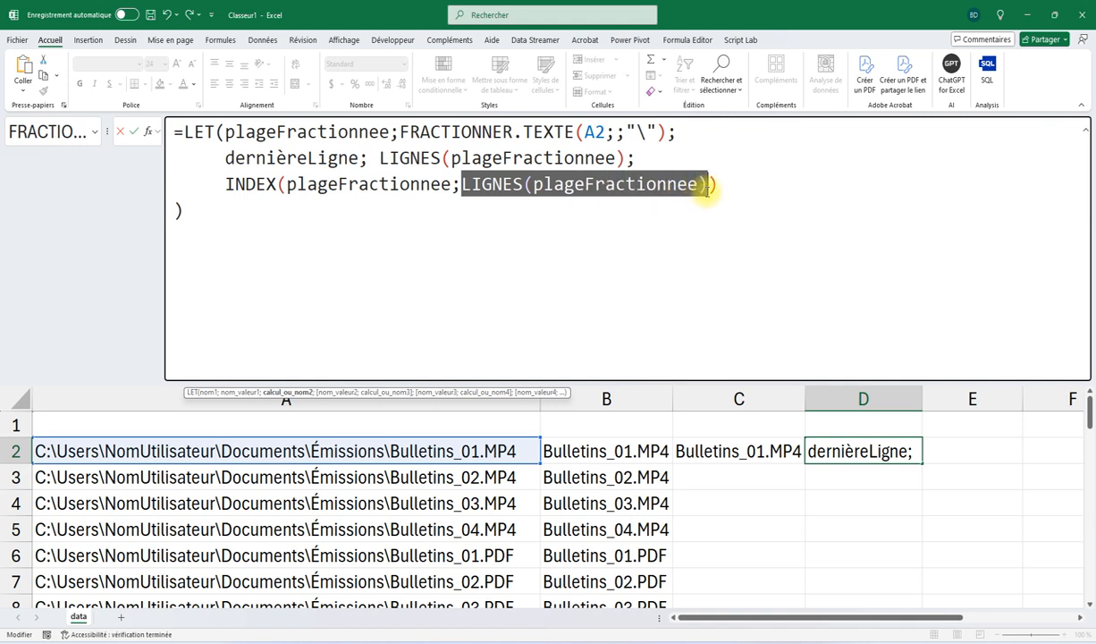
{"action": "key", "text": "ctrl+v"}
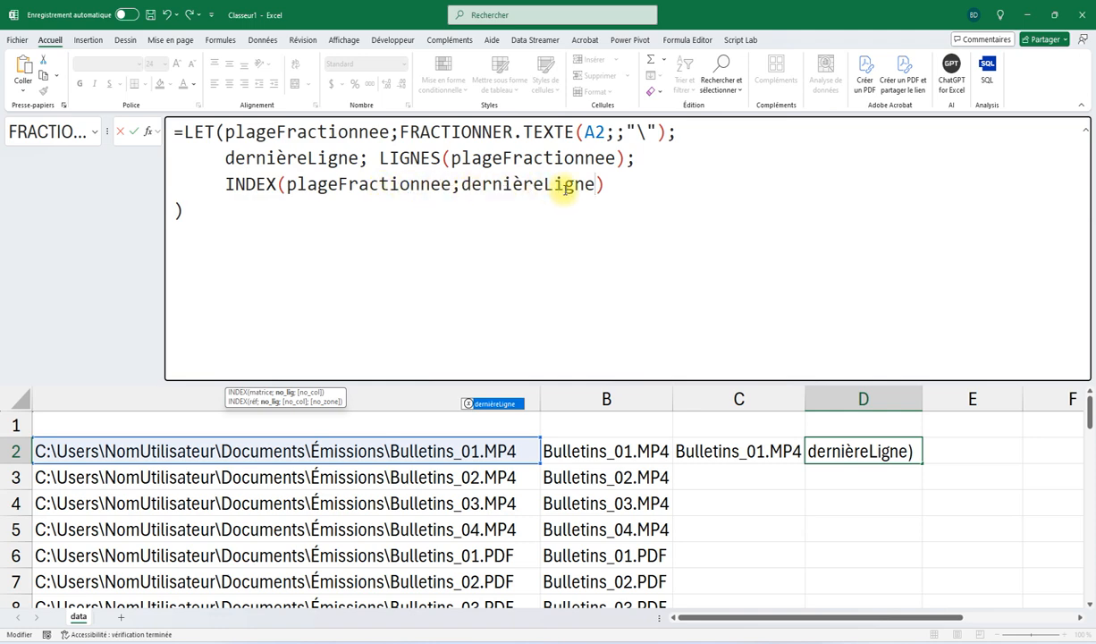
{"action": "left_click", "coordinate": [129, 133]}
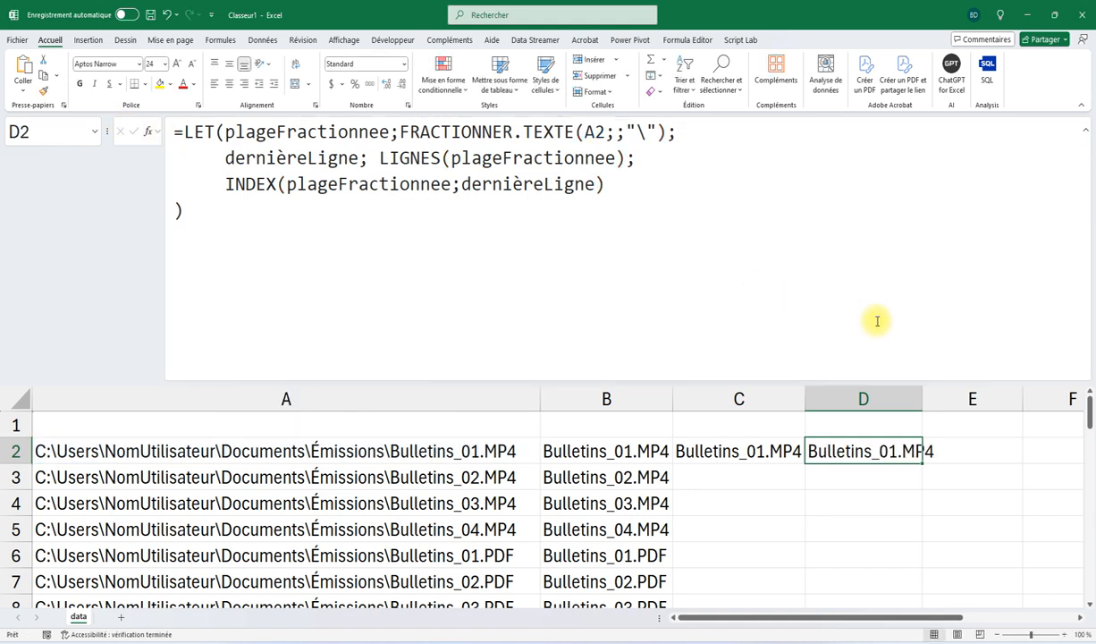
- Fill the D2 LET formula down to D40 and fit column D's width to its contents
{"action": "double_click", "coordinate": [921, 396]}
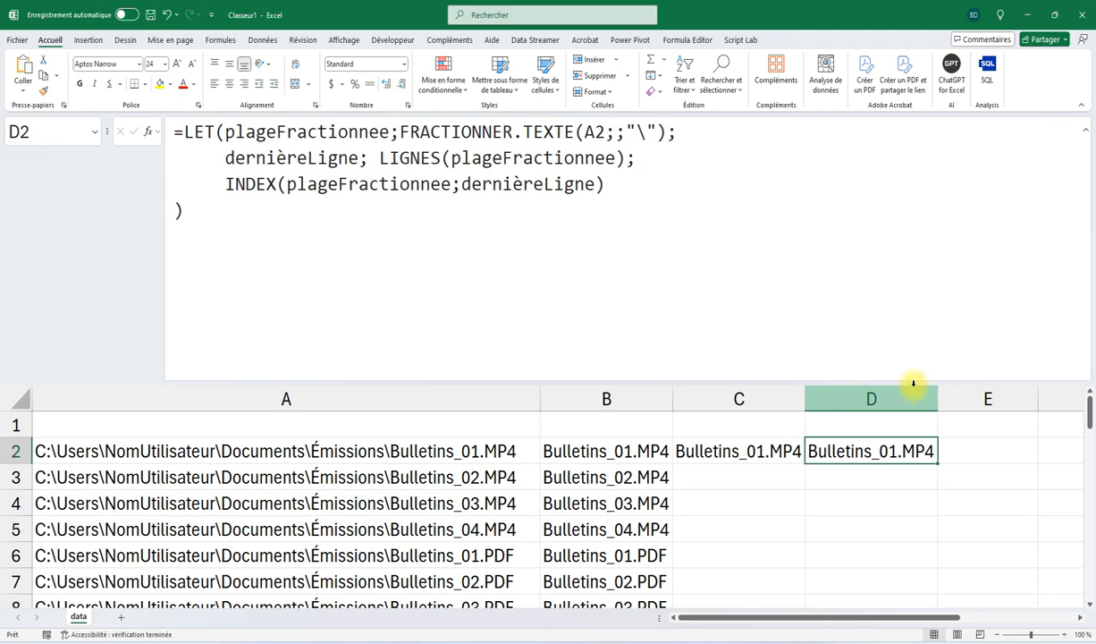
{"action": "left_click_drag", "start_coordinate": [939, 465], "coordinate": [919, 574]}
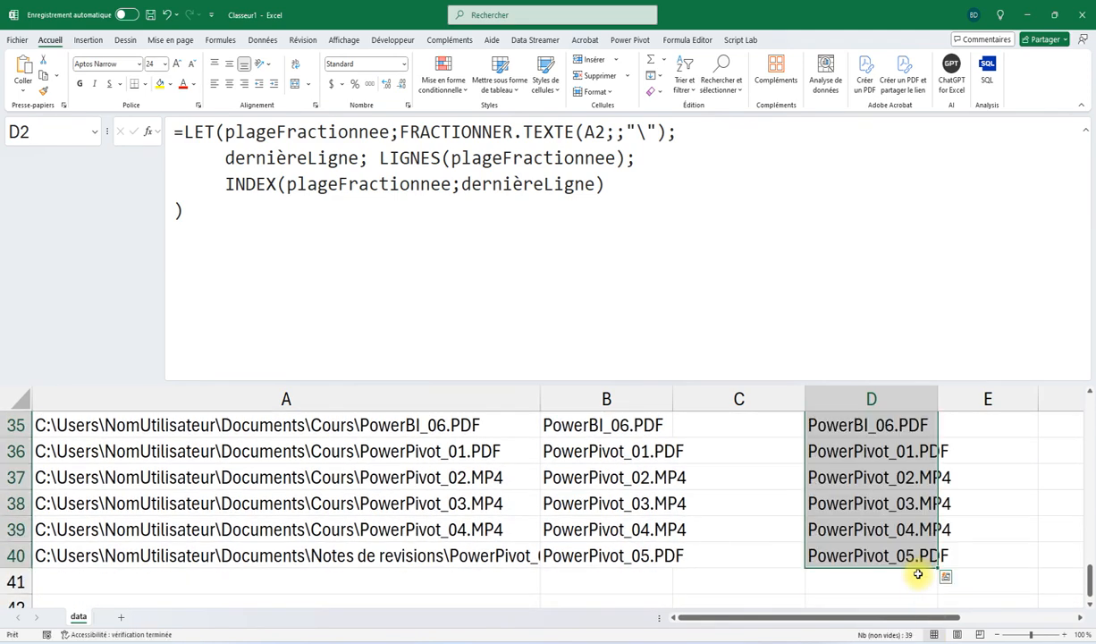
{"action": "double_click", "coordinate": [938, 405]}
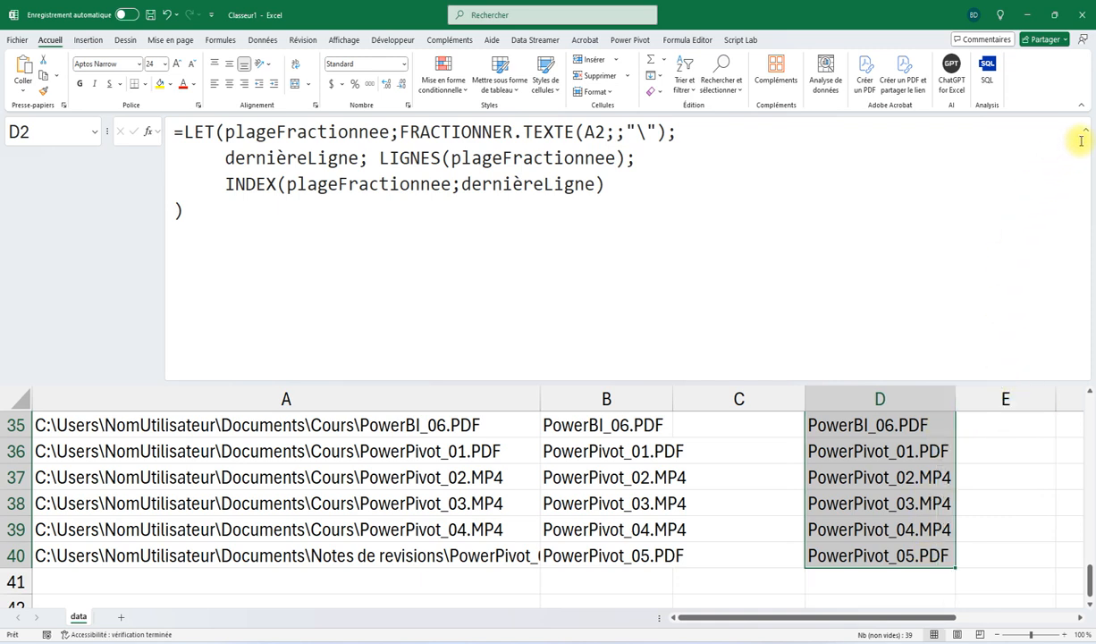
- Reduce the height of the formula editing area so that it just fits the four-line LET formula
{"action": "left_click_drag", "start_coordinate": [754, 383], "coordinate": [752, 240]}
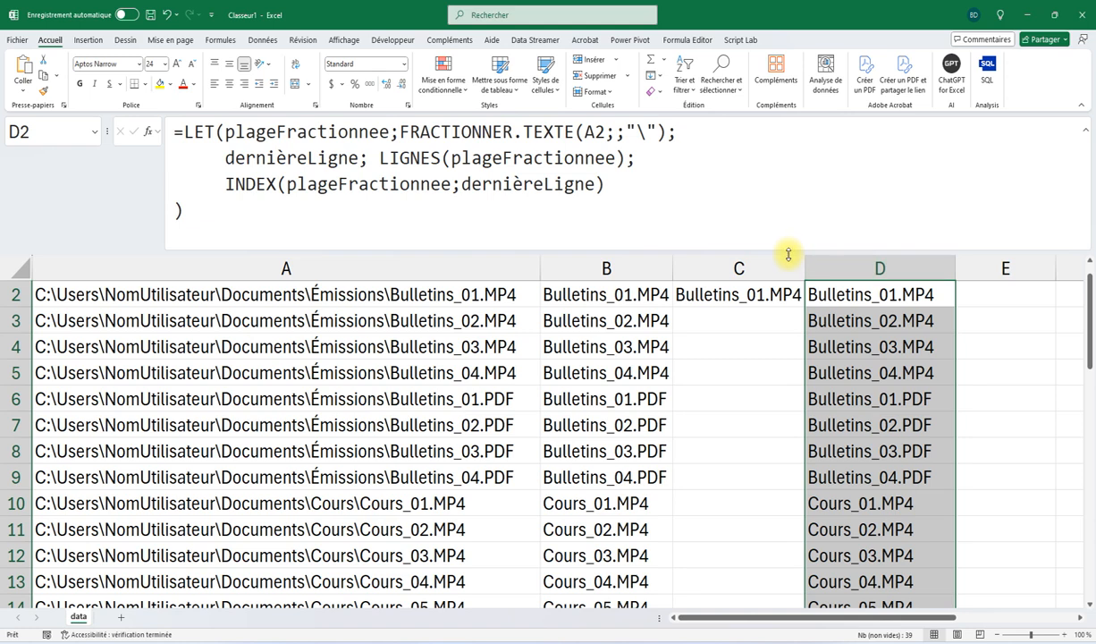
{"action": "left_click_drag", "start_coordinate": [788, 254], "coordinate": [794, 238]}
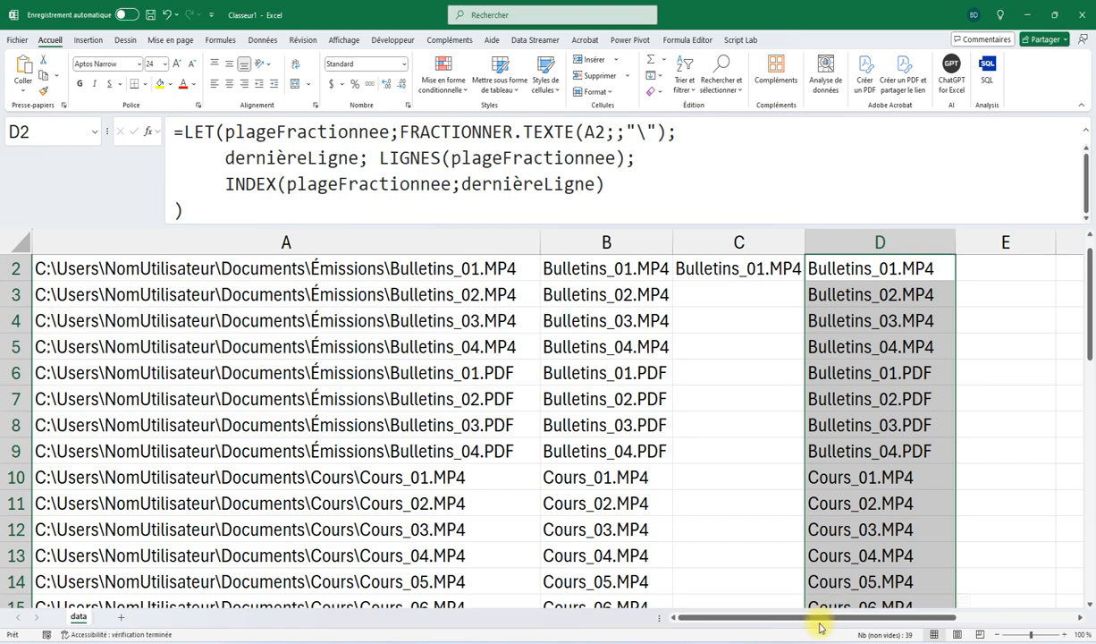
{"action": "left_click_drag", "start_coordinate": [821, 623], "coordinate": [927, 640]}
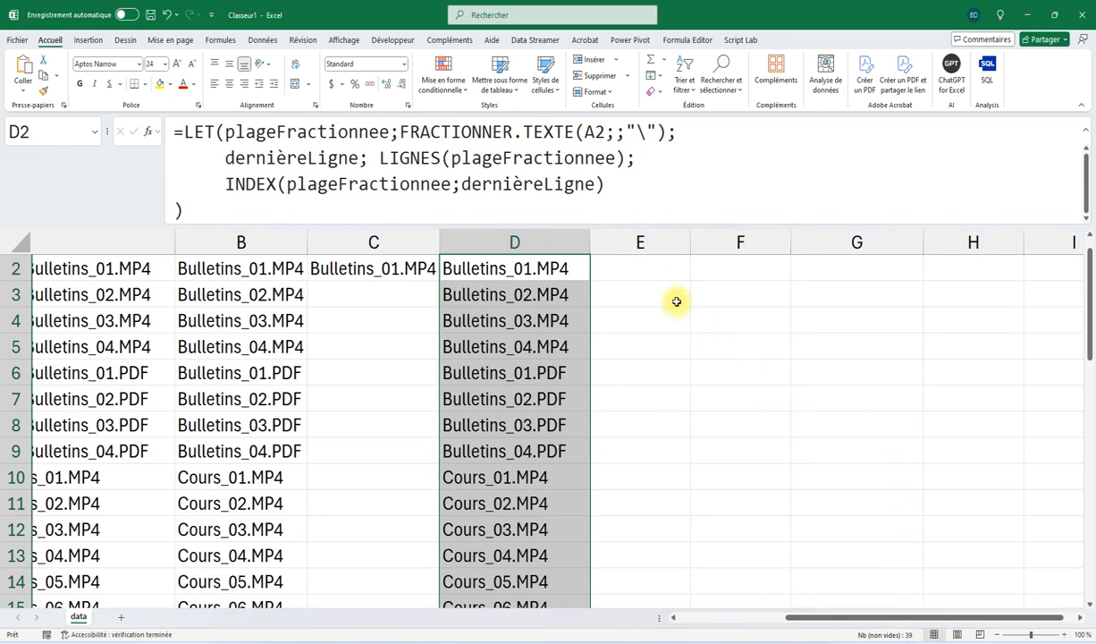
{"action": "left_click", "coordinate": [660, 275]}
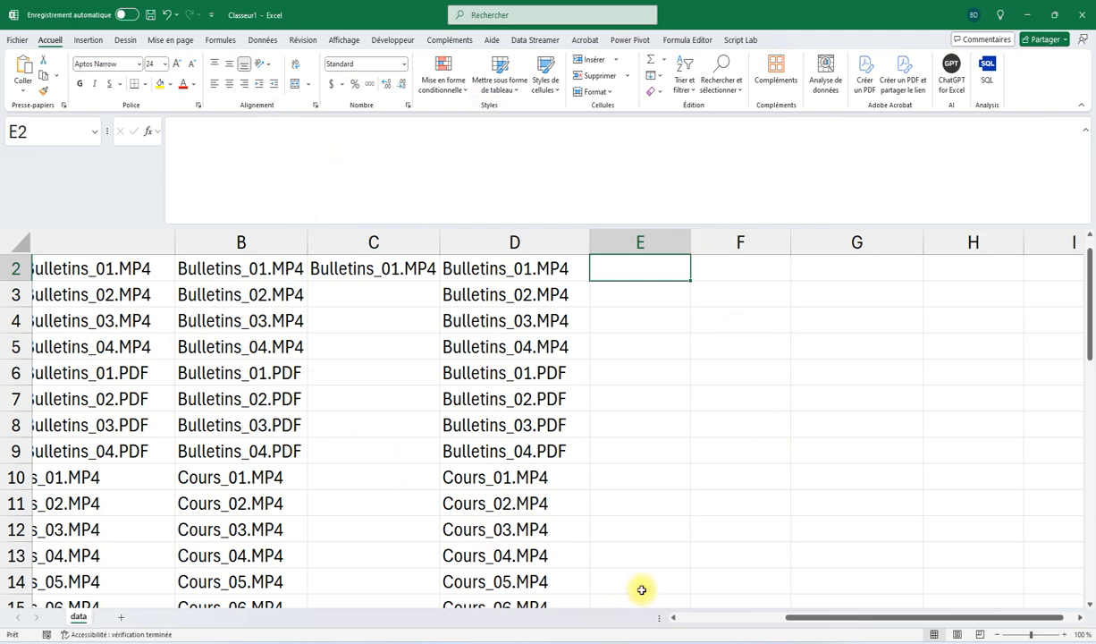
{"action": "left_click_drag", "start_coordinate": [793, 619], "coordinate": [600, 635]}
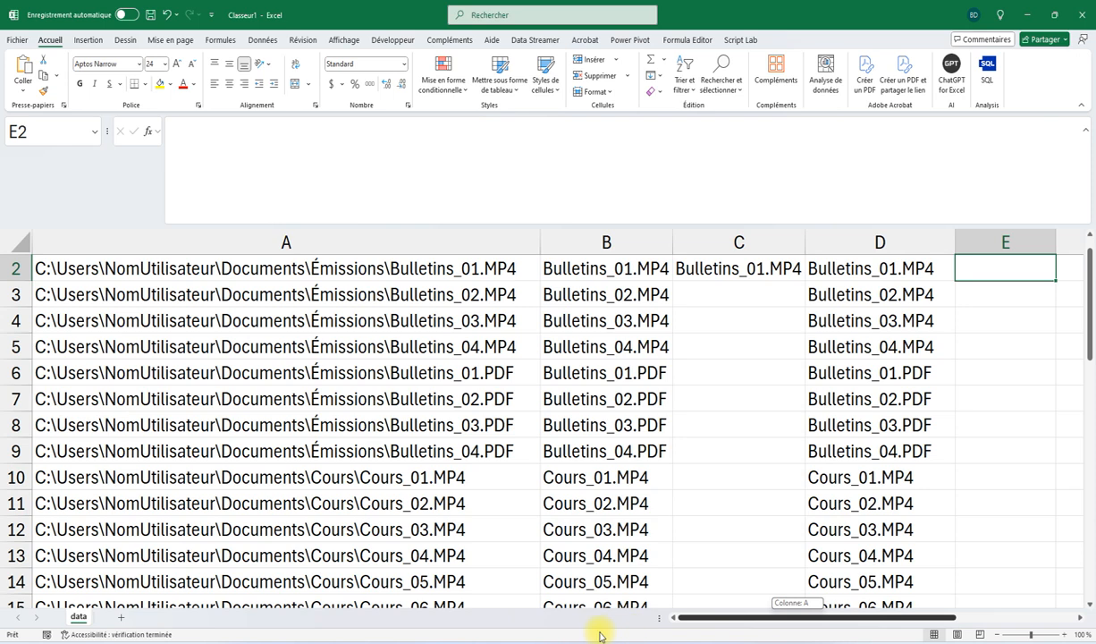
- Copy the paths in A2:A40 to cell A2 of a new sheet and fit column A's width to its contents
{"action": "left_click", "coordinate": [362, 269]}
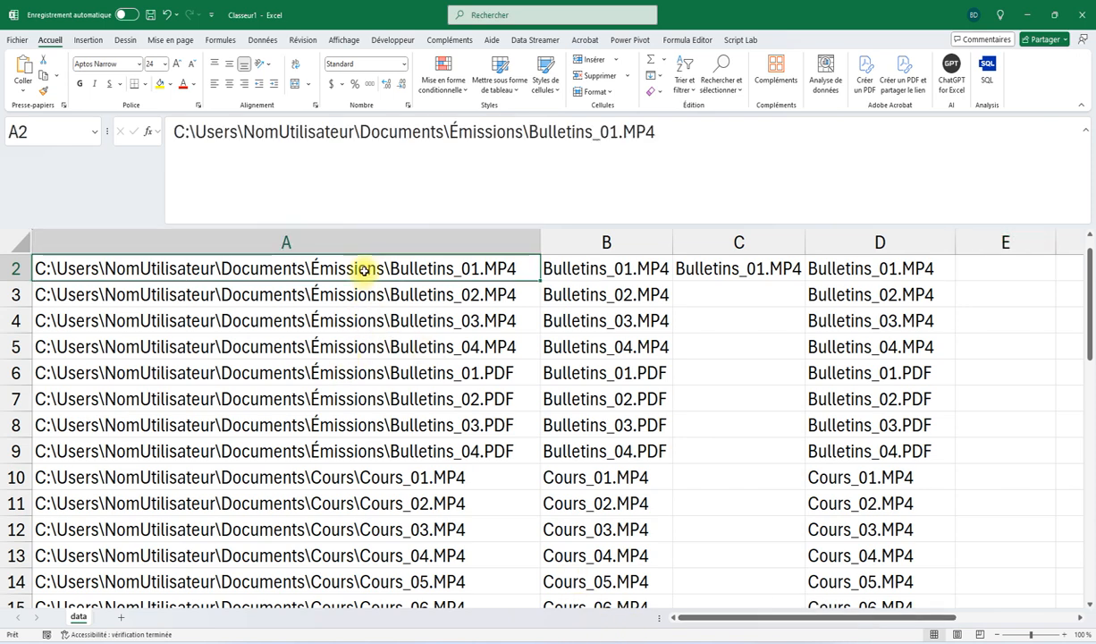
{"action": "key", "text": "ctrl+shift+Down"}
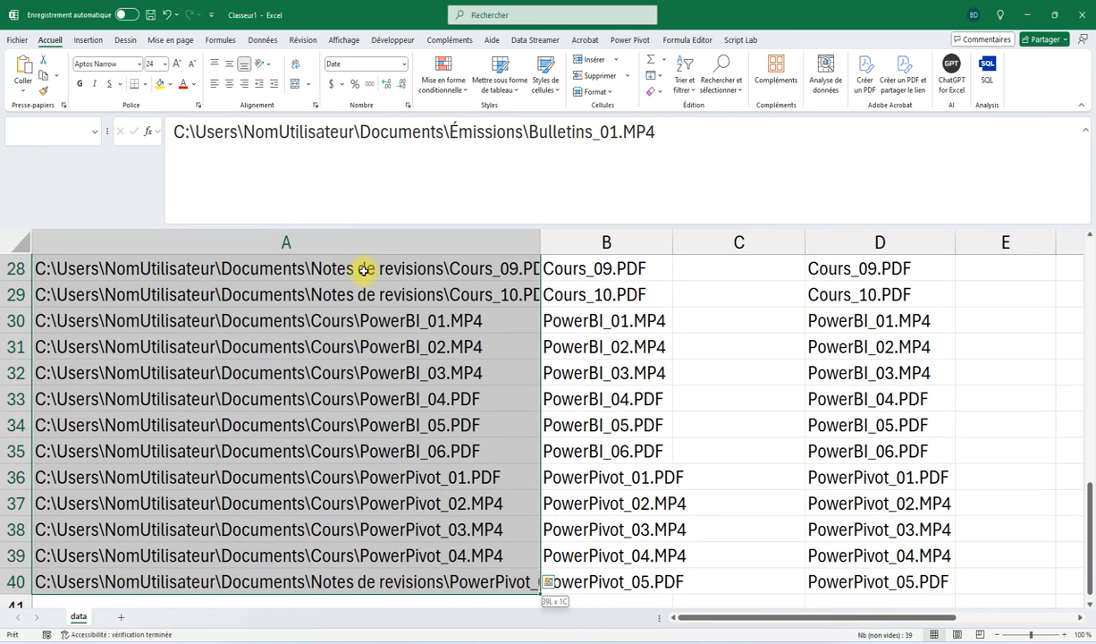
{"action": "key", "text": "ctrl+c"}
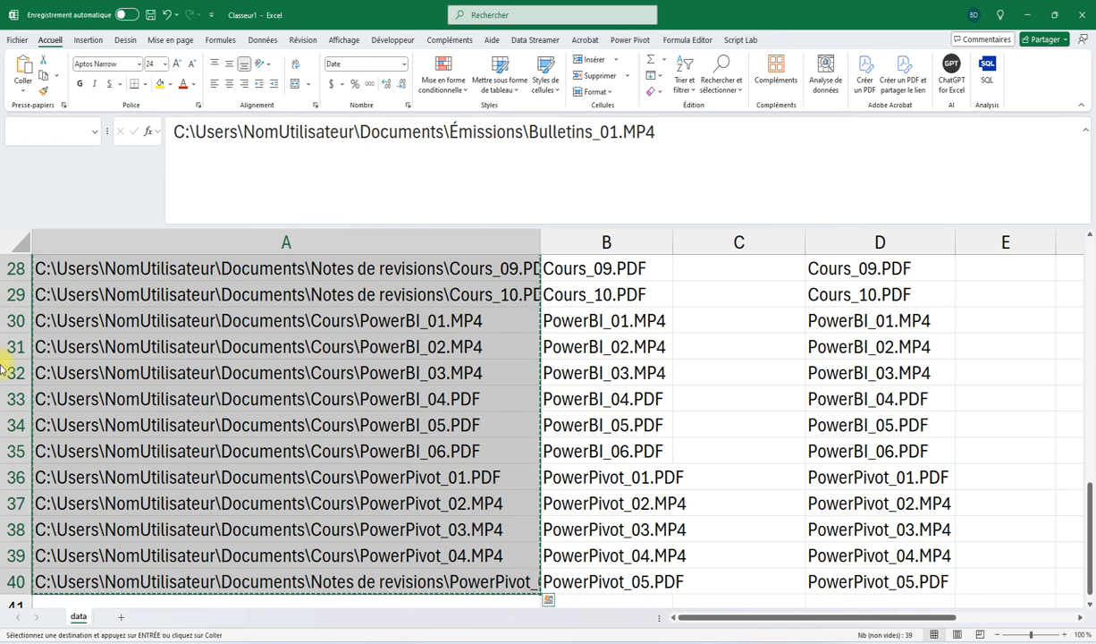
{"action": "left_click", "coordinate": [119, 616]}
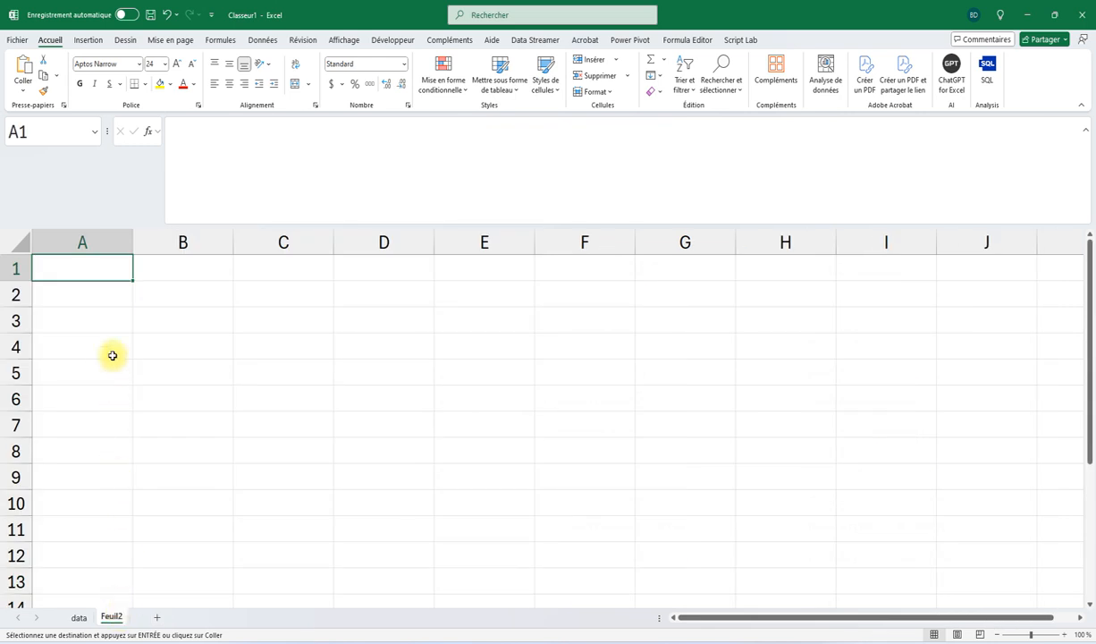
{"action": "left_click", "coordinate": [95, 294]}
{"action": "key", "text": "ctrl+v"}
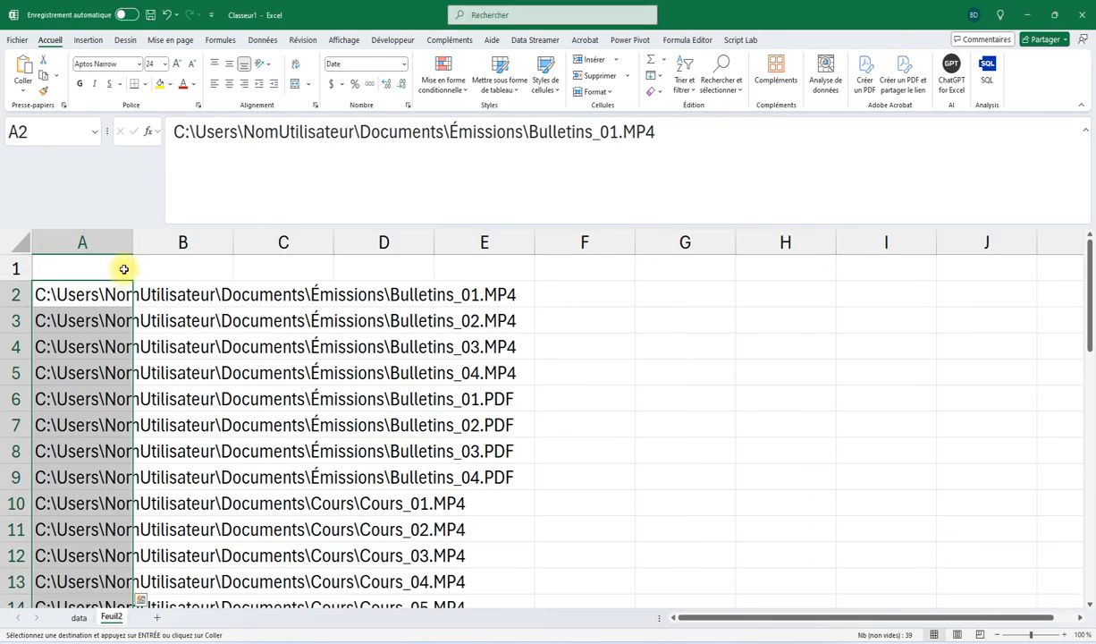
{"action": "left_click_drag", "start_coordinate": [132, 249], "coordinate": [133, 249]}
{"action": "double_click", "coordinate": [132, 249]}
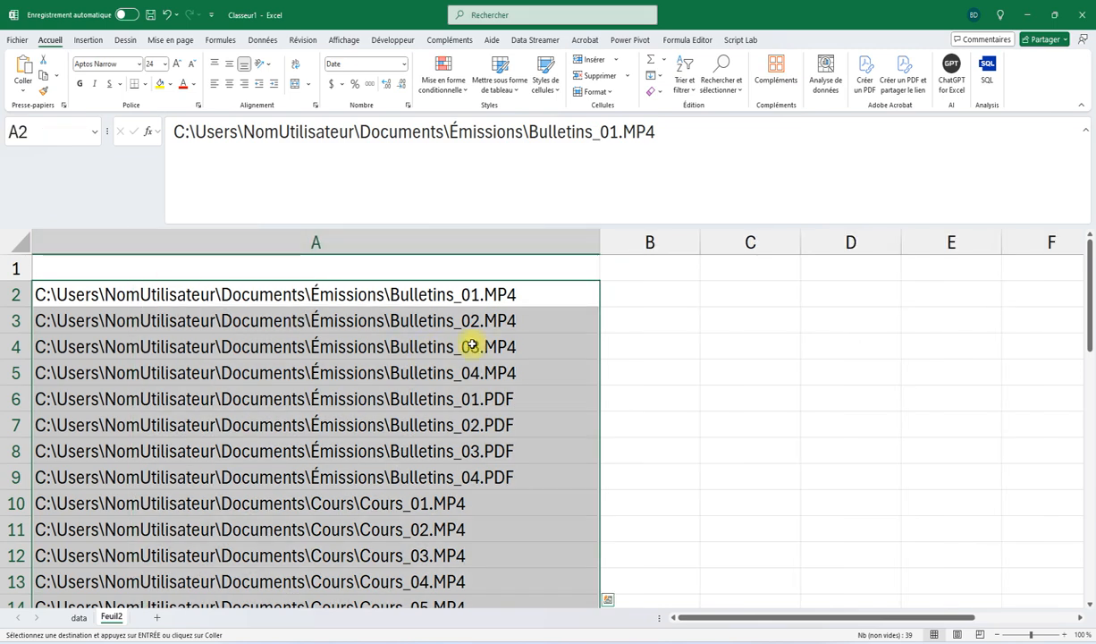
{"action": "left_click", "coordinate": [627, 304]}
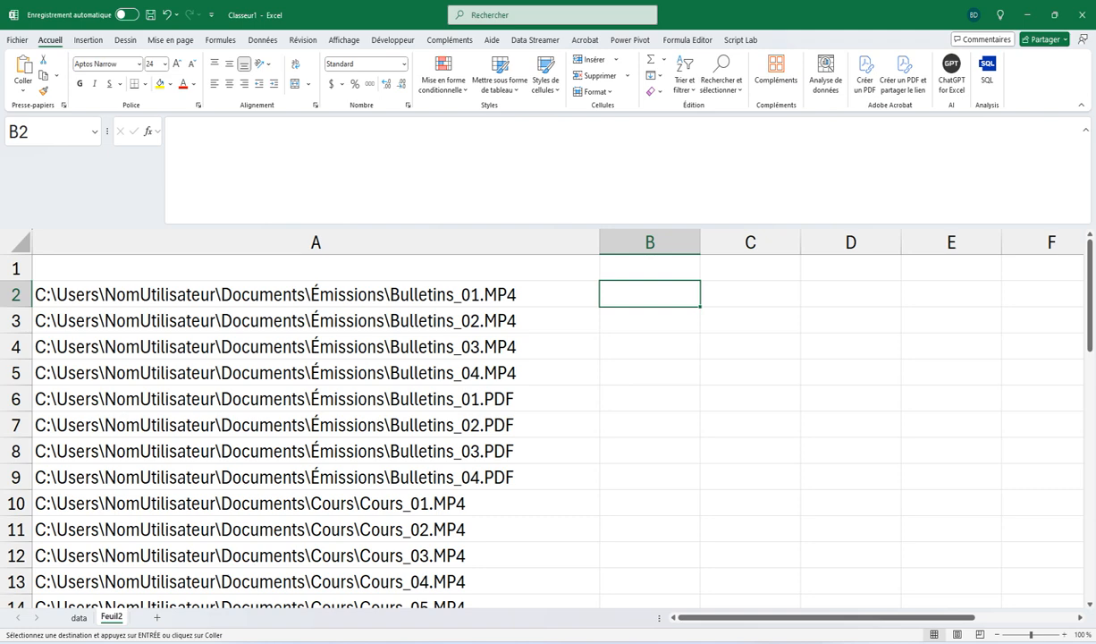
{"action": "left_click", "coordinate": [384, 294]}
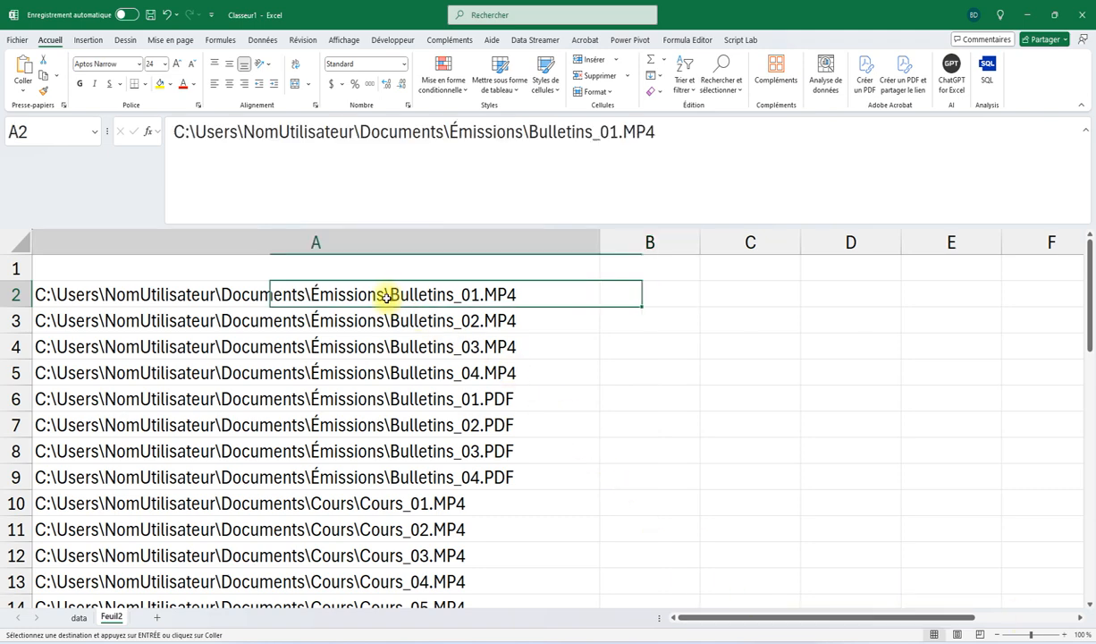
{"action": "double_click", "coordinate": [384, 294]}
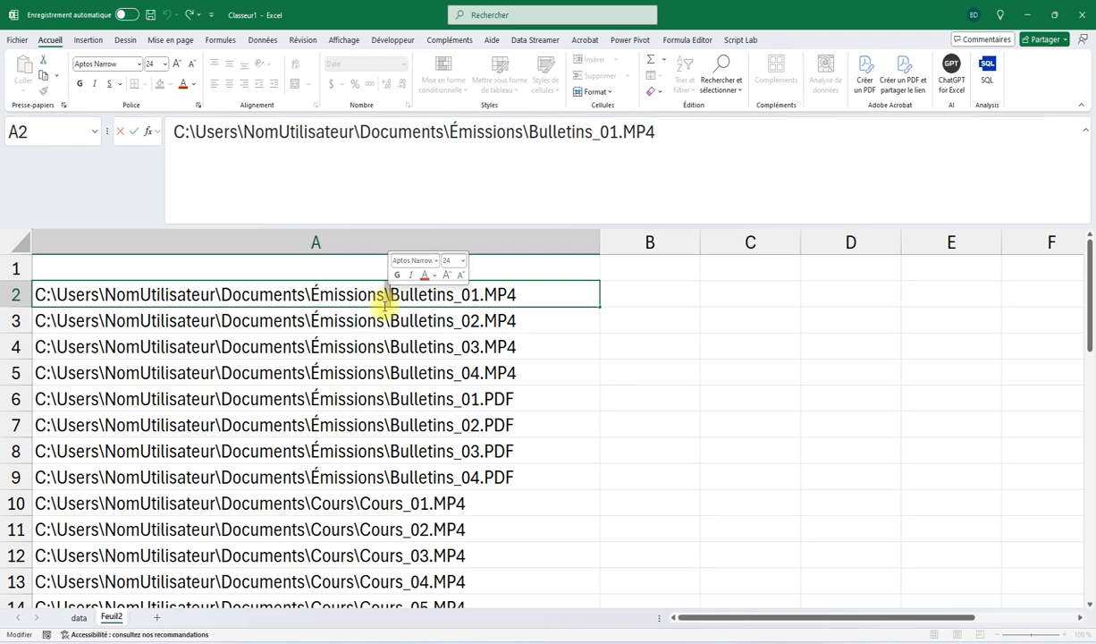
{"action": "key", "text": "Escape"}
- Enter =NBCAR(A2) in cell B2 to count the characters of the first path
{"action": "left_click", "coordinate": [629, 297]}
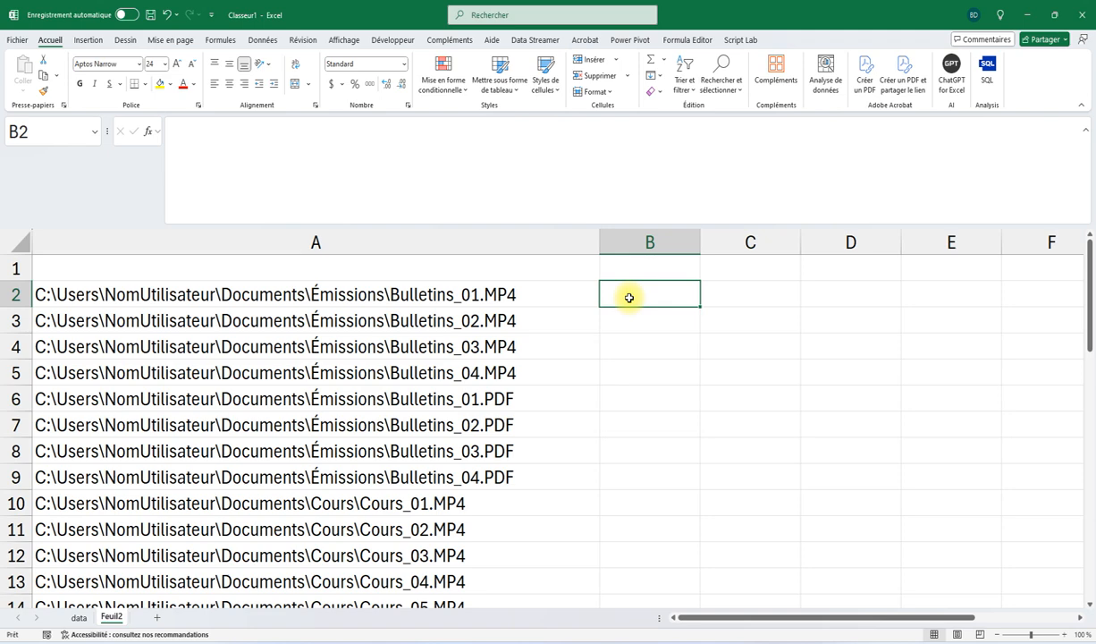
{"action": "type", "text": "="}
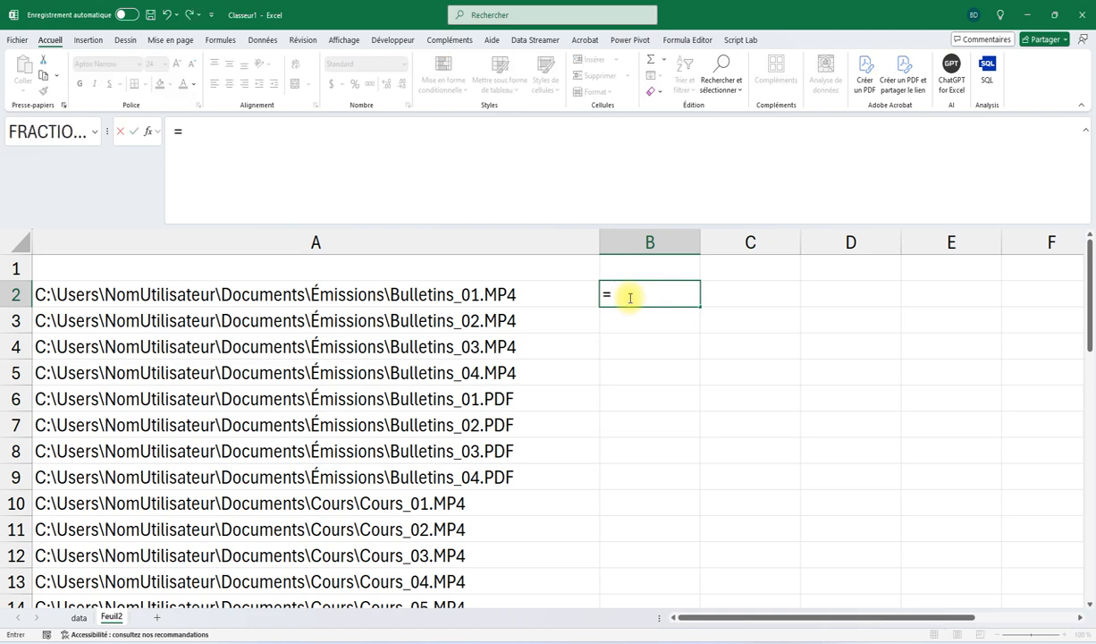
{"action": "type", "text": "n"}
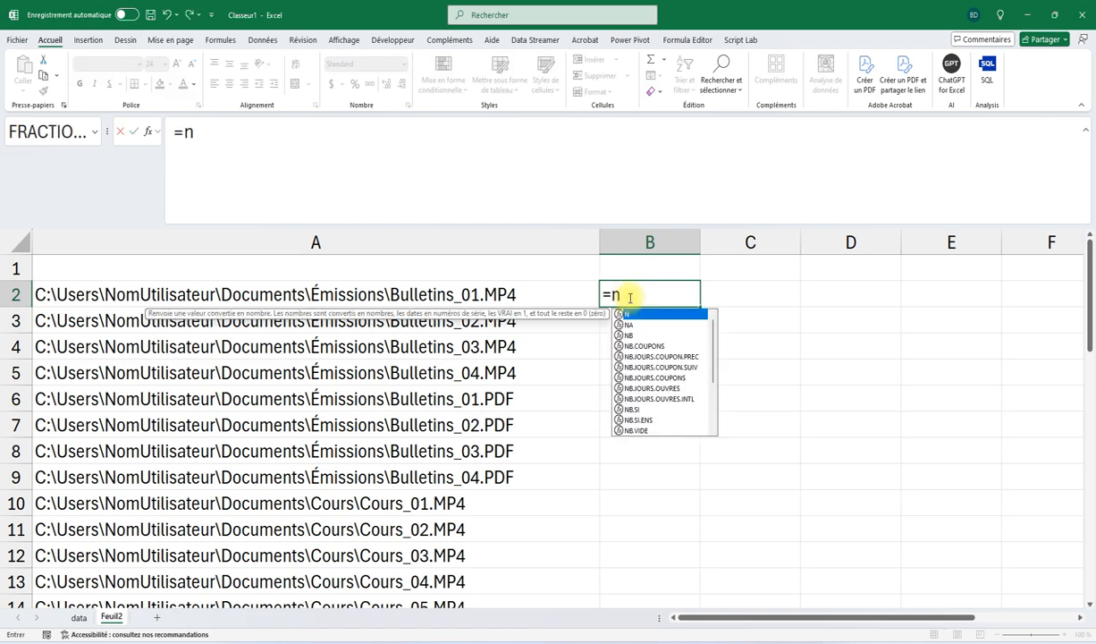
{"action": "type", "text": "bcar"}
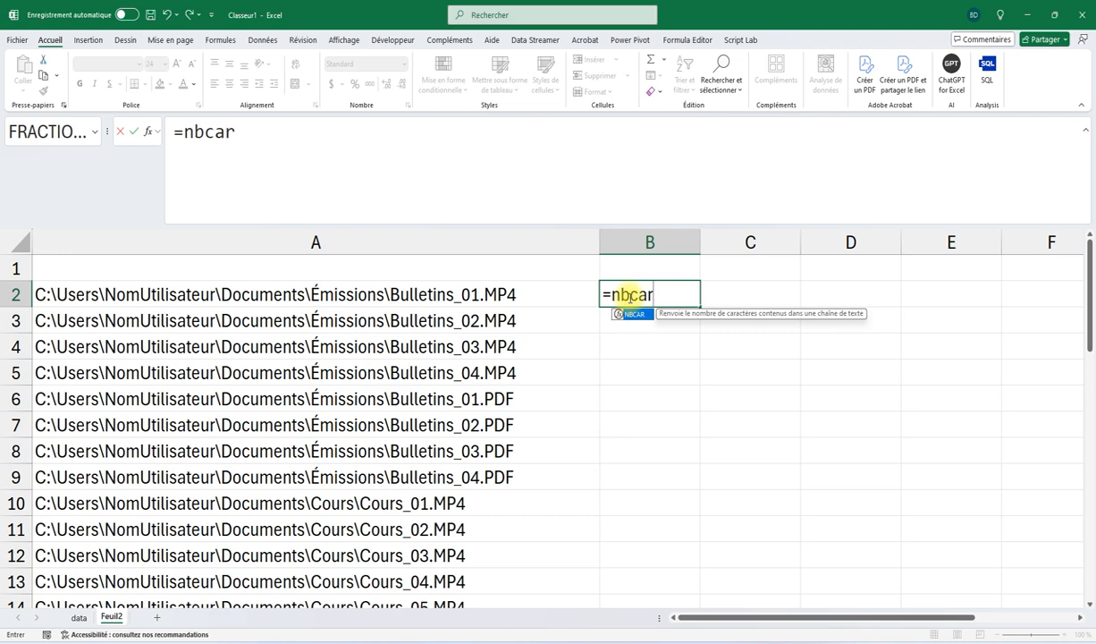
{"action": "type", "text": "("}
{"action": "left_click", "coordinate": [486, 296]}
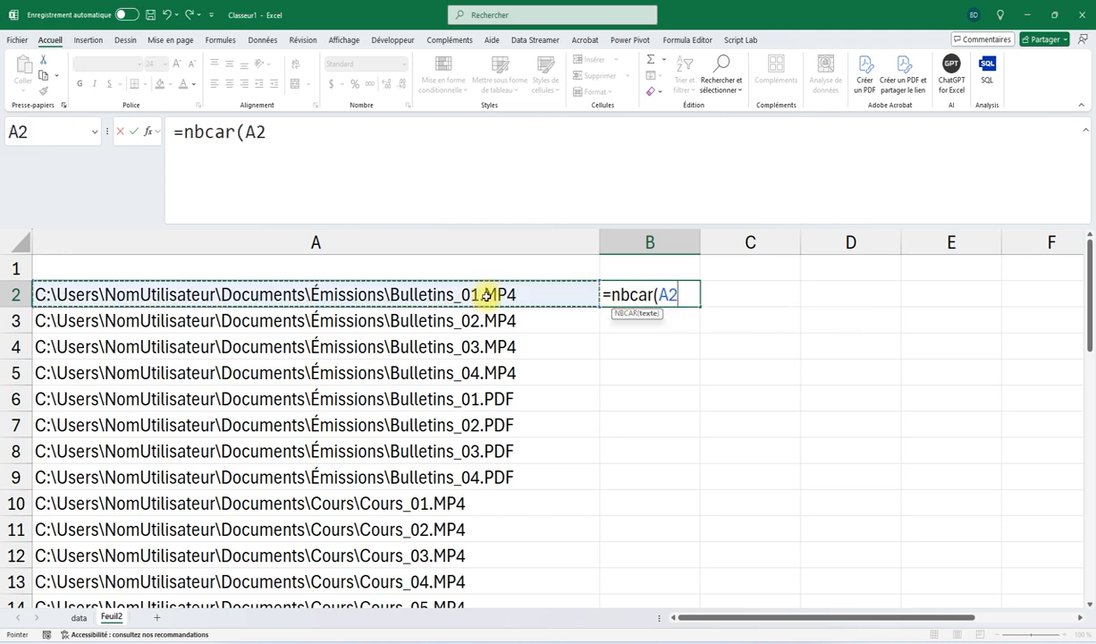
{"action": "type", "text": ")"}
{"action": "key", "text": "Return"}
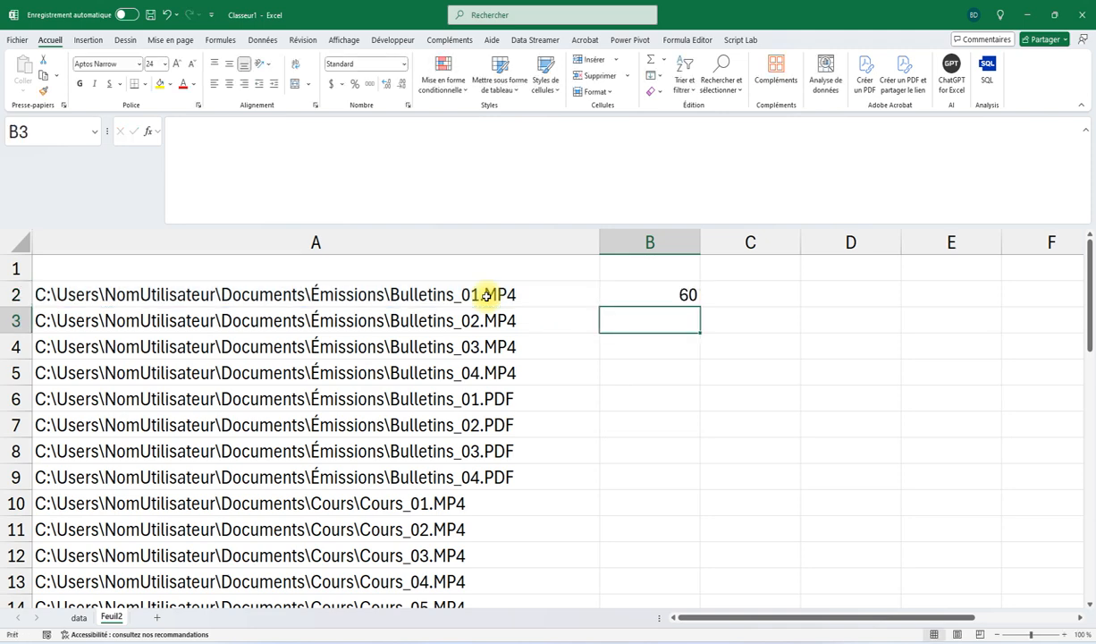
- Enter =SEQUENCE(B2) in cell C2 to number every character position of the first path
{"action": "left_click", "coordinate": [719, 294]}
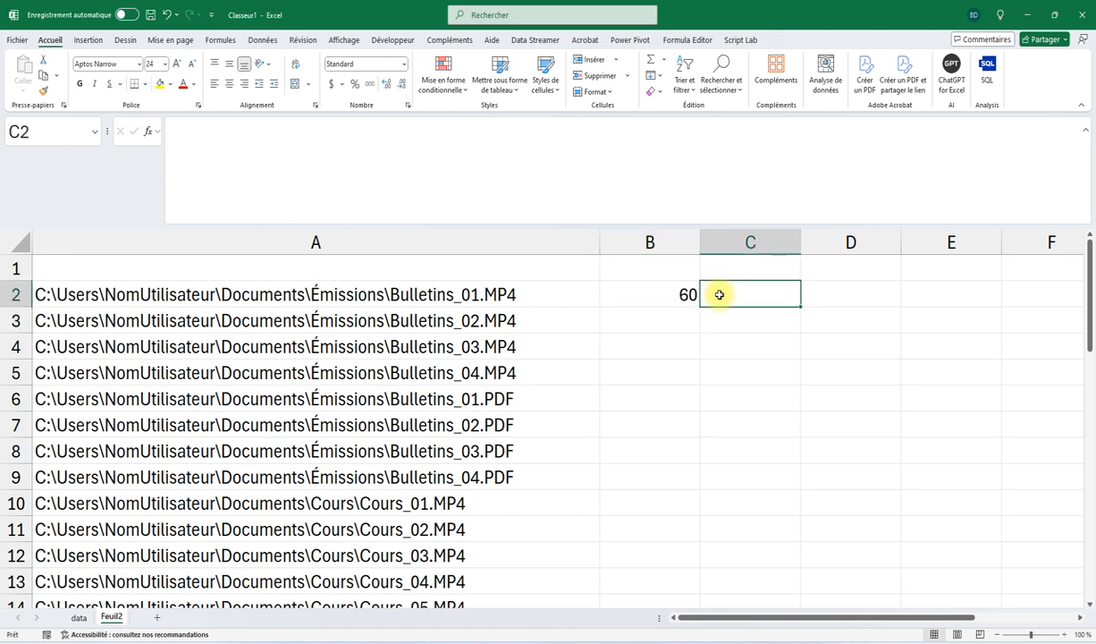
{"action": "type", "text": "="}
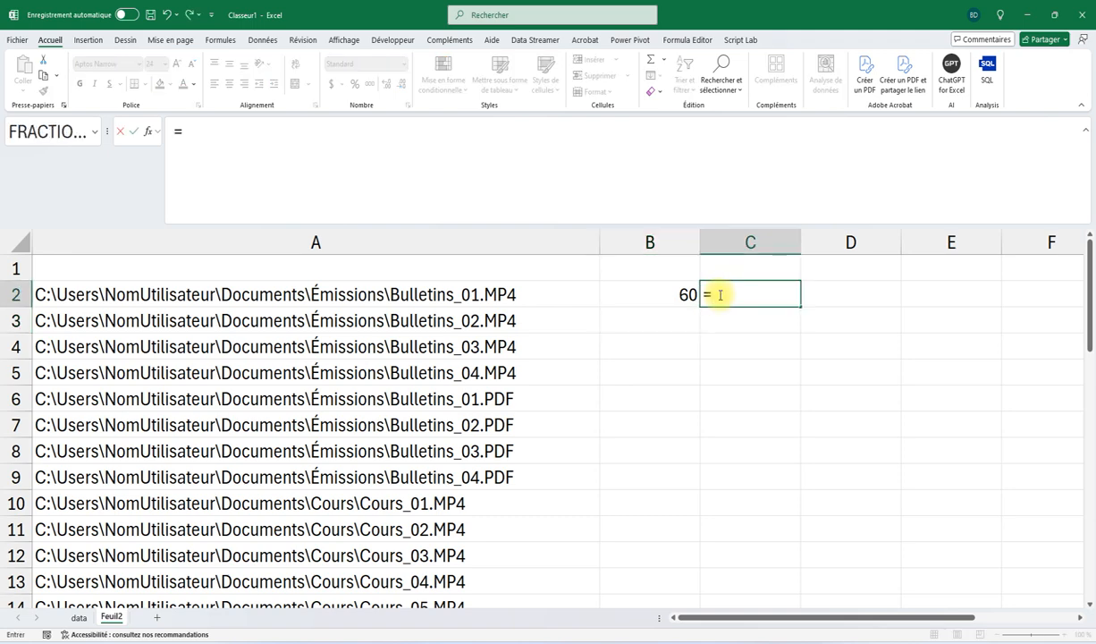
{"action": "type", "text": "seque"}
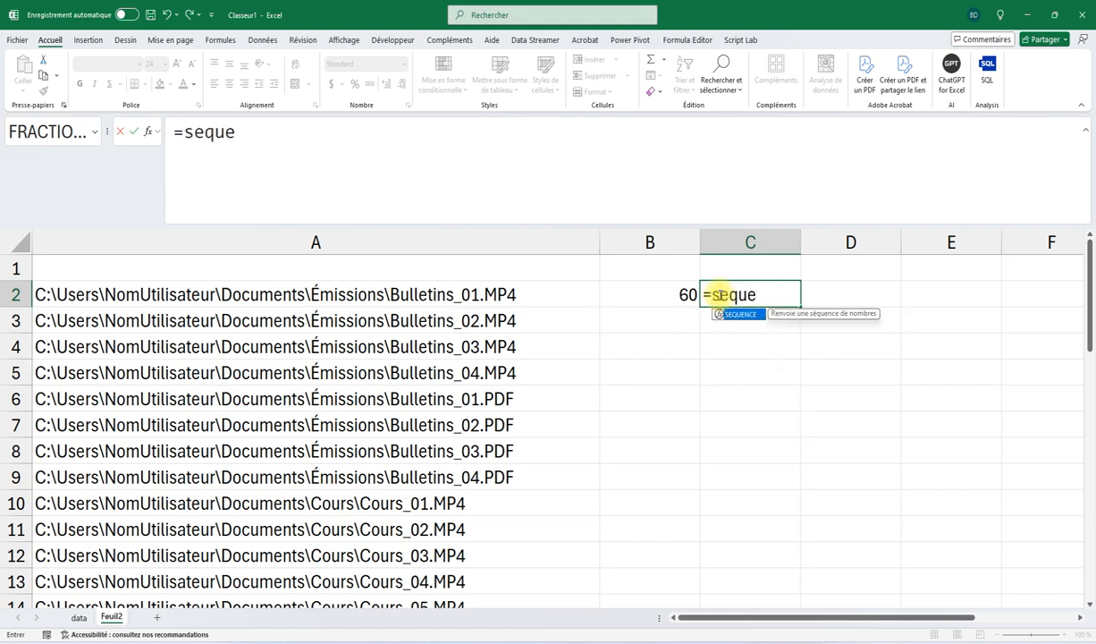
{"action": "key", "text": "Tab"}
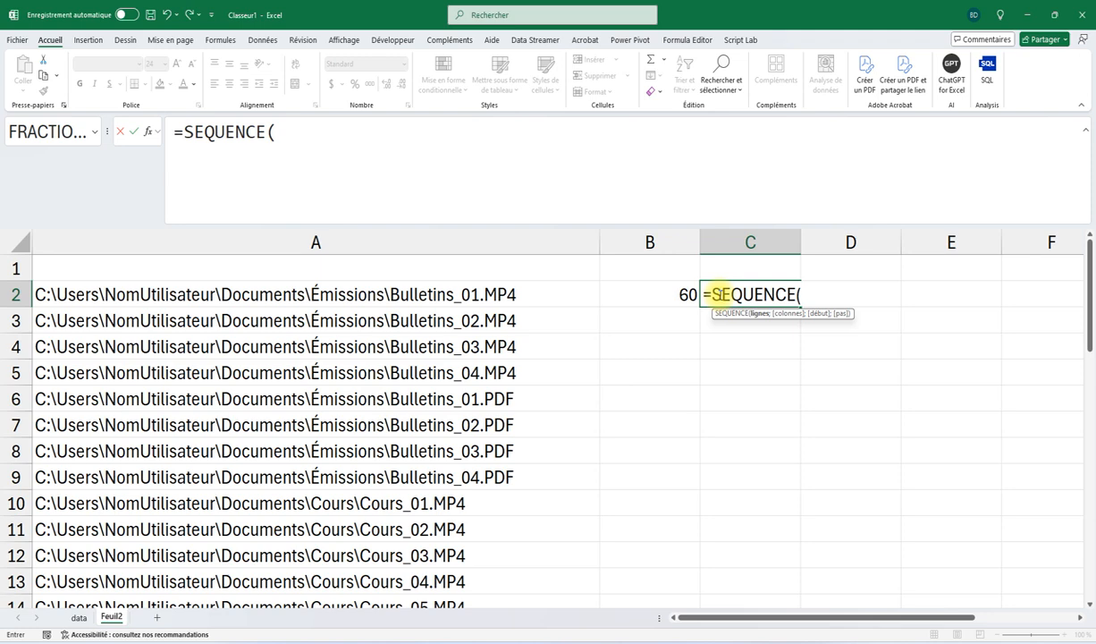
{"action": "left_click", "coordinate": [654, 298]}
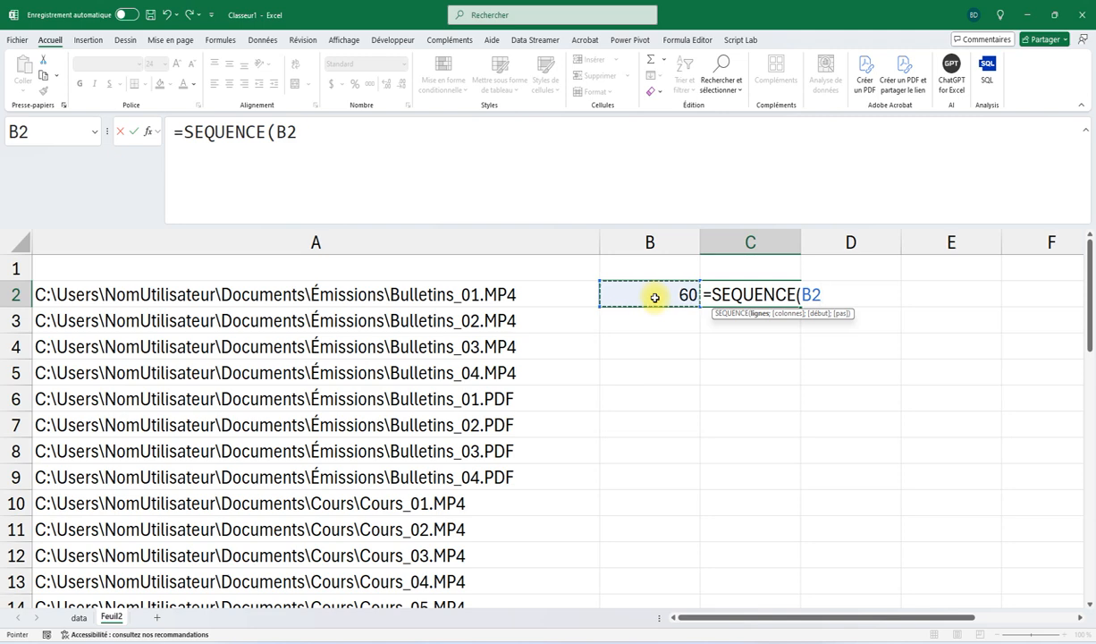
{"action": "type", "text": ")"}
{"action": "key", "text": "Return"}
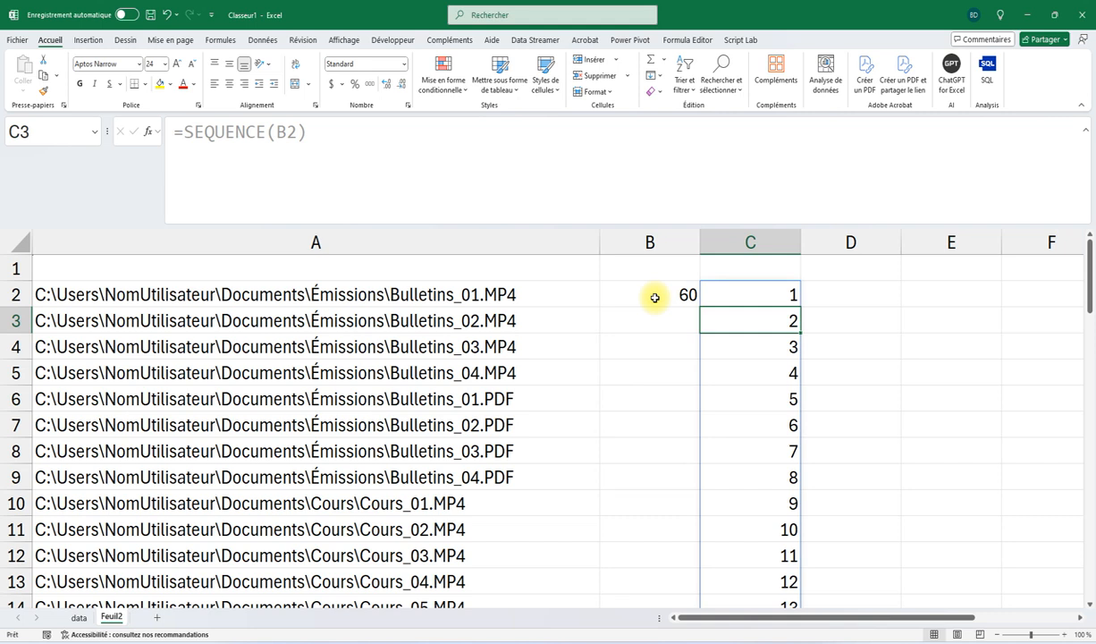
- Enter =STXT(A2;1;1) in cell D2 to extract the first character of the path
{"action": "left_click", "coordinate": [842, 300]}
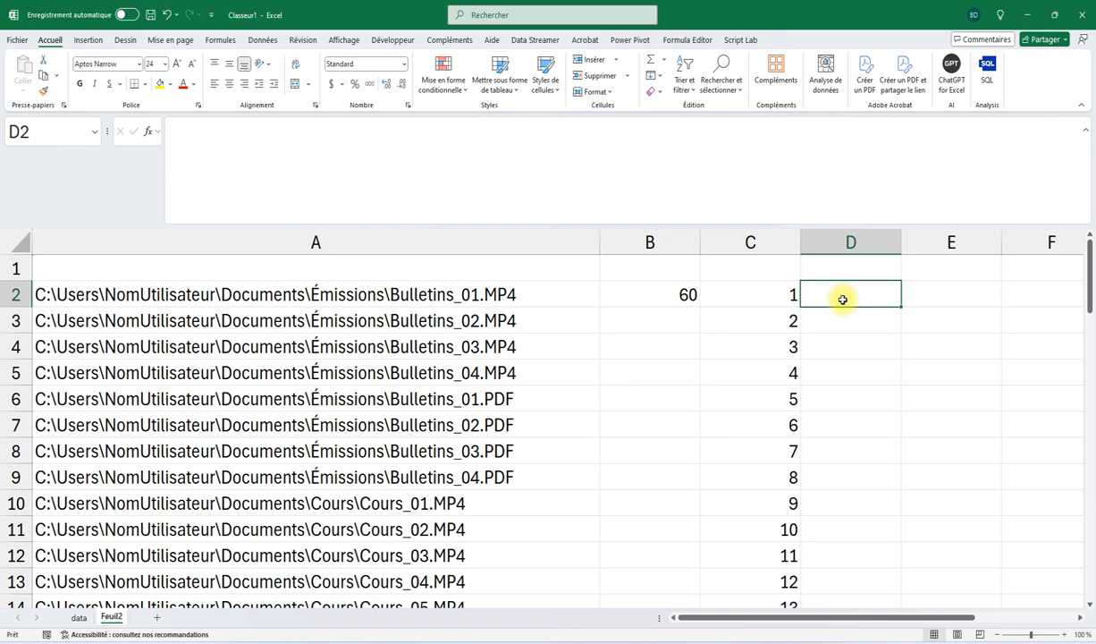
{"action": "type", "text": "="}
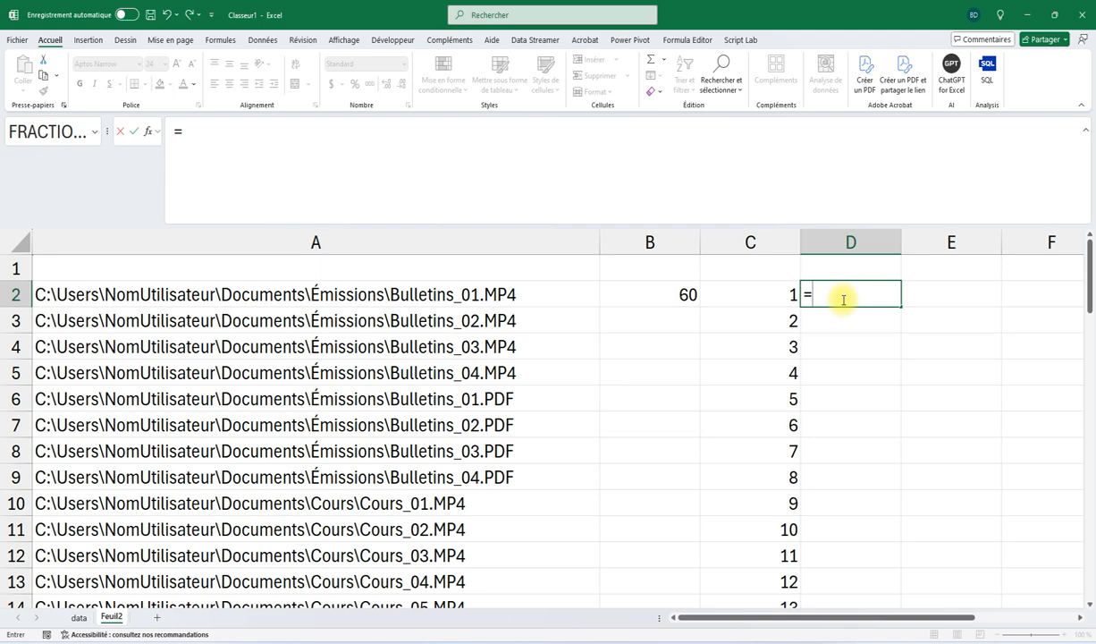
{"action": "type", "text": "s"}
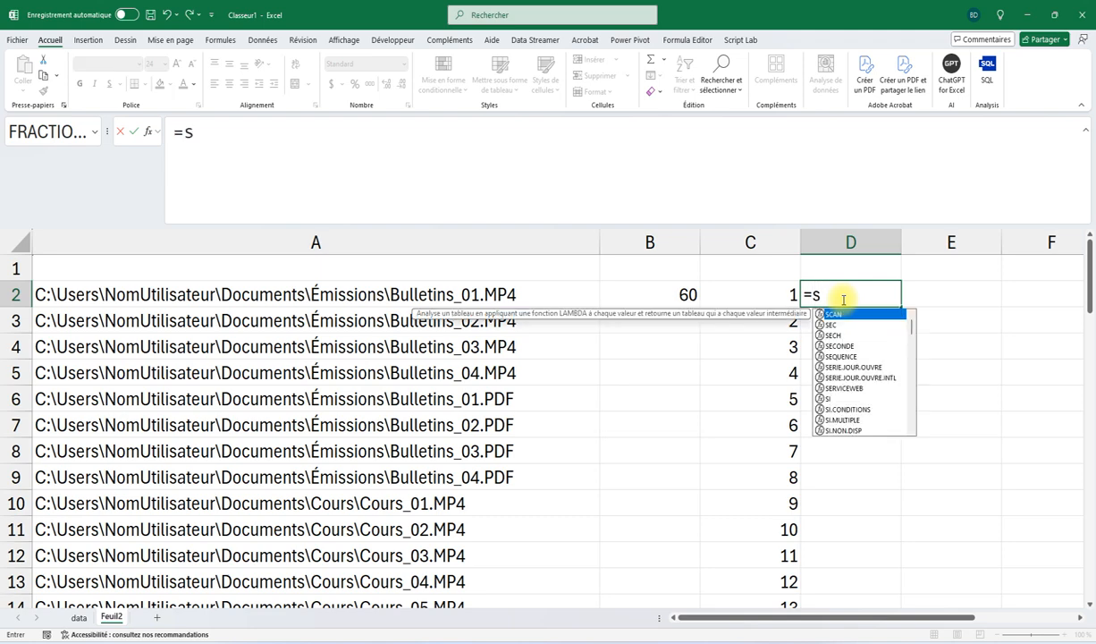
{"action": "type", "text": "txt"}
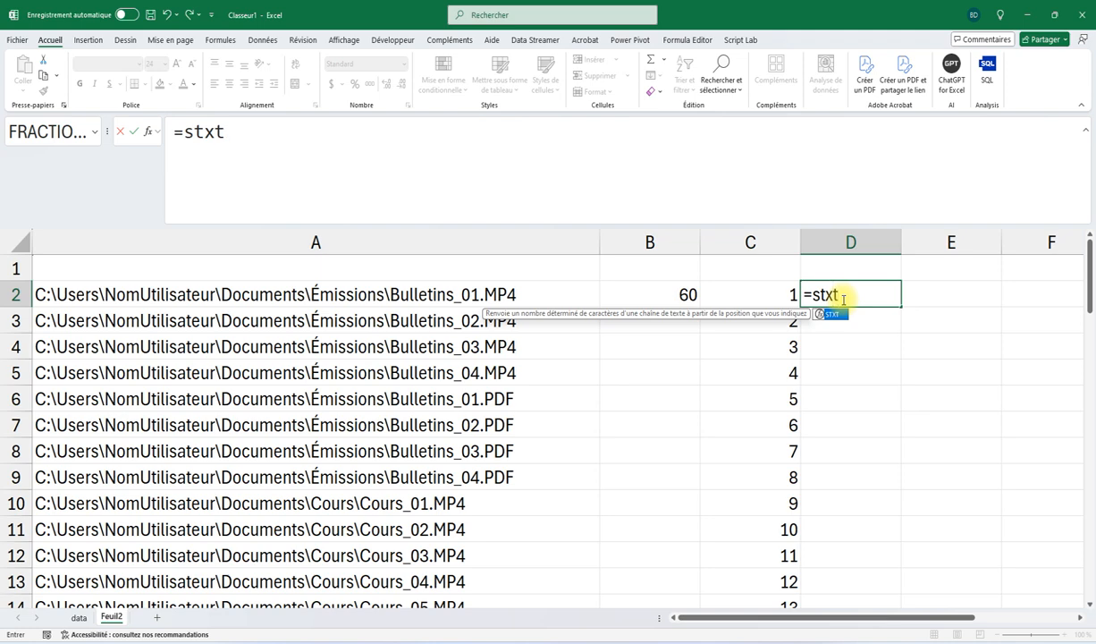
{"action": "type", "text": "("}
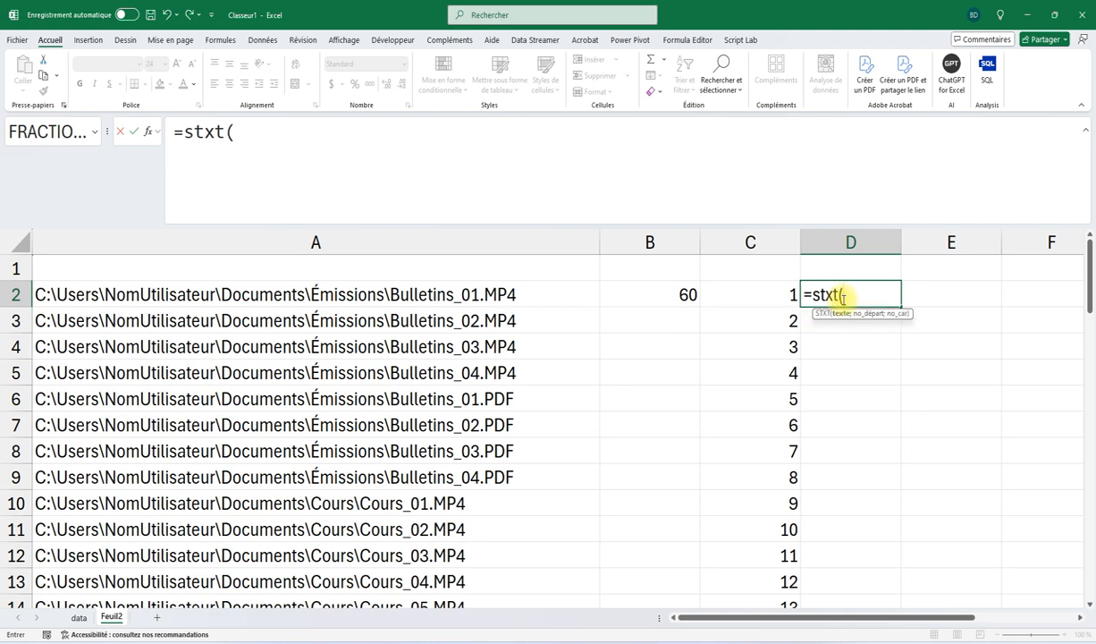
{"action": "left_click", "coordinate": [277, 294]}
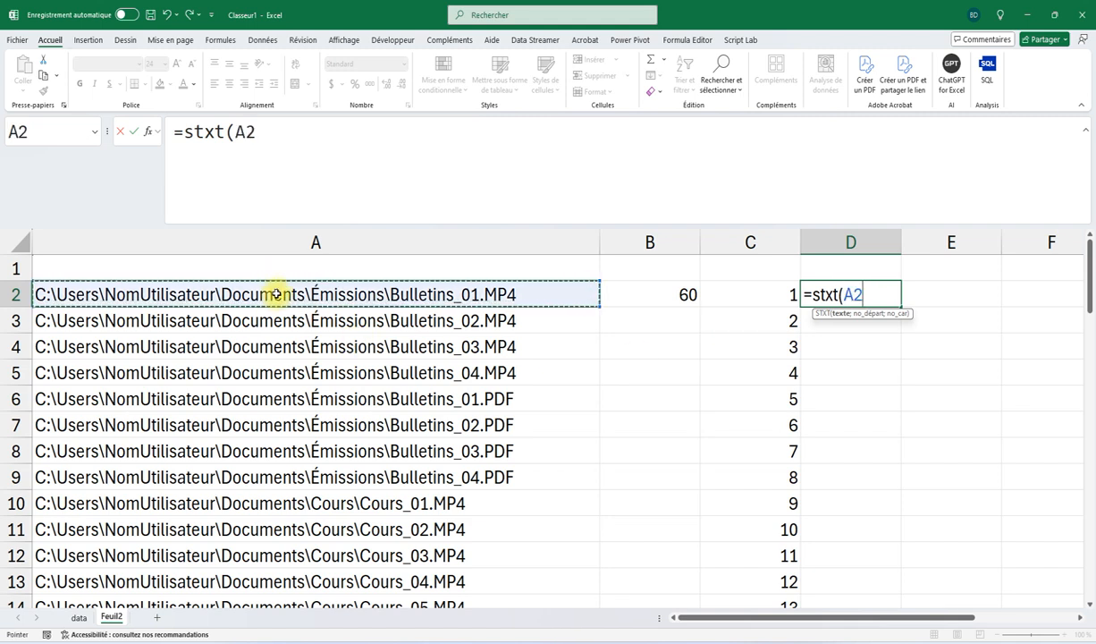
{"action": "type", "text": ";"}
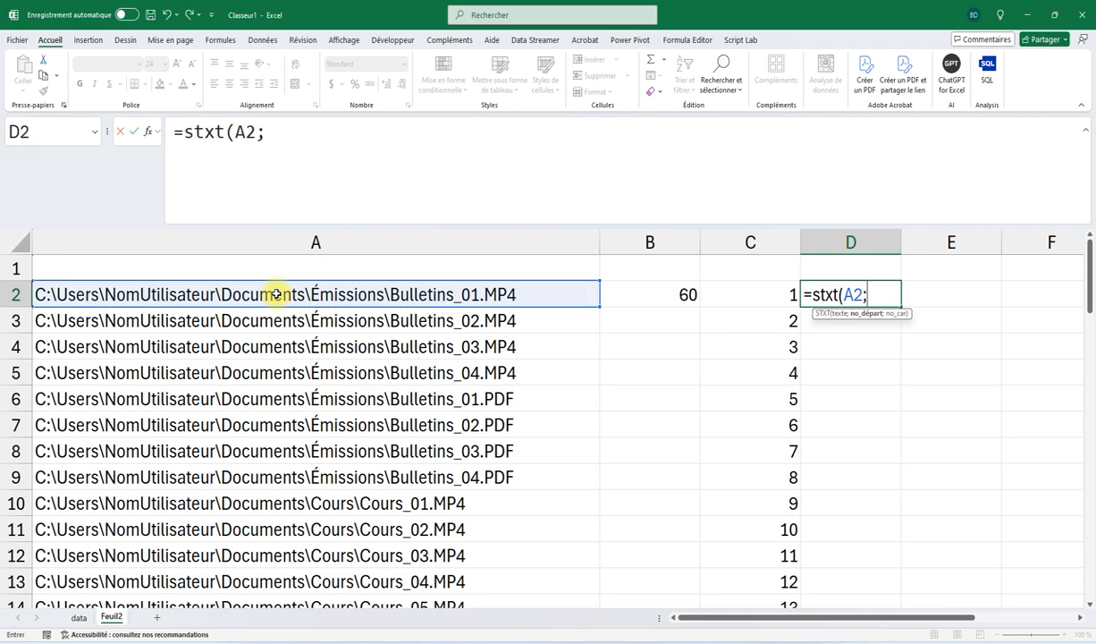
{"action": "type", "text": "1;1"}
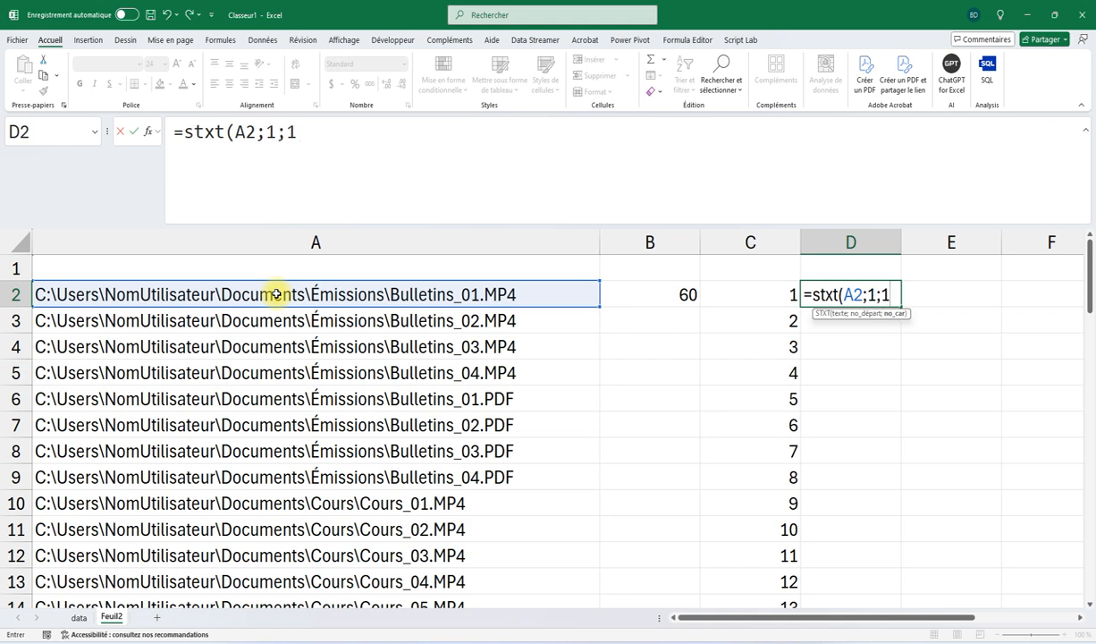
{"action": "type", "text": ")"}
{"action": "key", "text": "Return"}
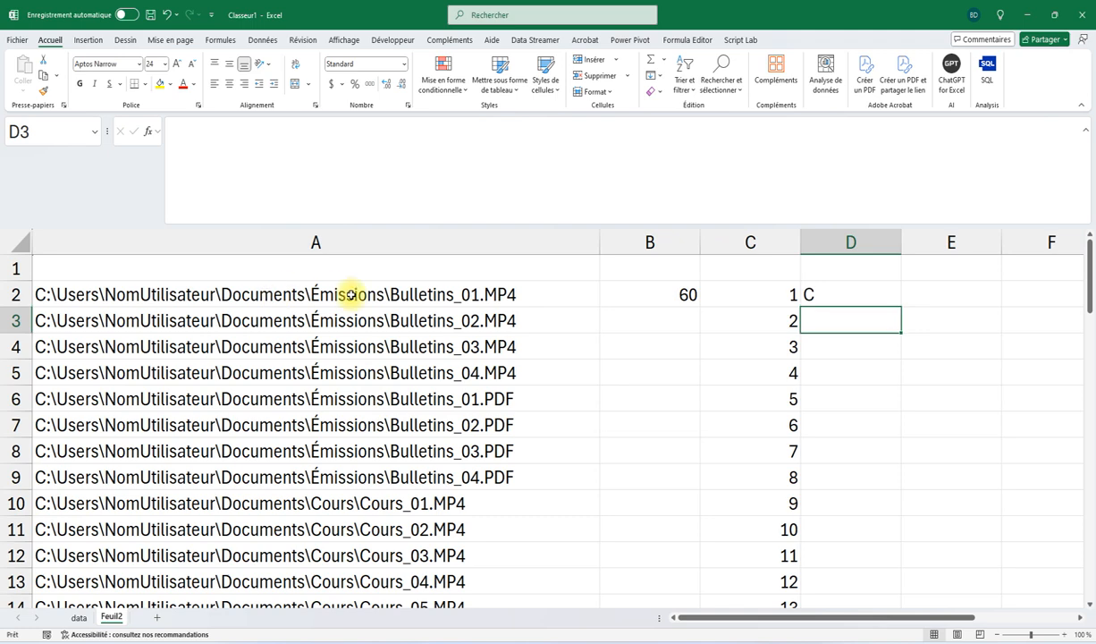
- Set the number of characters extracted by the STXT formula in D2 to 2
{"action": "left_click", "coordinate": [847, 295]}
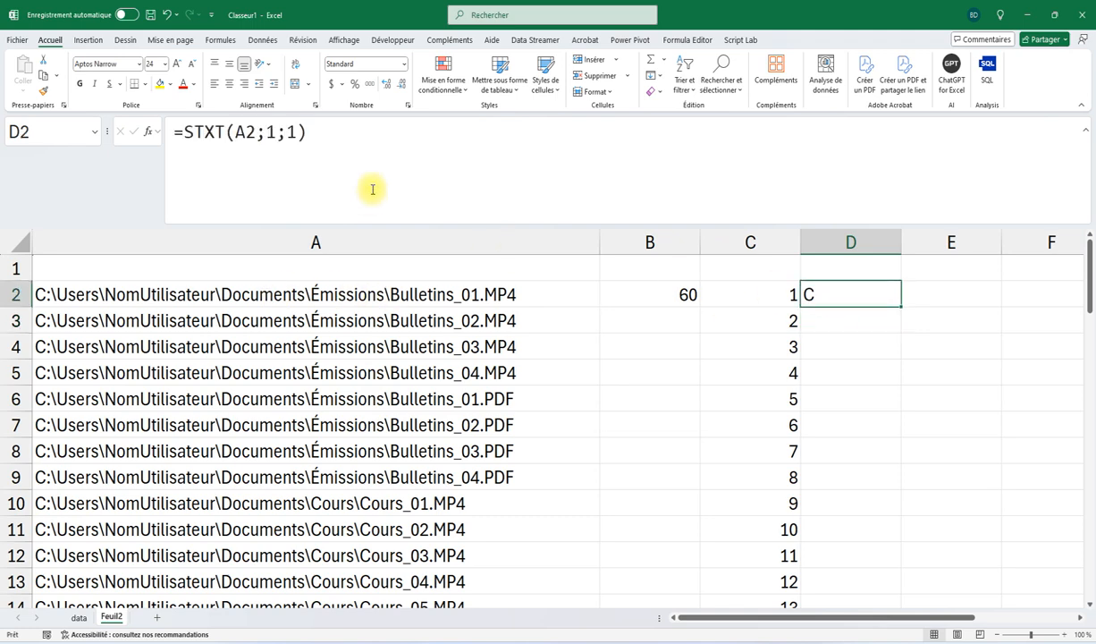
{"action": "left_click", "coordinate": [289, 133]}
{"action": "type", "text": "2"}
{"action": "key", "text": "Delete"}
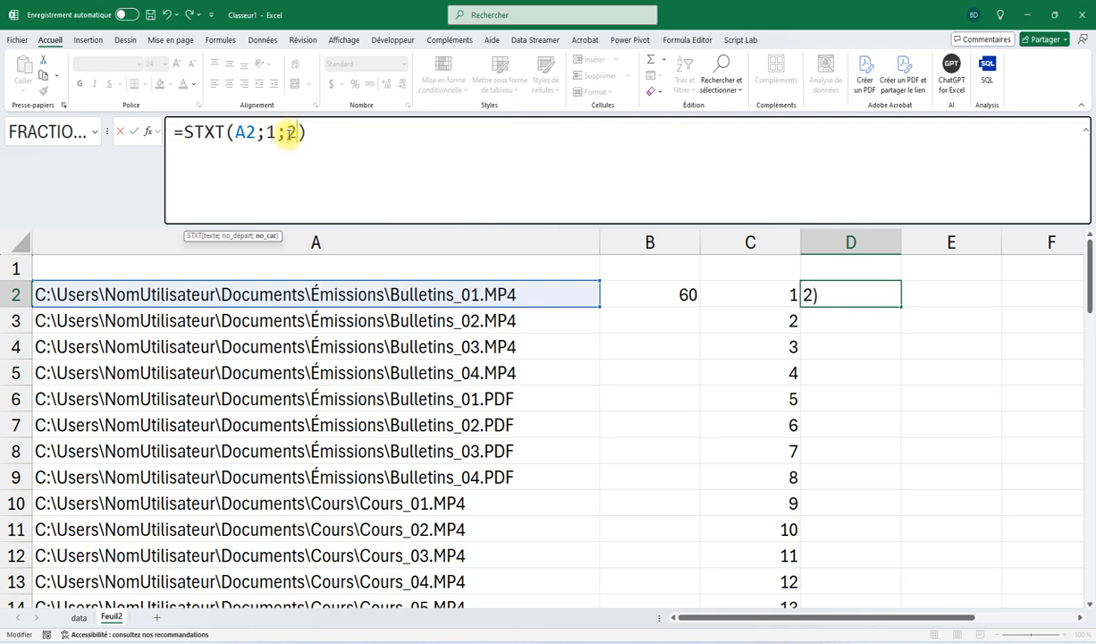
{"action": "key", "text": "Return"}
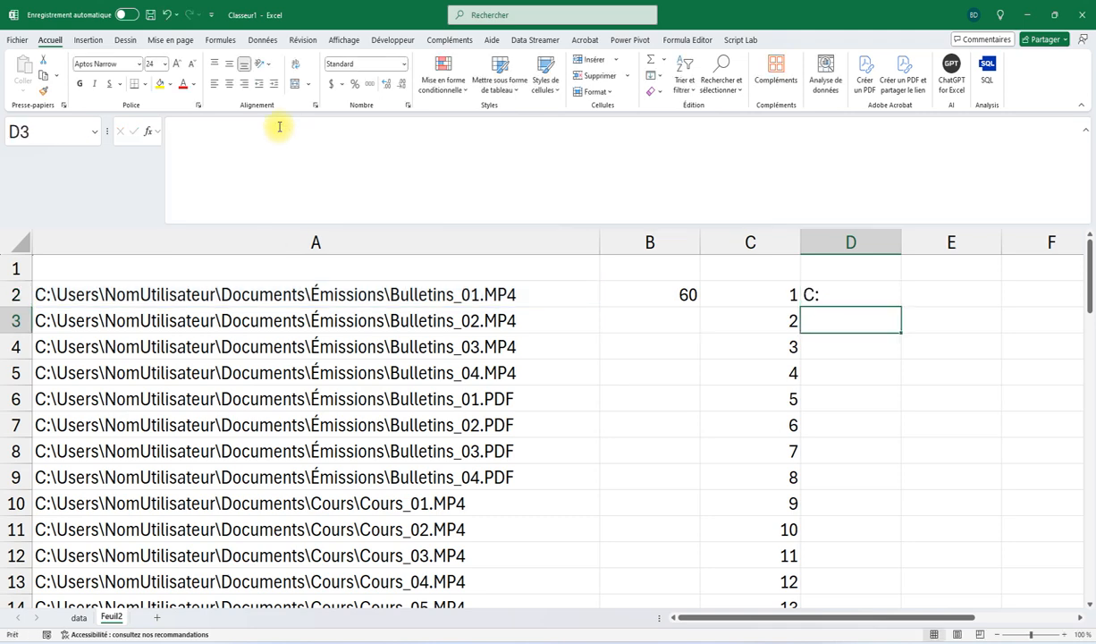
- Set the number of characters extracted by the STXT formula in D2 to 3
{"action": "left_click", "coordinate": [821, 291]}
{"action": "left_click", "coordinate": [288, 134]}
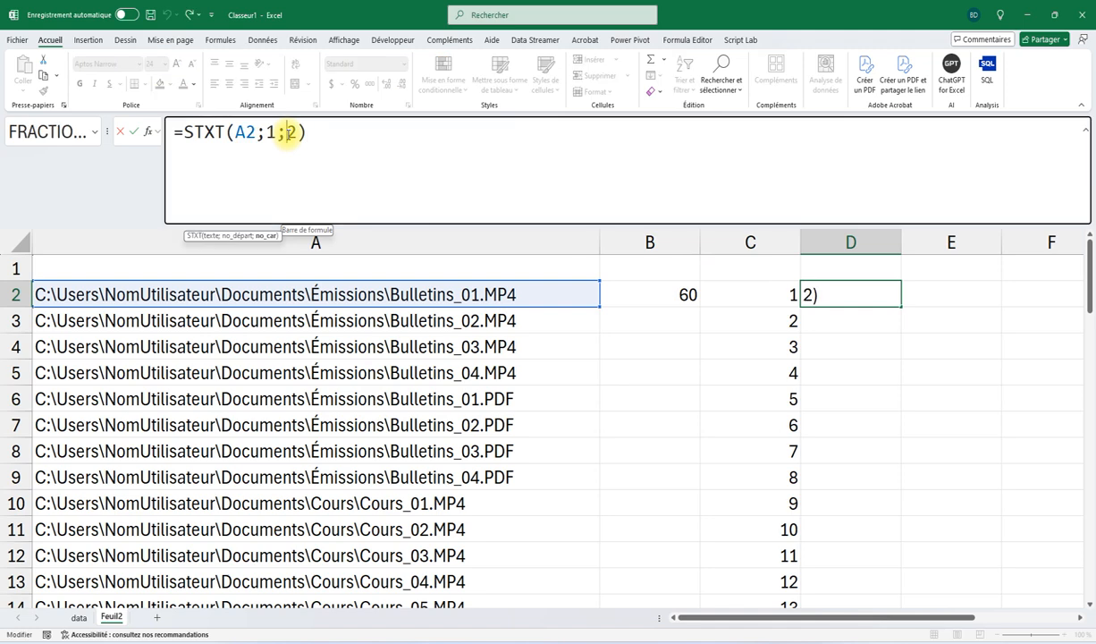
{"action": "type", "text": "3"}
{"action": "key", "text": "Delete"}
{"action": "key", "text": "Return"}
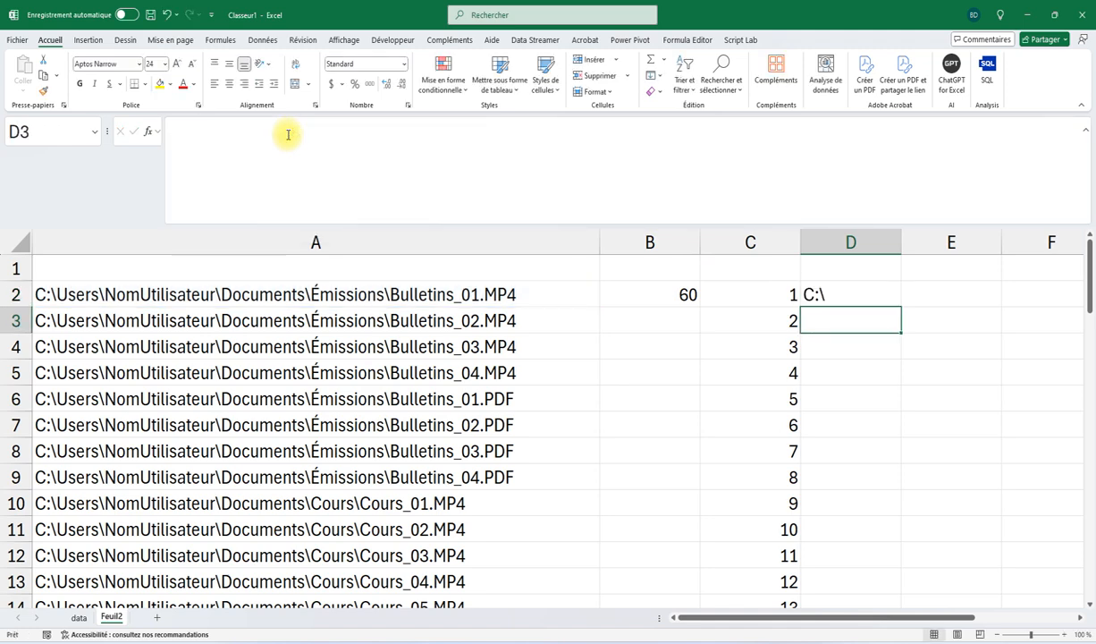
- Set the number of characters extracted by the STXT formula in D2 to 1
{"action": "left_click", "coordinate": [820, 293]}
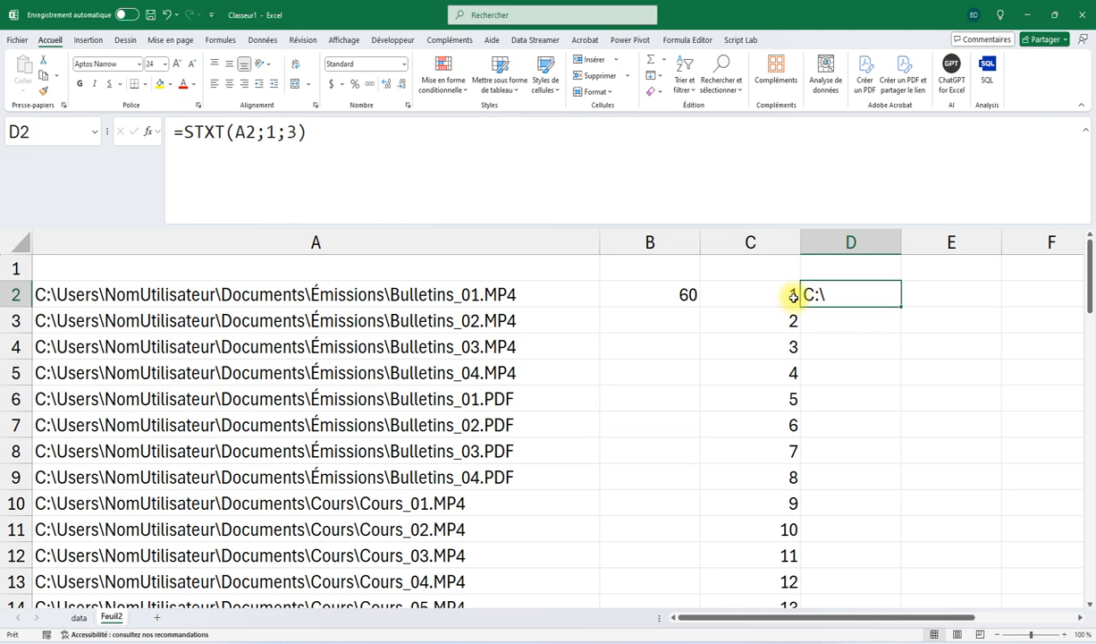
{"action": "left_click", "coordinate": [283, 132]}
{"action": "type", "text": "1"}
{"action": "key", "text": "Delete"}
{"action": "key", "text": "Return"}
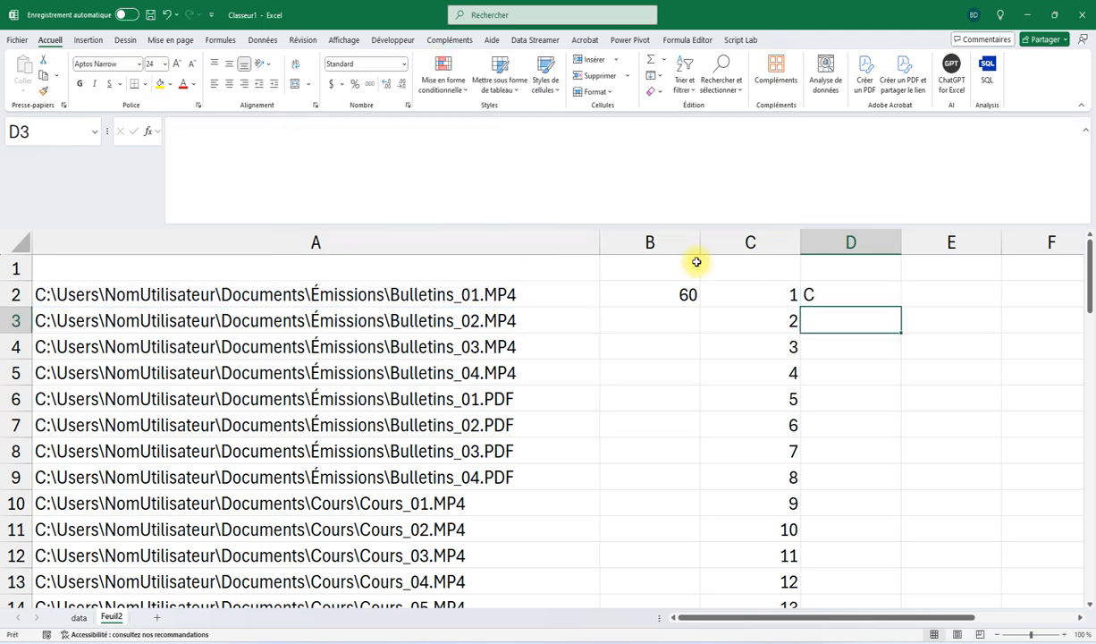
- Replace the fixed start position in the D2 STXT formula with a reference to cell C2
{"action": "left_click", "coordinate": [808, 293]}
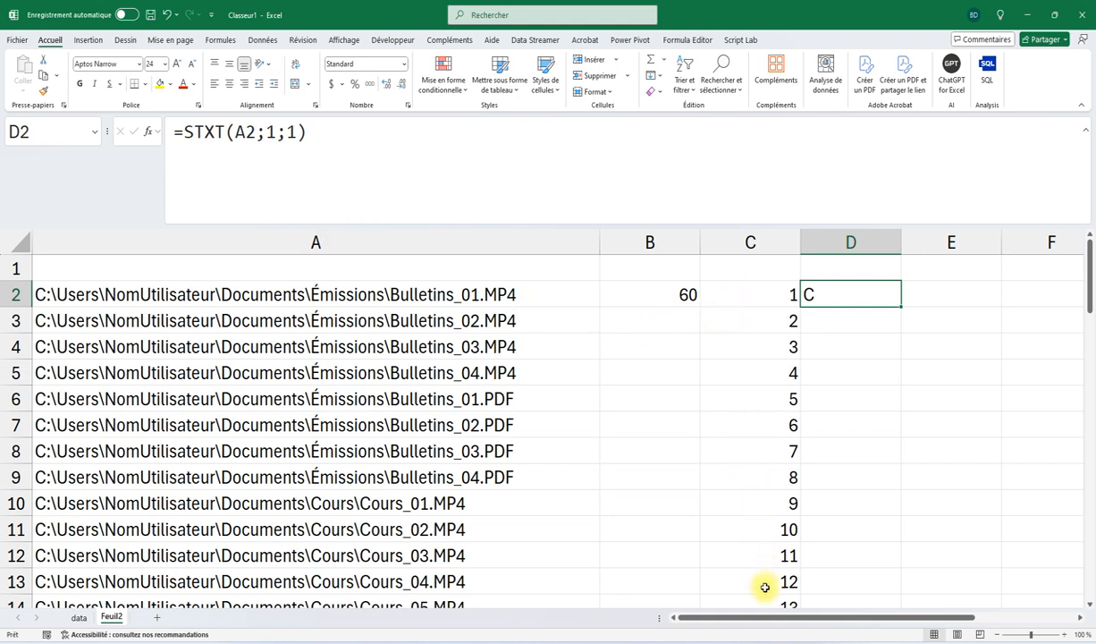
{"action": "left_click", "coordinate": [268, 134]}
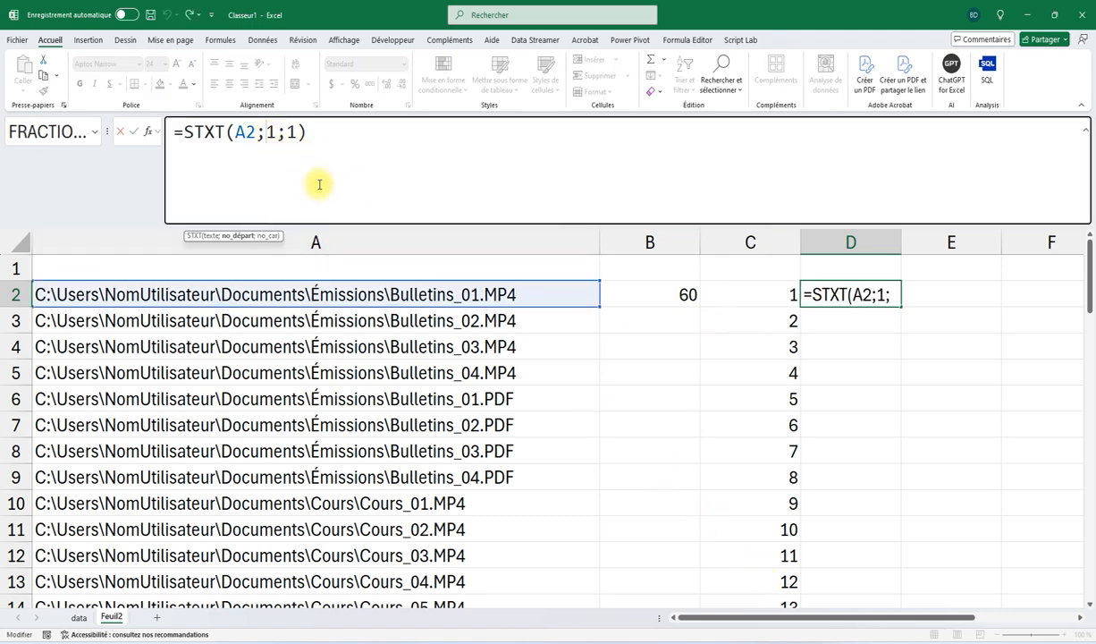
{"action": "left_click", "coordinate": [733, 301]}
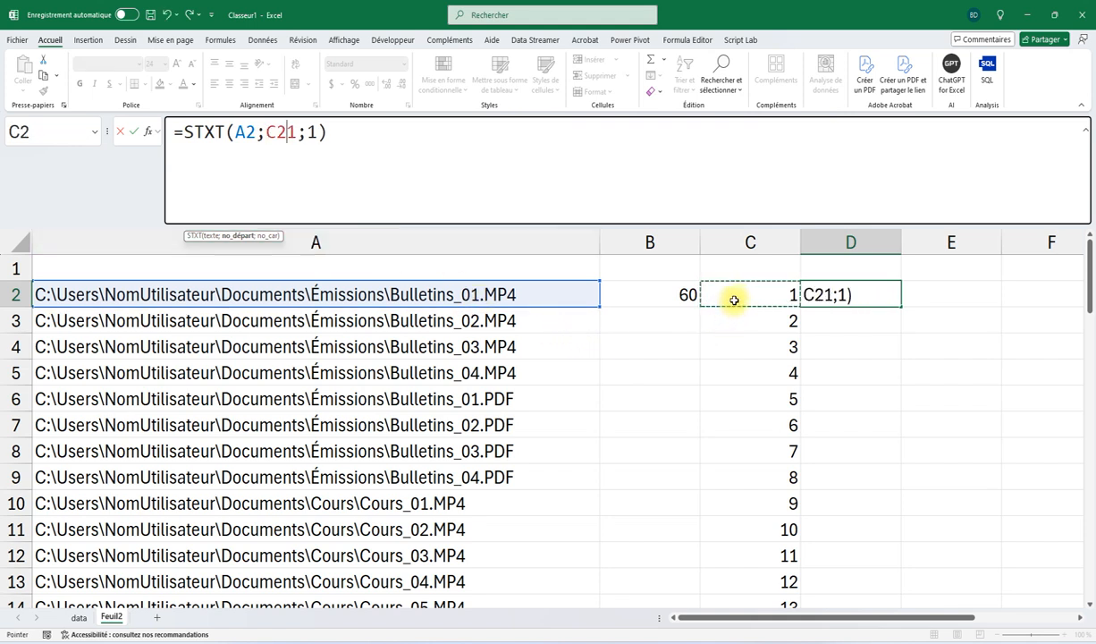
{"action": "key", "text": "Delete"}
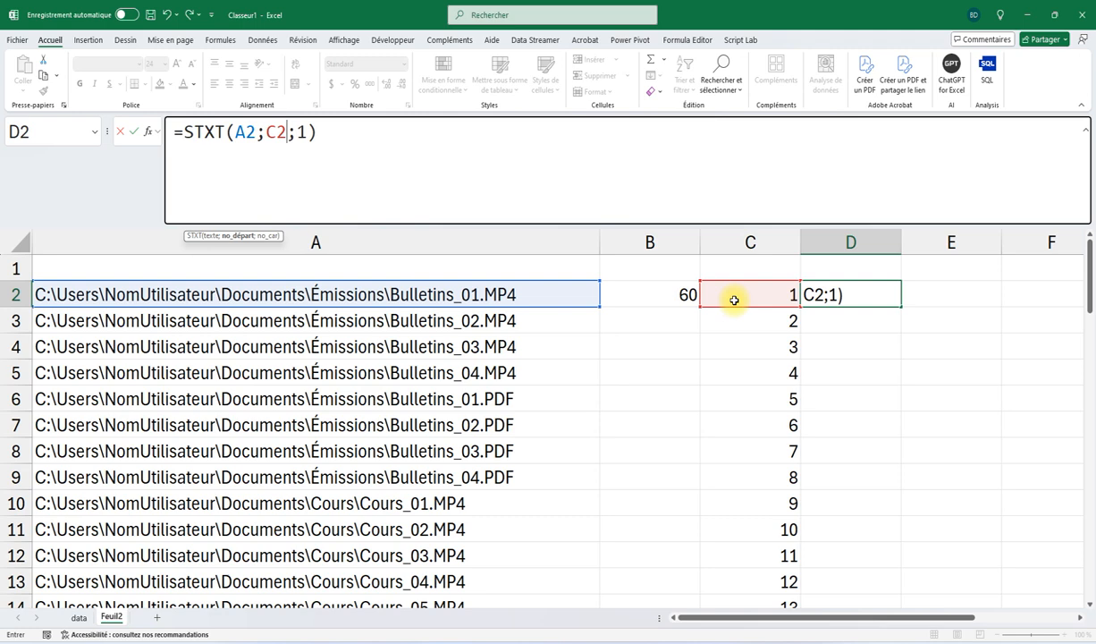
{"action": "key", "text": "Return"}
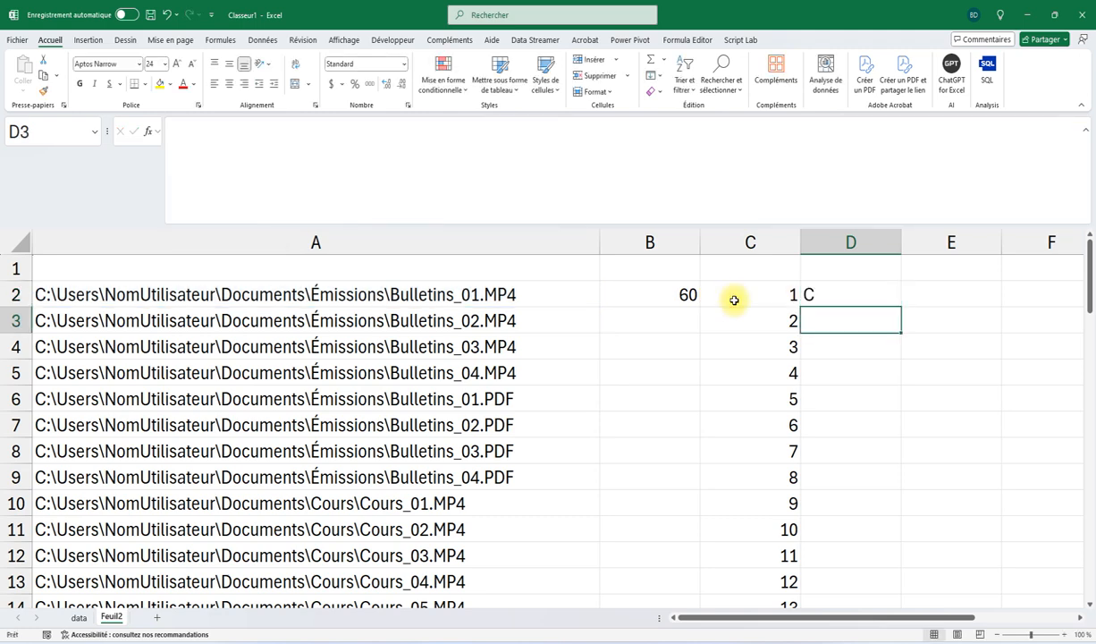
- Lock the row of the path reference in the D2 STXT formula as A$2
{"action": "left_click", "coordinate": [835, 295]}
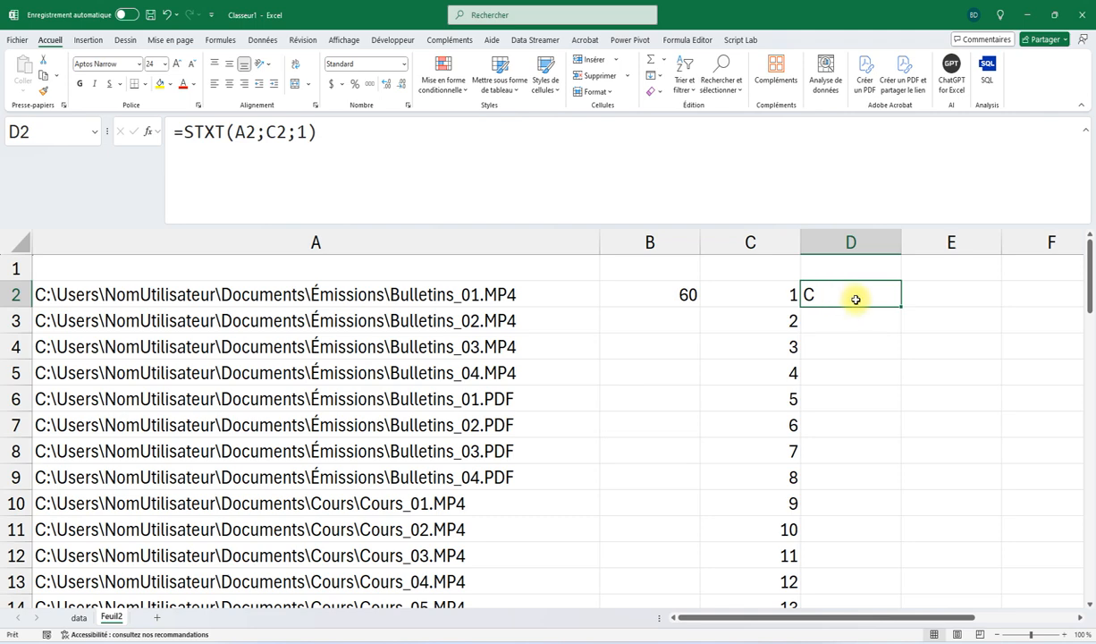
{"action": "left_click", "coordinate": [243, 132]}
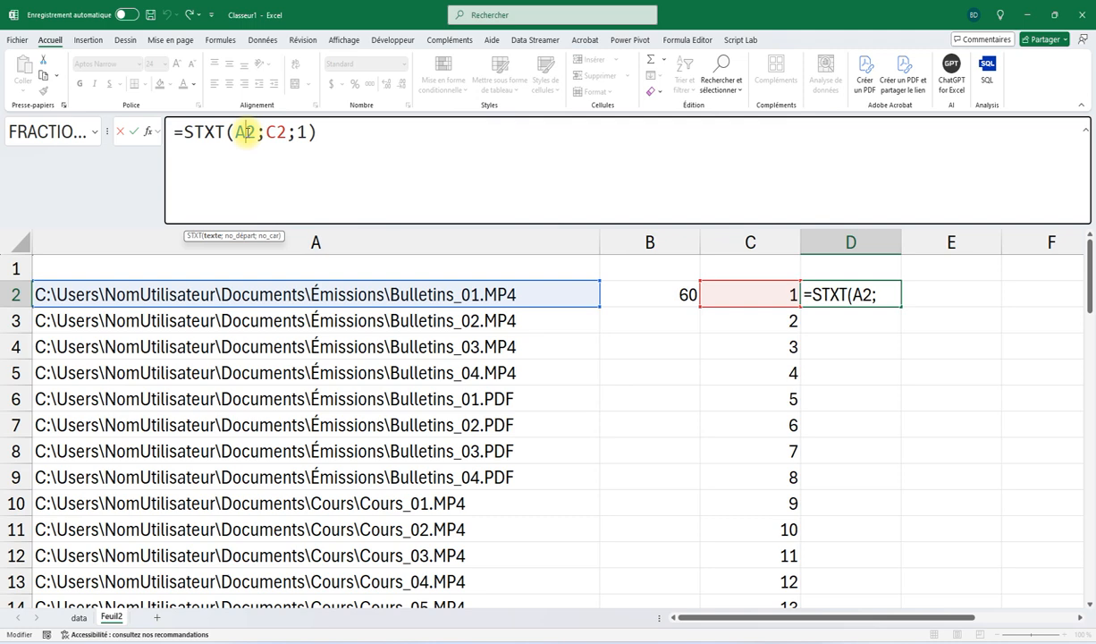
{"action": "type", "text": "$"}
{"action": "key", "text": "Return"}
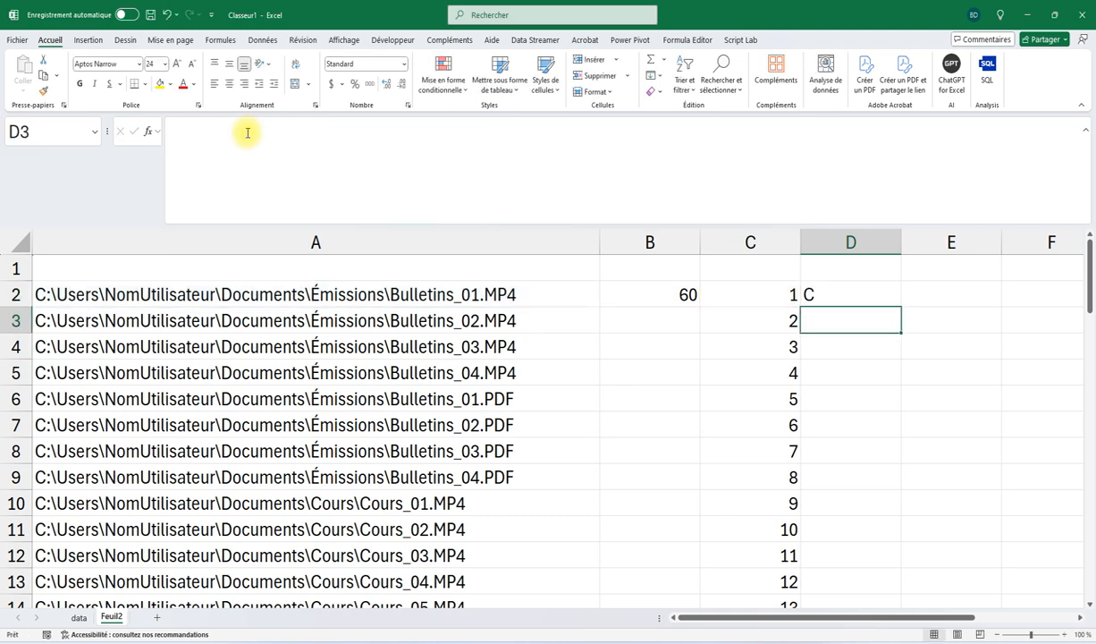
- Fill the D2 formula down column D for every numbered position and check the last backslash before the file name
{"action": "left_click", "coordinate": [819, 301]}
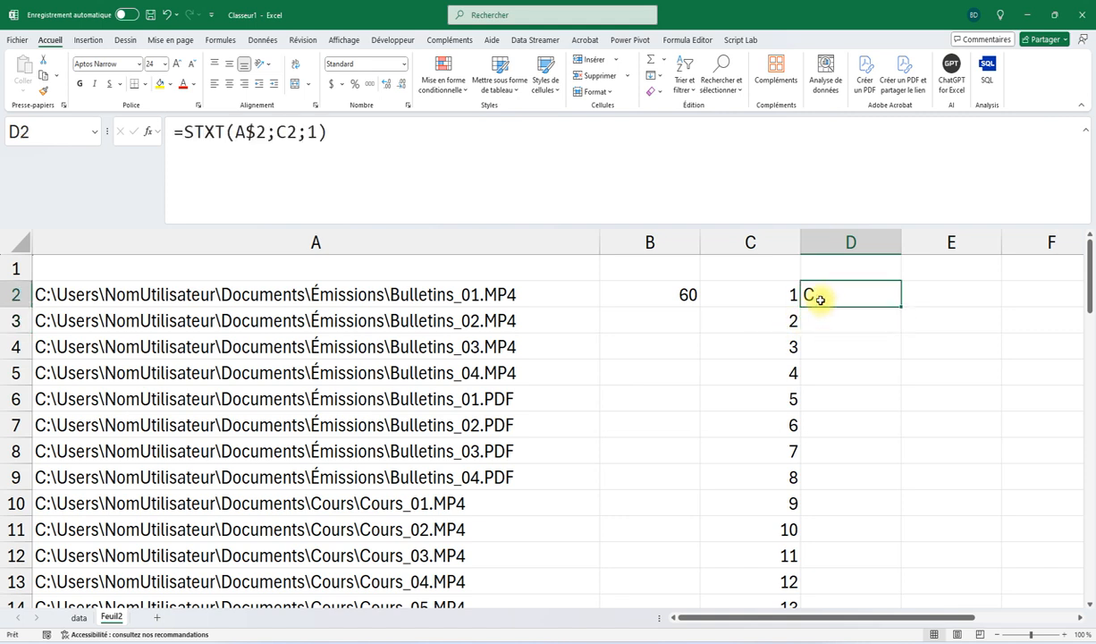
{"action": "double_click", "coordinate": [901, 308]}
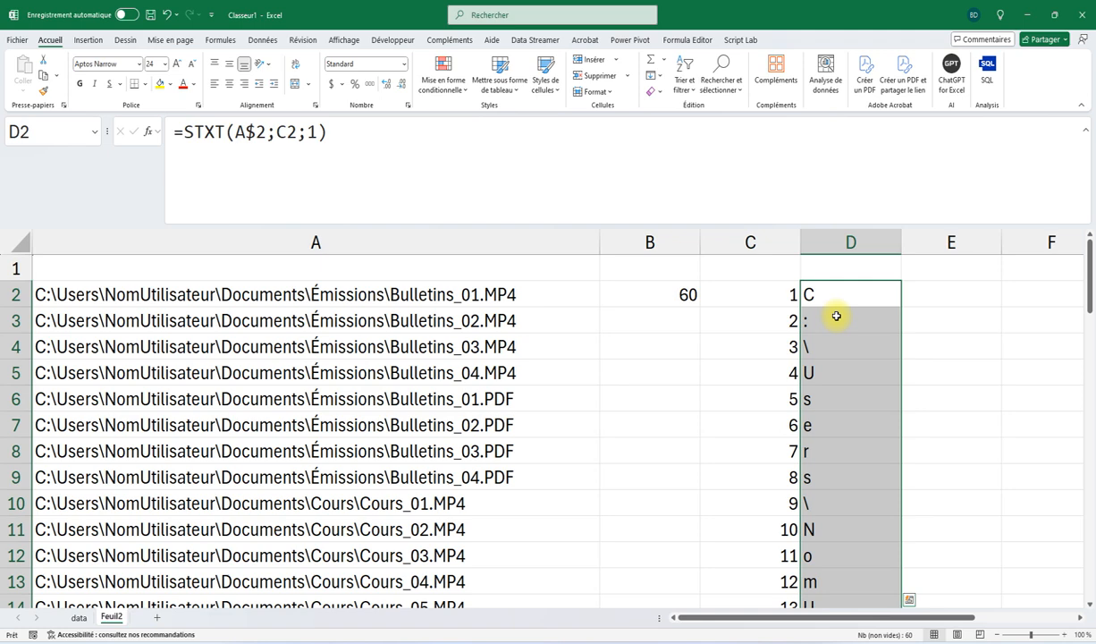
{"action": "scroll", "coordinate": [836, 321], "scroll_direction": "down", "scroll_amount": 14}
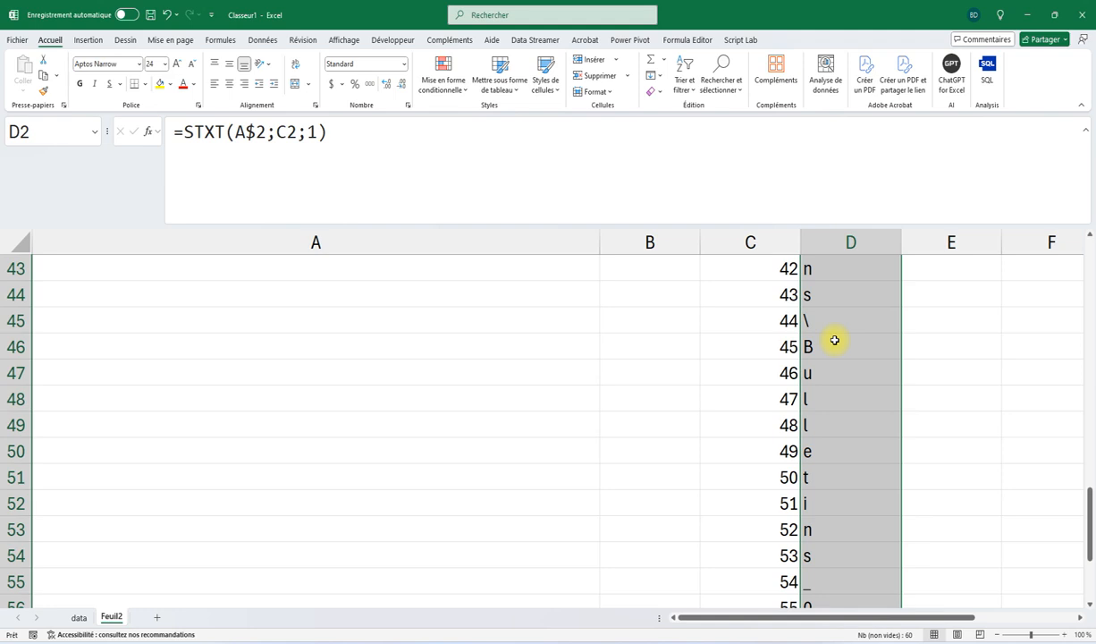
{"action": "left_click", "coordinate": [813, 322]}
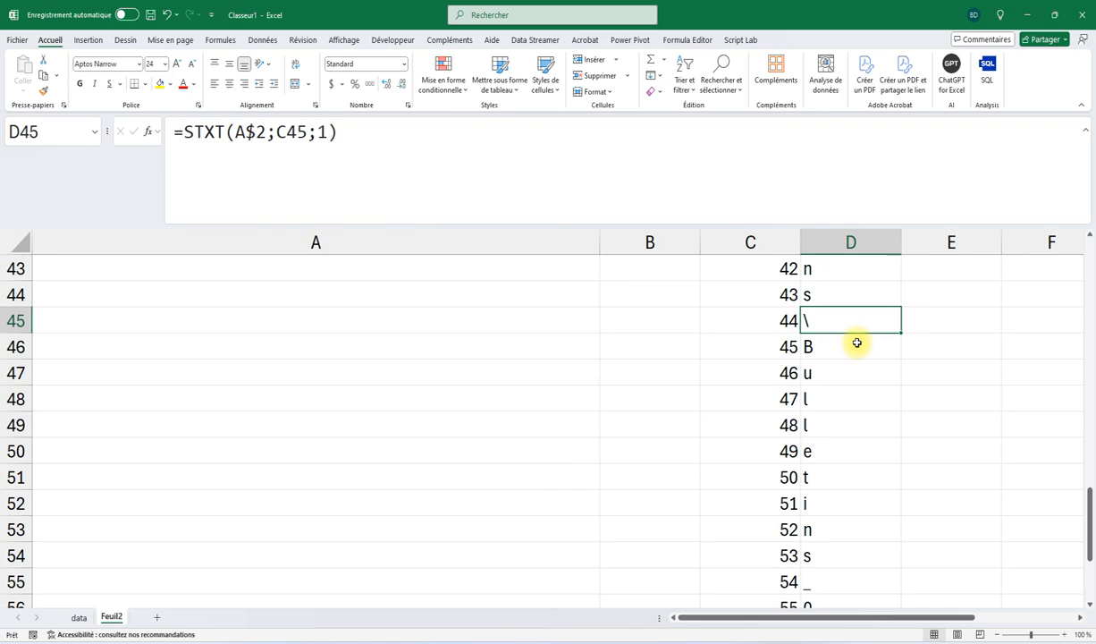
{"action": "scroll", "coordinate": [857, 343], "scroll_direction": "up", "scroll_amount": 14}
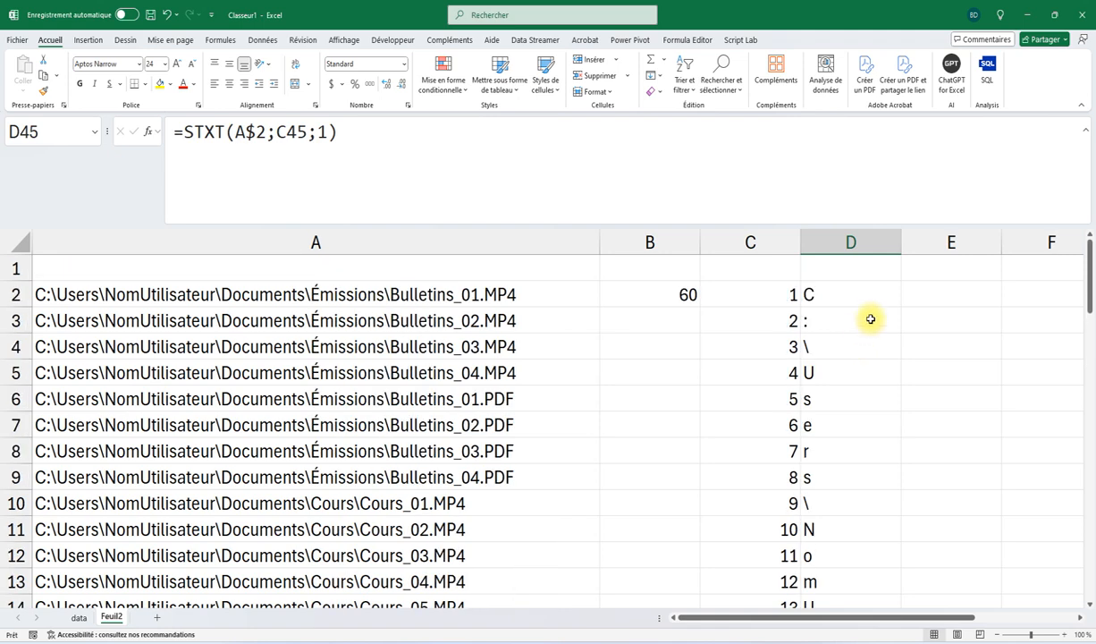
- Enter =D2="\" in cell E2 to test for a backslash, and copy it down to E4
{"action": "left_click", "coordinate": [914, 296]}
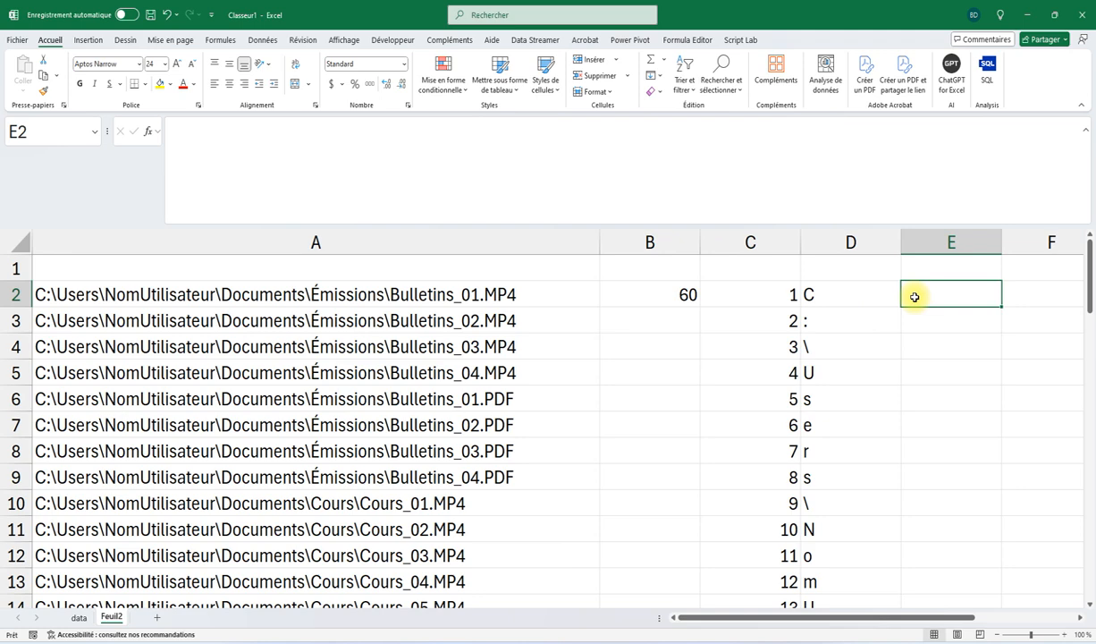
{"action": "type", "text": "="}
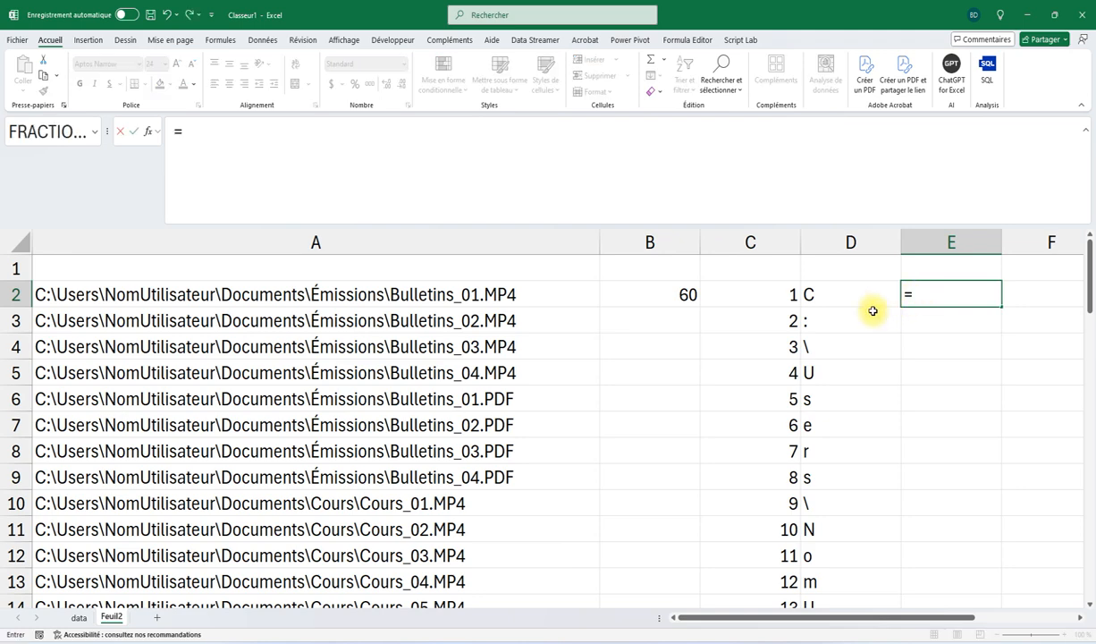
{"action": "left_click", "coordinate": [834, 297]}
{"action": "type", "text": "="}
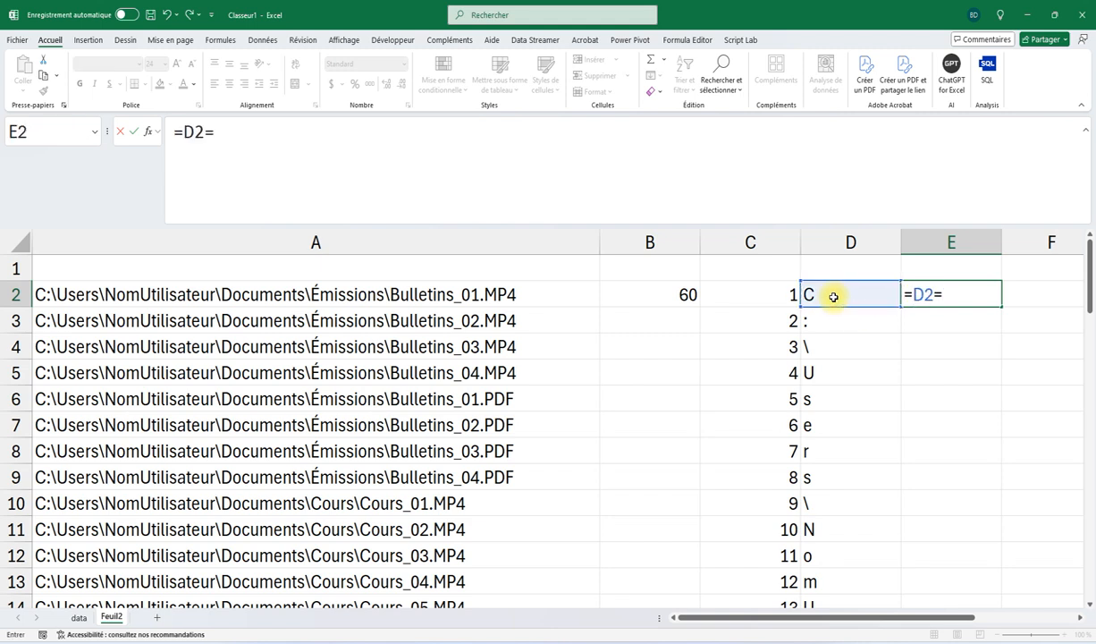
{"action": "type", "text": "\"\\\""}
{"action": "key", "text": "Return"}
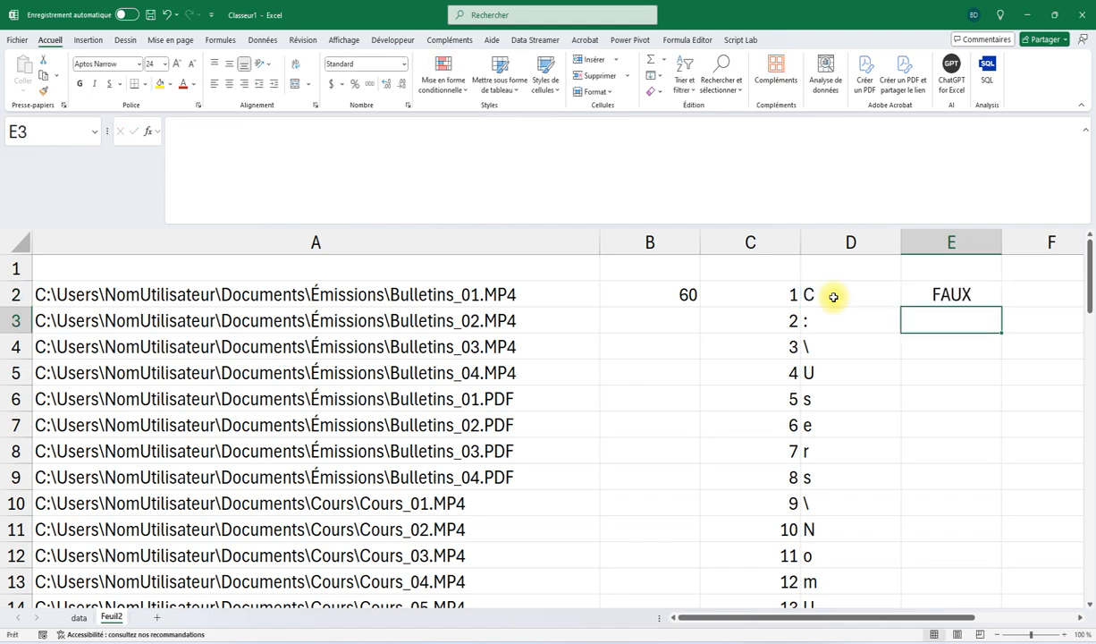
{"action": "left_click", "coordinate": [941, 291]}
{"action": "left_click_drag", "start_coordinate": [1002, 308], "coordinate": [998, 355]}
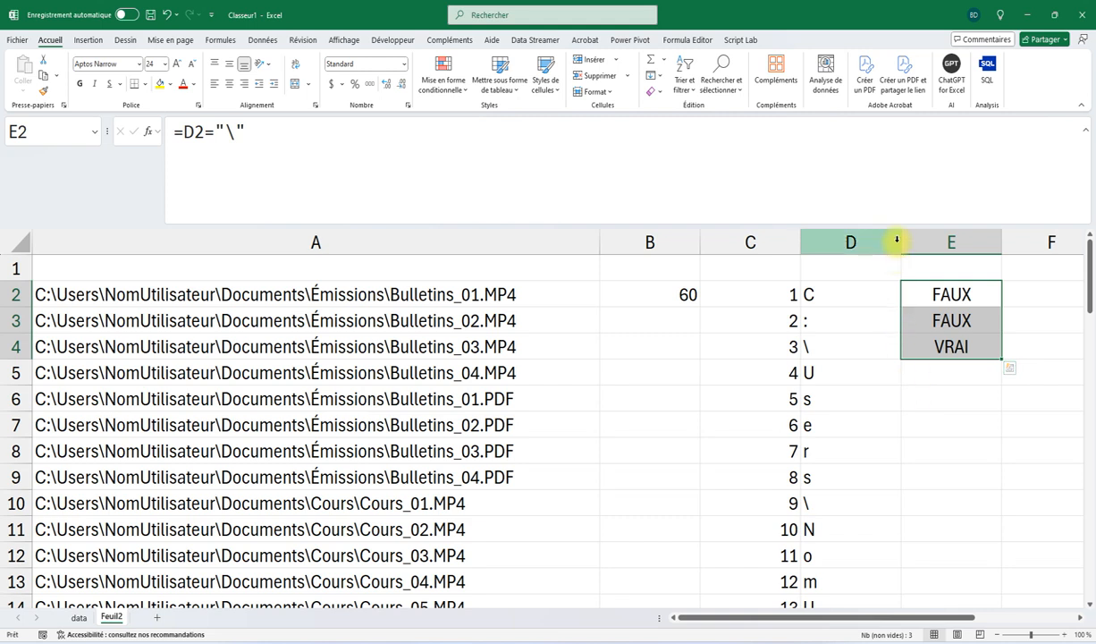
- Narrow columns D and C to fit their contents, and fill the backslash test from E4 down the rest of column E
{"action": "left_click_drag", "start_coordinate": [899, 241], "coordinate": [810, 242]}
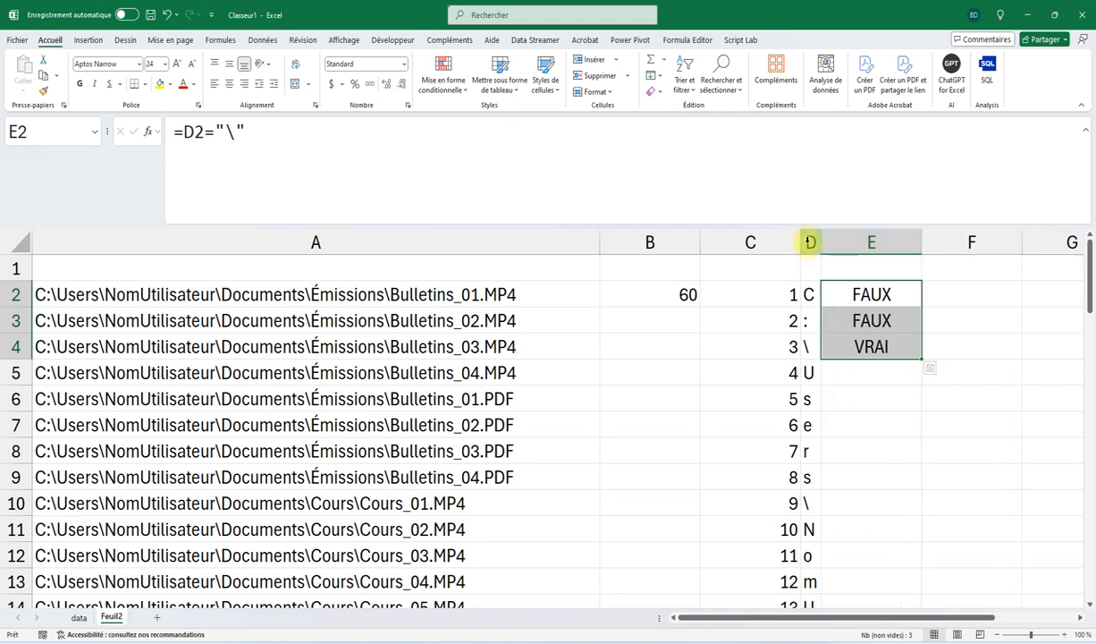
{"action": "double_click", "coordinate": [802, 241]}
{"action": "left_click", "coordinate": [801, 347]}
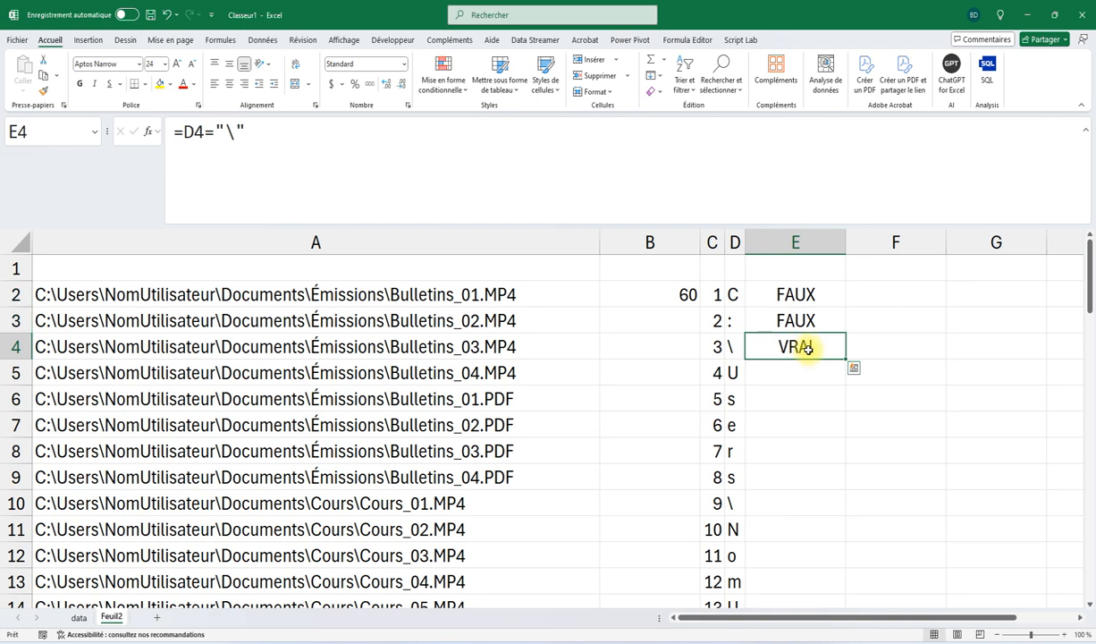
{"action": "double_click", "coordinate": [846, 358]}
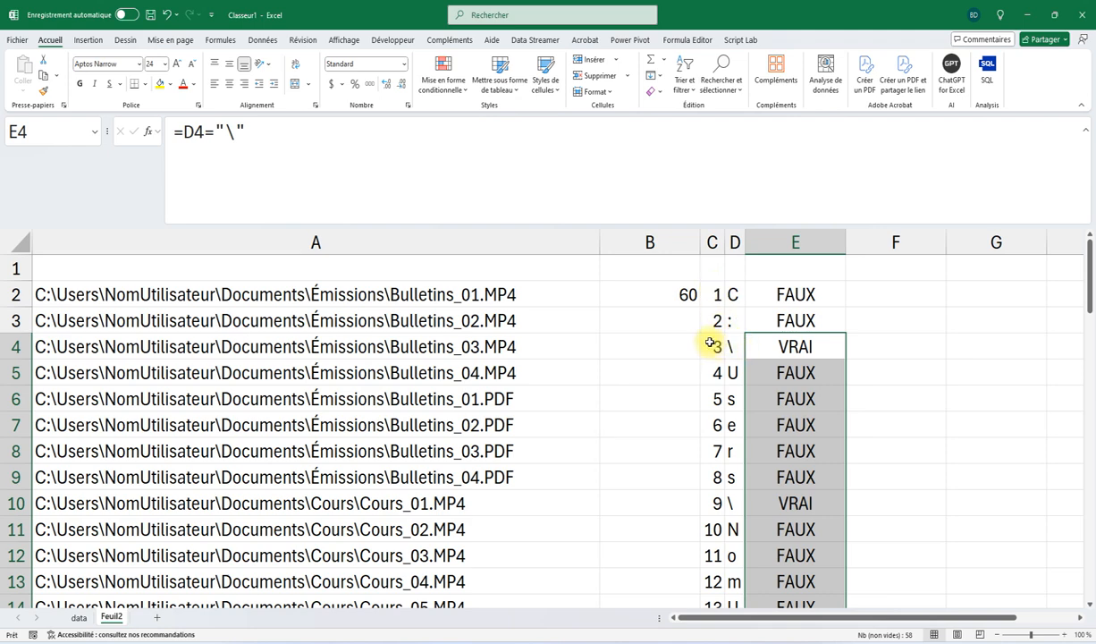
- Enter =FILTRE(C2#;E2:E61) in cell F2 to list only the positions of the backslashes
{"action": "left_click", "coordinate": [874, 305]}
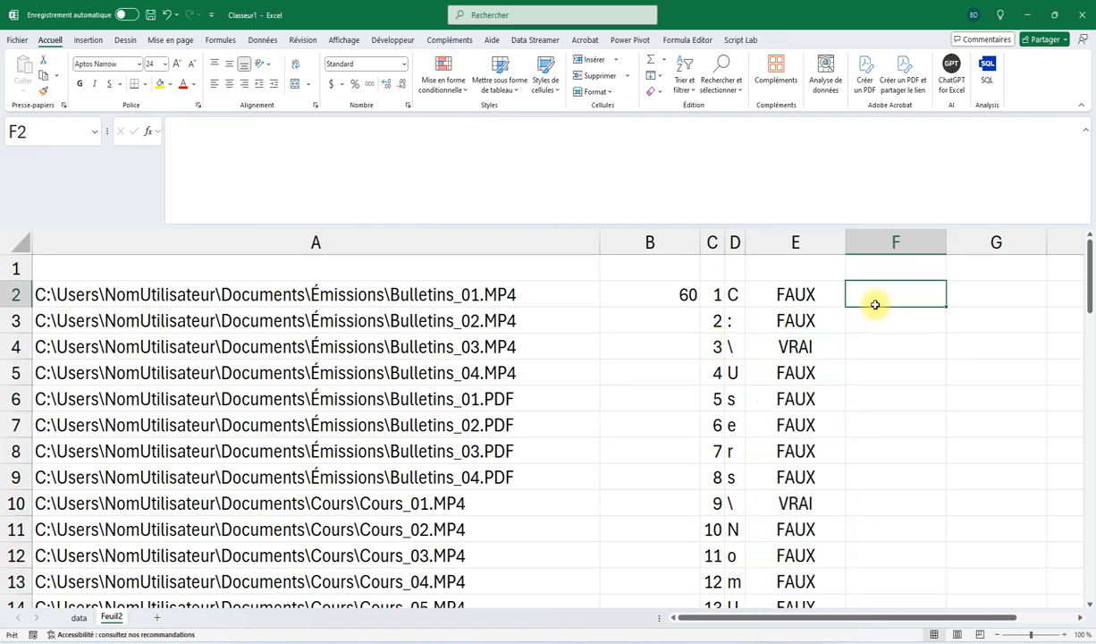
{"action": "type", "text": "=f"}
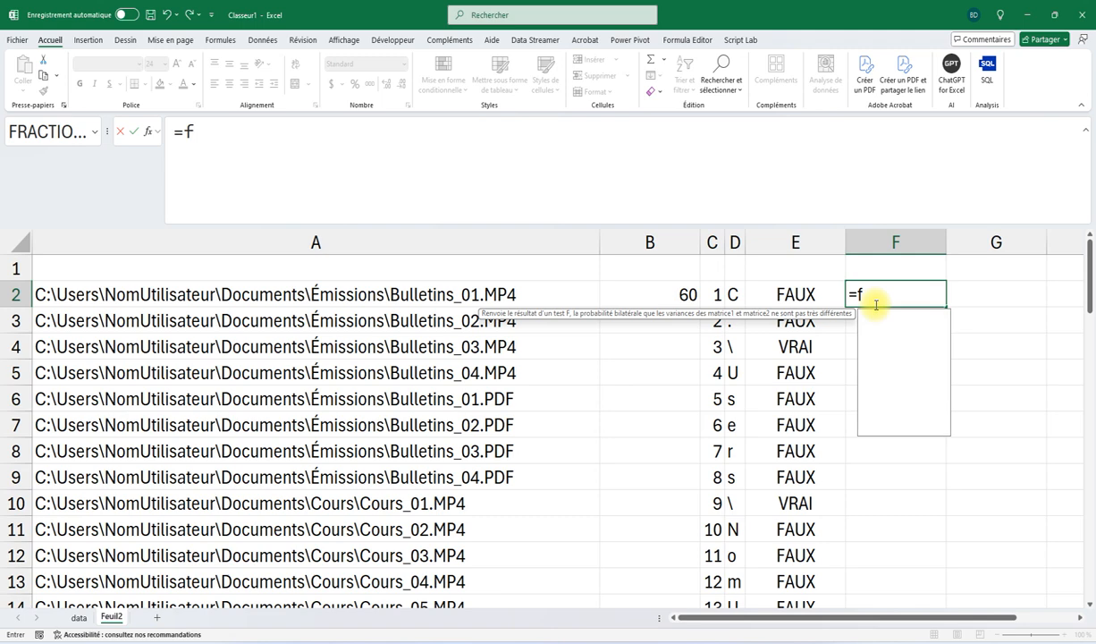
{"action": "type", "text": "iltre("}
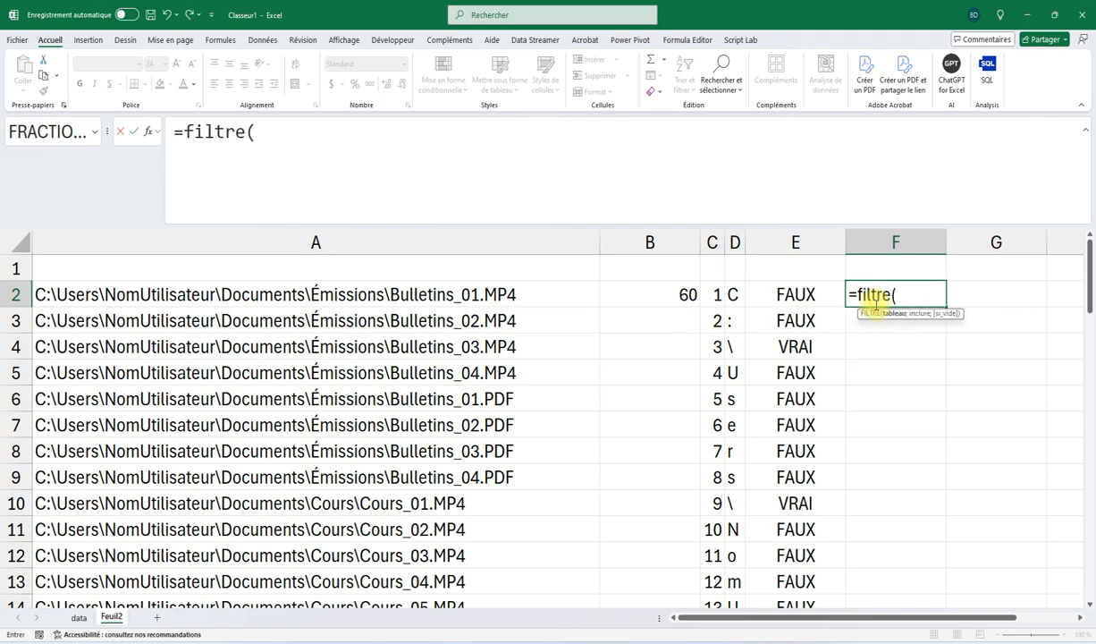
{"action": "left_click", "coordinate": [711, 296]}
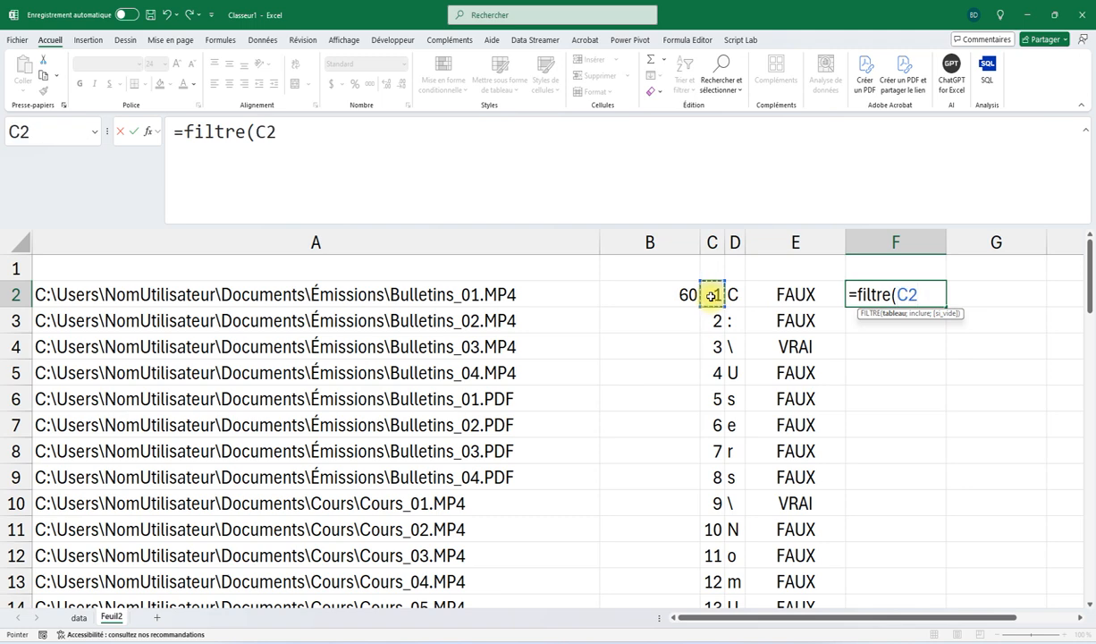
{"action": "type", "text": "#;"}
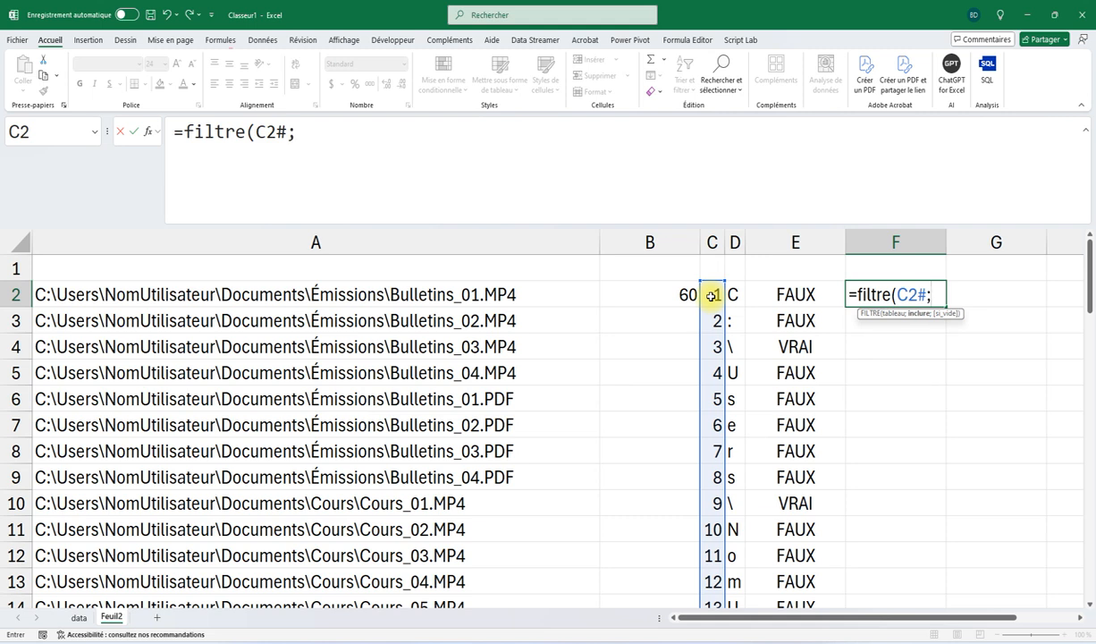
{"action": "left_click", "coordinate": [797, 293]}
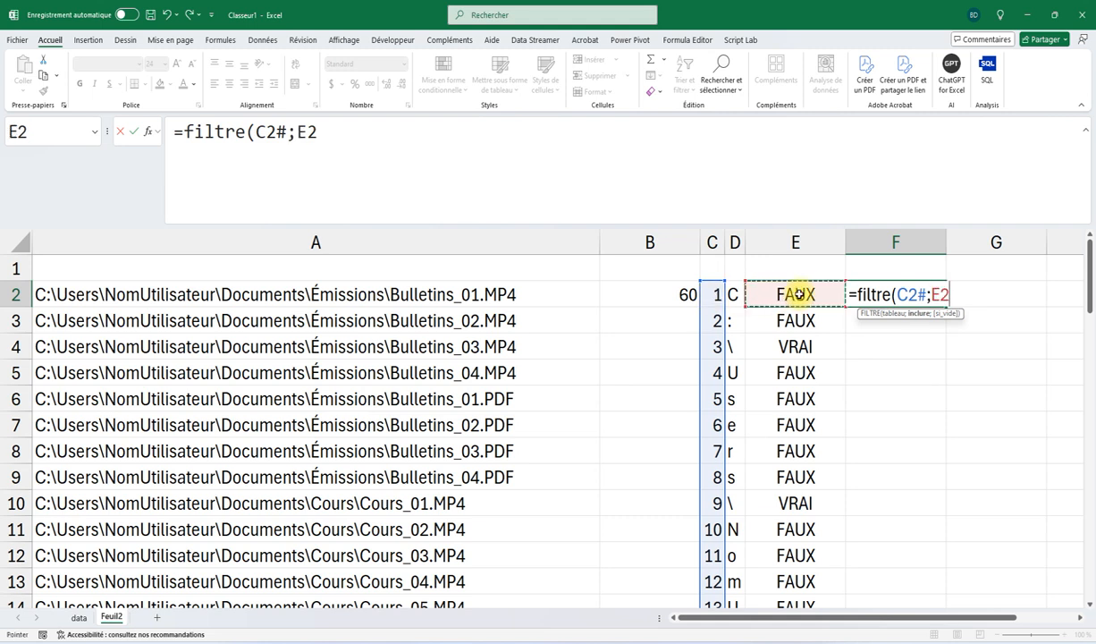
{"action": "key", "text": "ctrl+shift+Down"}
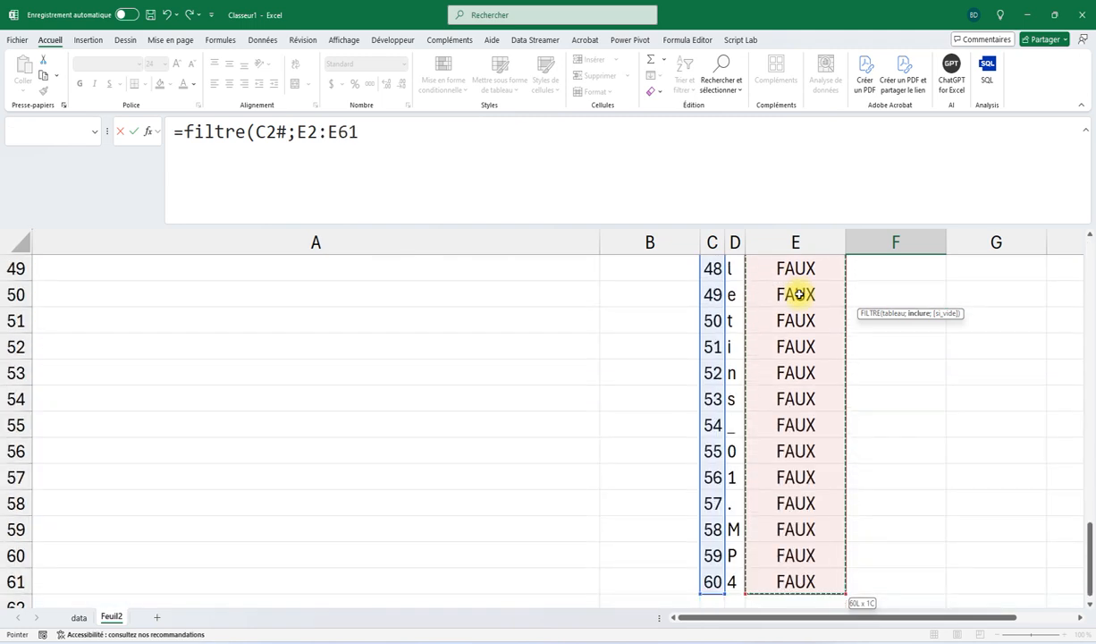
{"action": "type", "text": ")"}
{"action": "key", "text": "Return"}
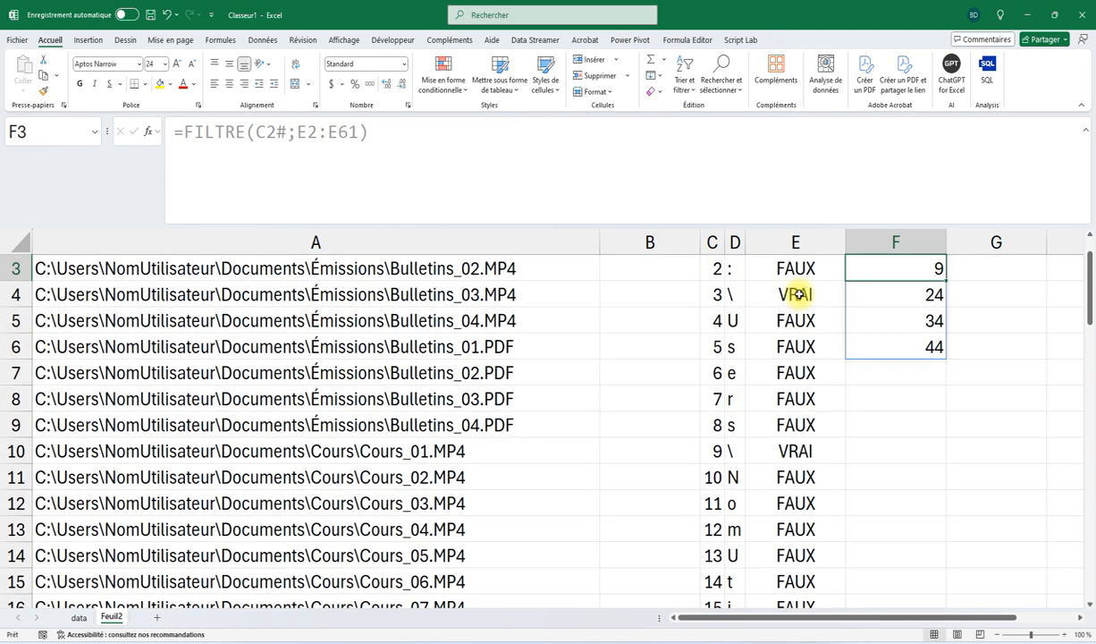
{"action": "scroll", "coordinate": [885, 338], "scroll_direction": "up", "scroll_amount": 1}
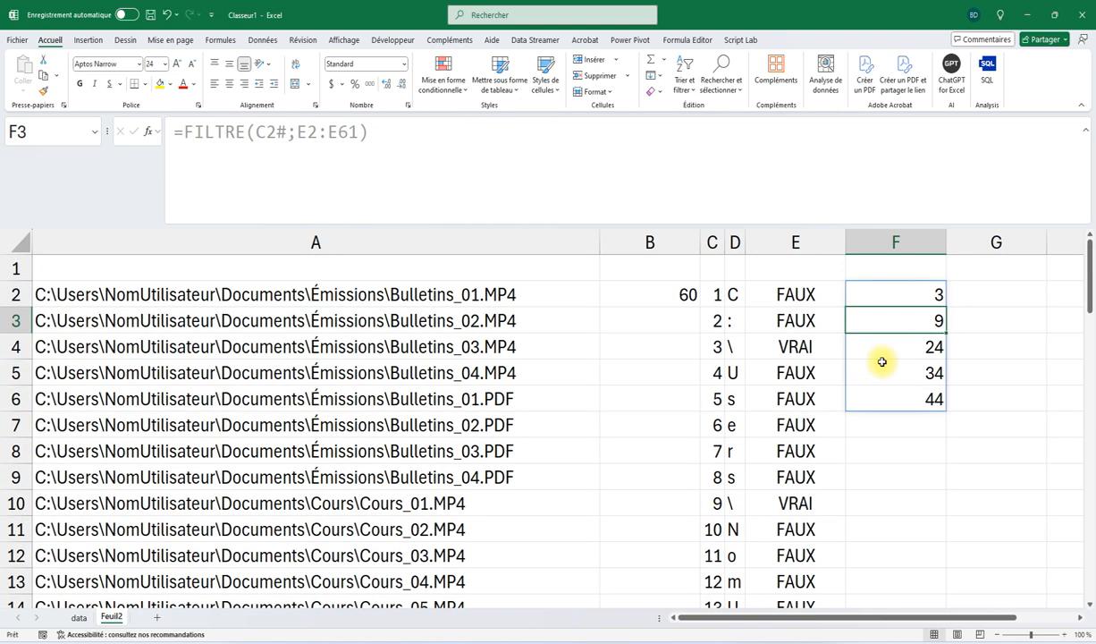
- Wrap the FILTRE formula in cell F2 in MAX, making it =MAX(FILTRE(C2#;E2:E61)), to keep only the last backslash position
{"action": "left_click", "coordinate": [888, 390]}
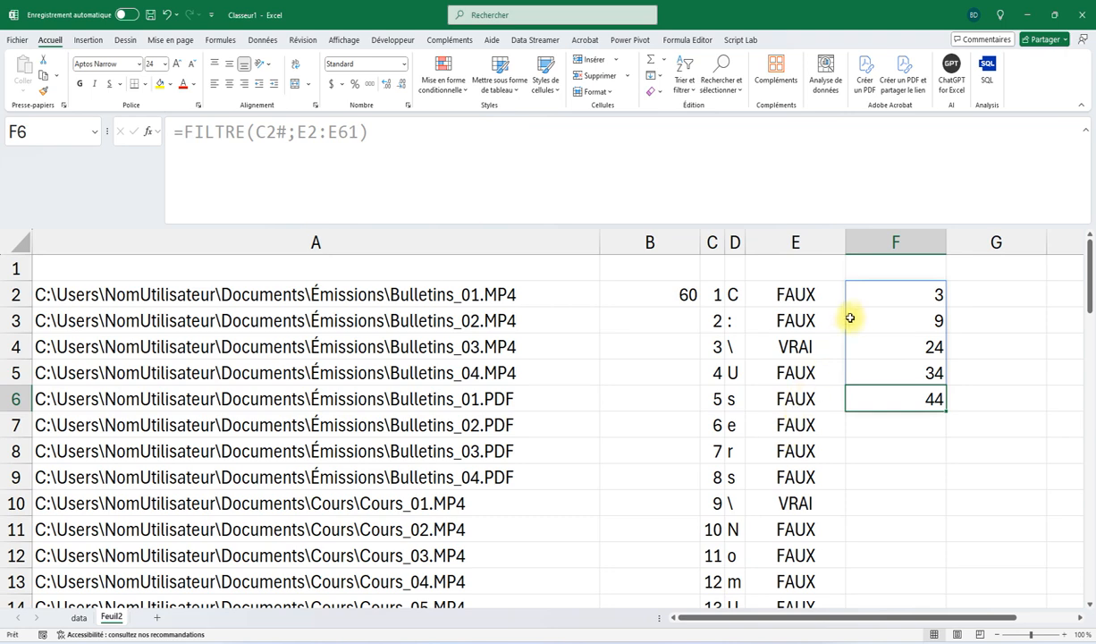
{"action": "left_click", "coordinate": [872, 297]}
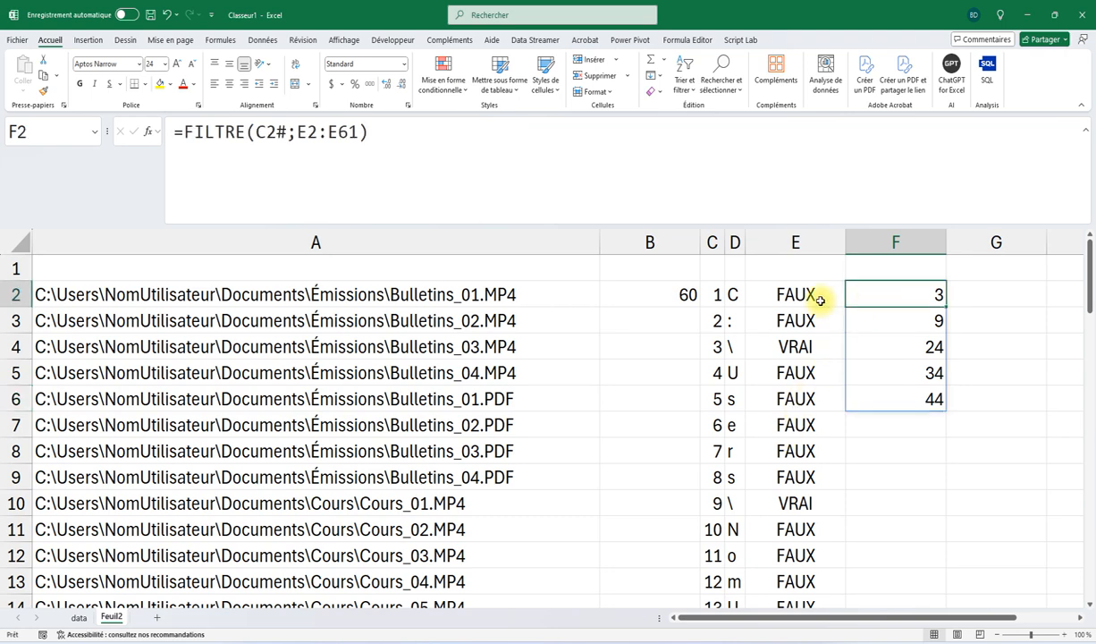
{"action": "left_click", "coordinate": [178, 133]}
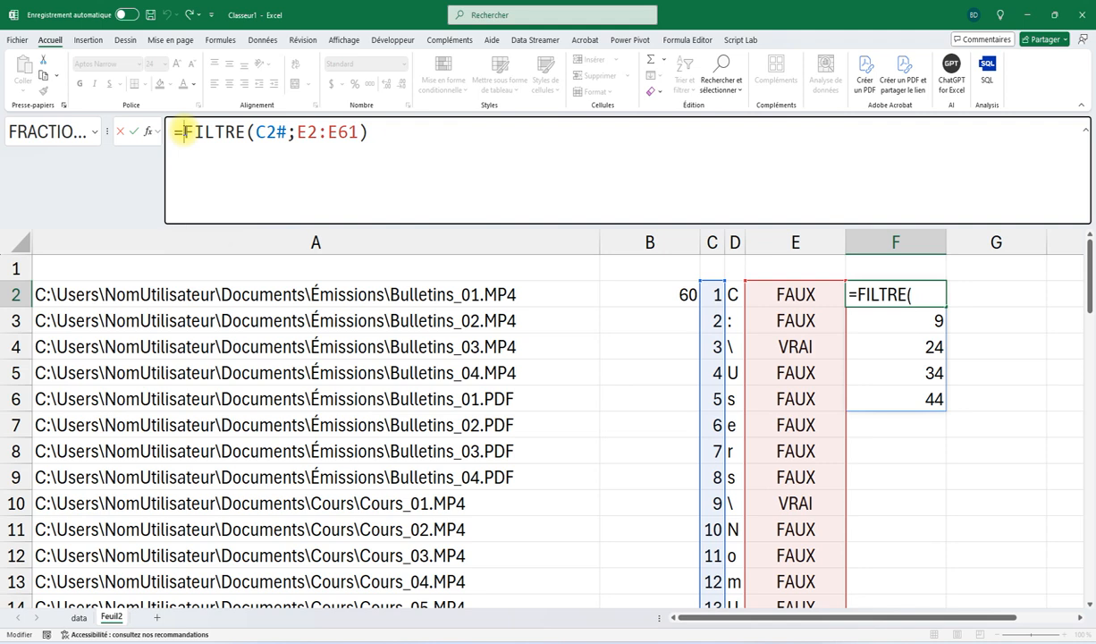
{"action": "type", "text": "max("}
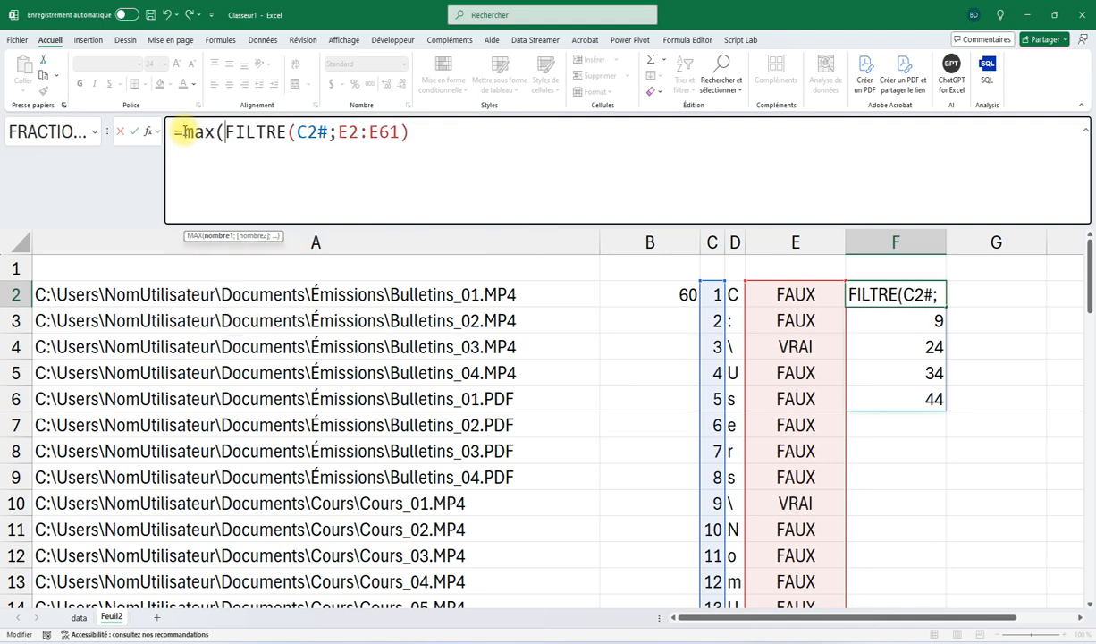
{"action": "left_click", "coordinate": [412, 132]}
{"action": "type", "text": ")"}
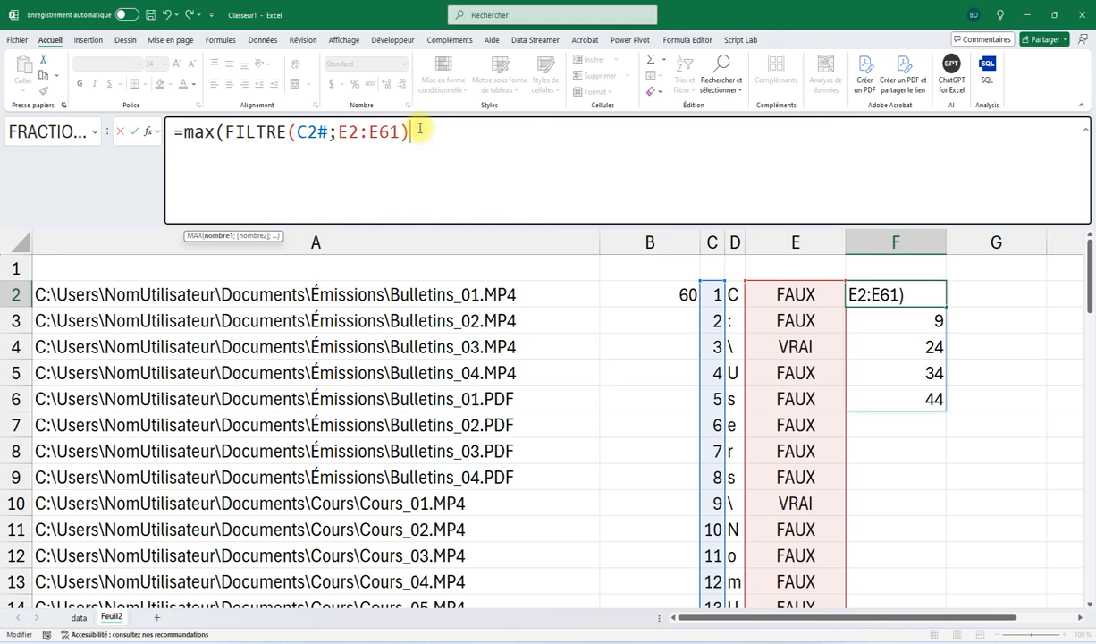
{"action": "type", "text": ")"}
{"action": "key", "text": "Return"}
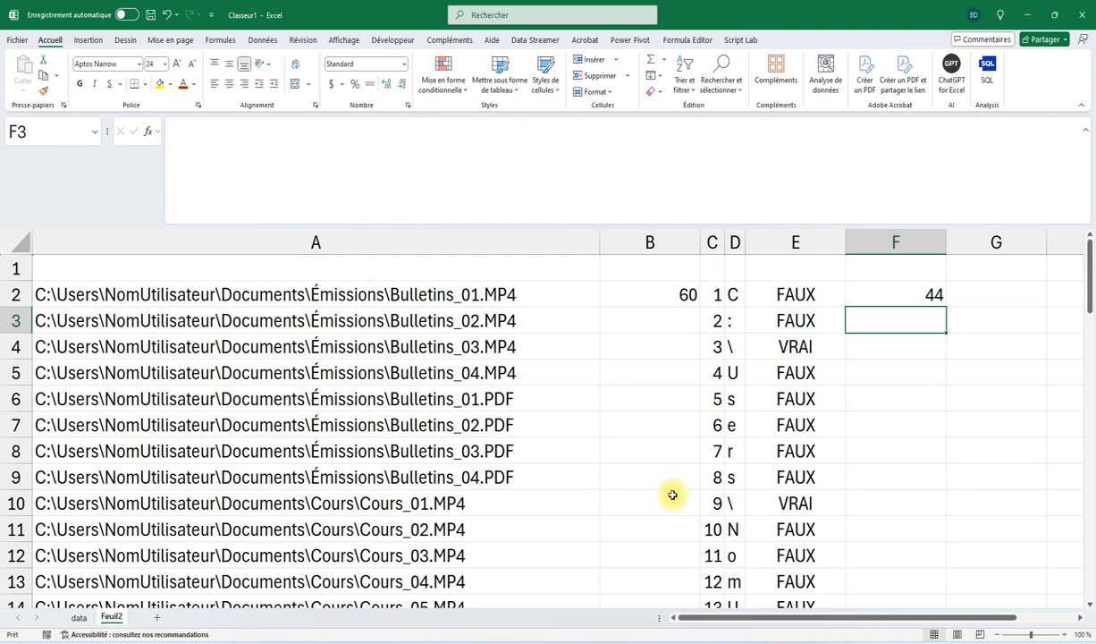
- Enter =STXT(A2;F2+1;B2) in cell G2 to extract the file name, and widen column G to fit it
{"action": "left_click", "coordinate": [972, 301]}
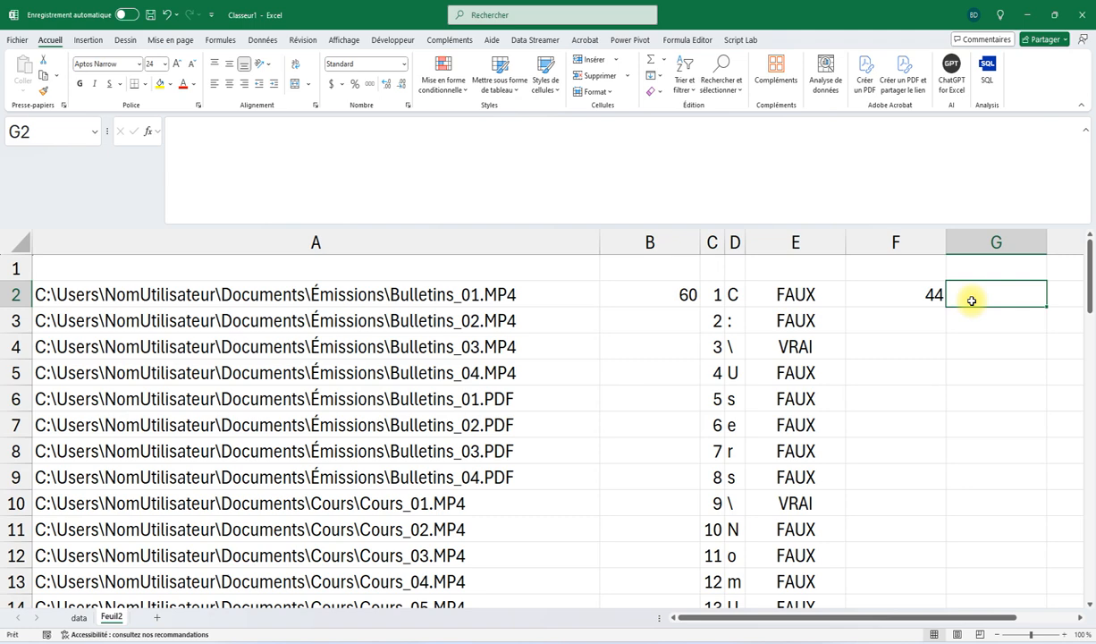
{"action": "type", "text": "=stxt"}
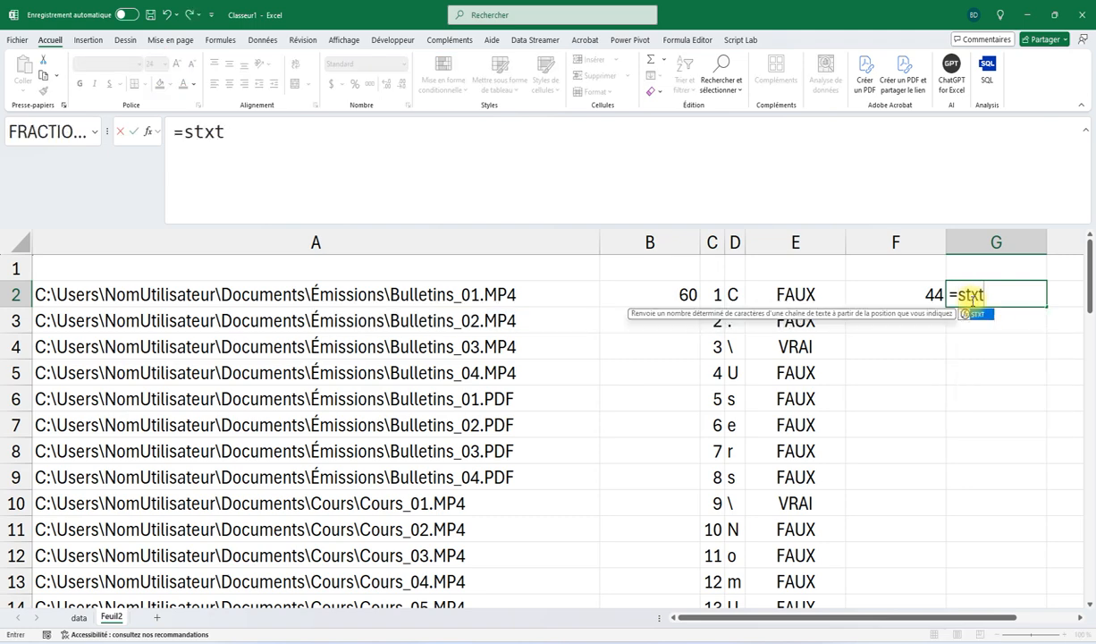
{"action": "key", "text": "Tab"}
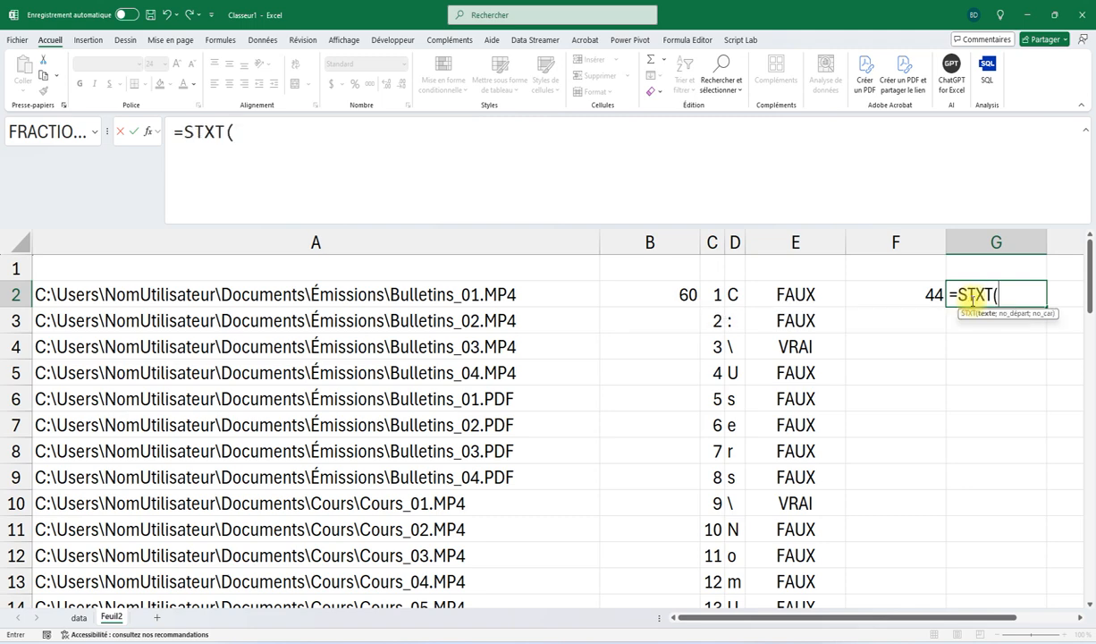
{"action": "left_click", "coordinate": [399, 295]}
{"action": "type", "text": ";"}
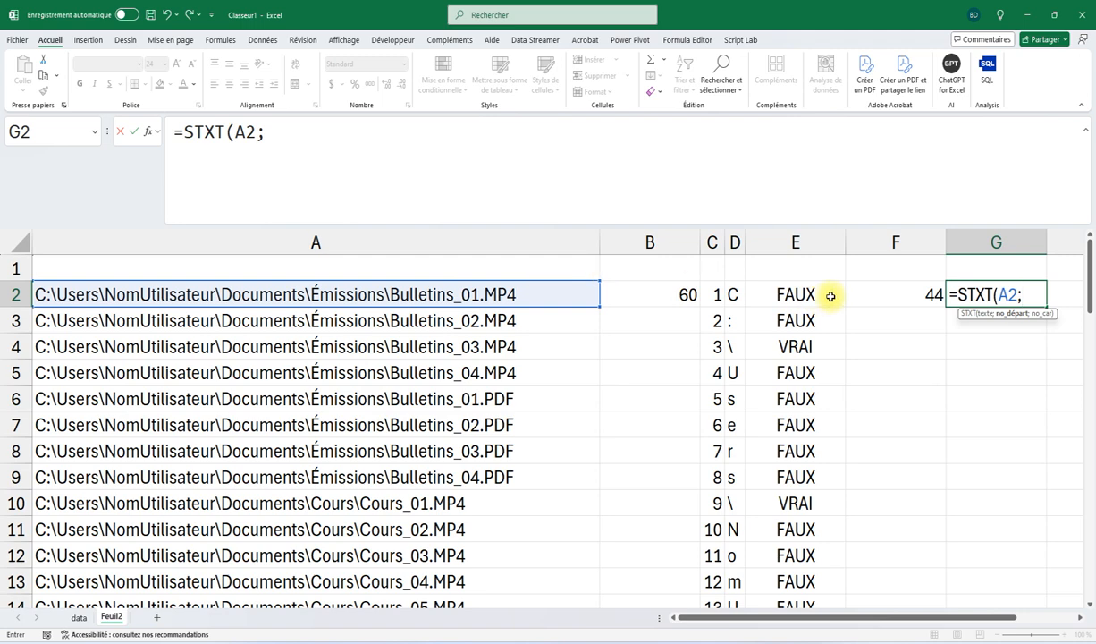
{"action": "left_click", "coordinate": [875, 293]}
{"action": "type", "text": "+1;"}
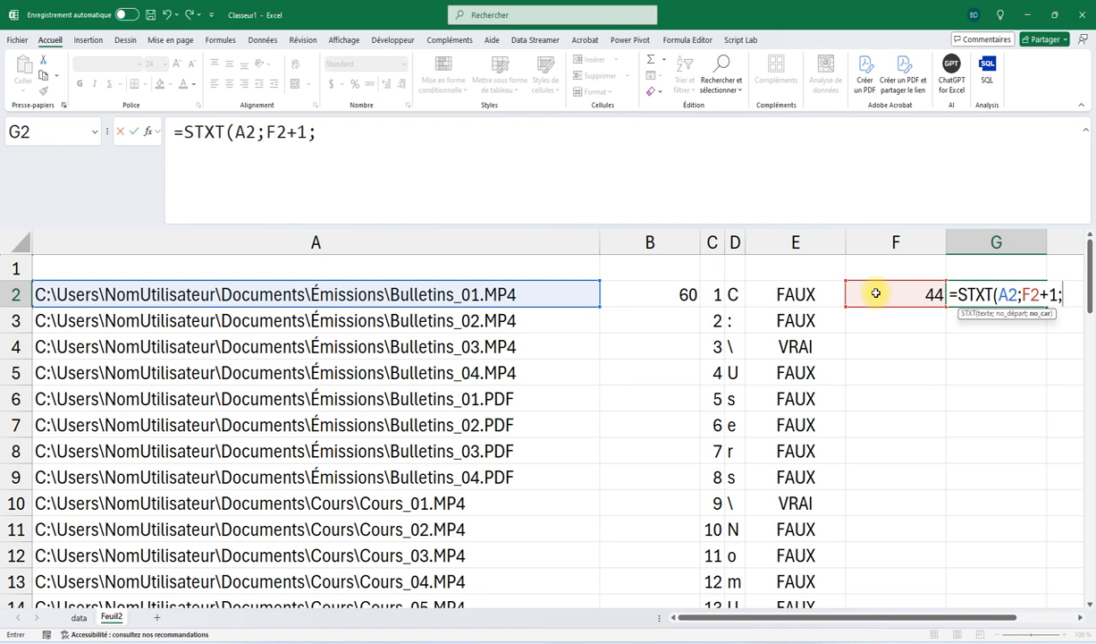
{"action": "left_click", "coordinate": [659, 296]}
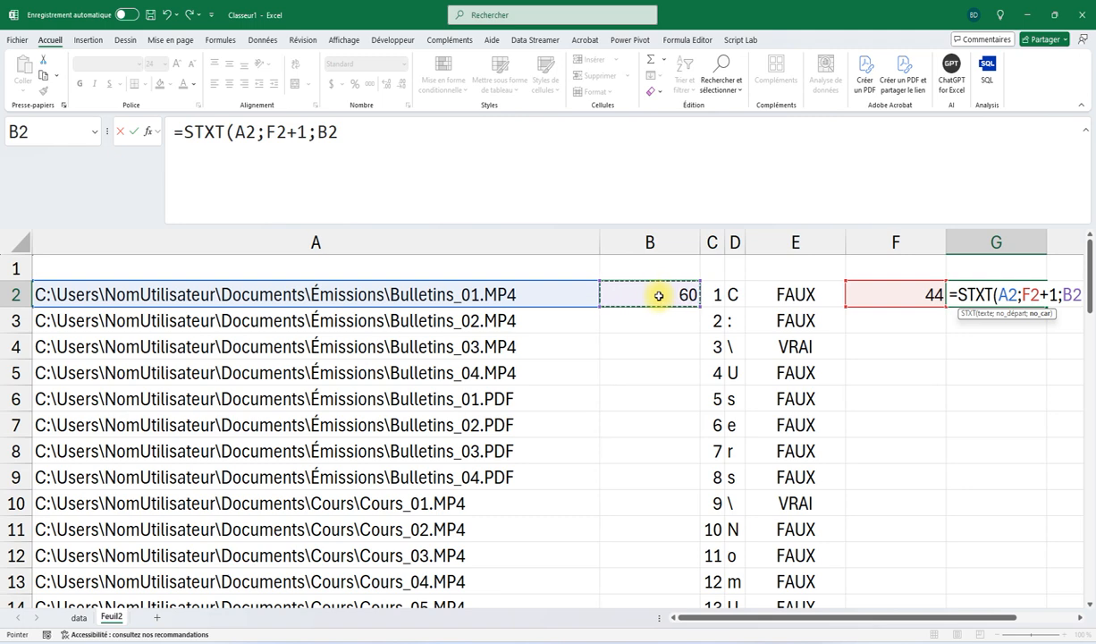
{"action": "type", "text": ")"}
{"action": "key", "text": "Return"}
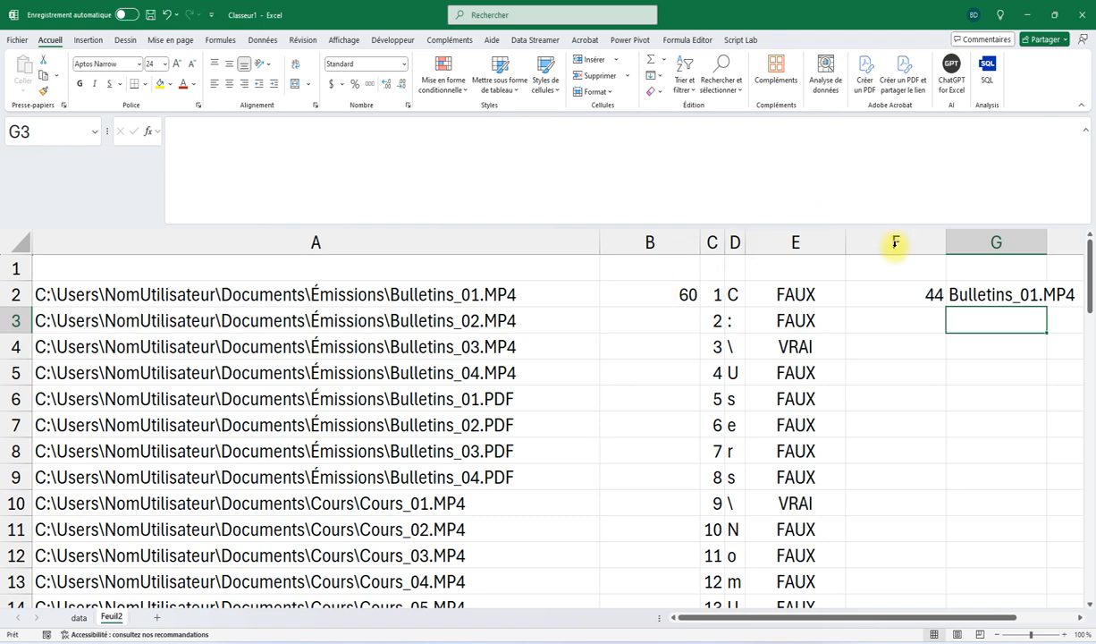
{"action": "double_click", "coordinate": [1046, 244]}
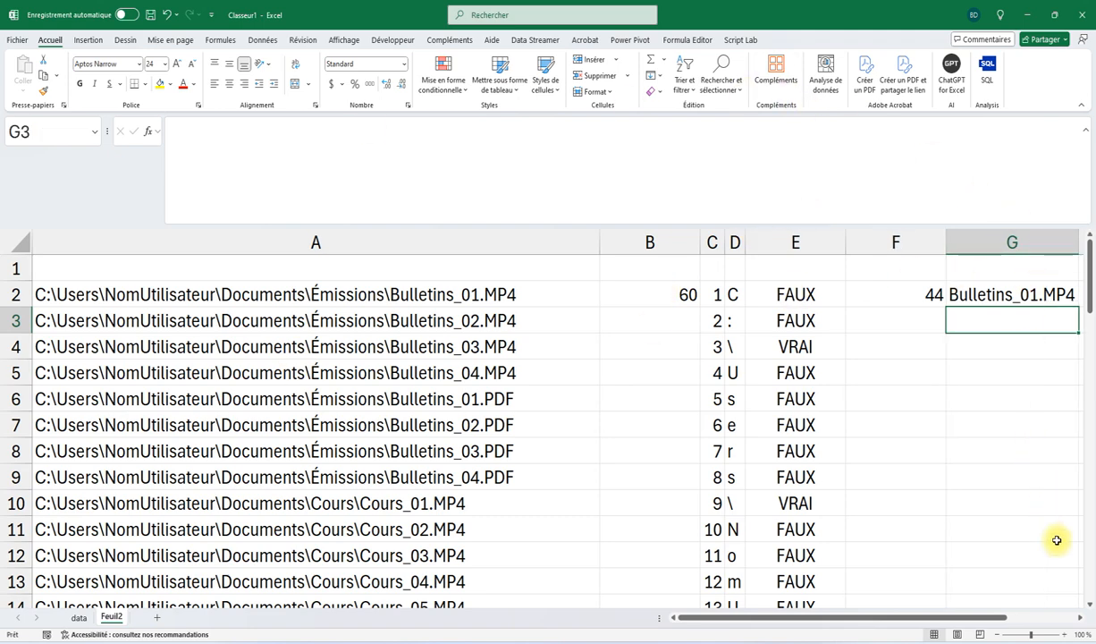
- Replace the B2 character count in the STXT formula of cell G2 with 100
{"action": "left_click", "coordinate": [1089, 604]}
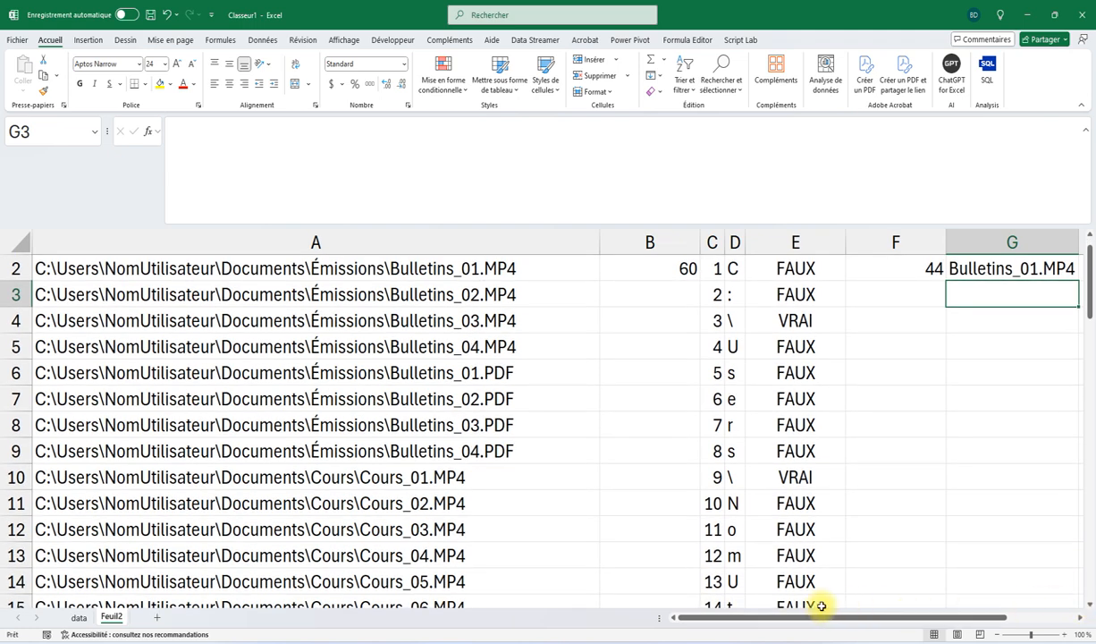
{"action": "left_click_drag", "start_coordinate": [808, 619], "coordinate": [901, 626]}
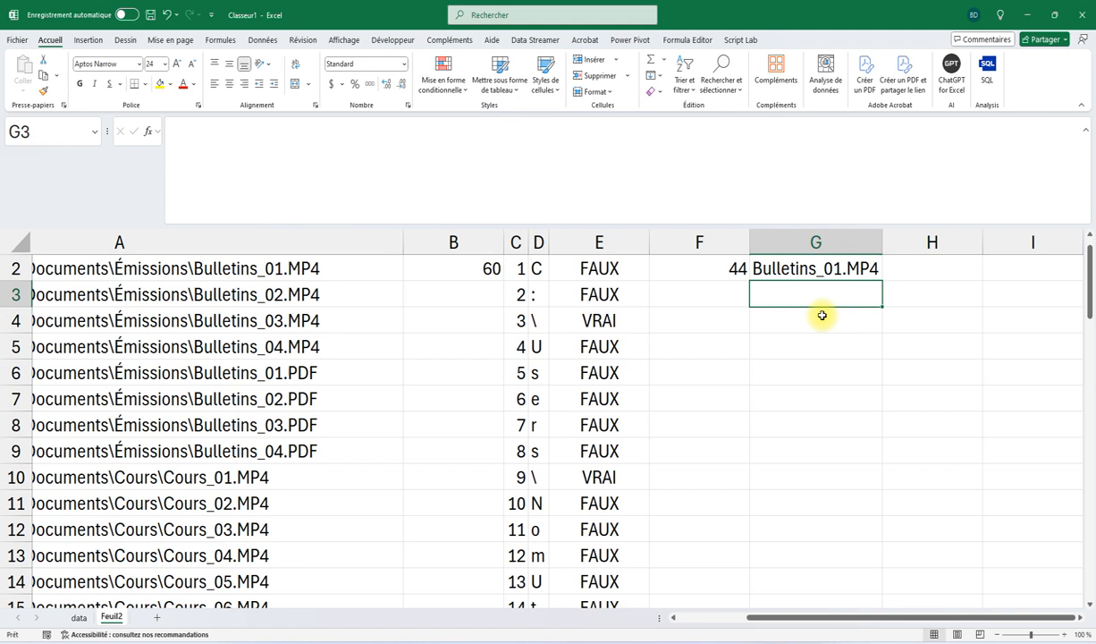
{"action": "left_click", "coordinate": [816, 267]}
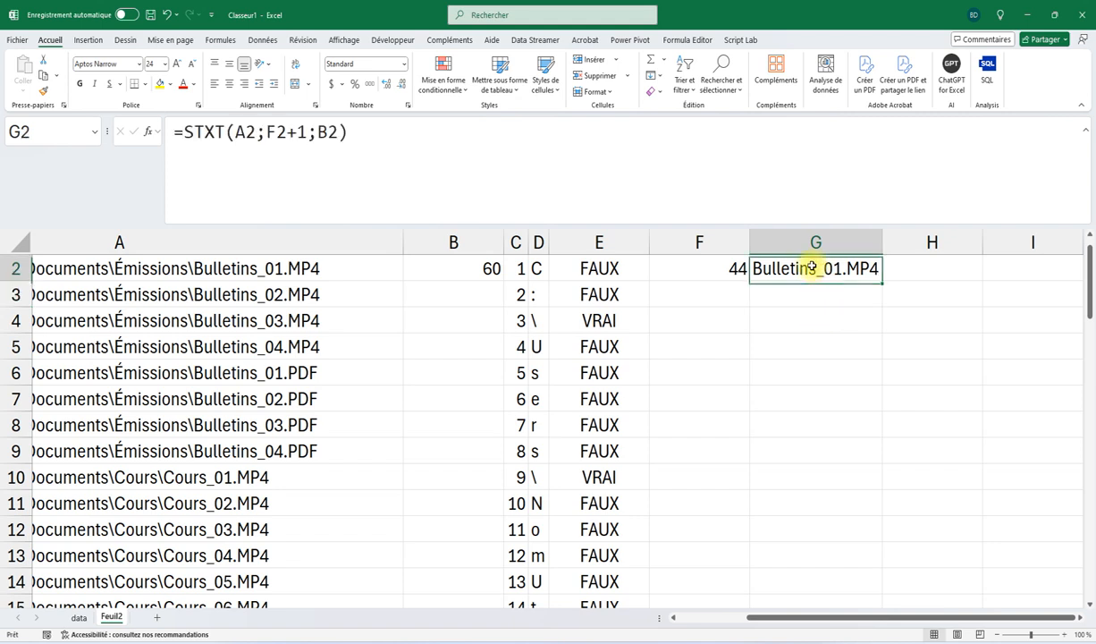
{"action": "double_click", "coordinate": [327, 132]}
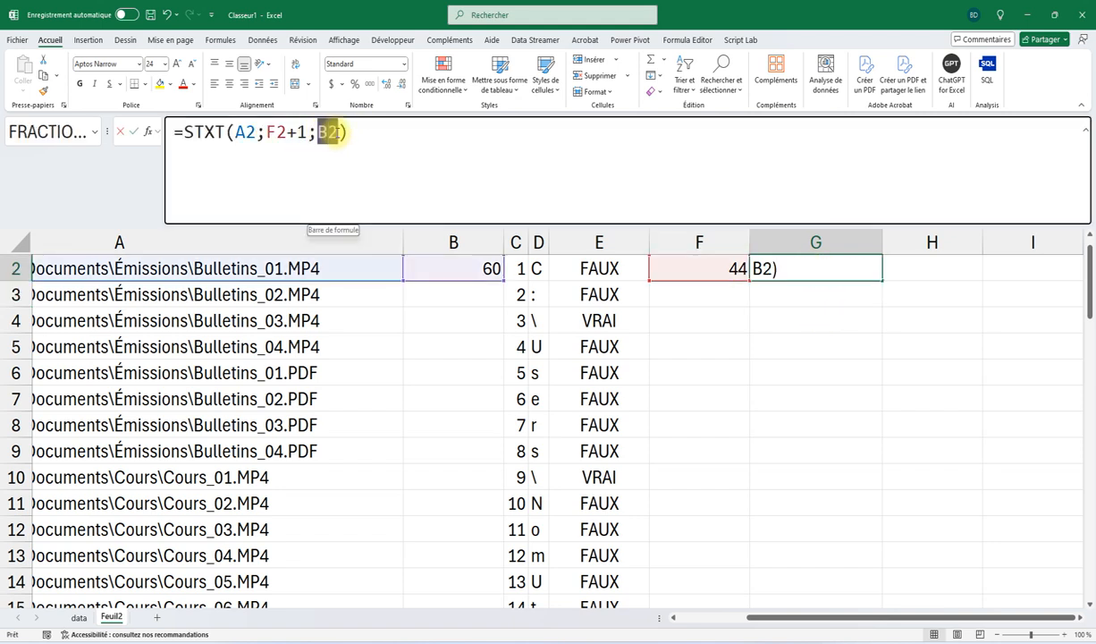
{"action": "type", "text": "100"}
{"action": "key", "text": "Return"}
- Set the character count in the STXT formula of cell G2 to 10
{"action": "left_click", "coordinate": [796, 264]}
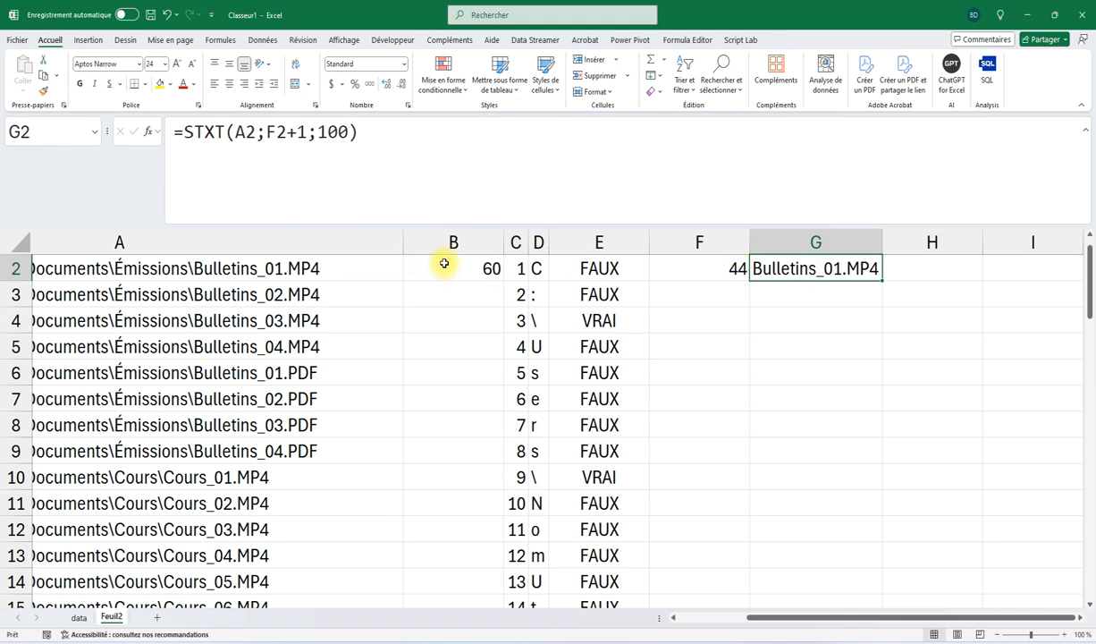
{"action": "double_click", "coordinate": [326, 132]}
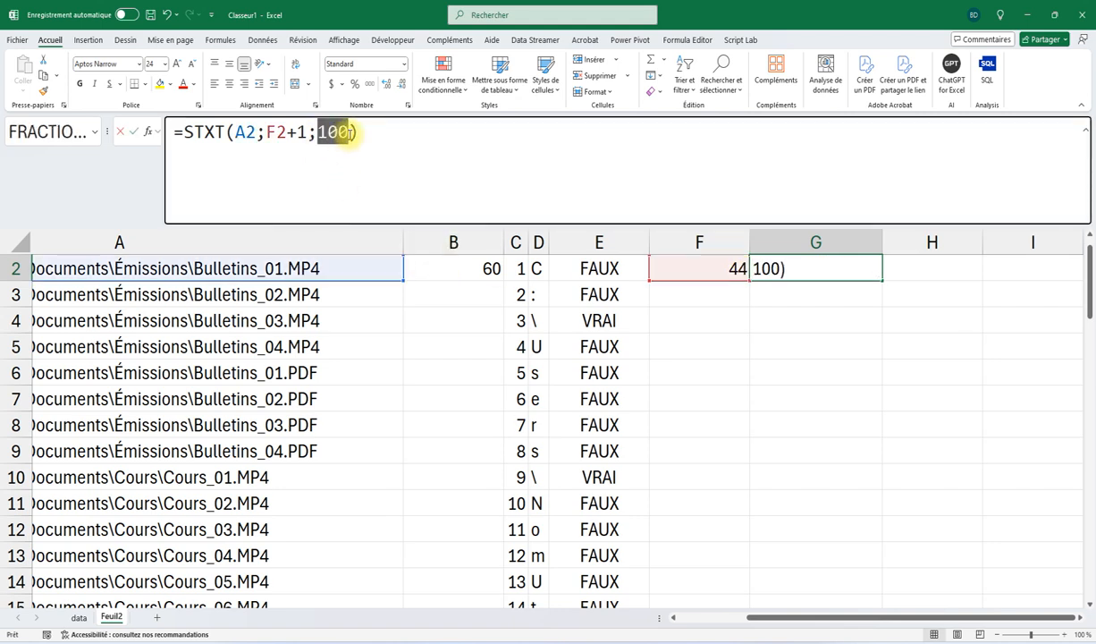
{"action": "type", "text": "10"}
{"action": "key", "text": "Return"}
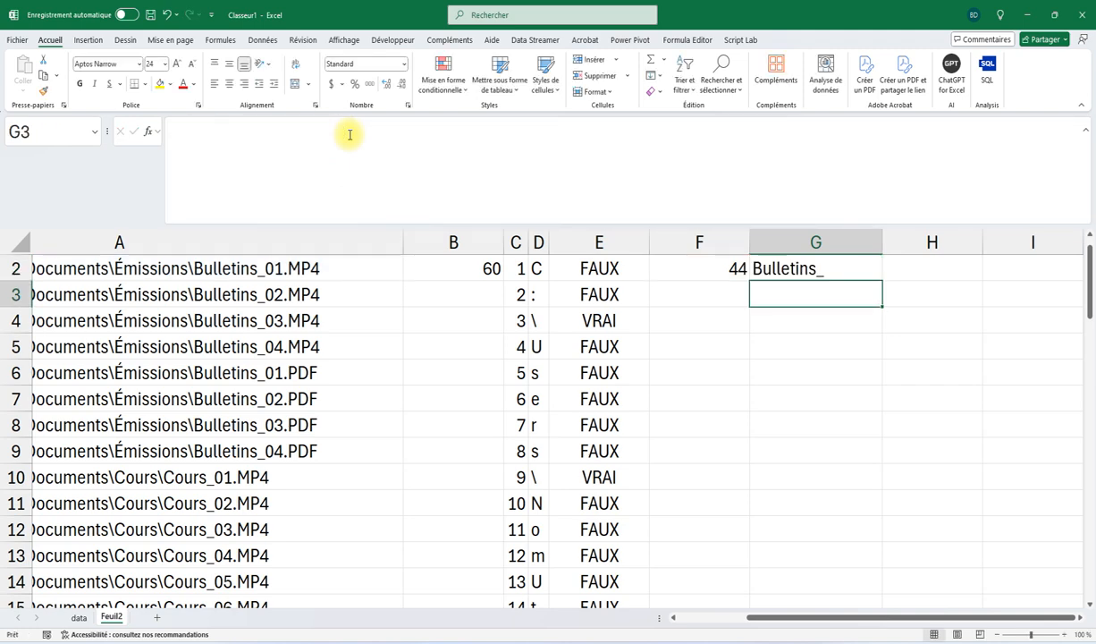
- Set the character count in the STXT formula of cell G2 to 20
{"action": "left_click", "coordinate": [783, 269]}
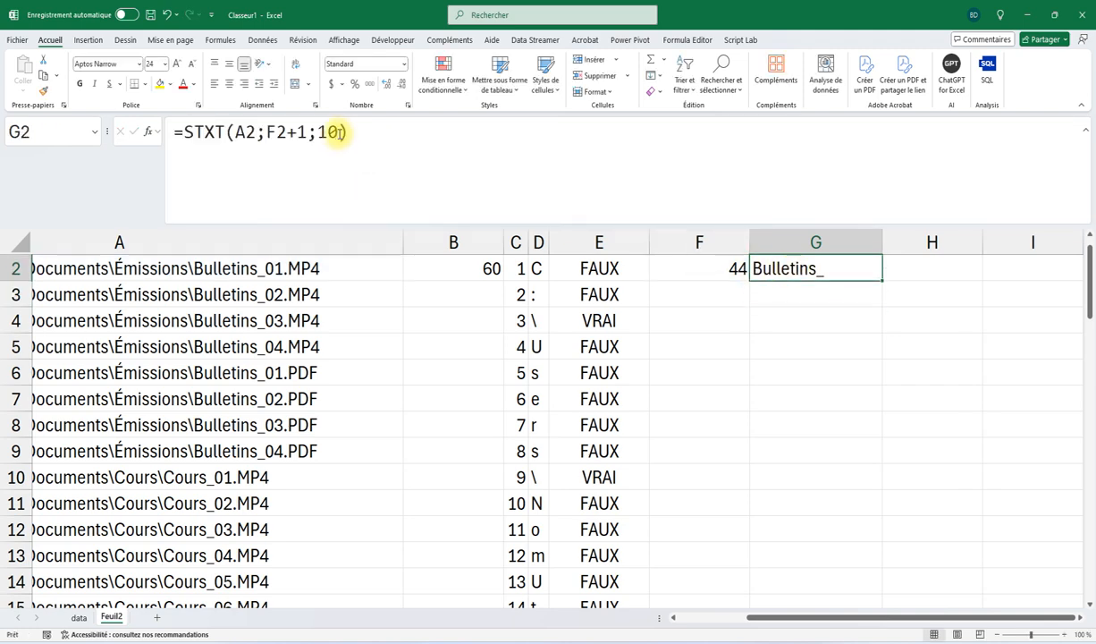
{"action": "left_click", "coordinate": [306, 132]}
{"action": "type", "text": "20"}
{"action": "key", "text": "Delete"}
{"action": "key", "text": "BackSpace"}
{"action": "key", "text": "Return"}
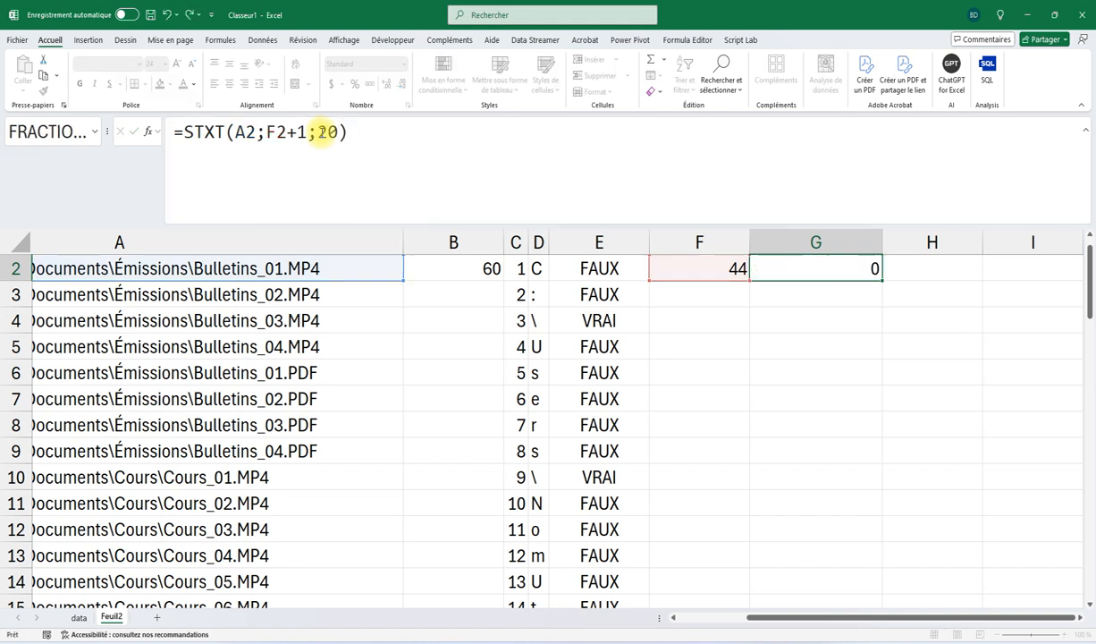
- Restore the reference to B2 as the character count in the STXT formula of cell G2
{"action": "left_click", "coordinate": [798, 269]}
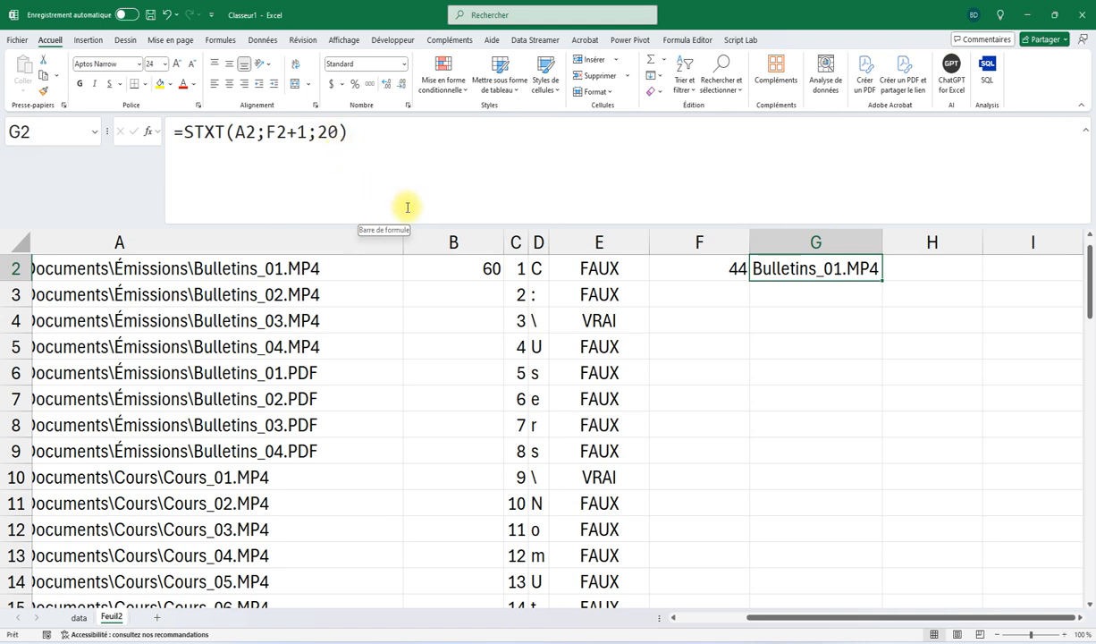
{"action": "left_click_drag", "start_coordinate": [315, 134], "coordinate": [332, 132]}
{"action": "left_click", "coordinate": [436, 267]}
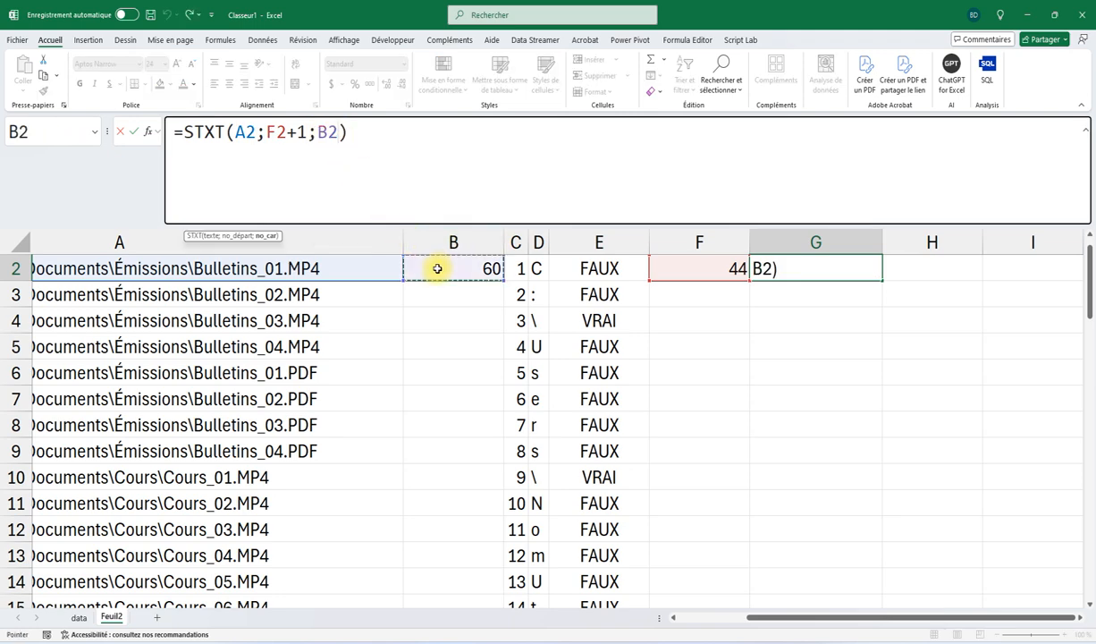
{"action": "key", "text": "Return"}
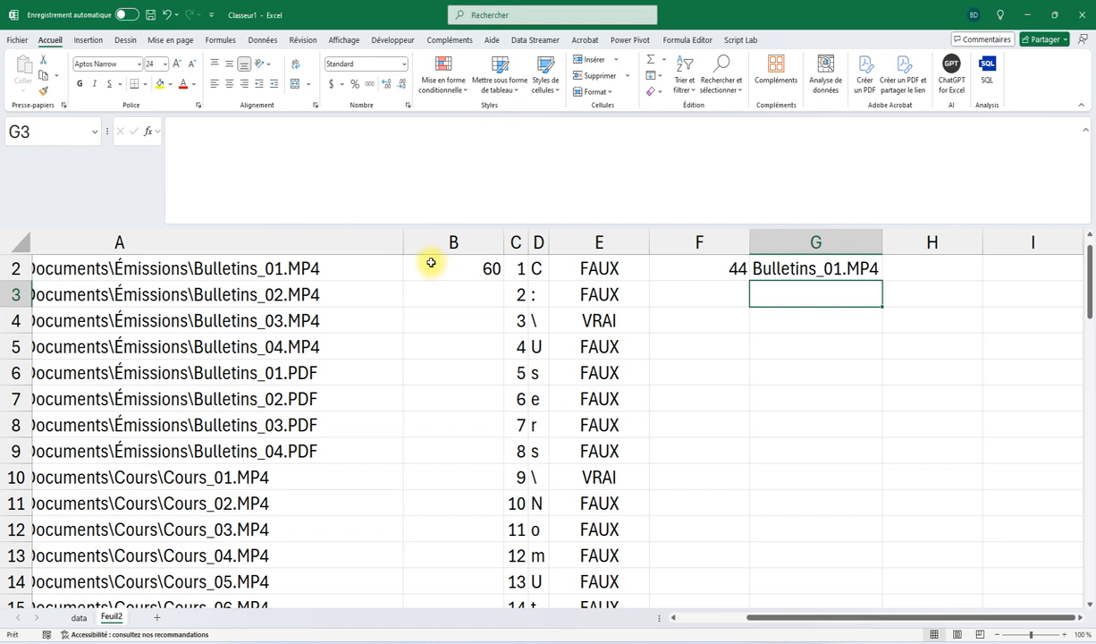
- Narrow columns B and F to fit their contents
{"action": "left_click", "coordinate": [538, 270]}
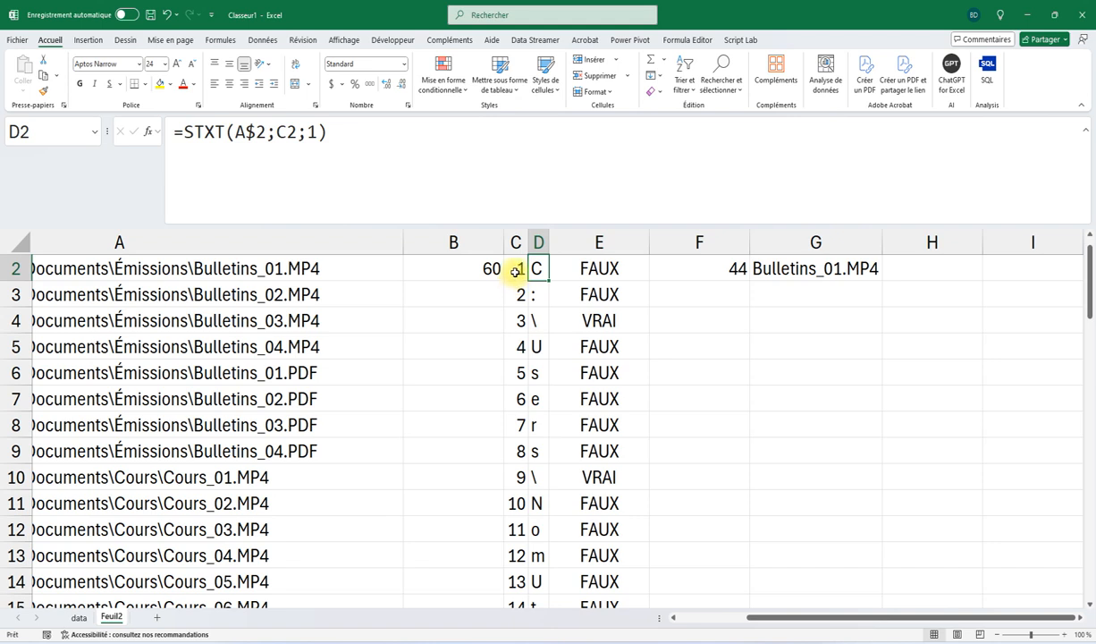
{"action": "left_click", "coordinate": [516, 271]}
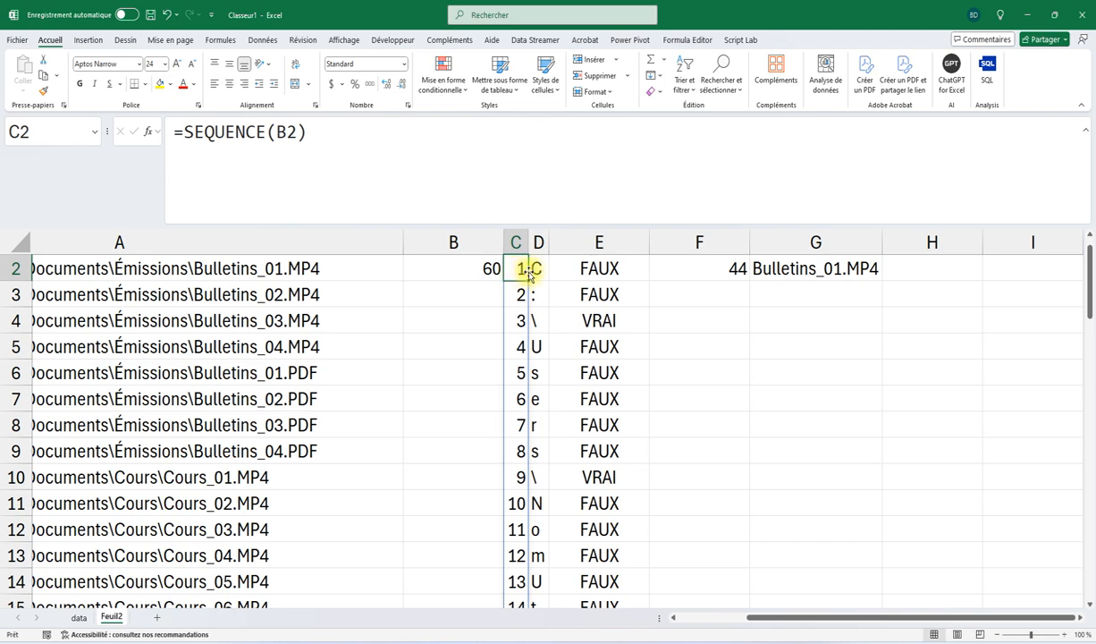
{"action": "left_click", "coordinate": [536, 269]}
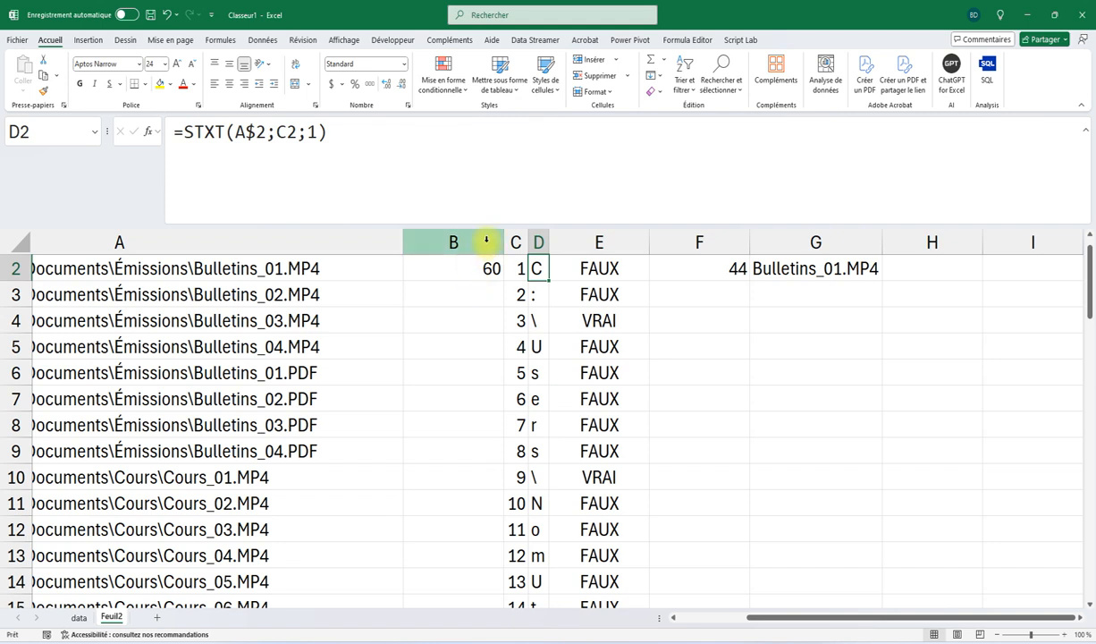
{"action": "left_click_drag", "start_coordinate": [502, 243], "coordinate": [427, 243]}
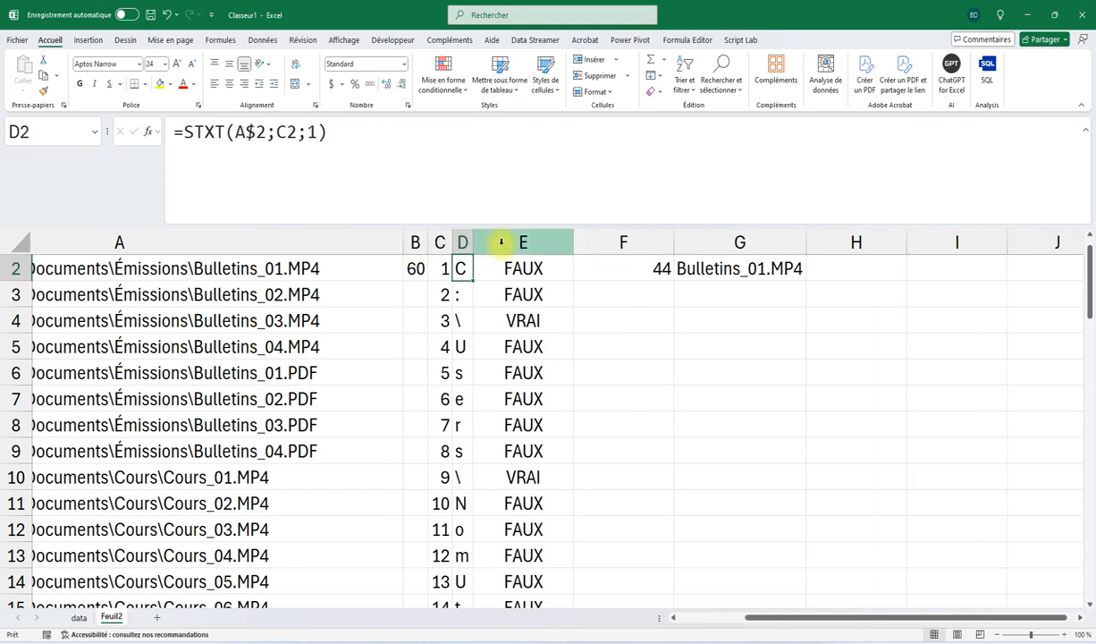
{"action": "left_click_drag", "start_coordinate": [674, 245], "coordinate": [598, 245]}
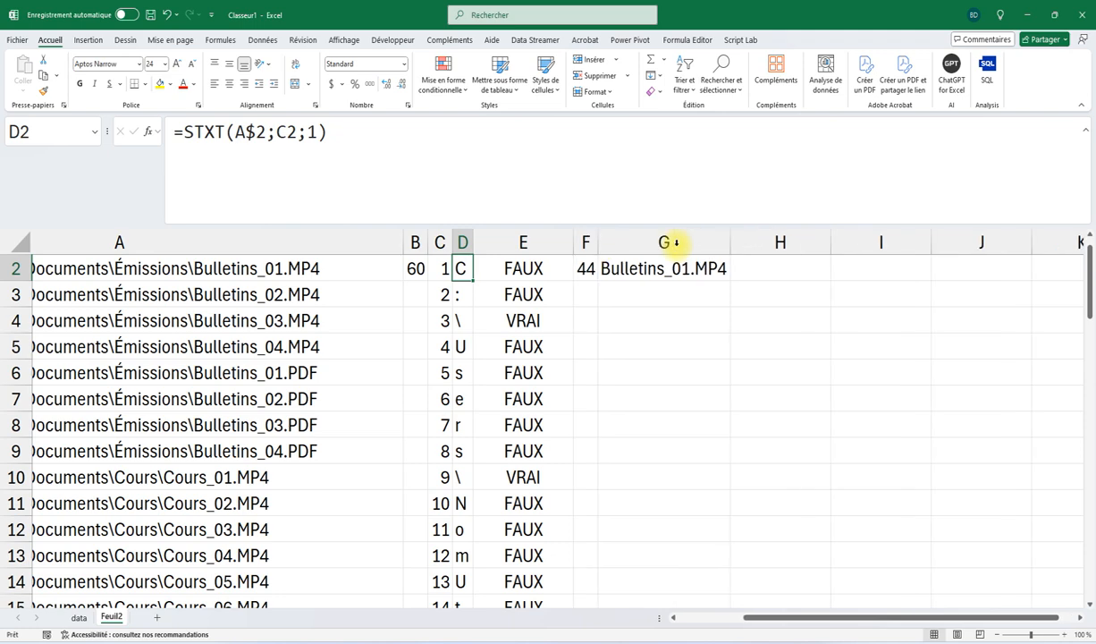
{"action": "left_click", "coordinate": [756, 269]}
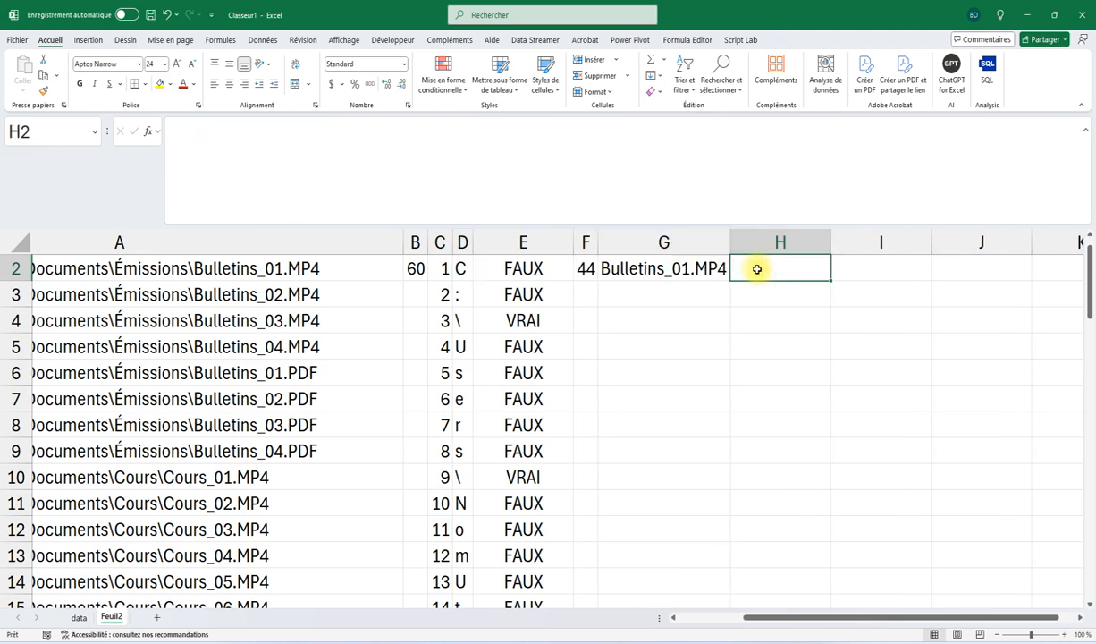
{"action": "type", "text": "="}
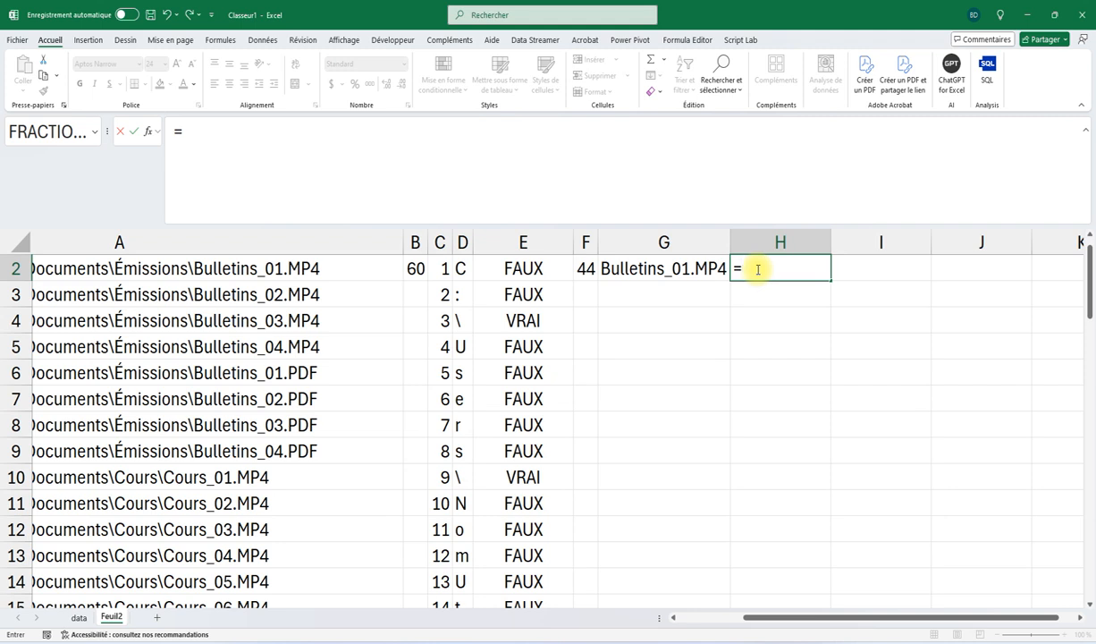
{"action": "key", "text": "Escape"}
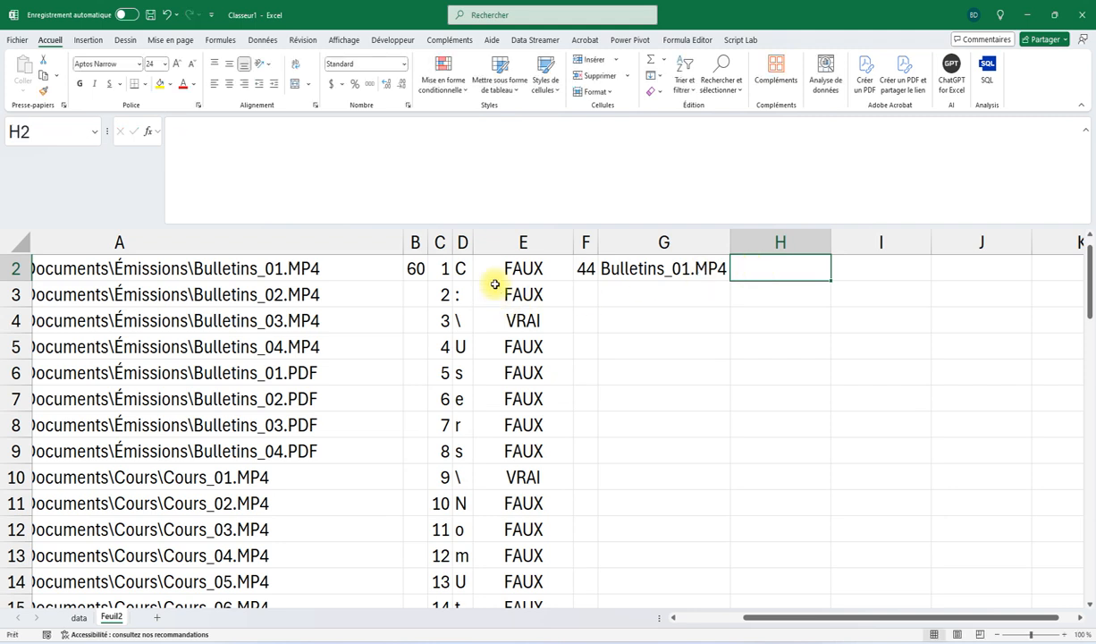
- Copy the STXT formula from cell D2 into cell H2 as =STXT(A$2;C2;1)
{"action": "left_click", "coordinate": [462, 268]}
{"action": "left_click_drag", "start_coordinate": [169, 132], "coordinate": [367, 134]}
{"action": "key", "text": "Escape"}
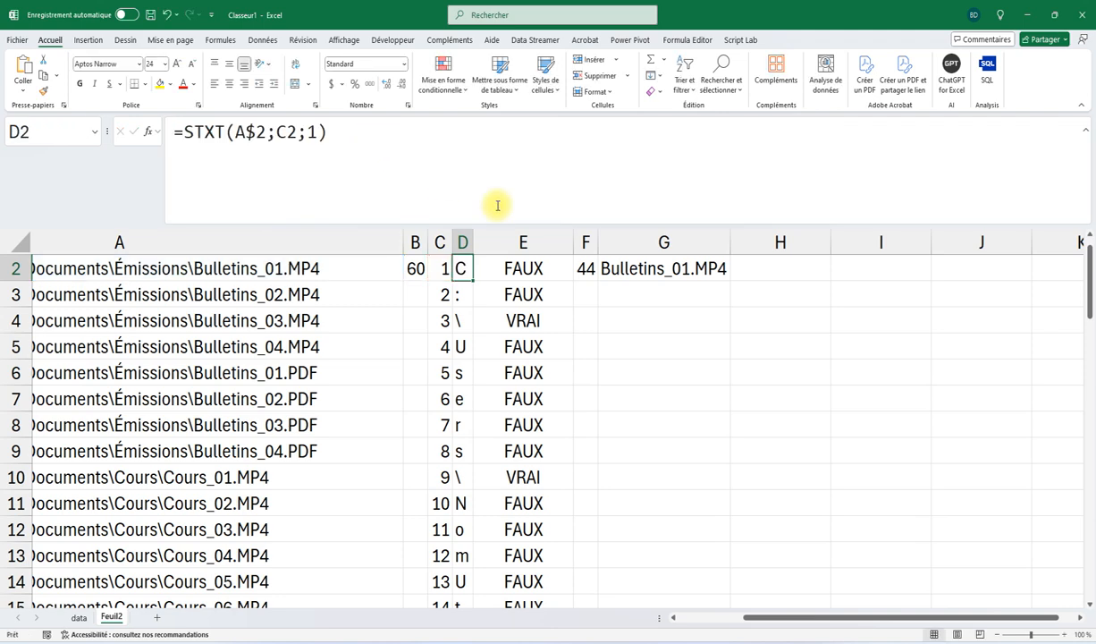
{"action": "left_click", "coordinate": [733, 266]}
{"action": "left_click", "coordinate": [433, 172]}
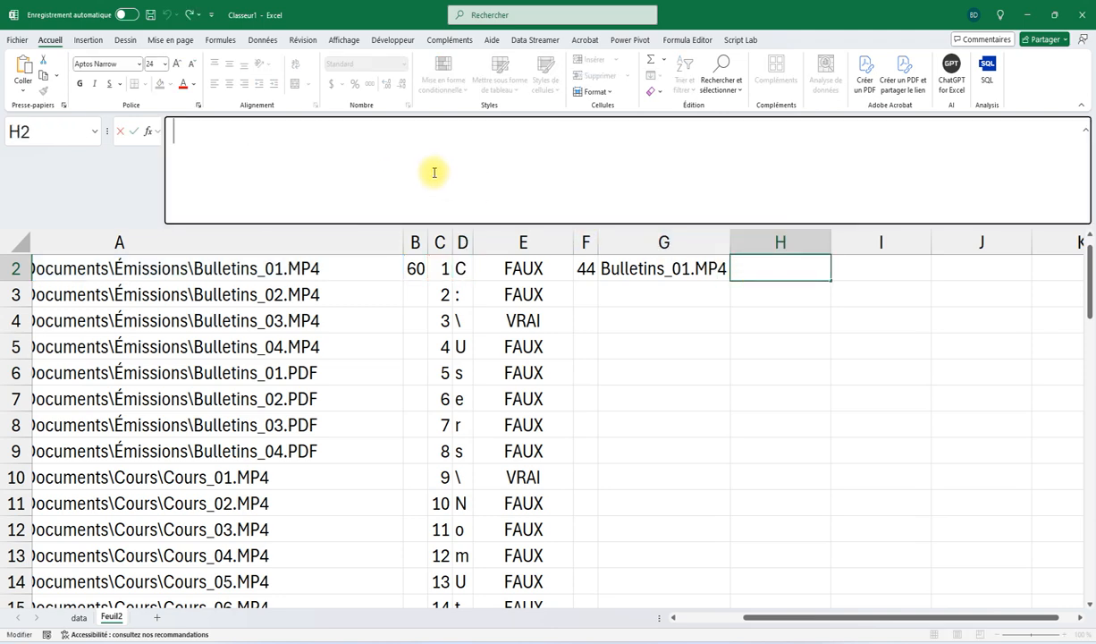
{"action": "key", "text": "ctrl+v"}
{"action": "key", "text": "Return"}
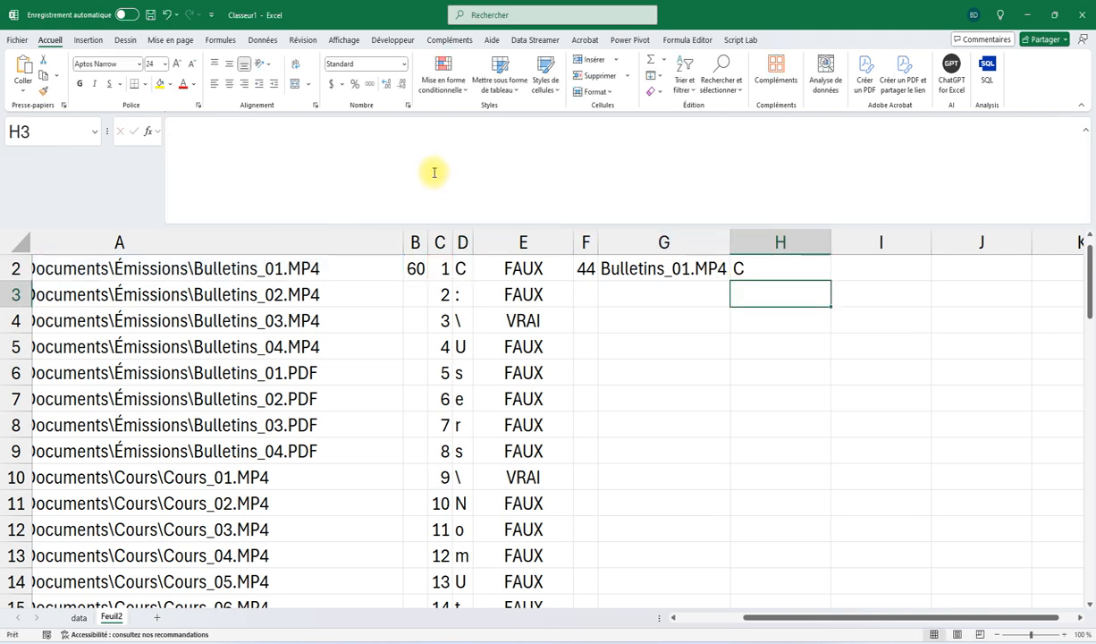
- Replace C2 with SEQUENCE(B2) in the STXT formula of cell H2 and fit column H to its contents
{"action": "left_click", "coordinate": [744, 270]}
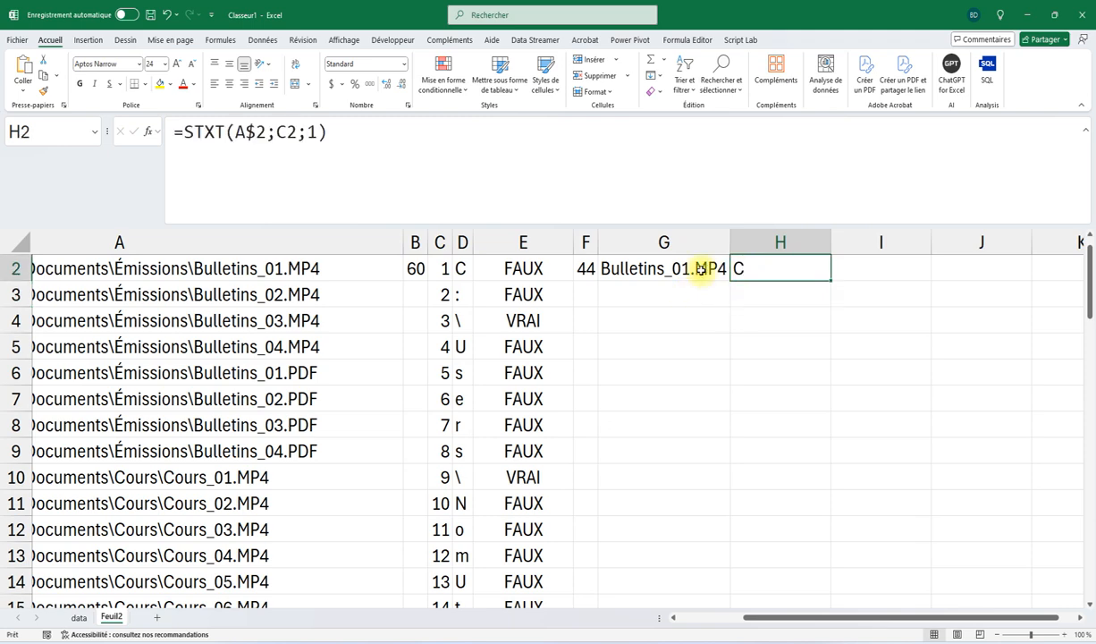
{"action": "left_click", "coordinate": [441, 268]}
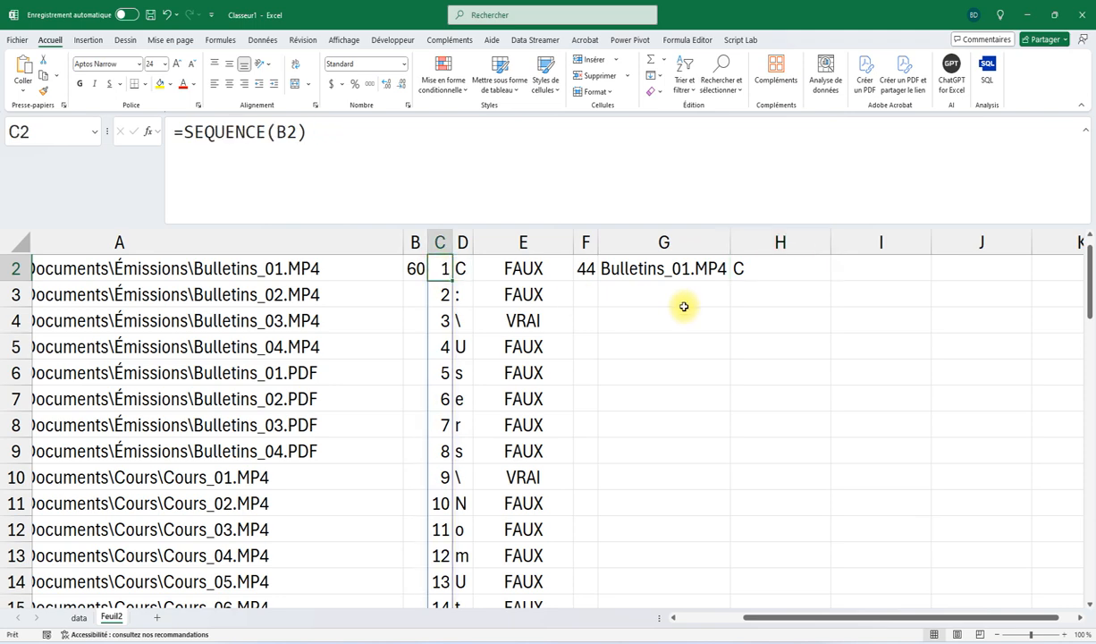
{"action": "left_click", "coordinate": [738, 270]}
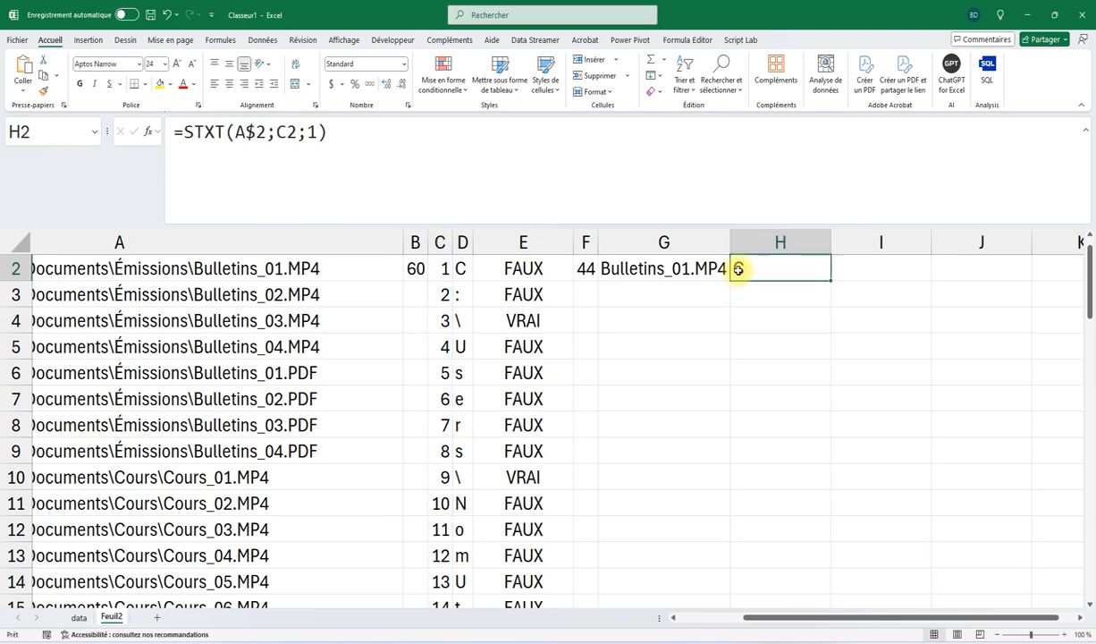
{"action": "left_click", "coordinate": [443, 268]}
{"action": "left_click_drag", "start_coordinate": [182, 134], "coordinate": [340, 142]}
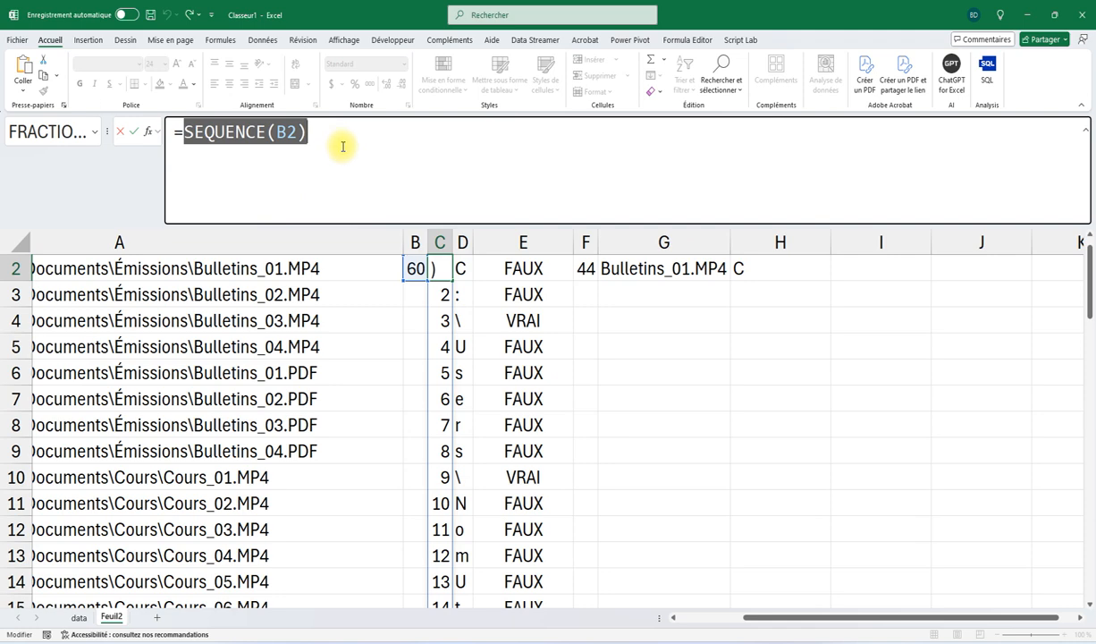
{"action": "key", "text": "Escape"}
{"action": "left_click", "coordinate": [734, 267]}
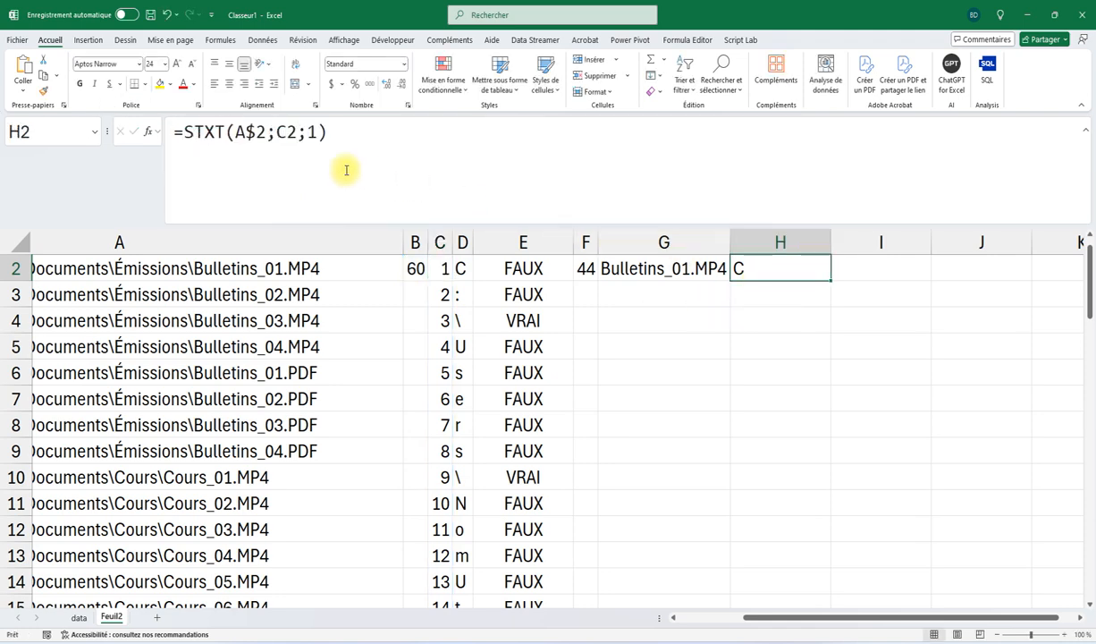
{"action": "double_click", "coordinate": [287, 133]}
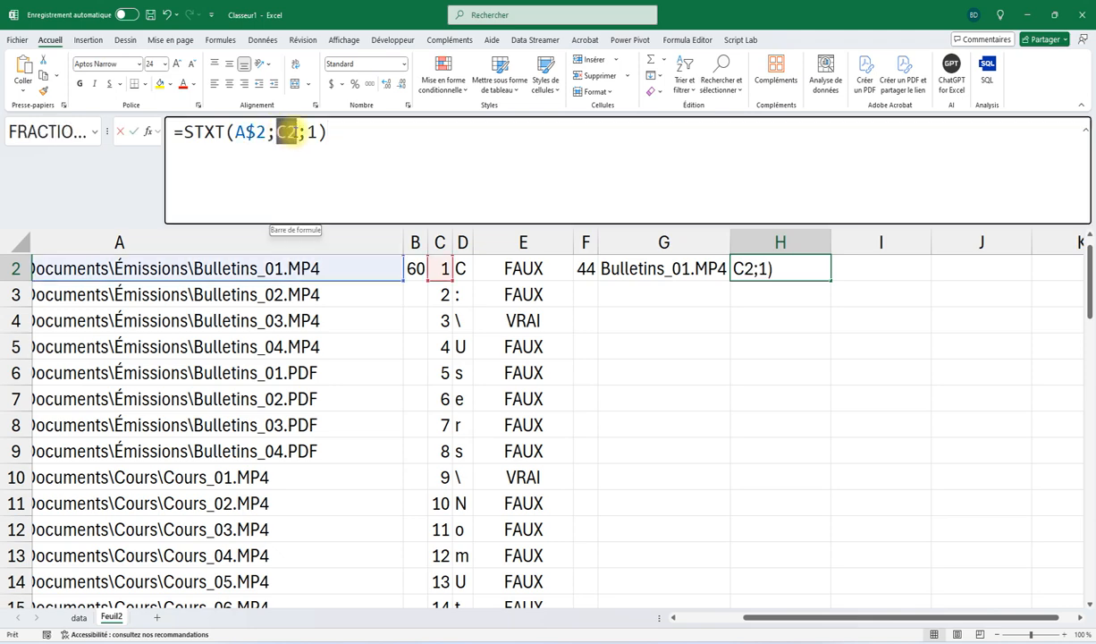
{"action": "type", "text": "SEQUENCE(B2)"}
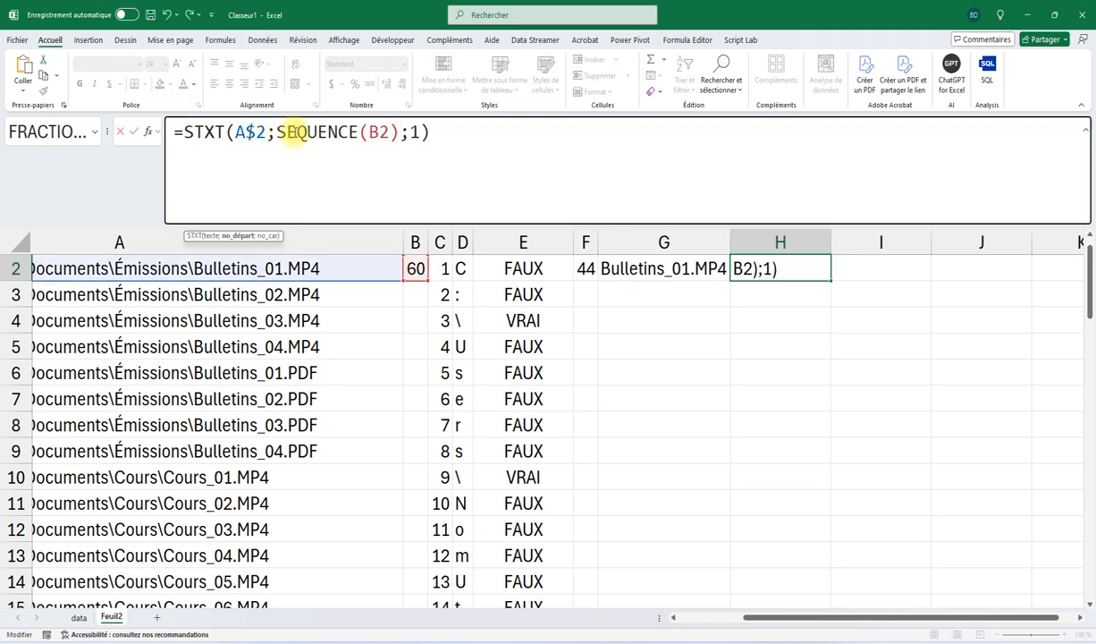
{"action": "key", "text": "Return"}
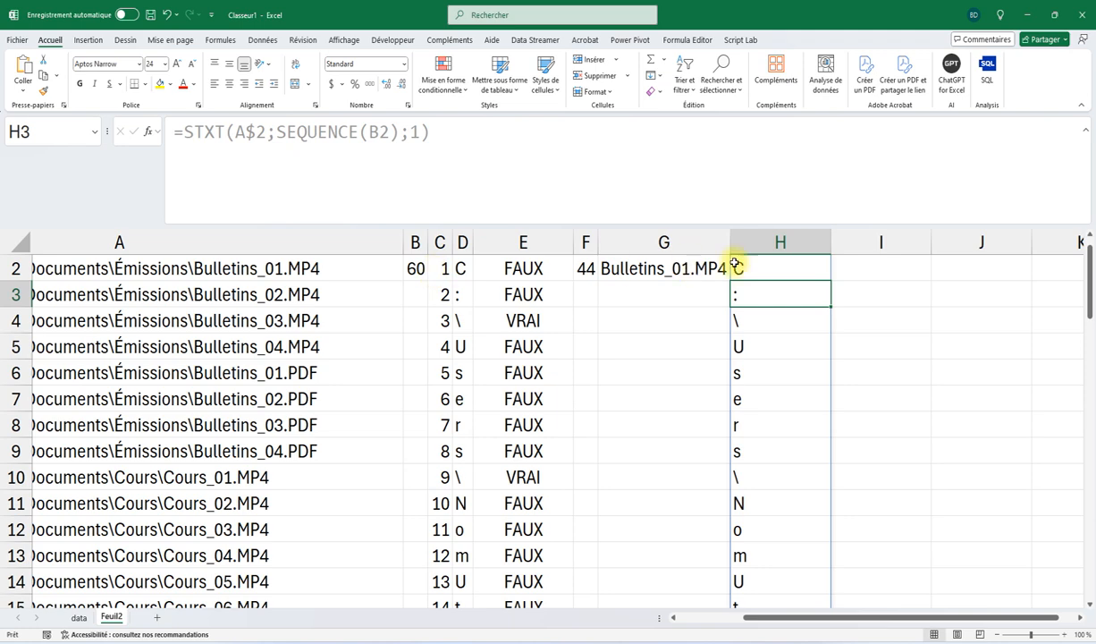
{"action": "double_click", "coordinate": [831, 242]}
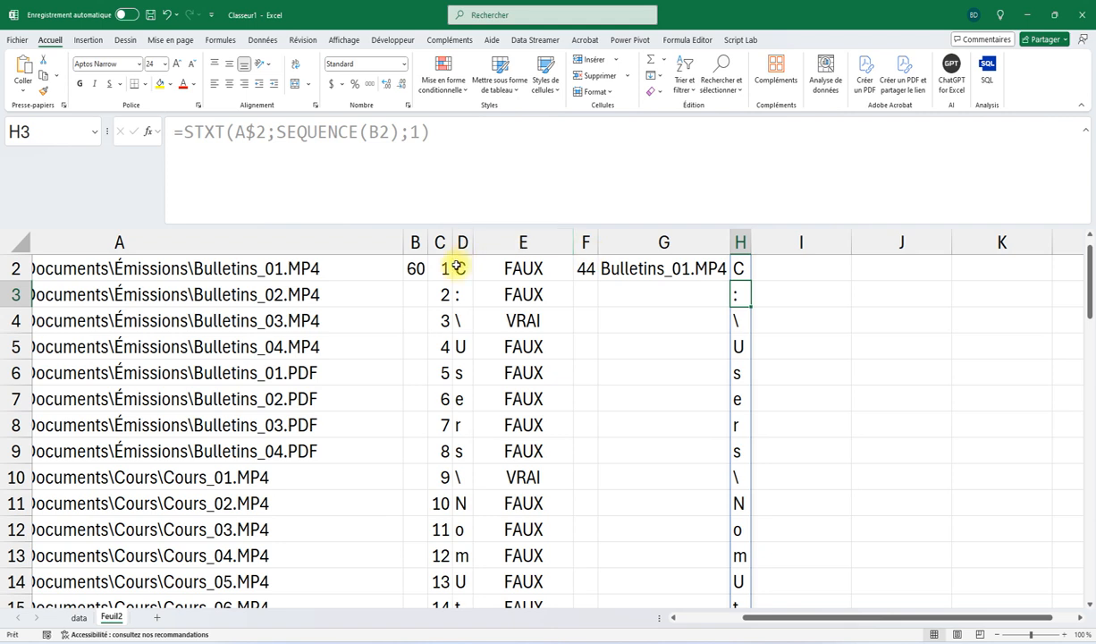
- Append the ="\" comparison from cell E2 to the STXT formula in cell H2 and slightly widen column H
{"action": "left_click", "coordinate": [742, 268]}
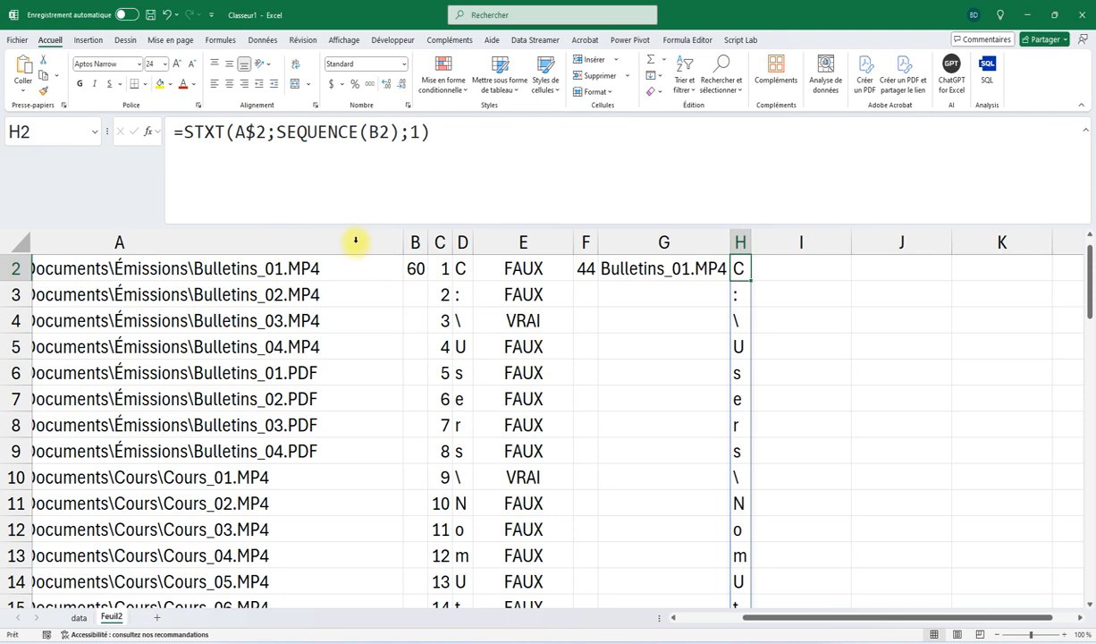
{"action": "left_click", "coordinate": [494, 274]}
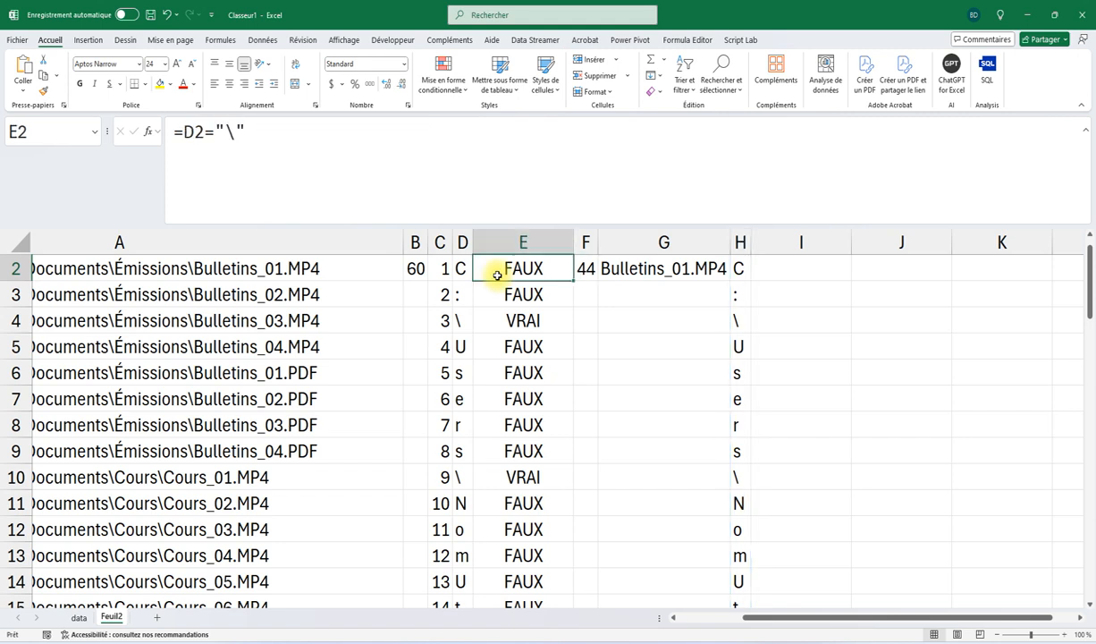
{"action": "left_click", "coordinate": [207, 132]}
{"action": "left_click_drag", "start_coordinate": [206, 132], "coordinate": [266, 132]}
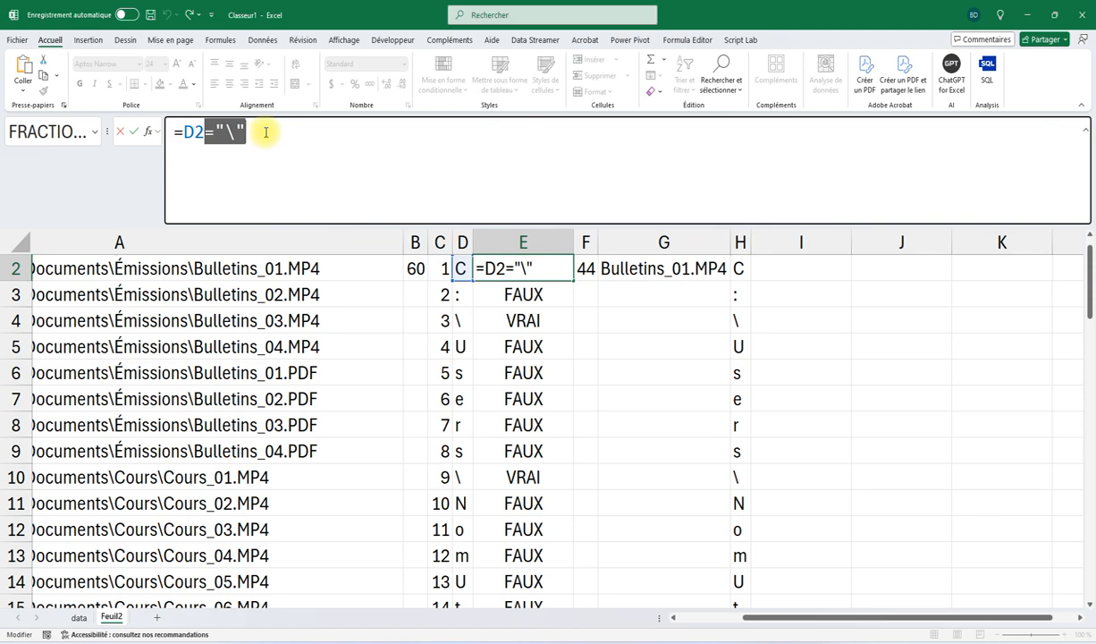
{"action": "key", "text": "Escape"}
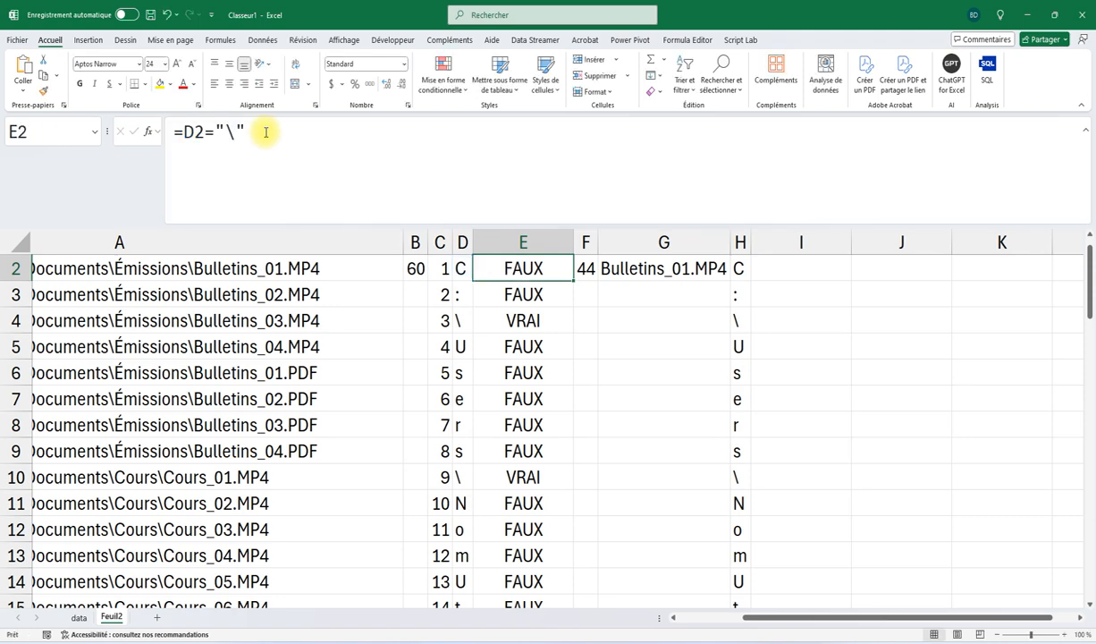
{"action": "left_click", "coordinate": [742, 272]}
{"action": "left_click", "coordinate": [505, 140]}
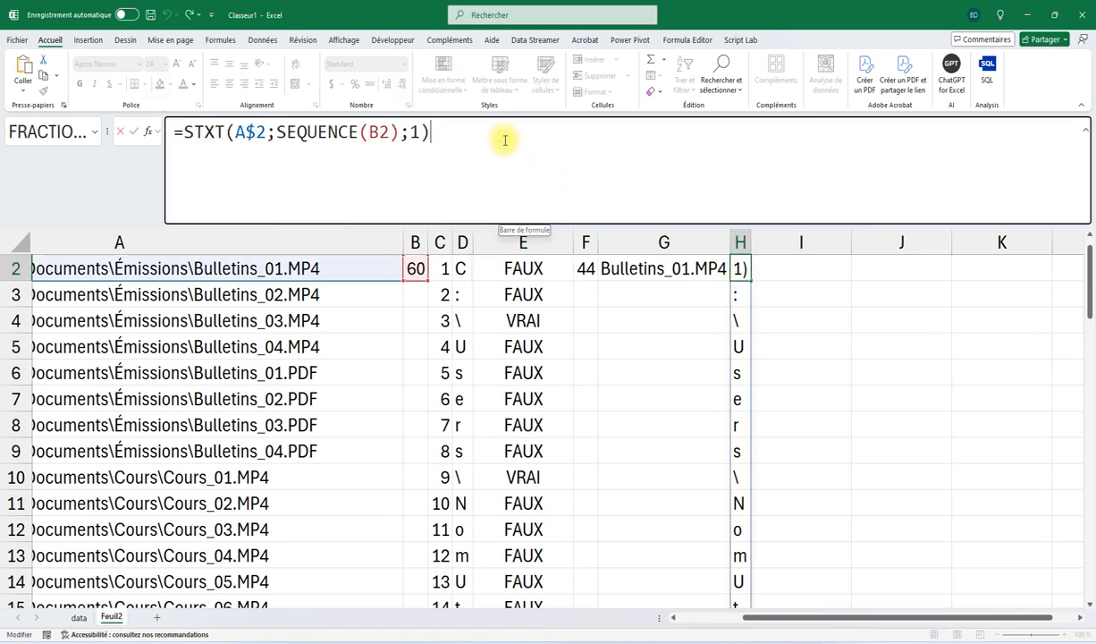
{"action": "type", "text": "==\"\\\""}
{"action": "key", "text": "Return"}
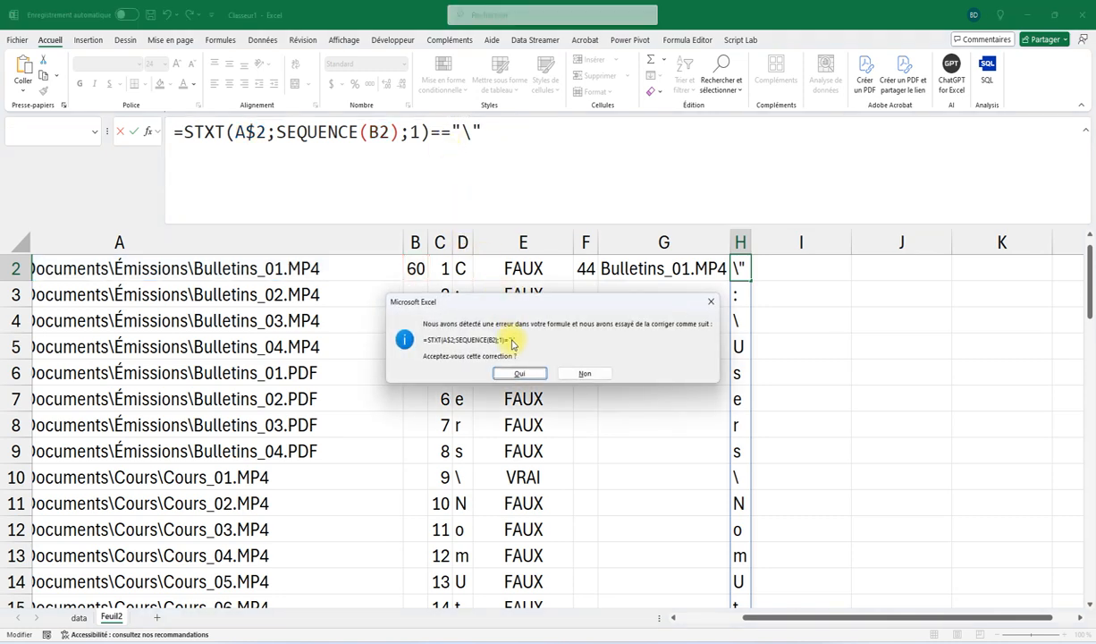
{"action": "left_click", "coordinate": [502, 373]}
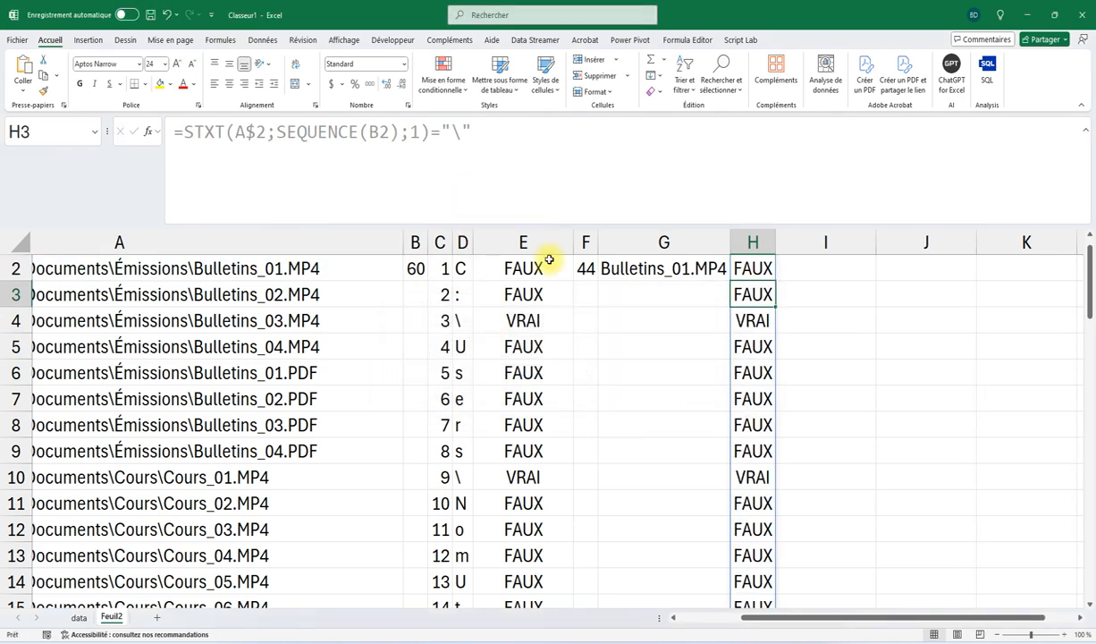
{"action": "left_click_drag", "start_coordinate": [776, 245], "coordinate": [782, 245]}
- Wrap the test in cell H2 in FILTRE, with SEQUENCE(B2) as the array and the STXT comparison as the include condition
{"action": "left_click", "coordinate": [755, 268]}
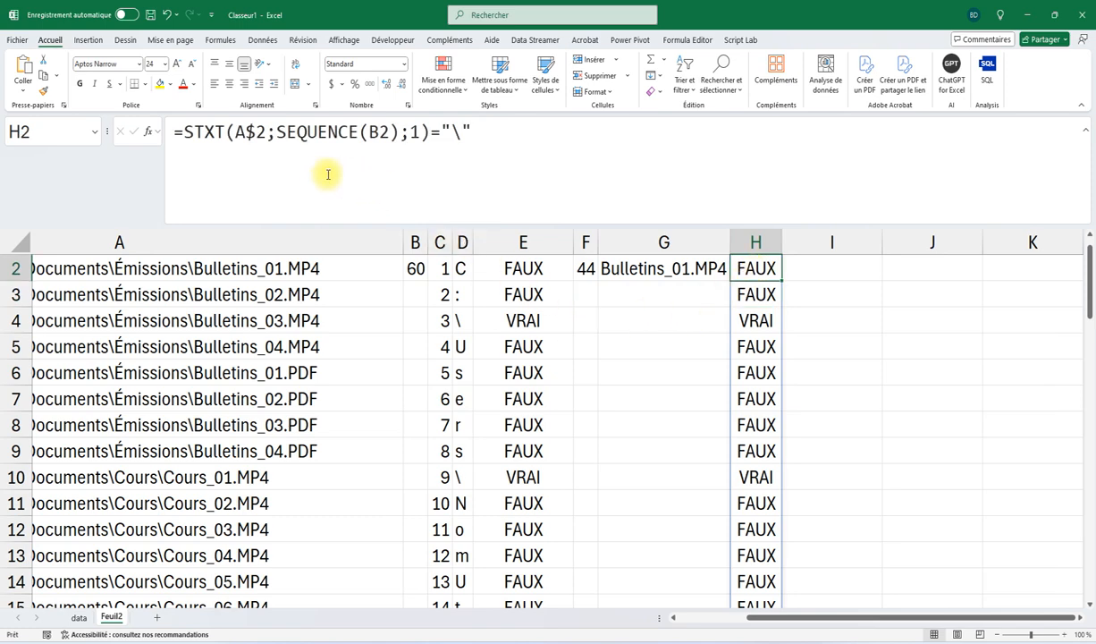
{"action": "left_click", "coordinate": [185, 132]}
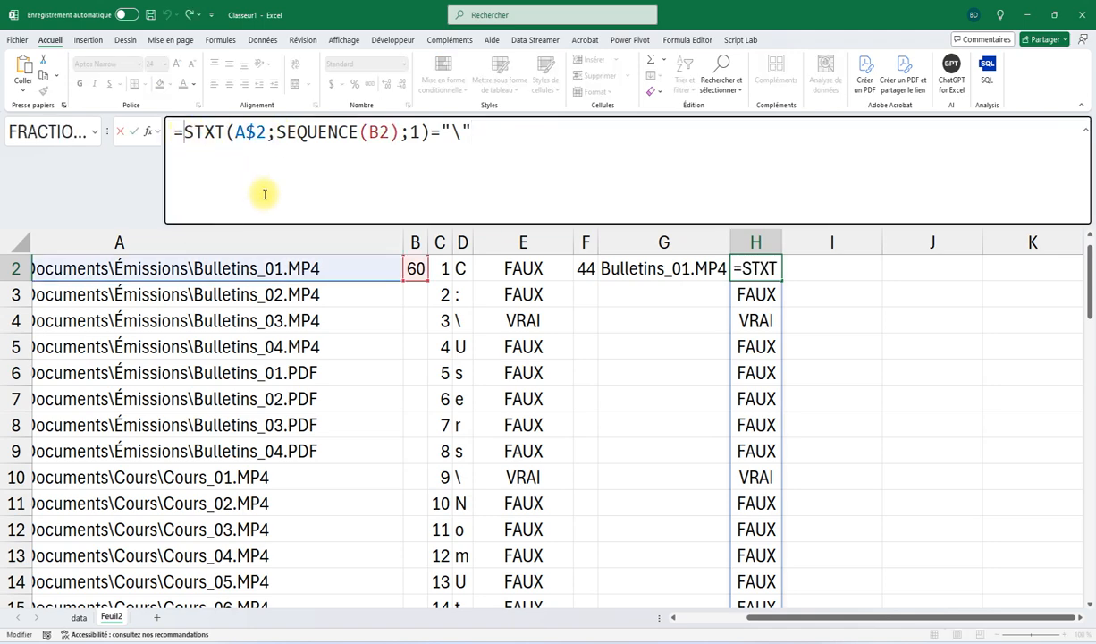
{"action": "type", "text": "filtre("}
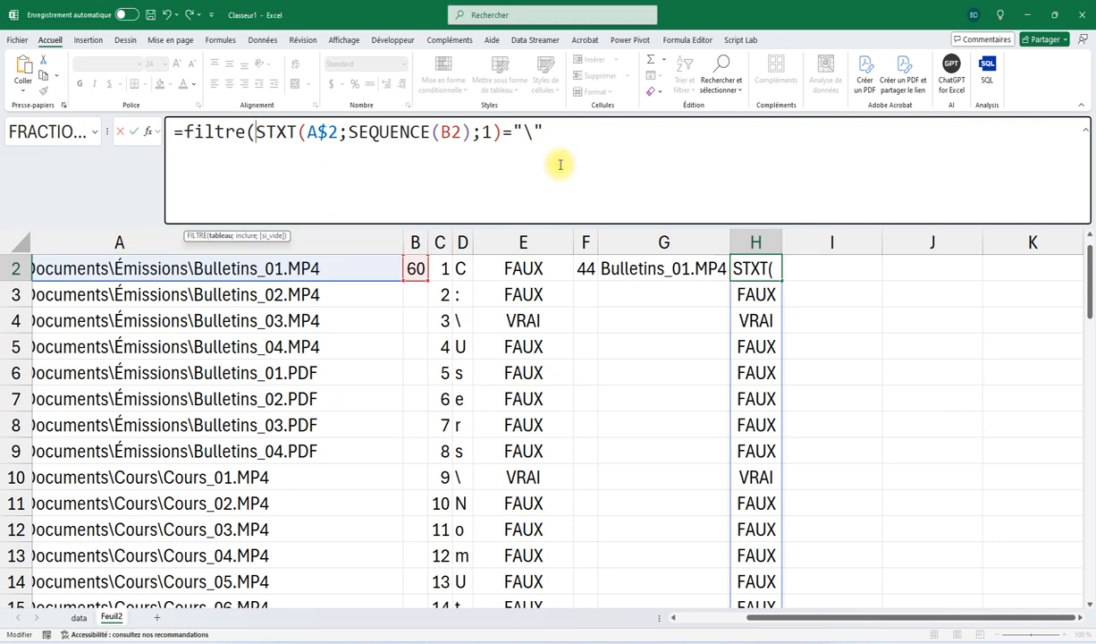
{"action": "left_click_drag", "start_coordinate": [351, 141], "coordinate": [467, 132]}
{"action": "key", "text": "ctrl+c"}
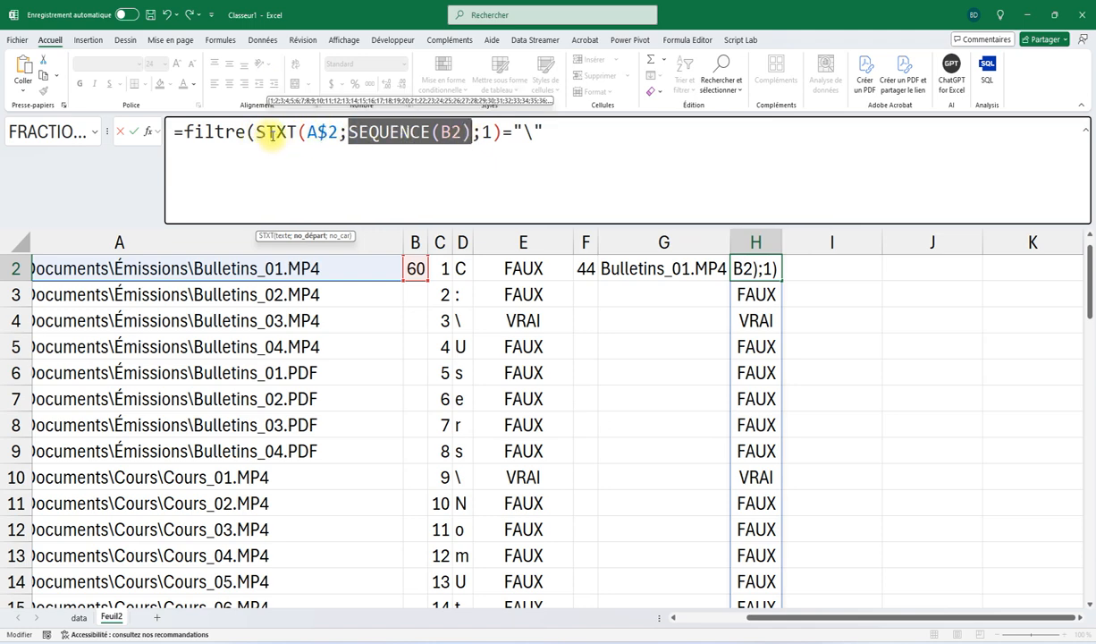
{"action": "left_click", "coordinate": [254, 132]}
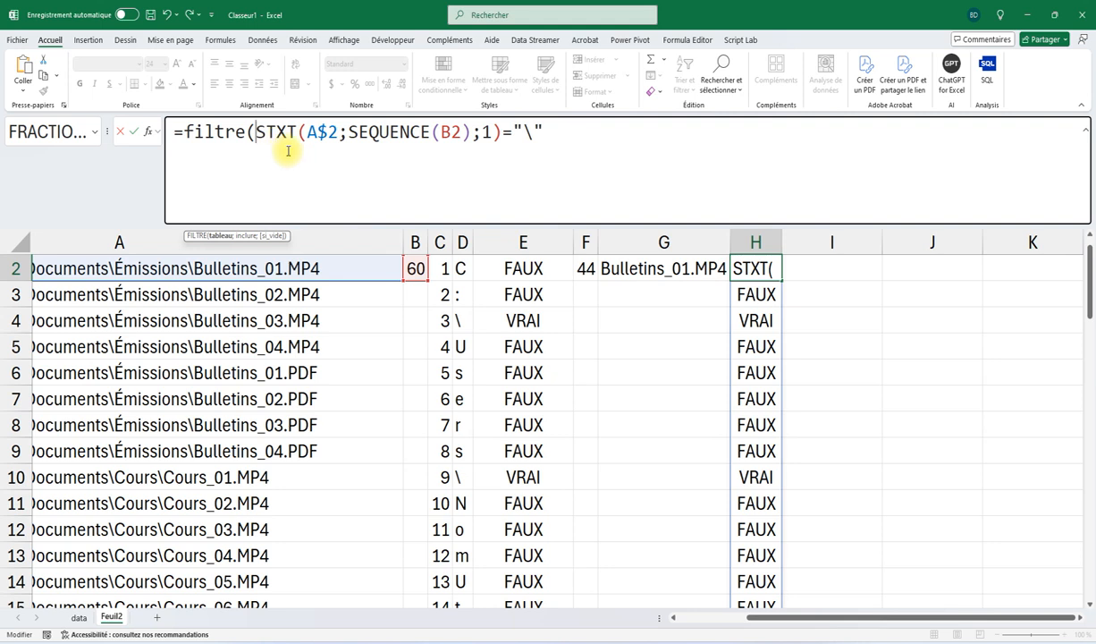
{"action": "key", "text": "ctrl+v"}
{"action": "type", "text": ";"}
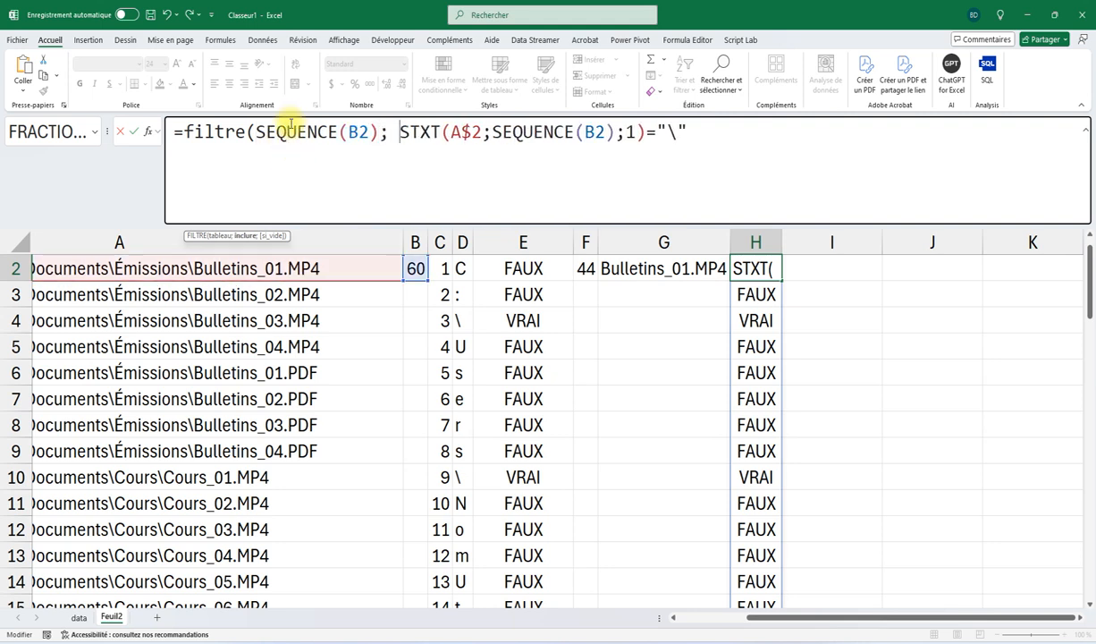
{"action": "left_click", "coordinate": [702, 132]}
{"action": "type", "text": ")"}
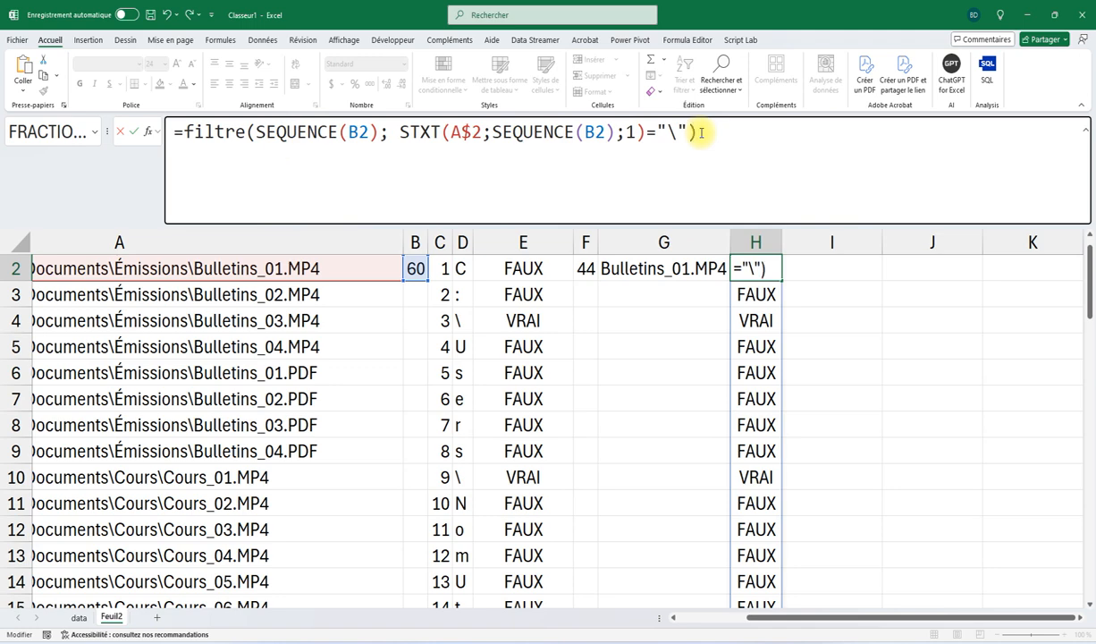
{"action": "key", "text": "Return"}
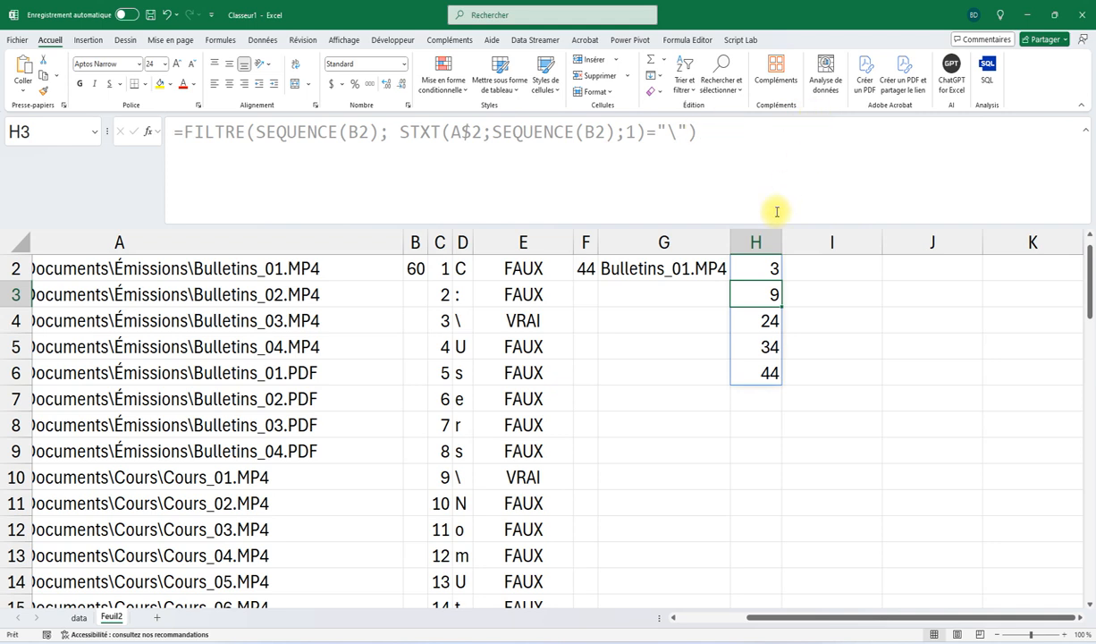
- Enclose the FILTRE formula in cell H2 in a MAX function
{"action": "left_click", "coordinate": [758, 268]}
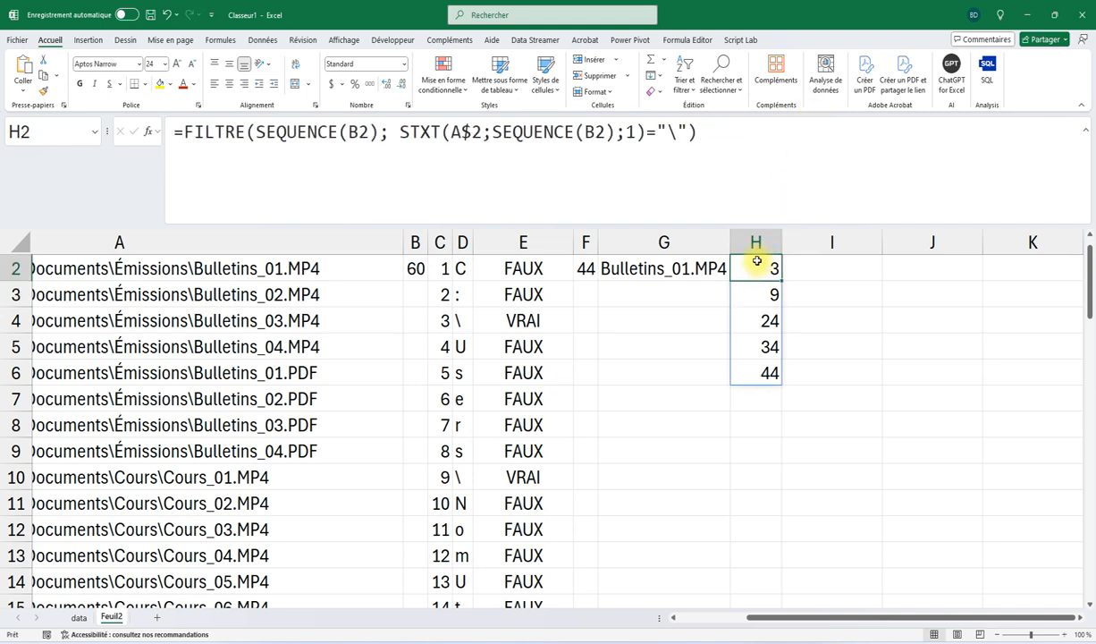
{"action": "left_click", "coordinate": [184, 132]}
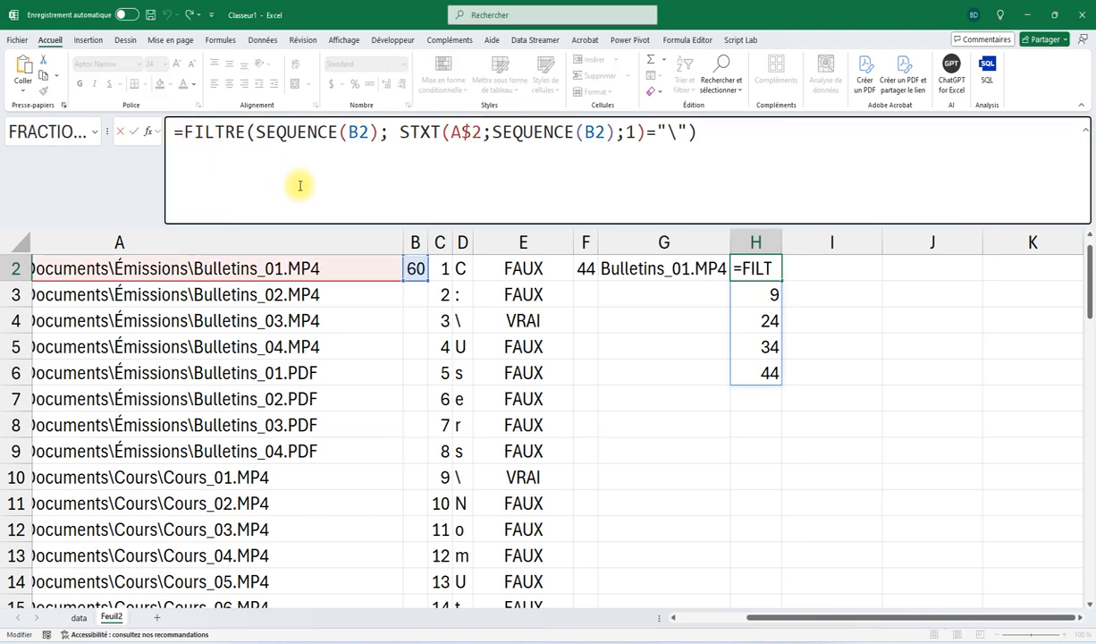
{"action": "type", "text": "MAX("}
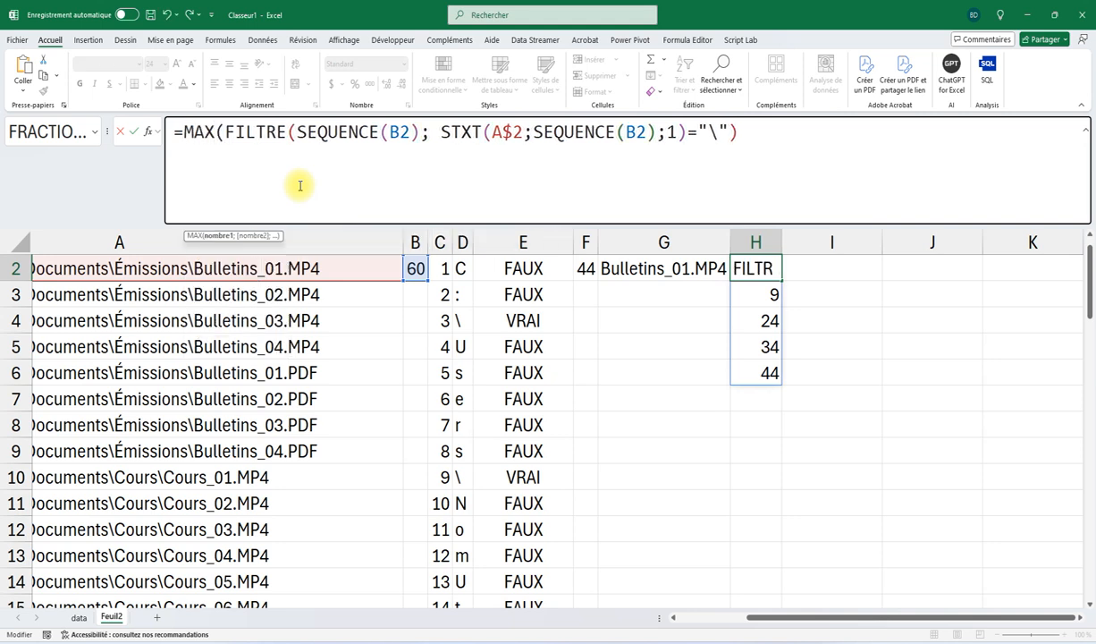
{"action": "left_click", "coordinate": [756, 130]}
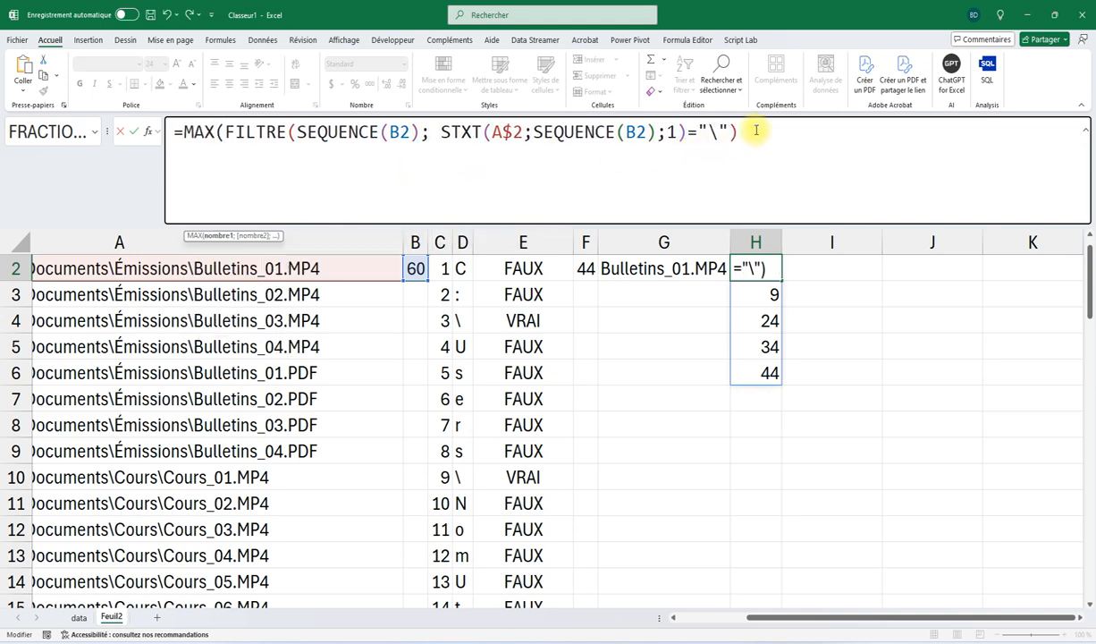
{"action": "type", "text": ")"}
{"action": "key", "text": "Return"}
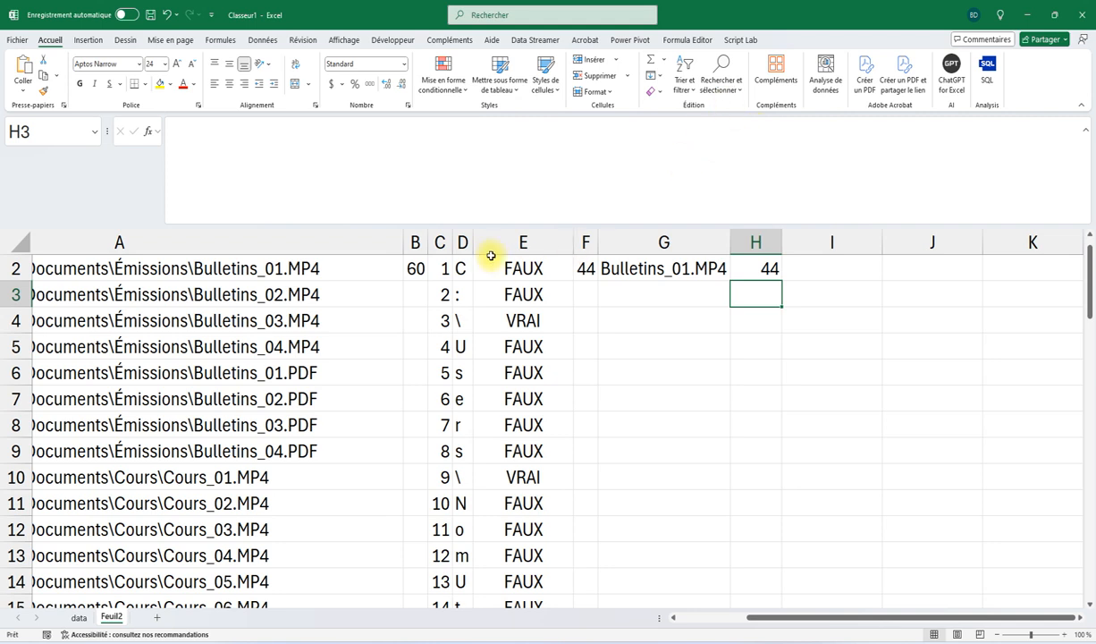
- Compare the combined MAX formula in cell H2 with the STXT formula in cell G2
{"action": "left_click", "coordinate": [753, 269]}
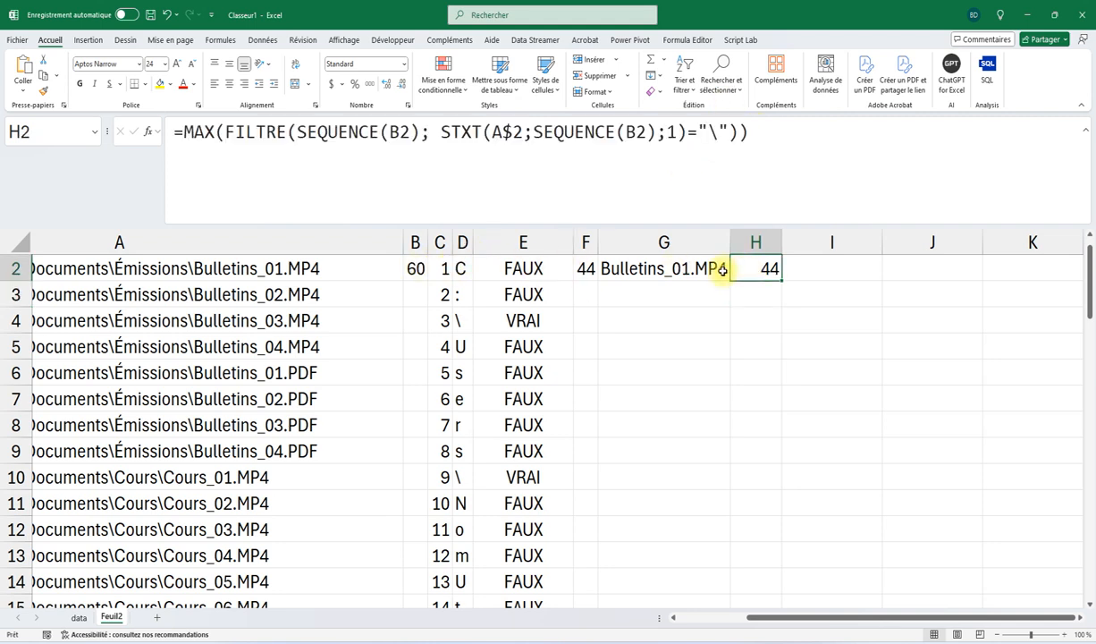
{"action": "left_click", "coordinate": [676, 271]}
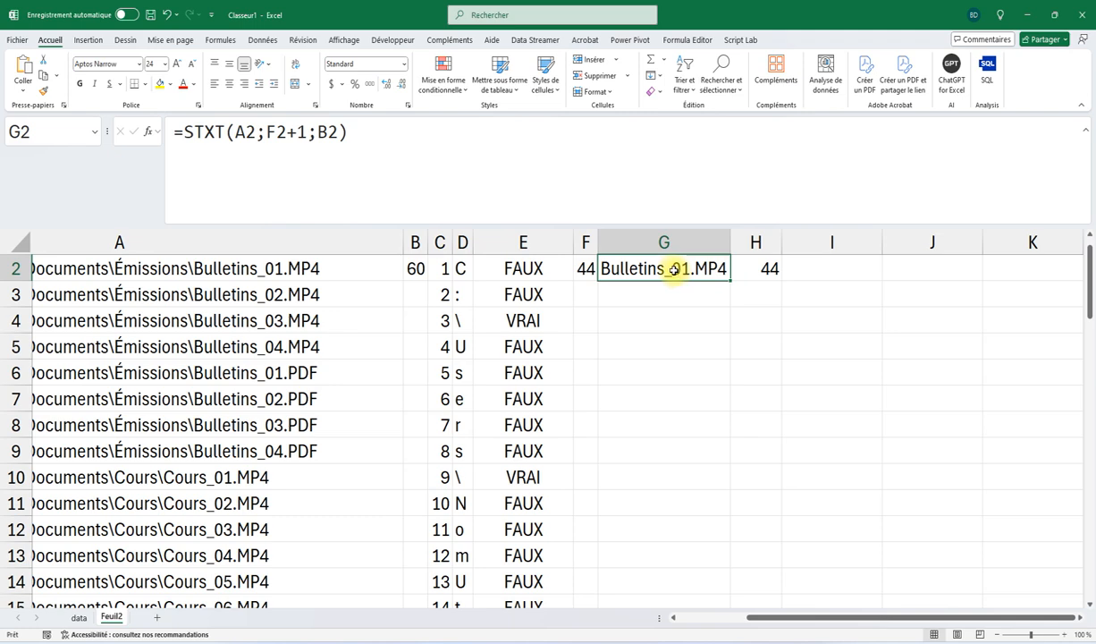
{"action": "left_click", "coordinate": [763, 270]}
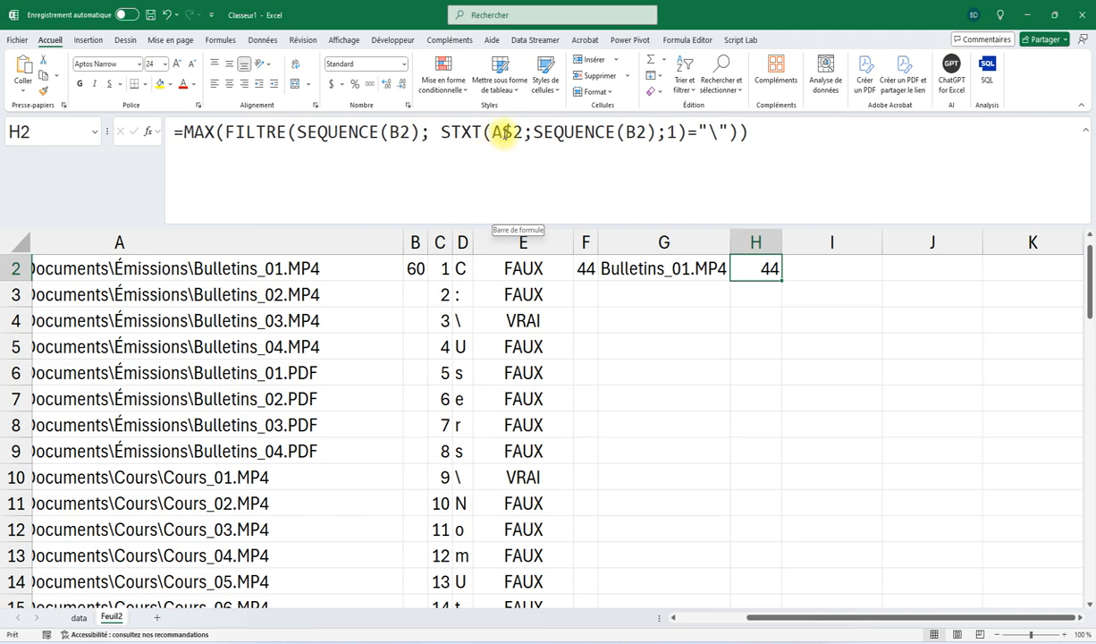
- Make the STXT text reference in cell H2 relative by changing A$2 to A2
{"action": "left_click", "coordinate": [501, 133]}
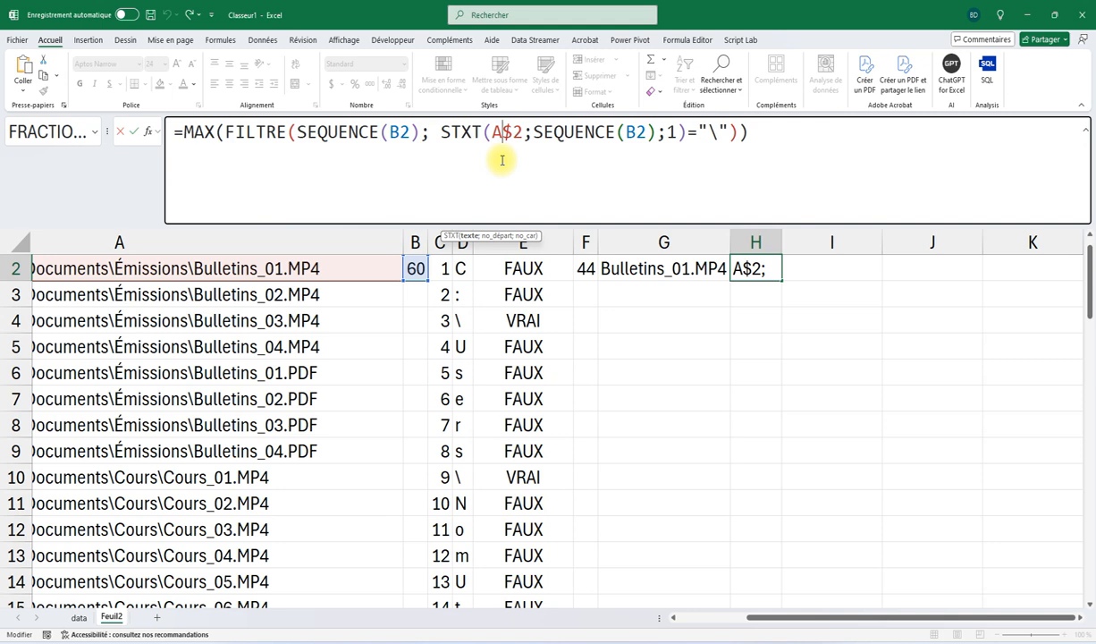
{"action": "key", "text": "Delete"}
{"action": "key", "text": "Return"}
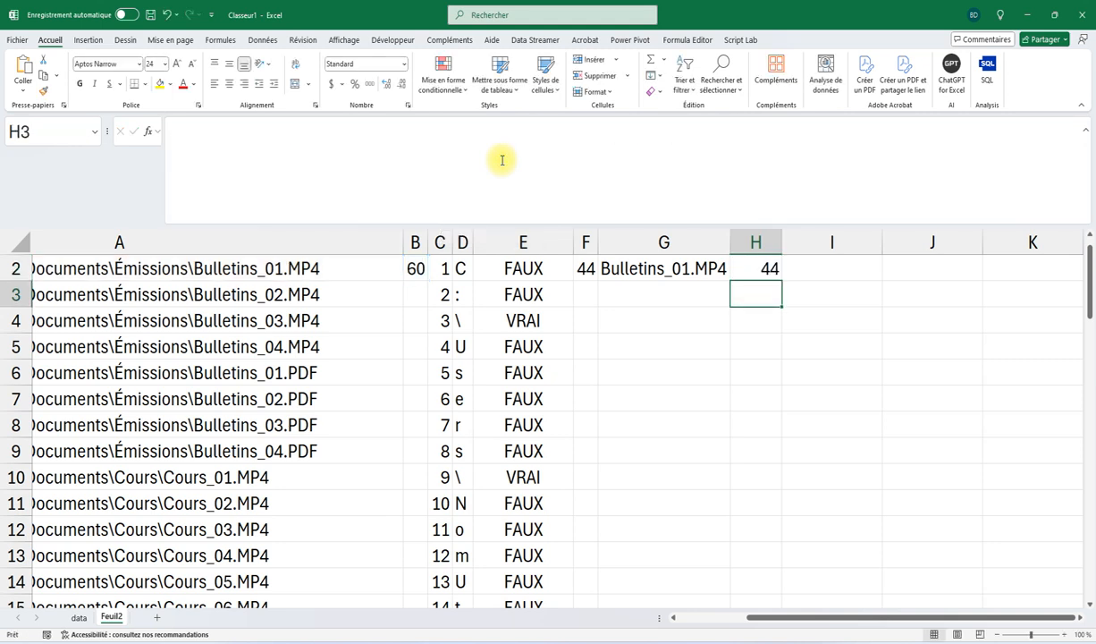
{"action": "left_click", "coordinate": [754, 268]}
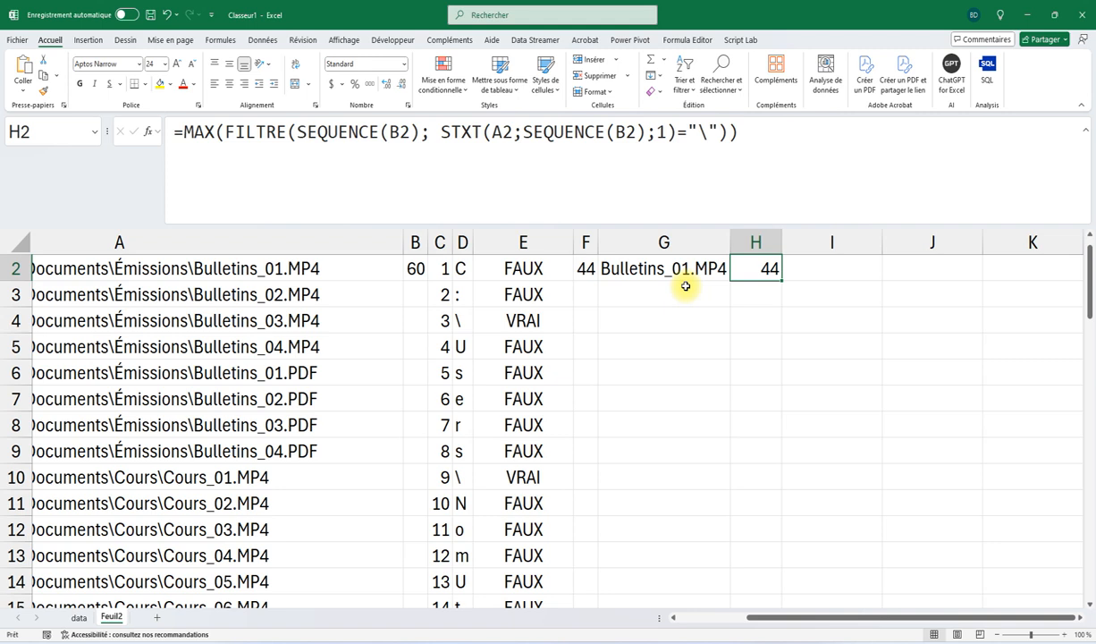
- Copy the formula text =STXT(A2;F2+1;B2) from cell G2 into cell I2 and widen column I to fit the file name
{"action": "left_click", "coordinate": [653, 268]}
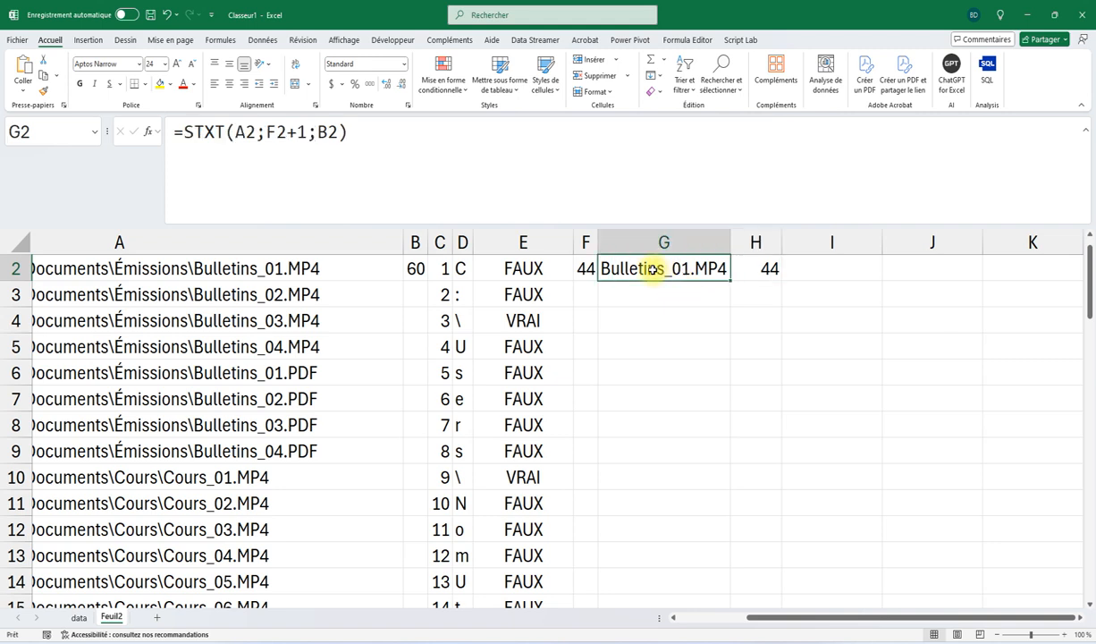
{"action": "left_click", "coordinate": [176, 132]}
{"action": "left_click_drag", "start_coordinate": [176, 132], "coordinate": [404, 134]}
{"action": "key", "text": "ctrl+c"}
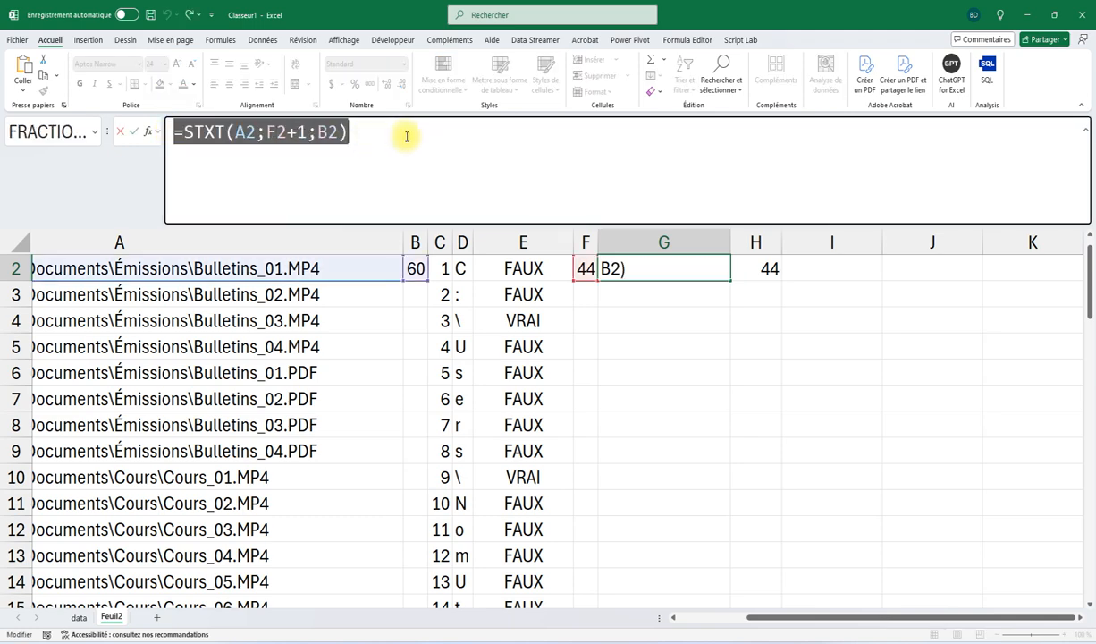
{"action": "key", "text": "Escape"}
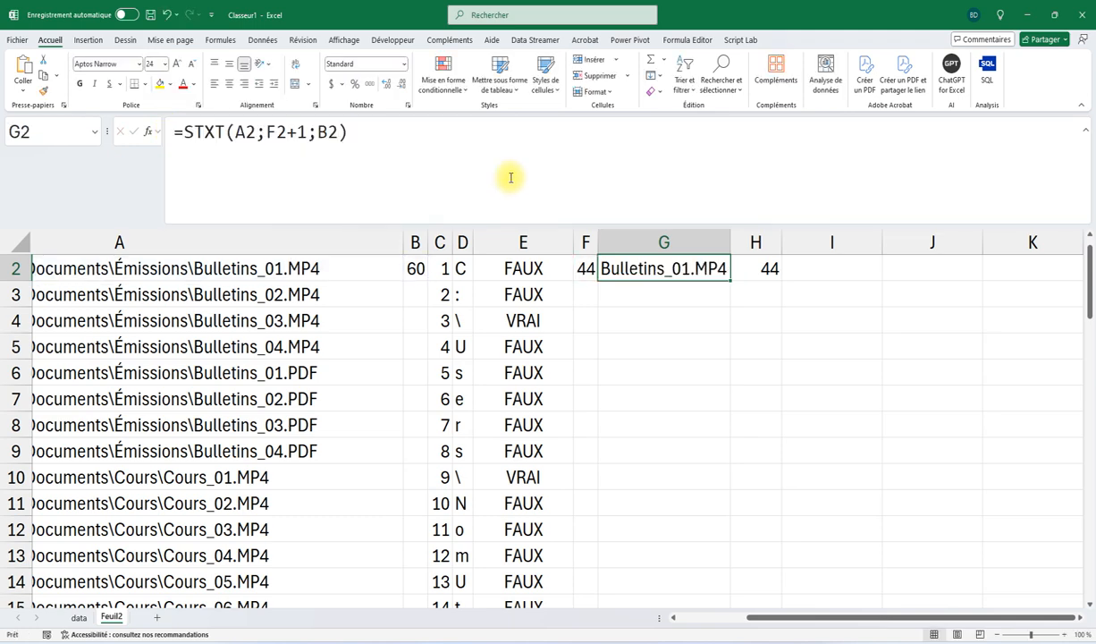
{"action": "left_click", "coordinate": [808, 267]}
{"action": "left_click", "coordinate": [478, 139]}
{"action": "key", "text": "ctrl+v"}
{"action": "key", "text": "Return"}
{"action": "left_click_drag", "start_coordinate": [872, 247], "coordinate": [914, 246]}
{"action": "left_click", "coordinate": [818, 271]}
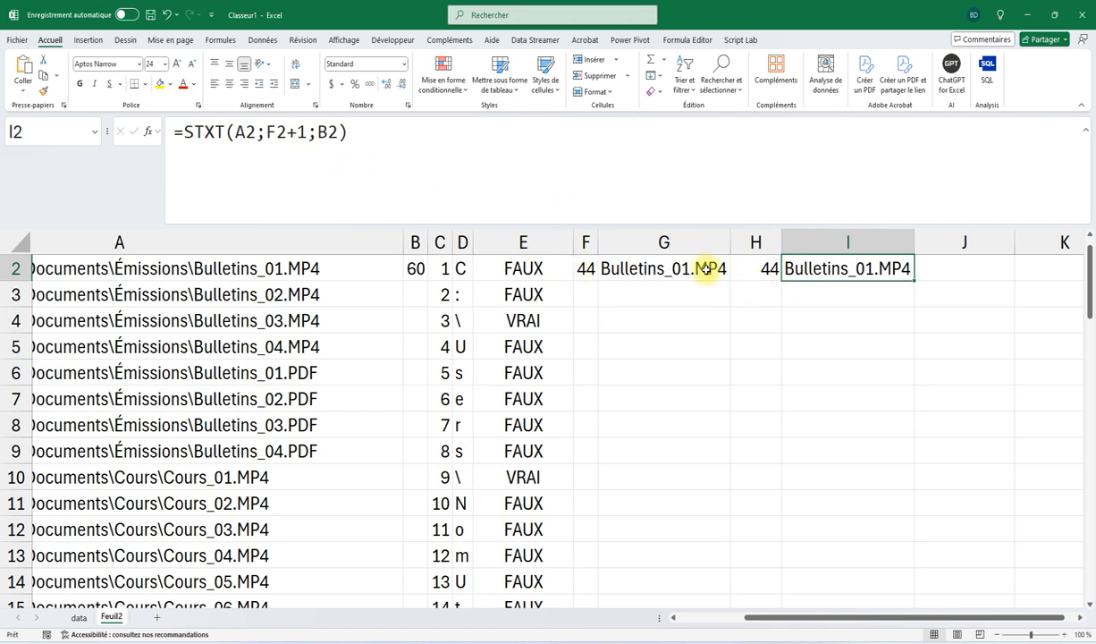
- Replace the F2 reference in cell I2's formula with the MAX(FILTRE(...)) expression copied from cell H2
{"action": "left_click", "coordinate": [752, 271]}
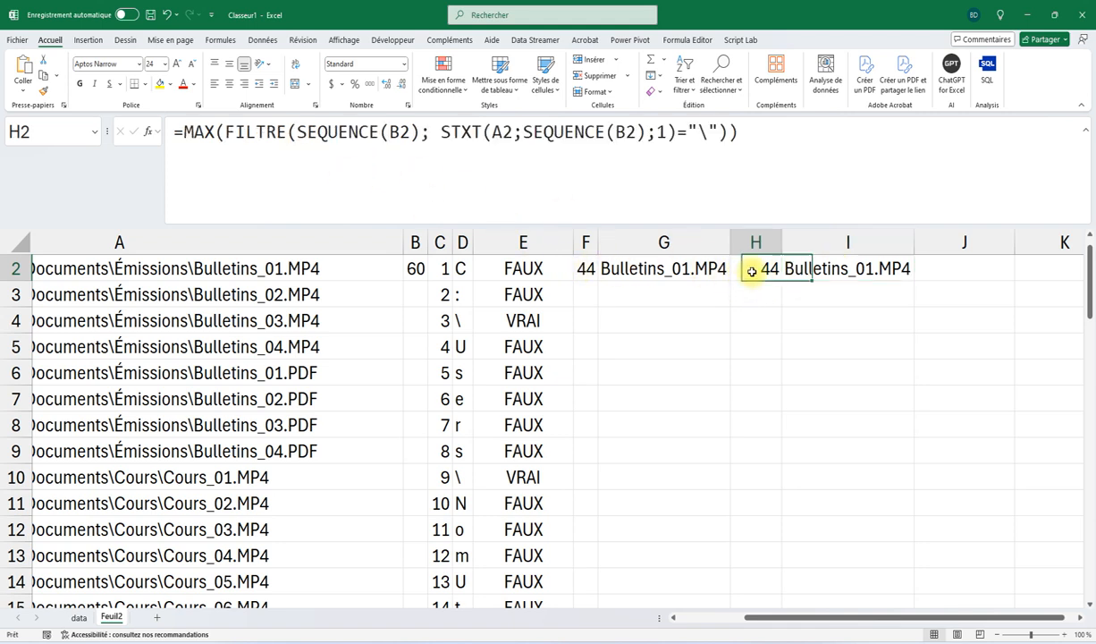
{"action": "left_click", "coordinate": [181, 132]}
{"action": "left_click_drag", "start_coordinate": [216, 133], "coordinate": [834, 174]}
{"action": "key", "text": "ctrl+c"}
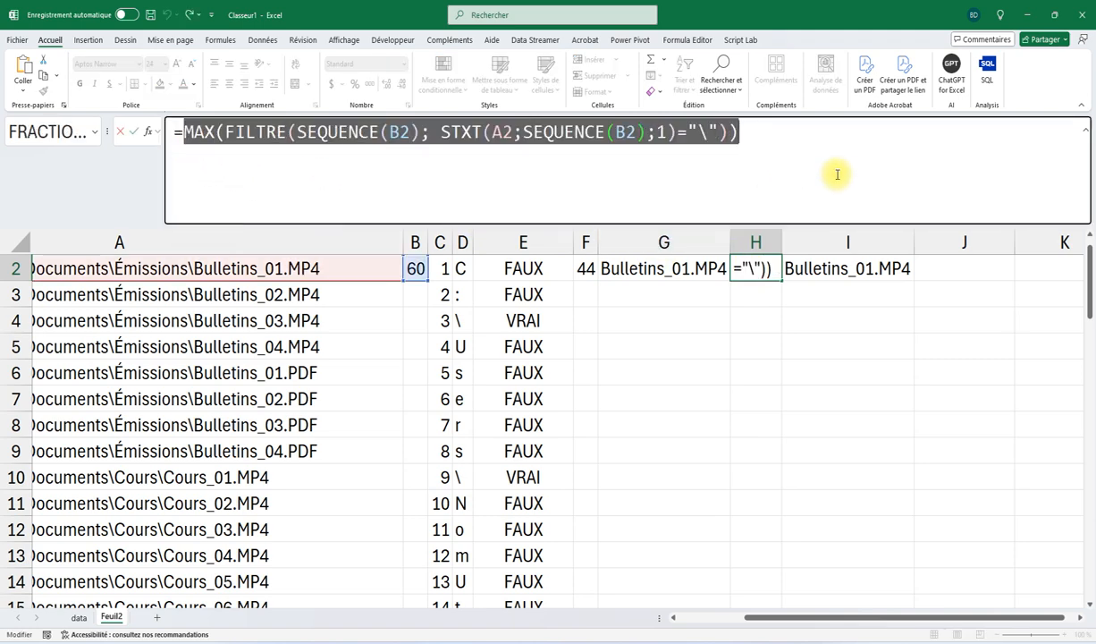
{"action": "key", "text": "Escape"}
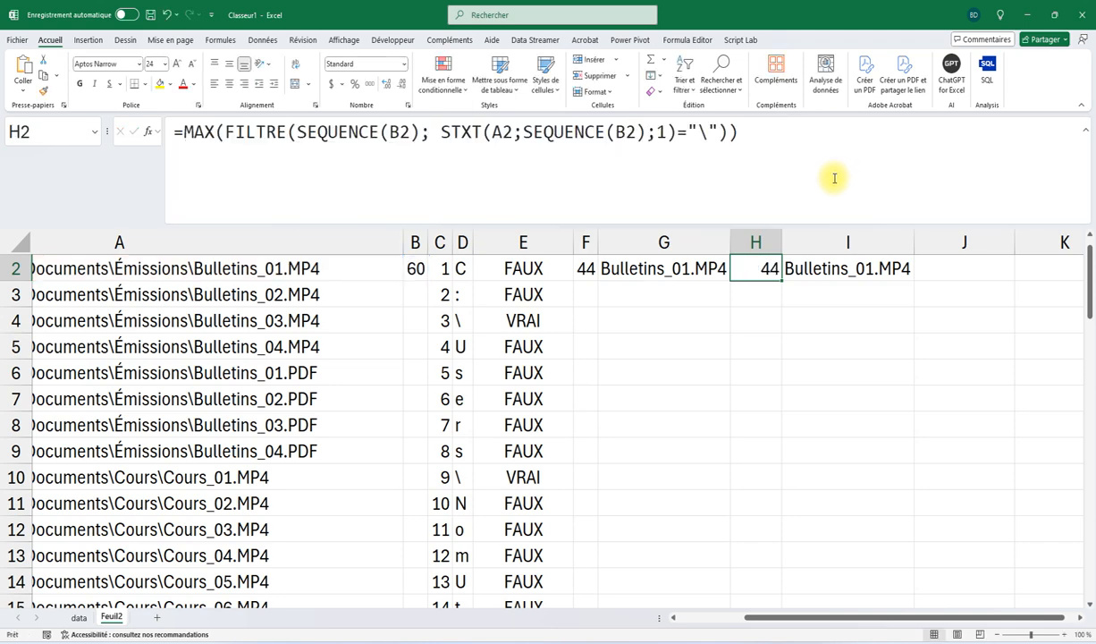
{"action": "left_click", "coordinate": [851, 269]}
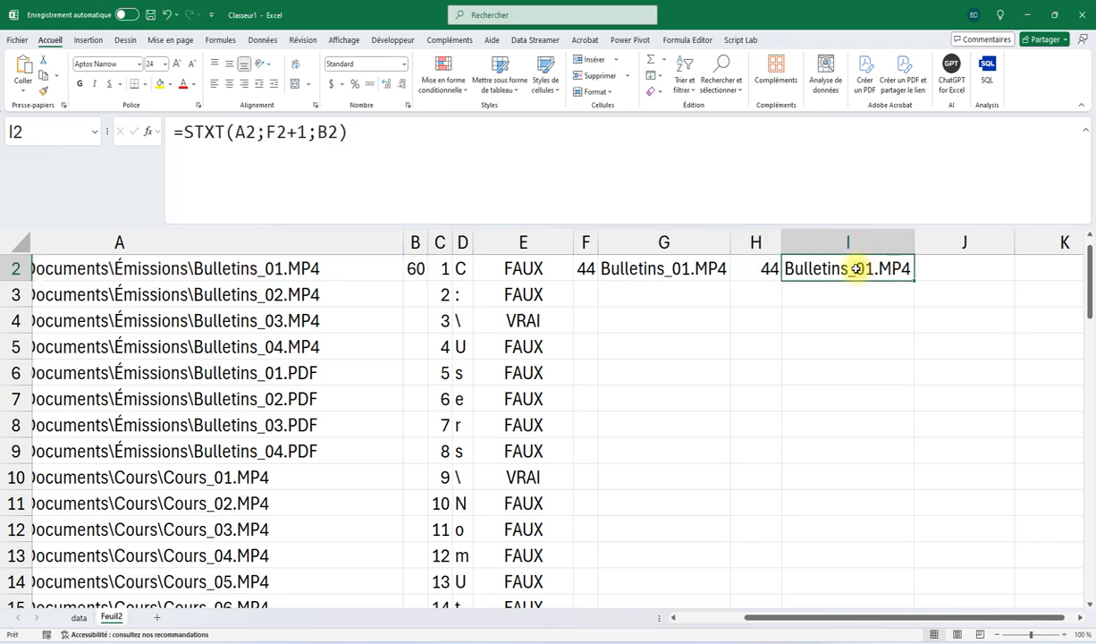
{"action": "double_click", "coordinate": [267, 133]}
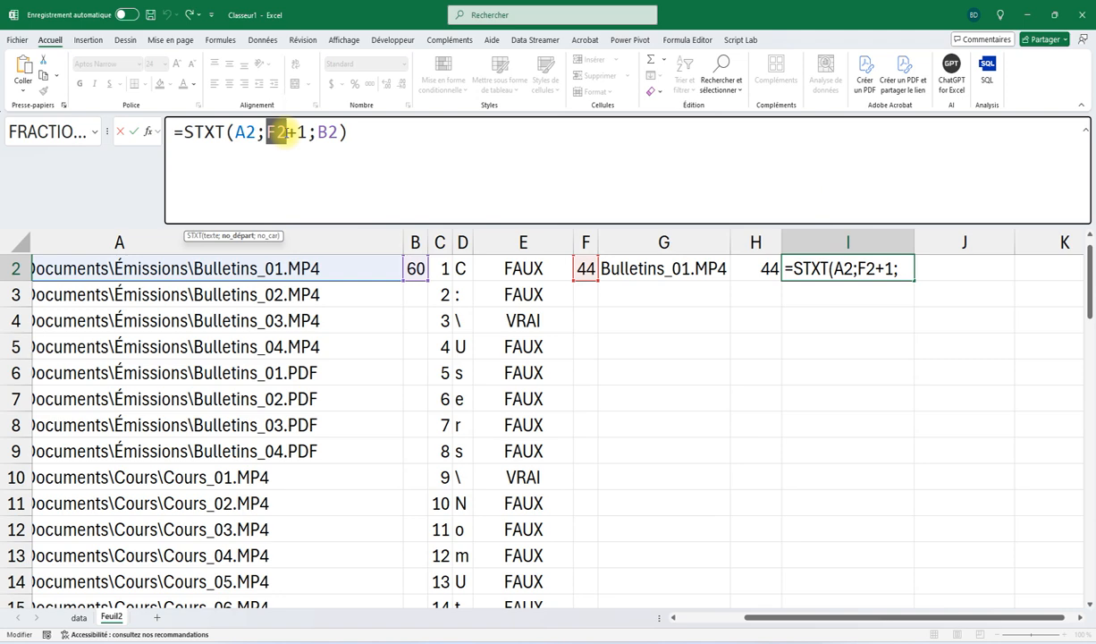
{"action": "key", "text": "ctrl+v"}
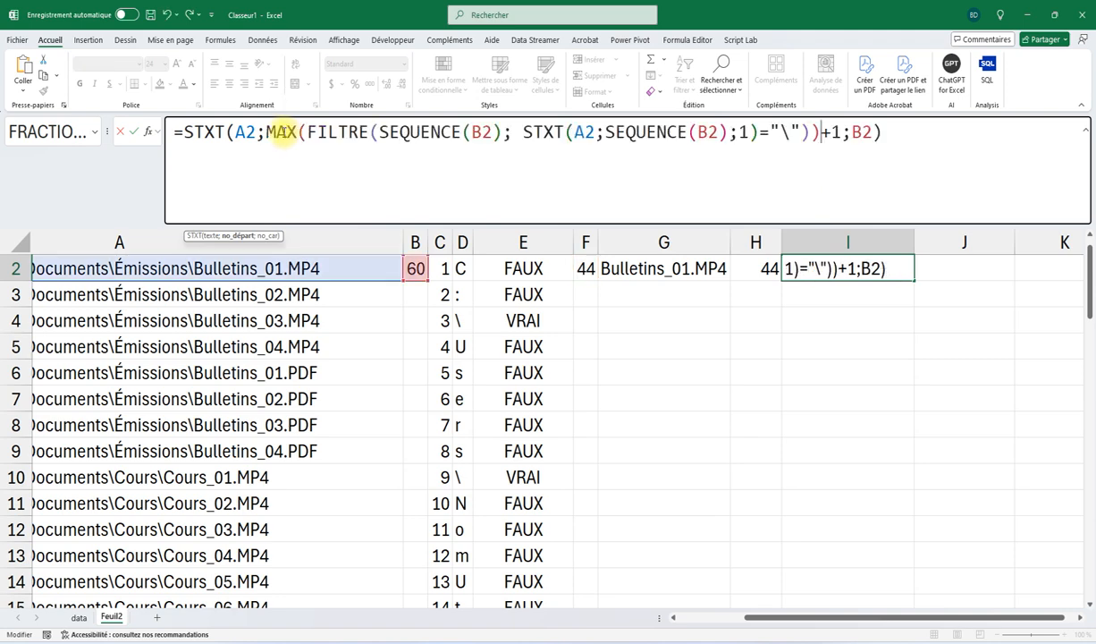
{"action": "left_click", "coordinate": [133, 133]}
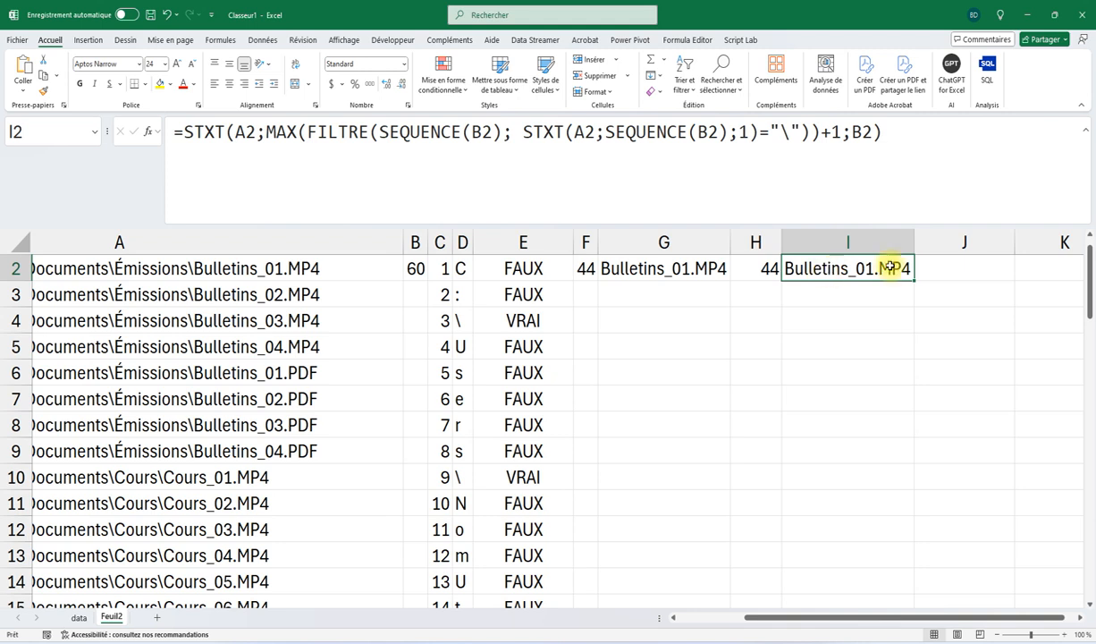
- Fill the combined formula from cell I2 down to I40 and slightly widen column I
{"action": "left_click_drag", "start_coordinate": [913, 280], "coordinate": [834, 244]}
{"action": "left_click_drag", "start_coordinate": [834, 289], "coordinate": [831, 375]}
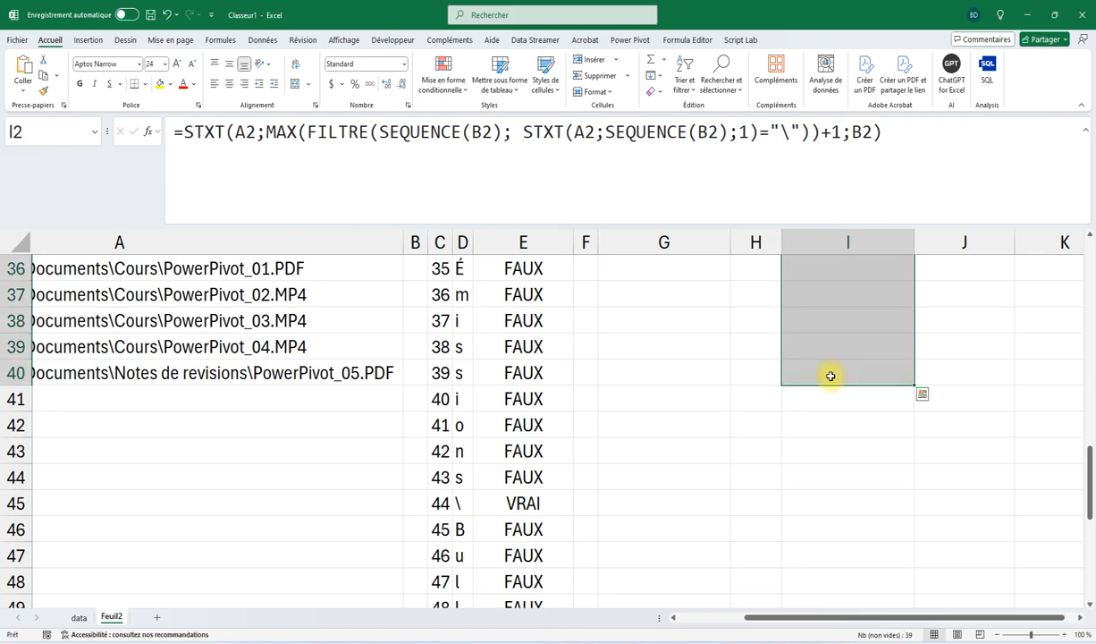
{"action": "left_click_drag", "start_coordinate": [912, 245], "coordinate": [932, 245]}
{"action": "left_click_drag", "start_coordinate": [1091, 470], "coordinate": [1080, 252]}
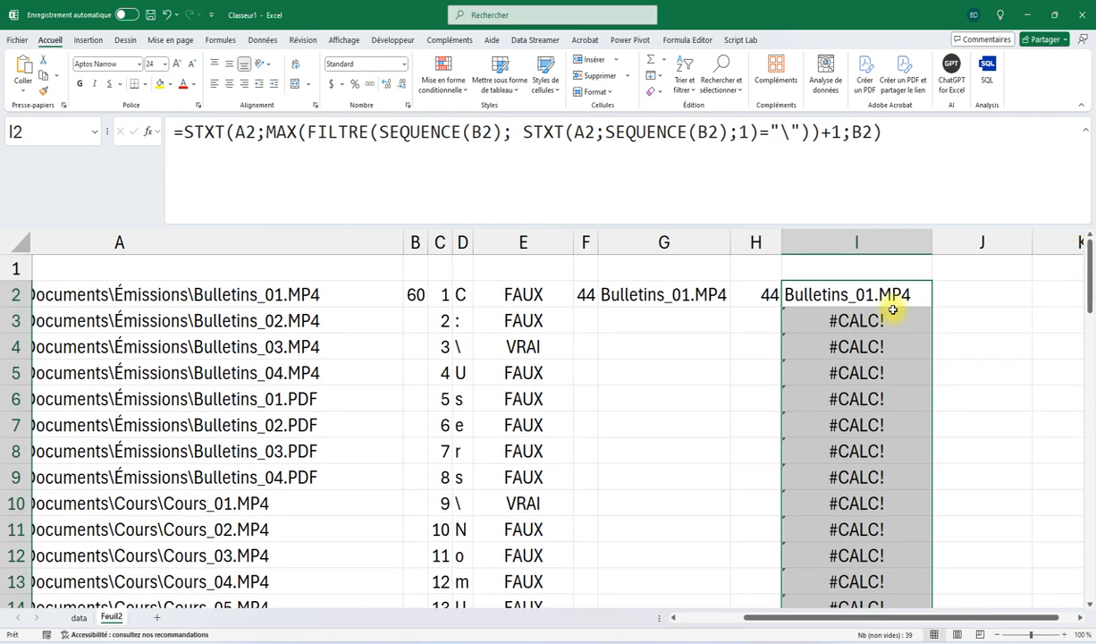
- Replace B3 in the first SEQUENCE of cell I3's formula with NBCAR(A3)
{"action": "left_click", "coordinate": [846, 320]}
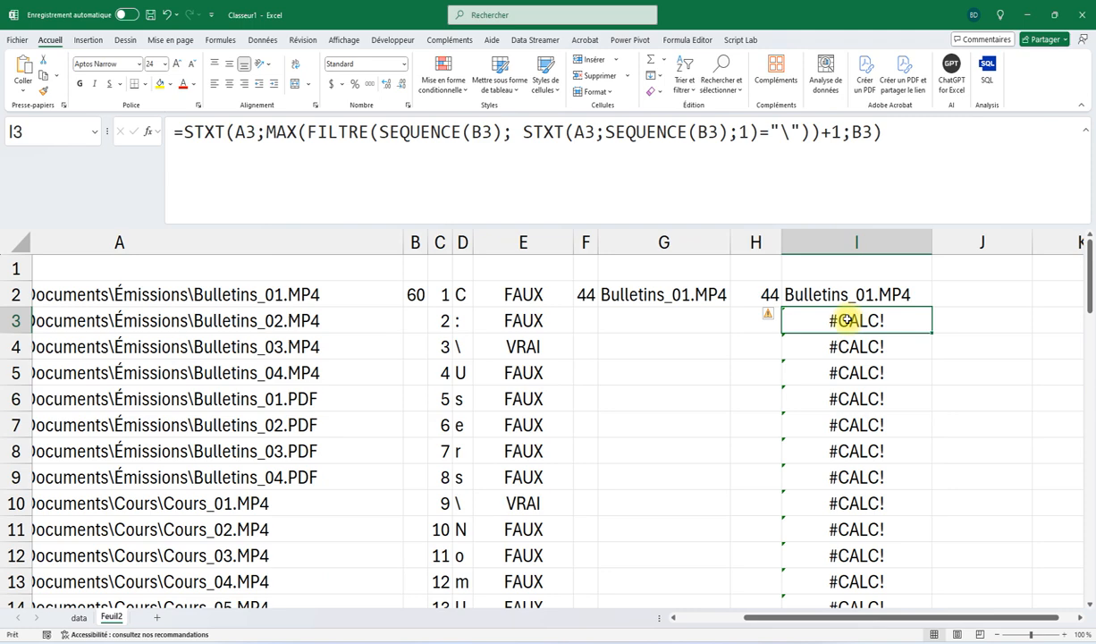
{"action": "left_click", "coordinate": [901, 134]}
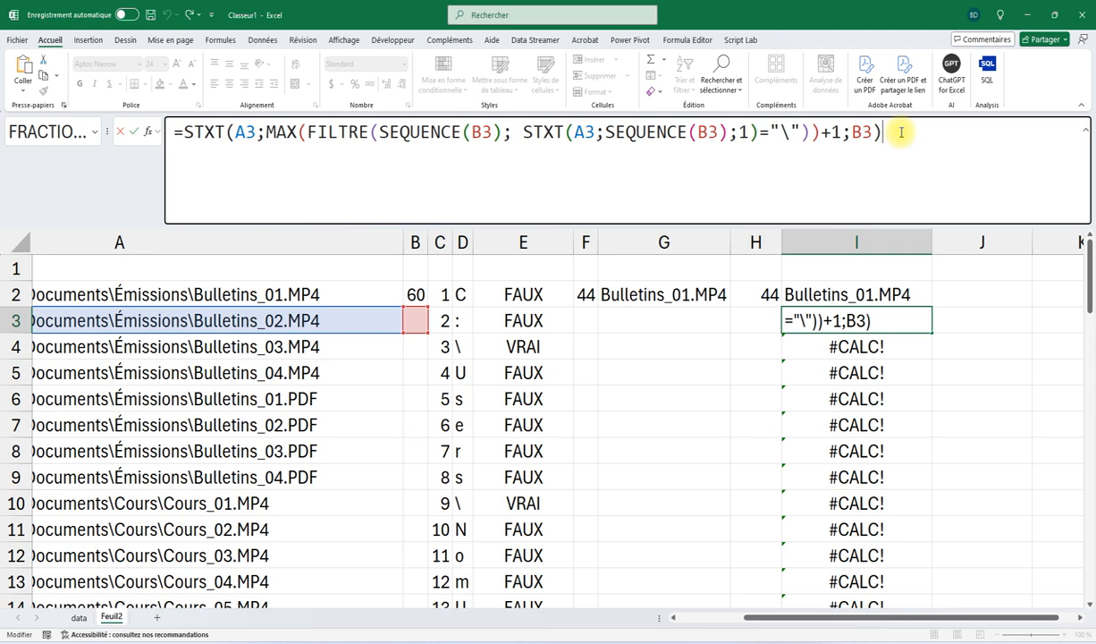
{"action": "key", "text": "Escape"}
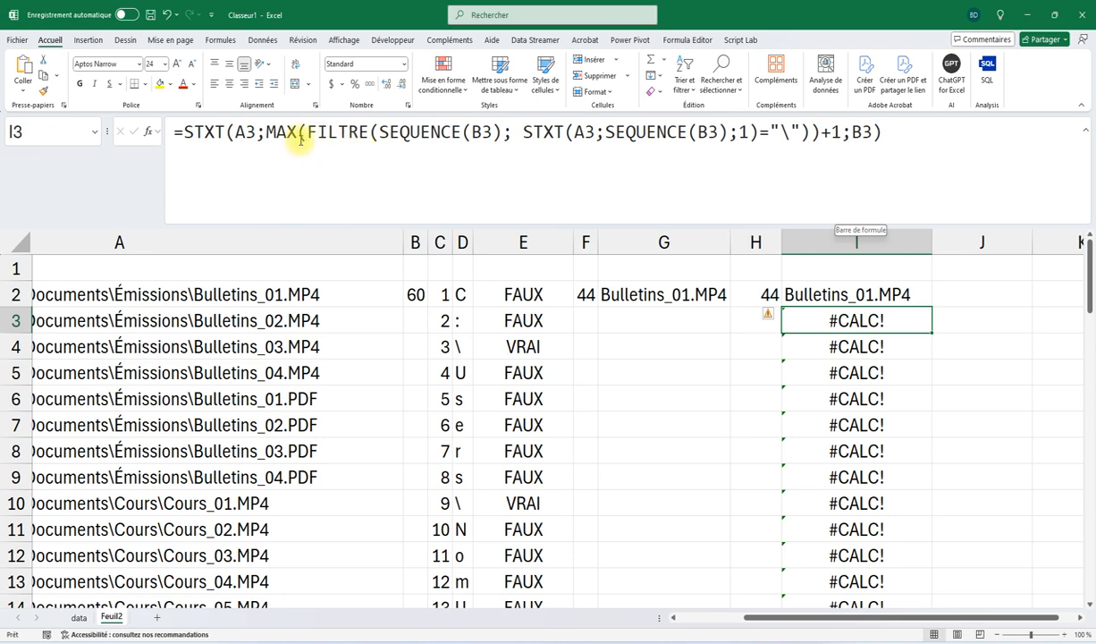
{"action": "left_click", "coordinate": [474, 134]}
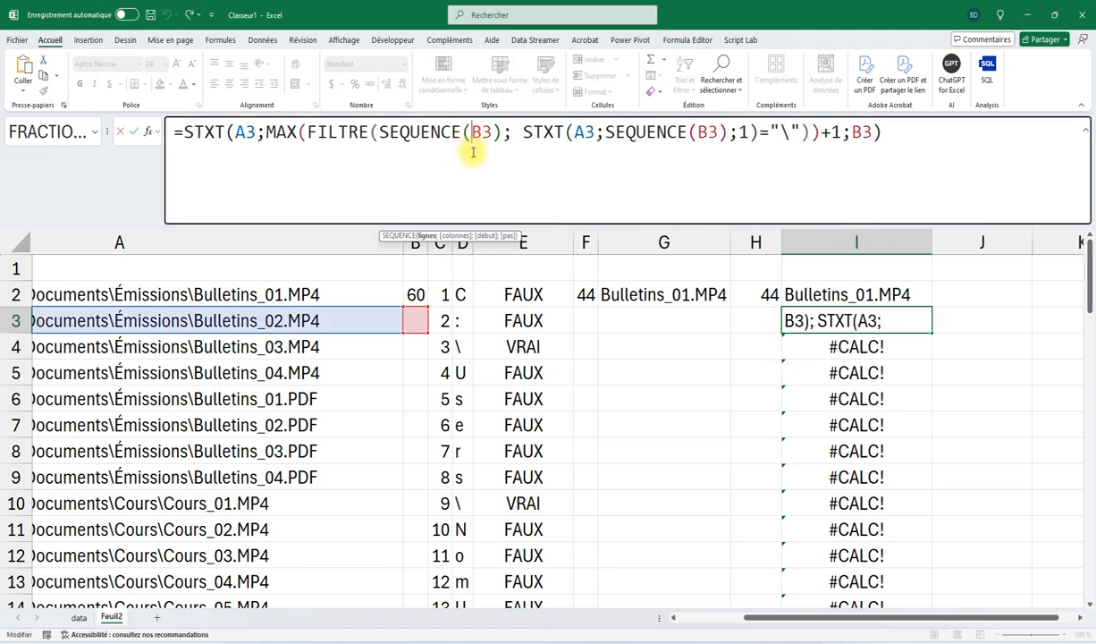
{"action": "type", "text": "NB"}
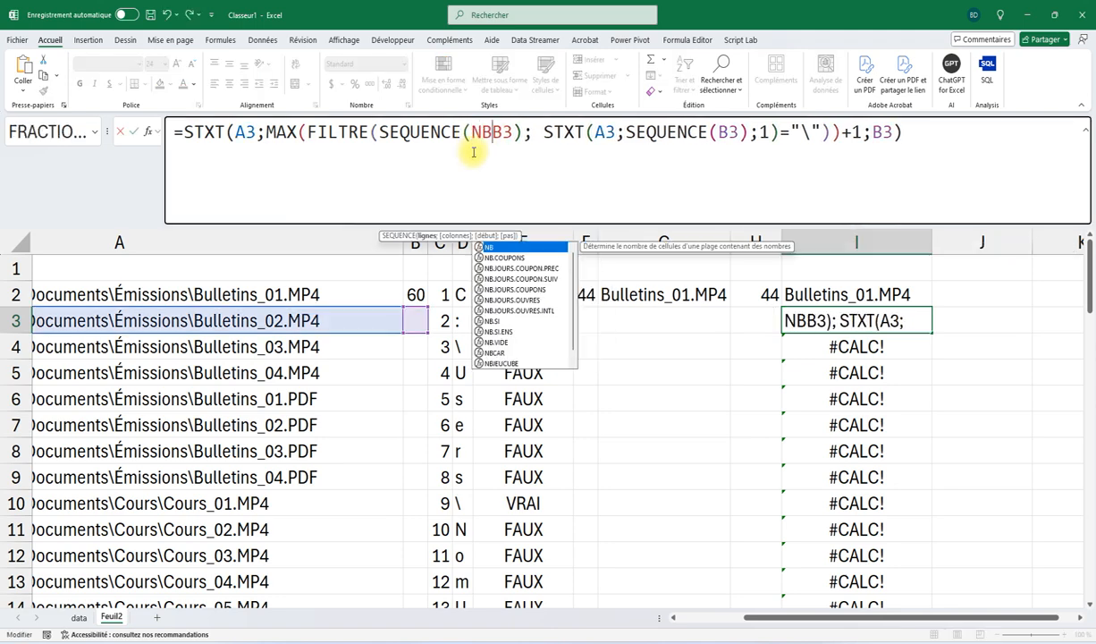
{"action": "type", "text": "C"}
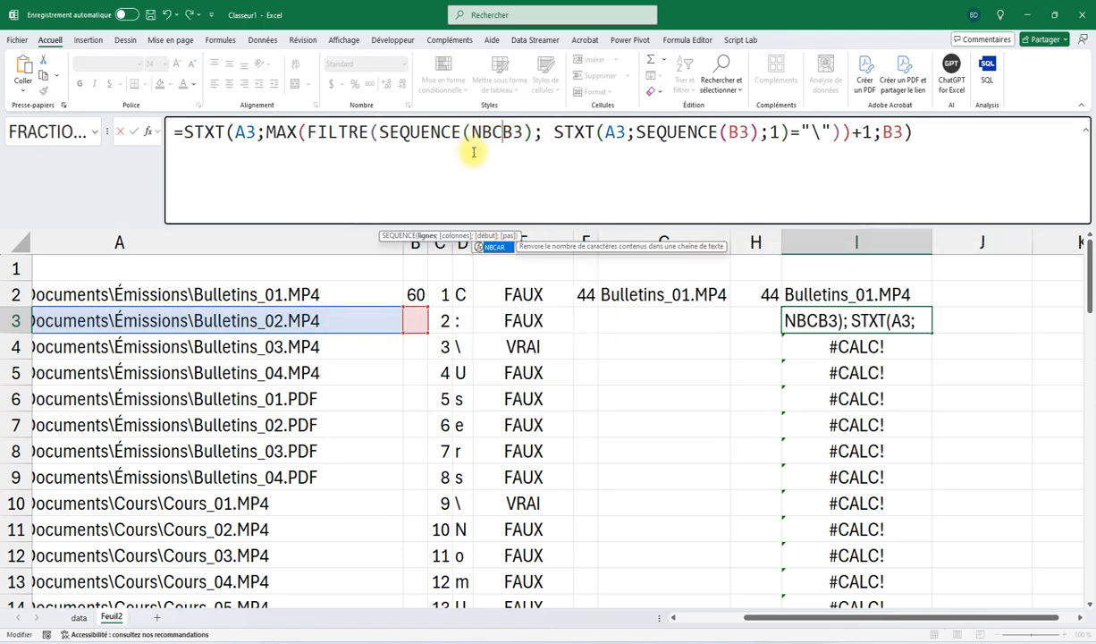
{"action": "type", "text": "A"}
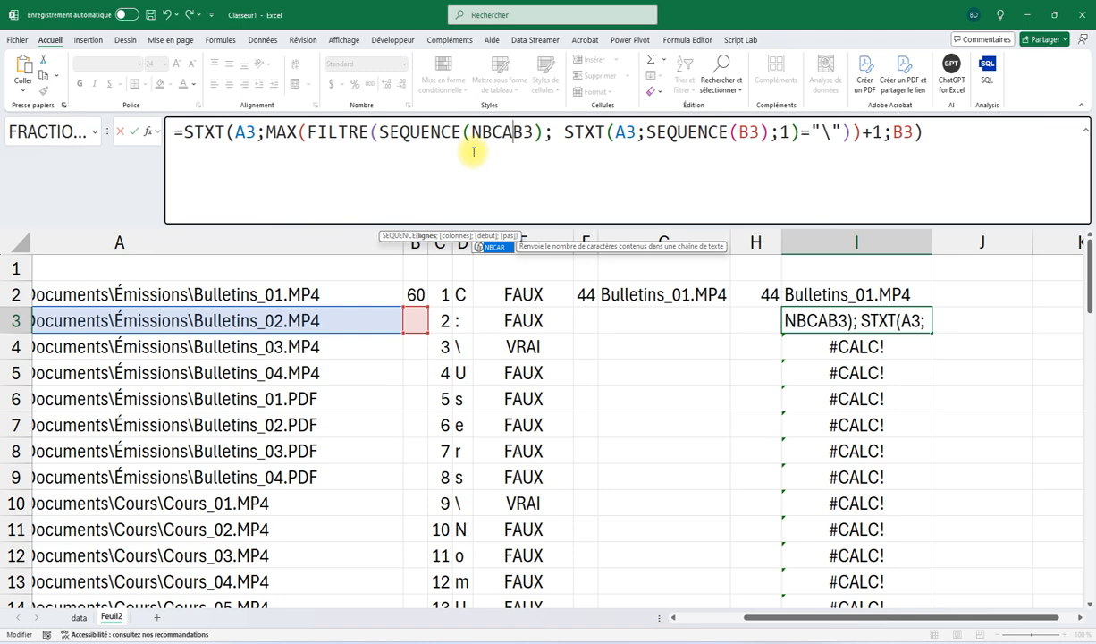
{"action": "type", "text": "R"}
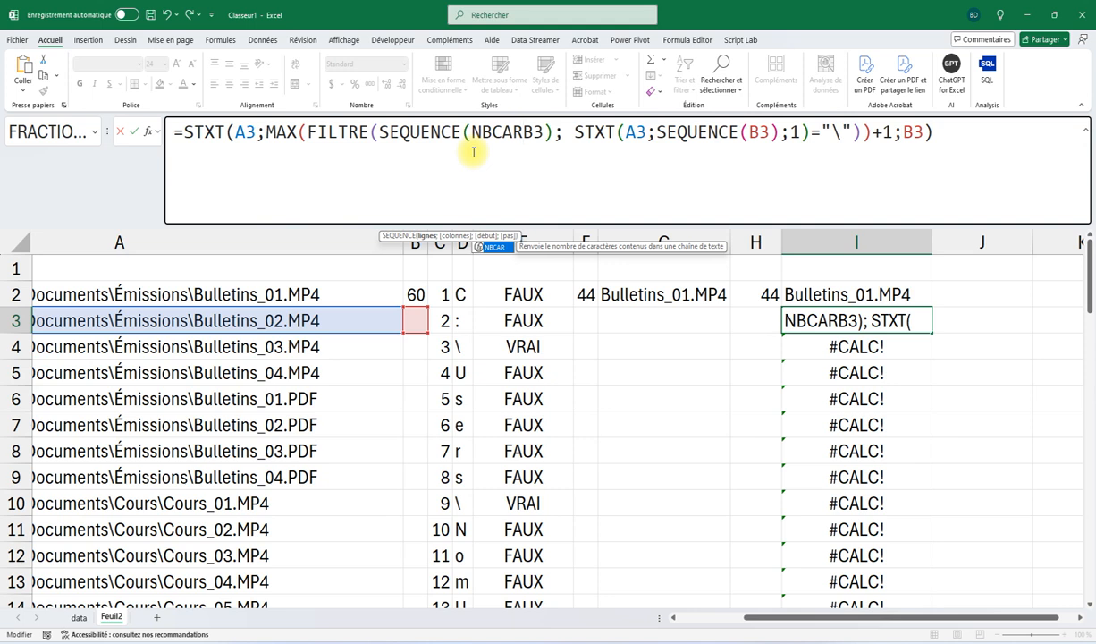
{"action": "type", "text": "("}
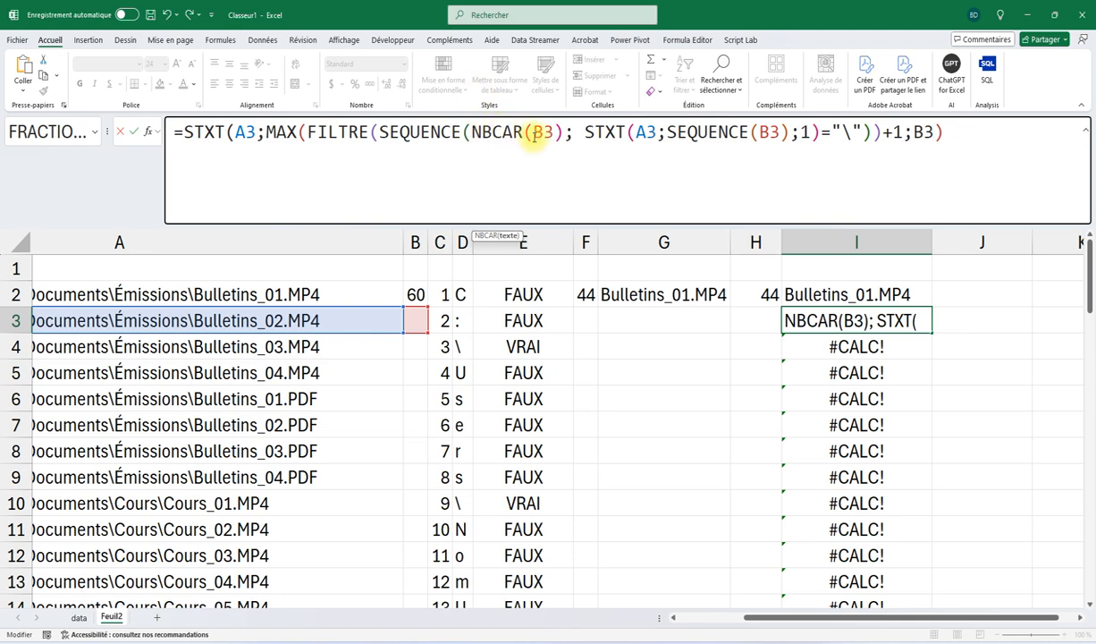
{"action": "type", "text": "A3"}
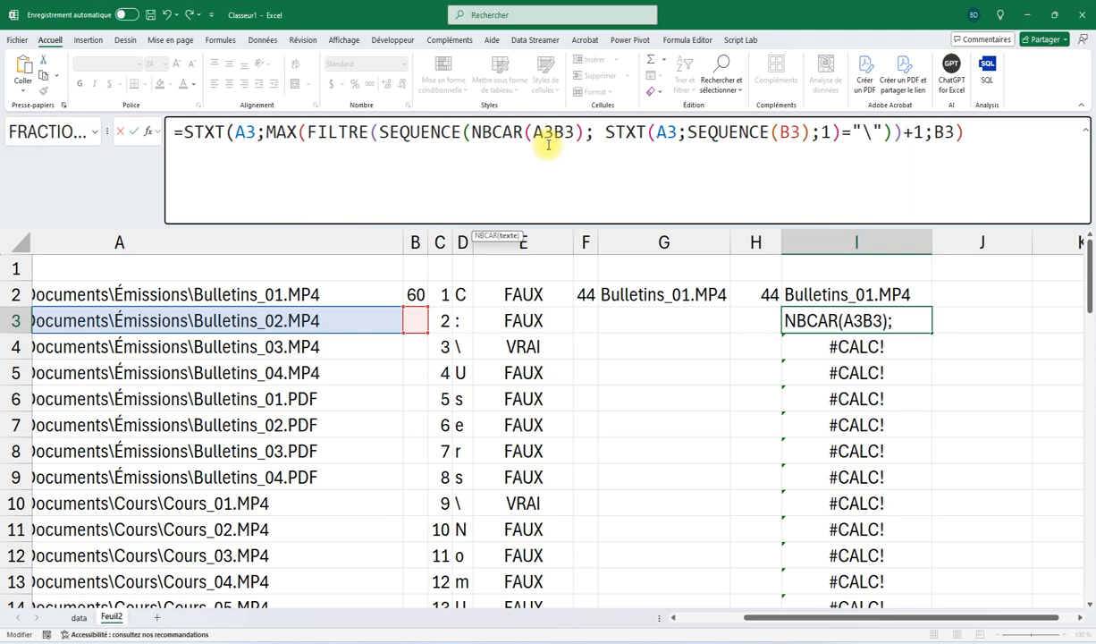
{"action": "type", "text": ")"}
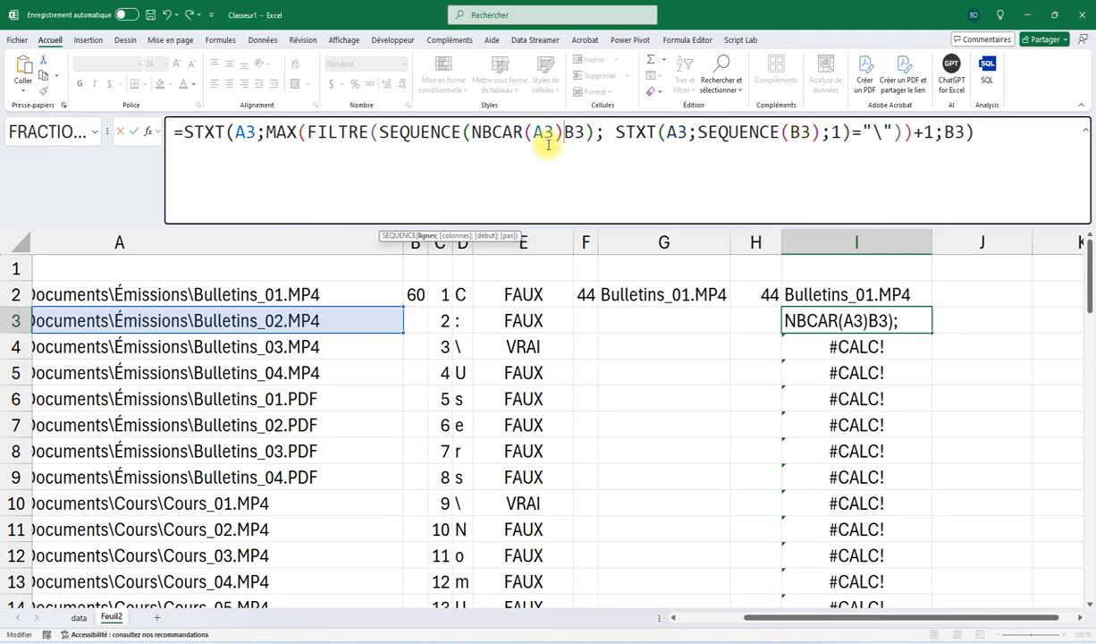
{"action": "key", "text": "Delete"}
{"action": "key", "text": "Delete"}
{"action": "key", "text": "Return"}
{"action": "key", "text": "Up"}
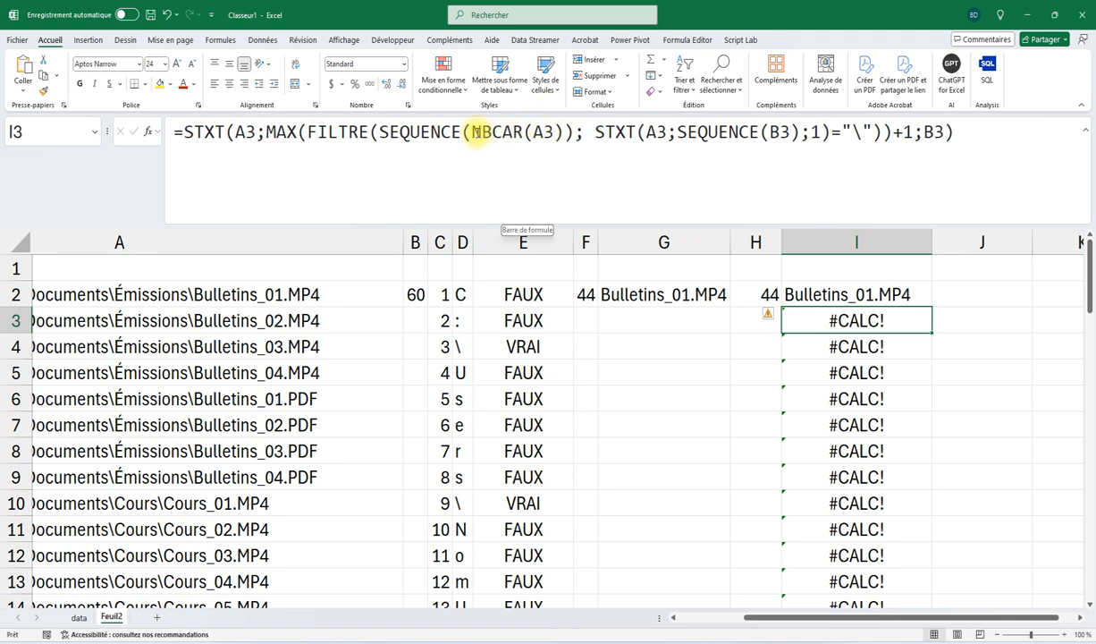
- Replace the two remaining B3 references in cell I3's formula with the copied NBCAR(A3) expression
{"action": "left_click_drag", "start_coordinate": [472, 132], "coordinate": [565, 134]}
{"action": "key", "text": "ctrl+c"}
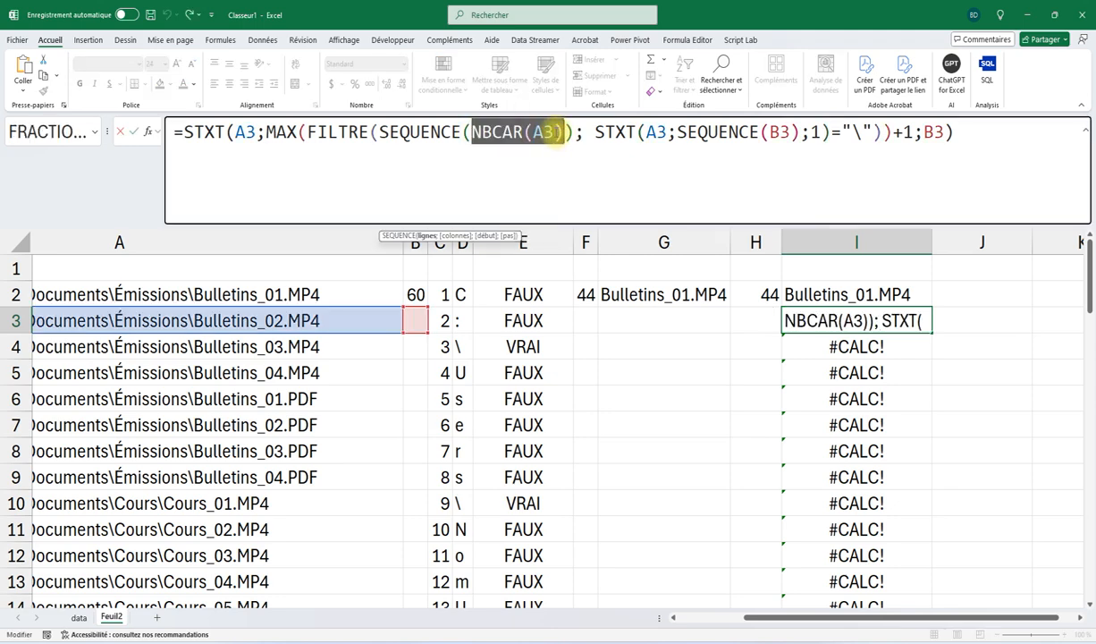
{"action": "key", "text": "Escape"}
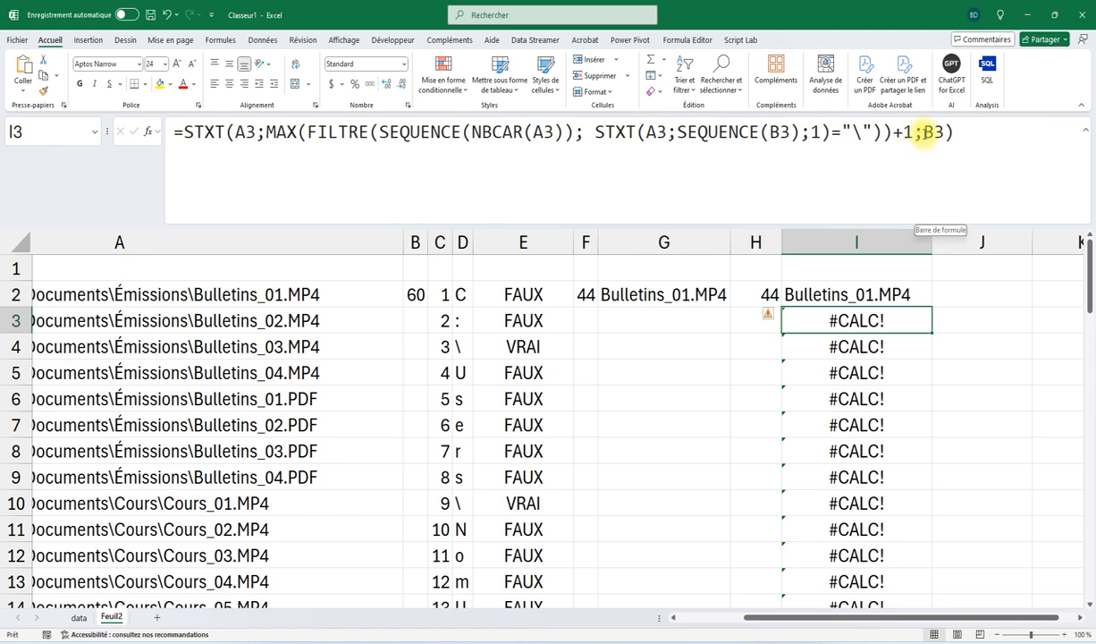
{"action": "left_click_drag", "start_coordinate": [924, 132], "coordinate": [945, 133]}
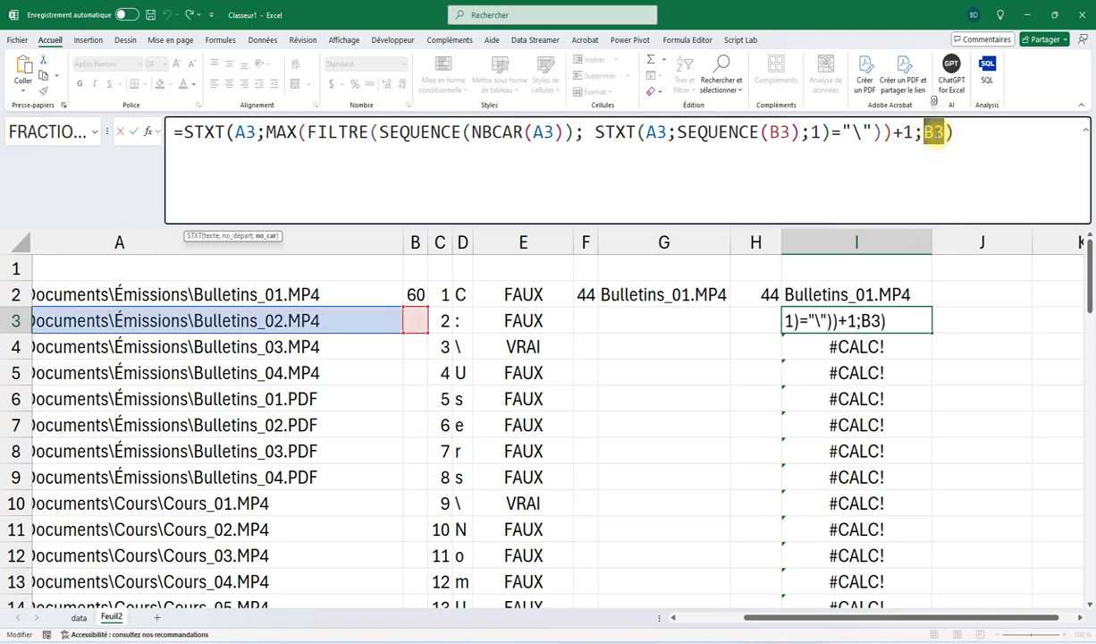
{"action": "key", "text": "ctrl+v"}
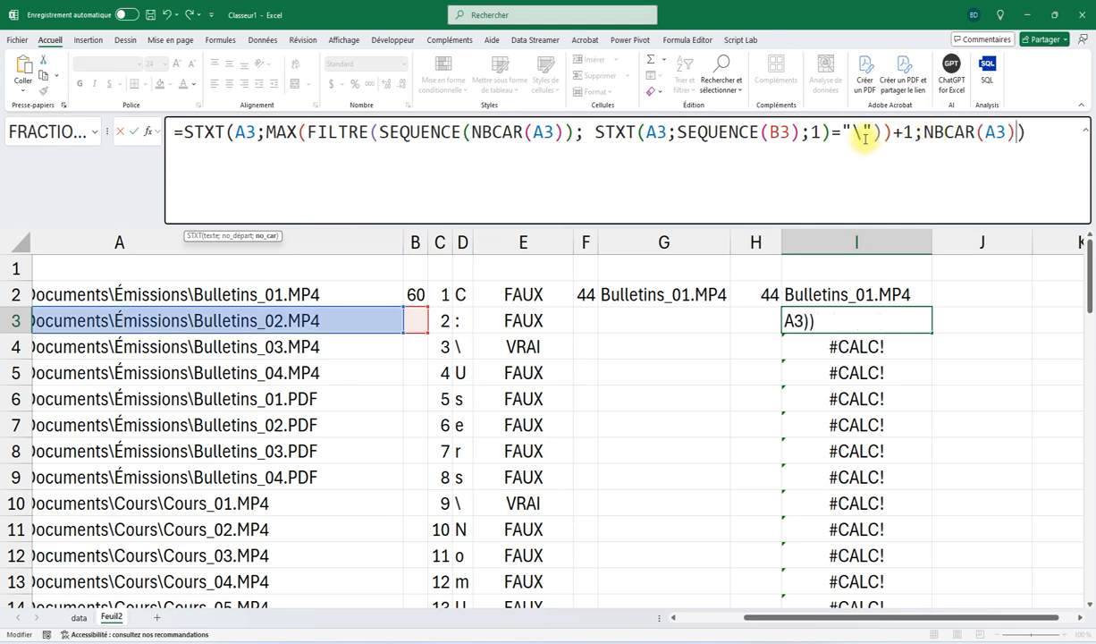
{"action": "double_click", "coordinate": [781, 132]}
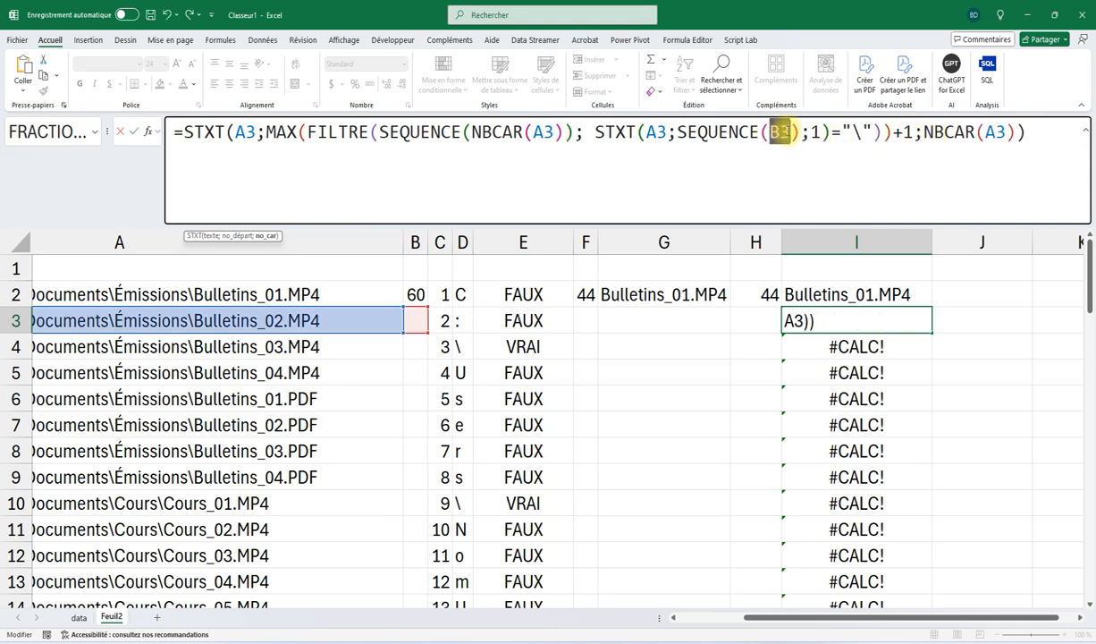
{"action": "key", "text": "ctrl+v"}
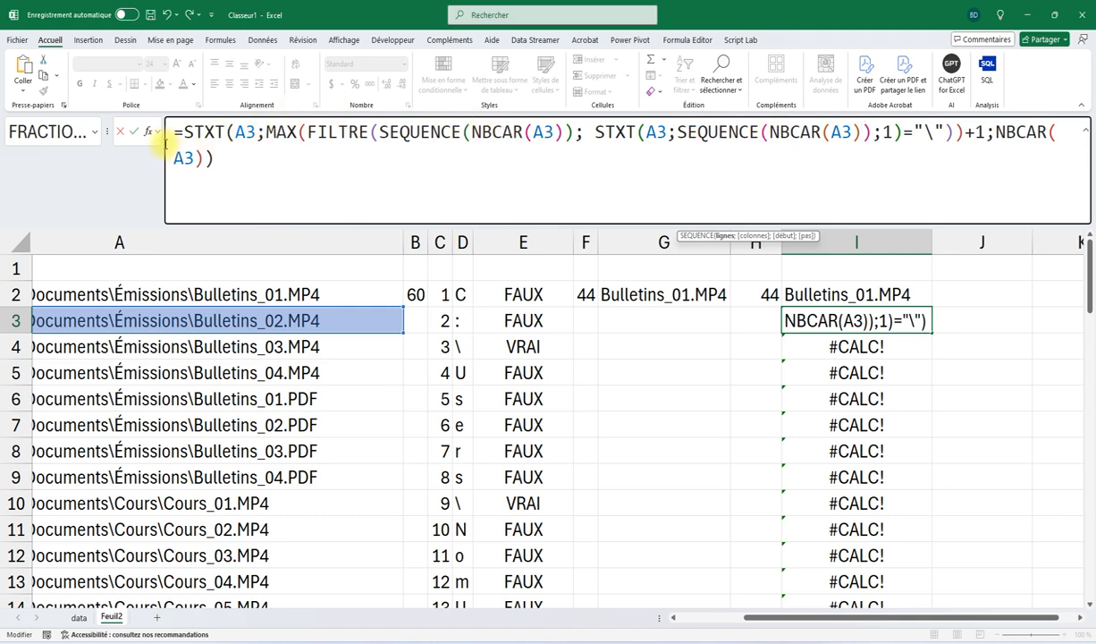
{"action": "left_click", "coordinate": [134, 134]}
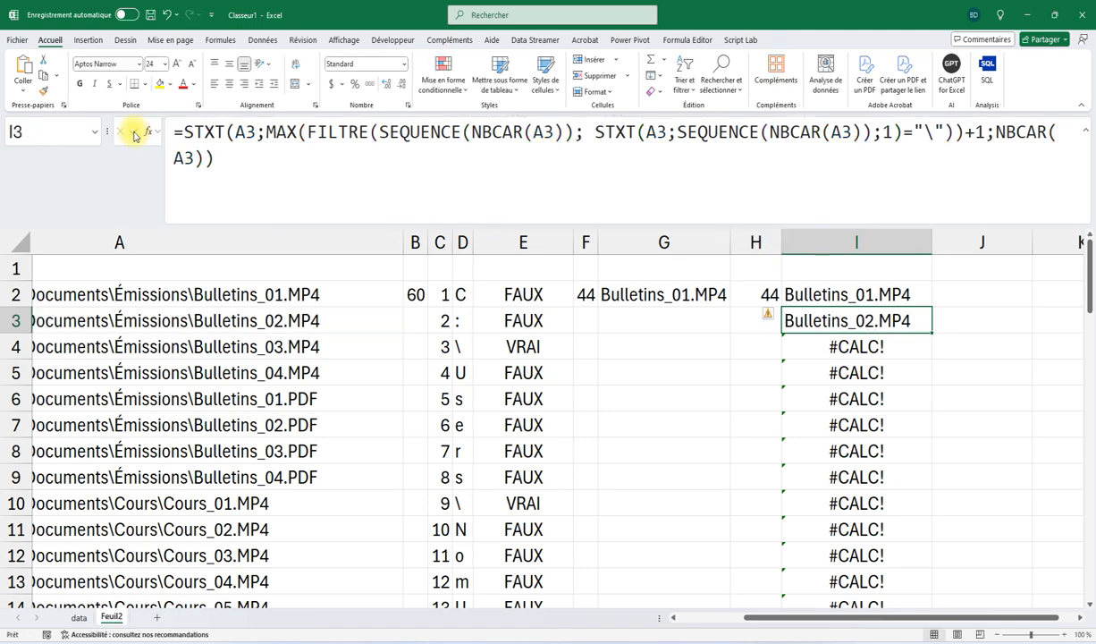
- Fill the NBCAR-based formula from cell I3 down column I, and check the formulas in cells G2 and F2
{"action": "double_click", "coordinate": [931, 334]}
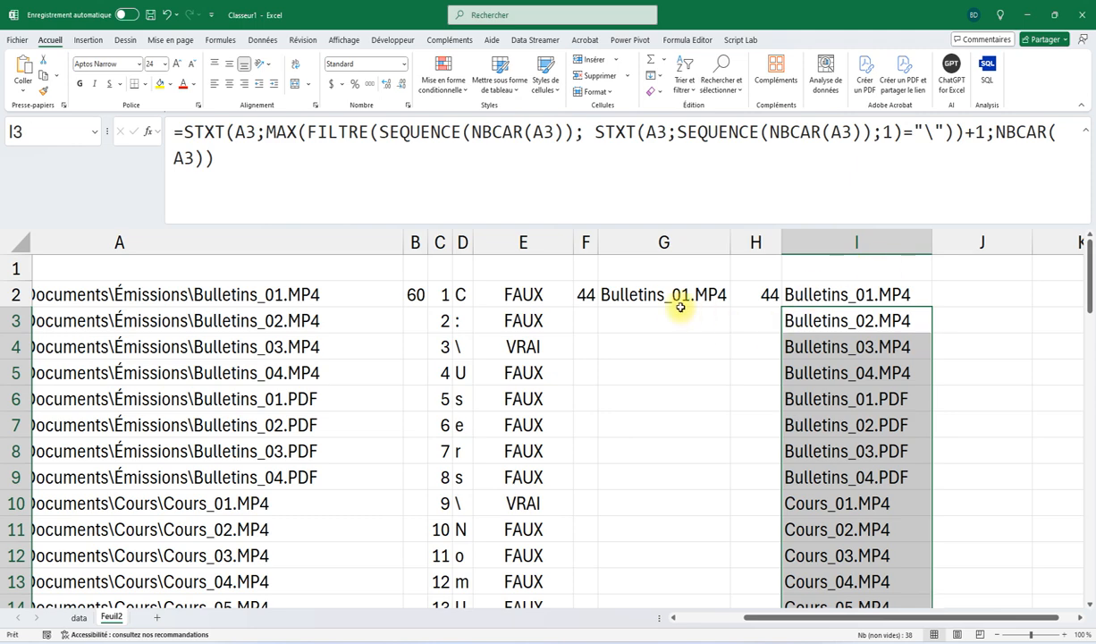
{"action": "left_click", "coordinate": [655, 295]}
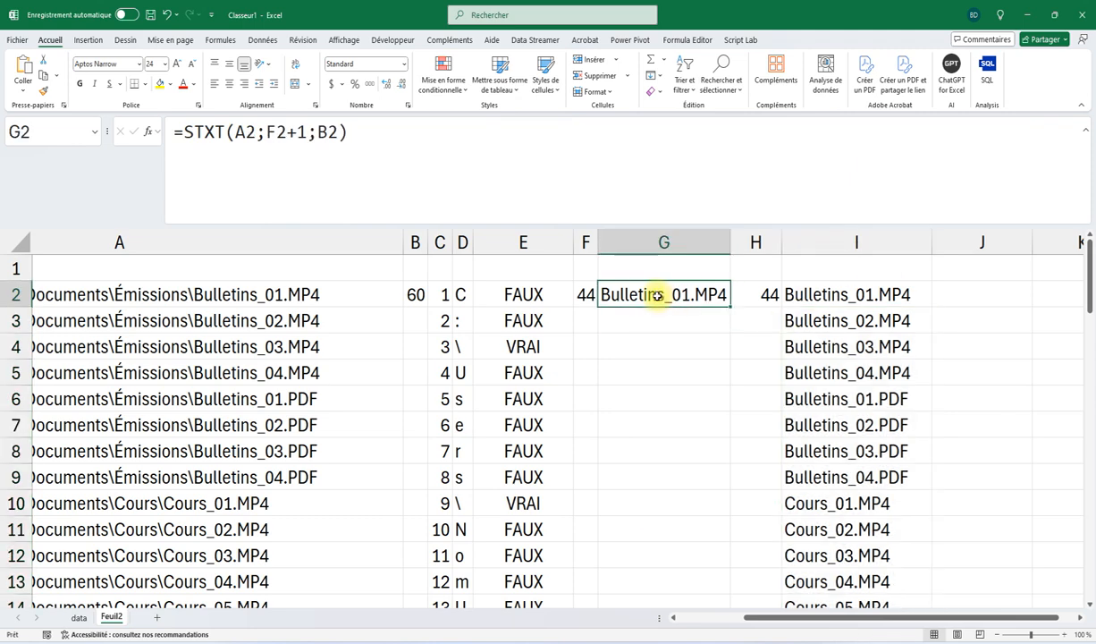
{"action": "left_click", "coordinate": [583, 295]}
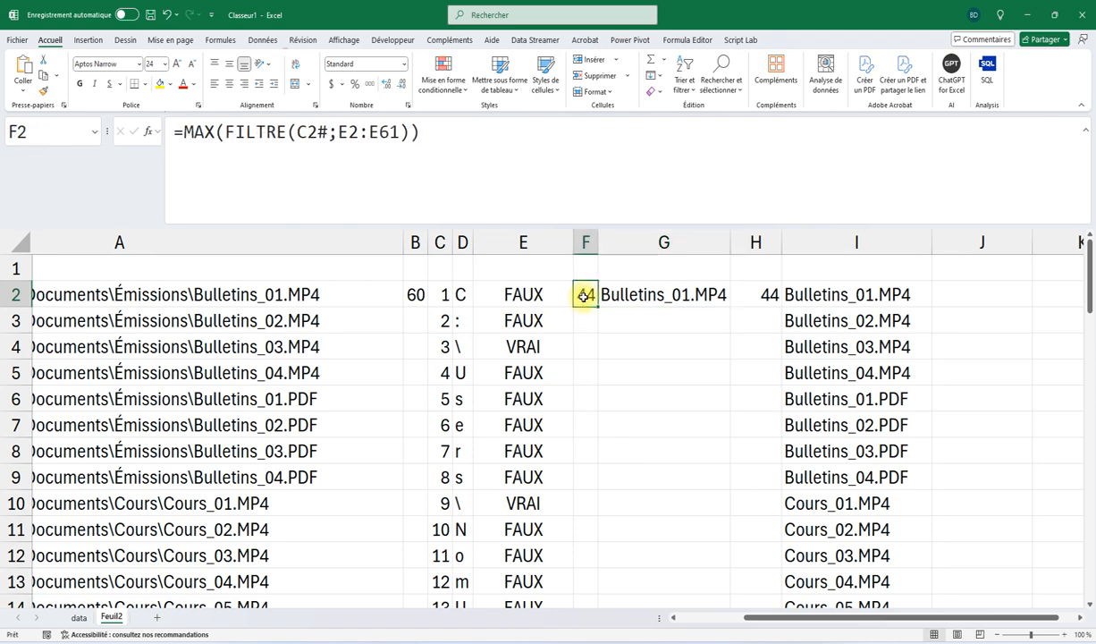
- Copy the formula text from cell I2 into cell J2 and fit column J's width to its content
{"action": "left_click", "coordinate": [795, 298]}
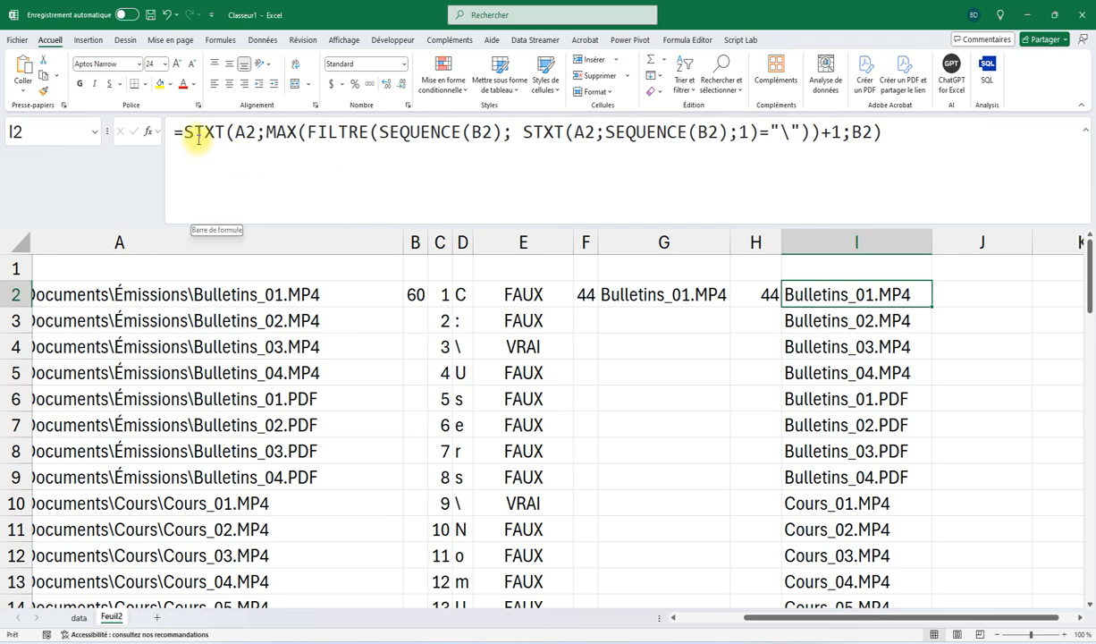
{"action": "left_click_drag", "start_coordinate": [184, 131], "coordinate": [917, 154]}
{"action": "key", "text": "ctrl+c"}
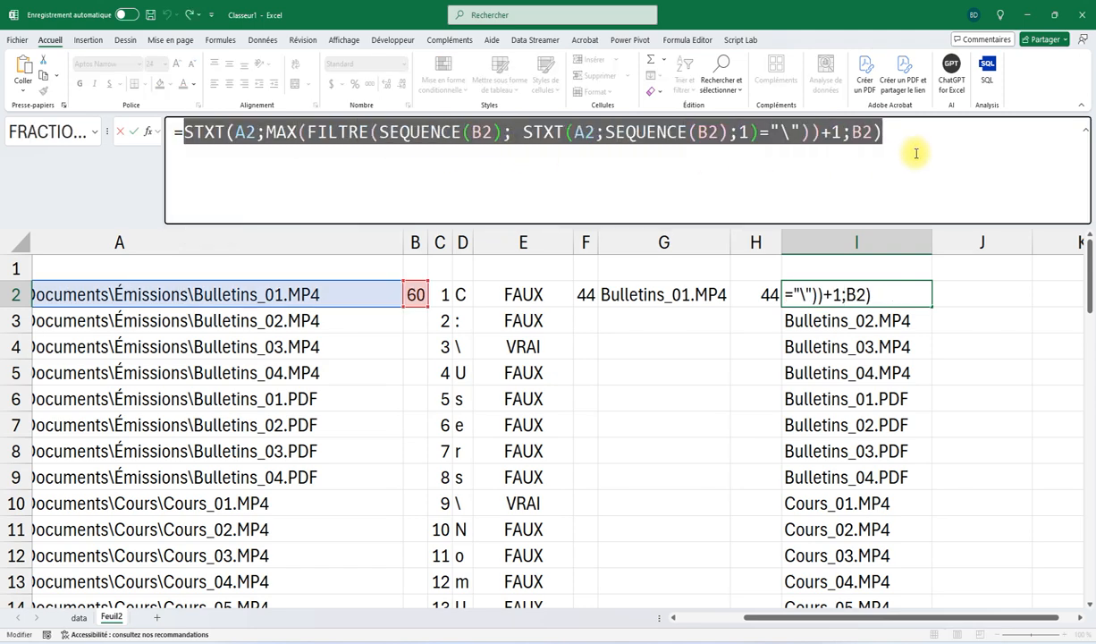
{"action": "key", "text": "Escape"}
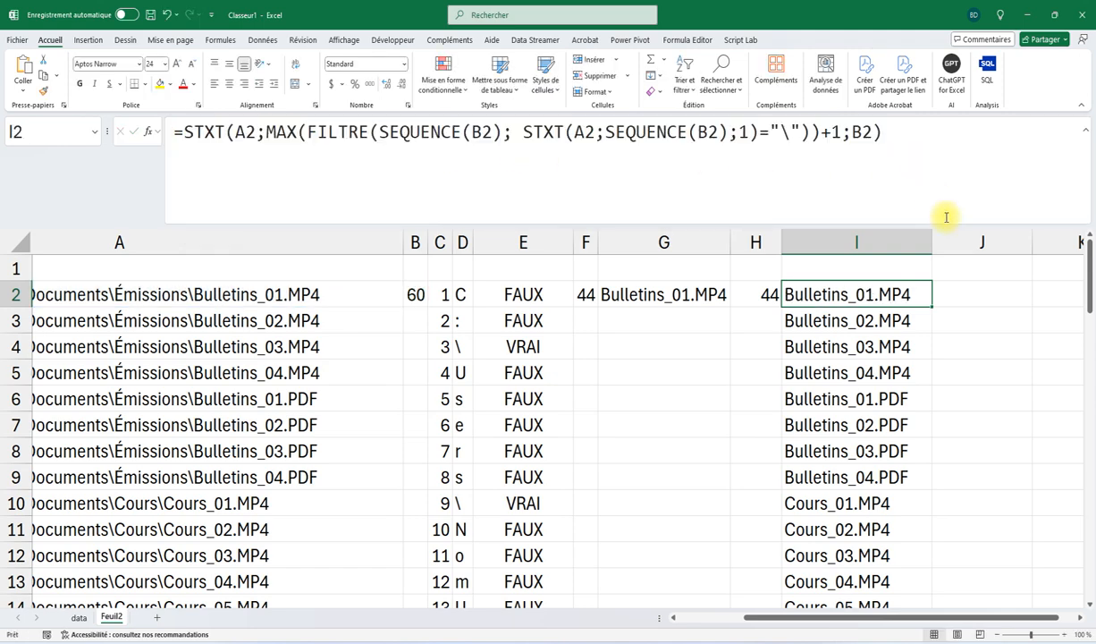
{"action": "left_click", "coordinate": [954, 284]}
{"action": "left_click", "coordinate": [796, 174]}
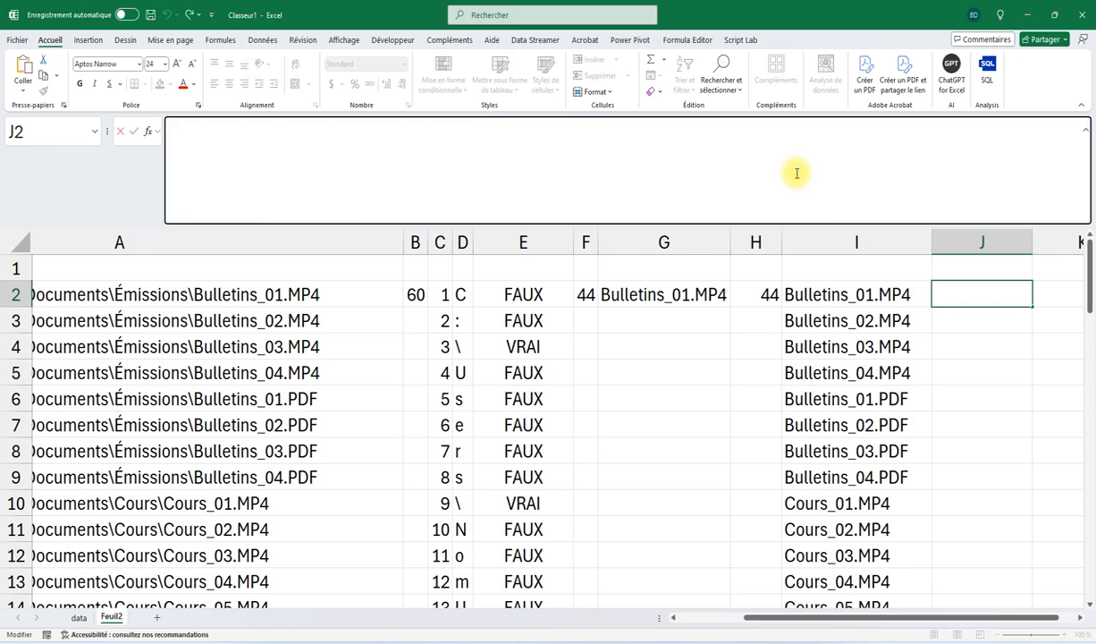
{"action": "type", "text": "="}
{"action": "key", "text": "ctrl+v"}
{"action": "key", "text": "Return"}
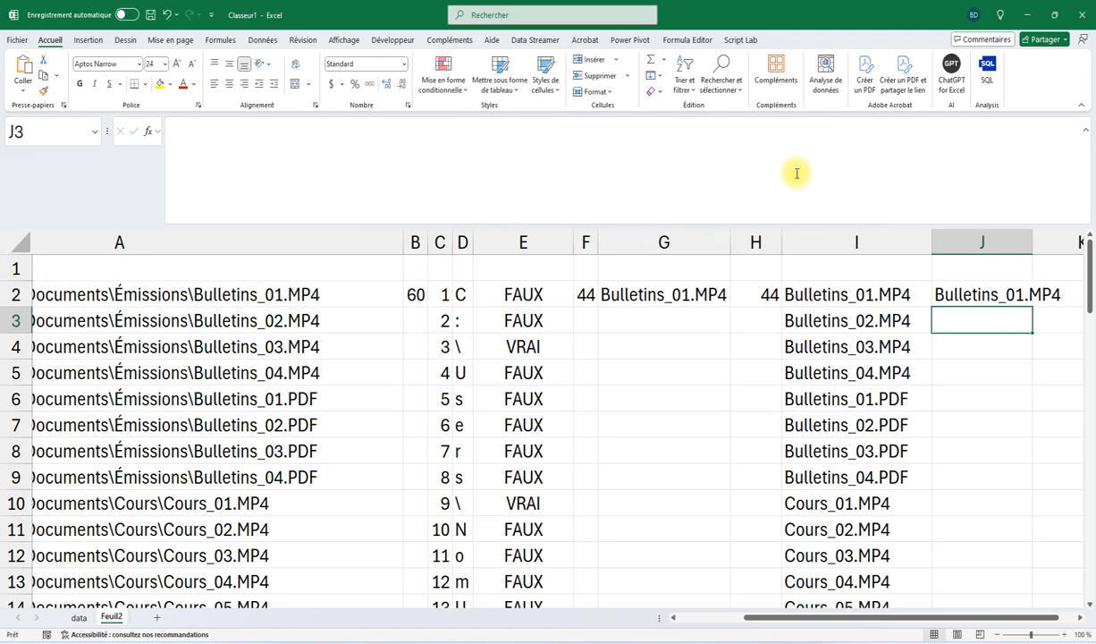
{"action": "double_click", "coordinate": [1032, 243]}
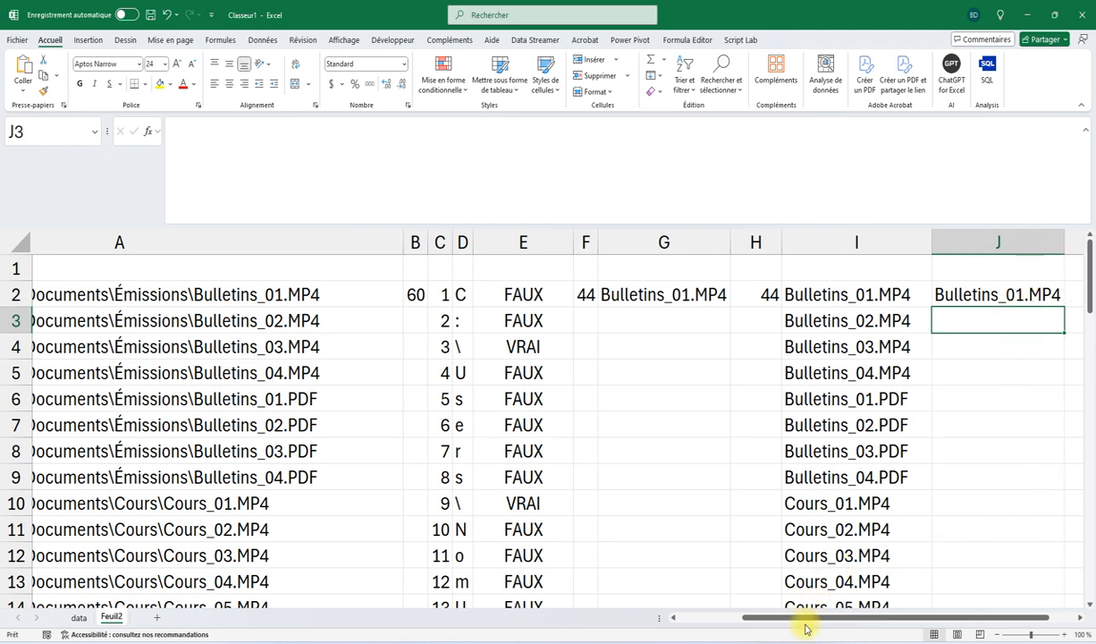
{"action": "left_click_drag", "start_coordinate": [806, 622], "coordinate": [896, 631]}
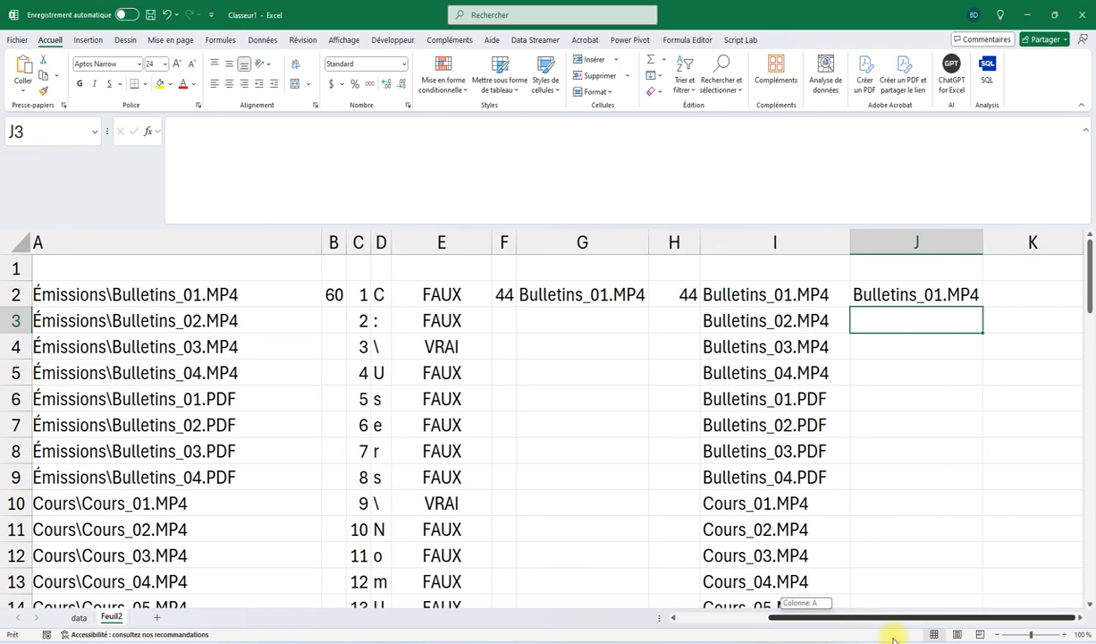
- Insert LET( before STXT in cell J2's formula and move the STXT expression onto a new line
{"action": "left_click", "coordinate": [867, 297]}
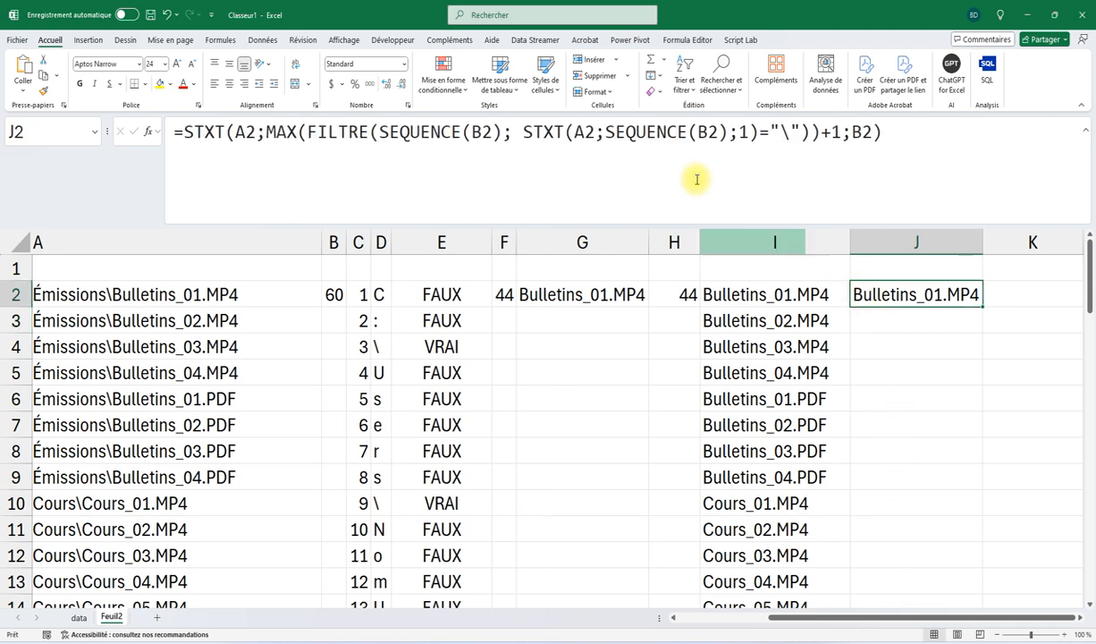
{"action": "left_click", "coordinate": [179, 132]}
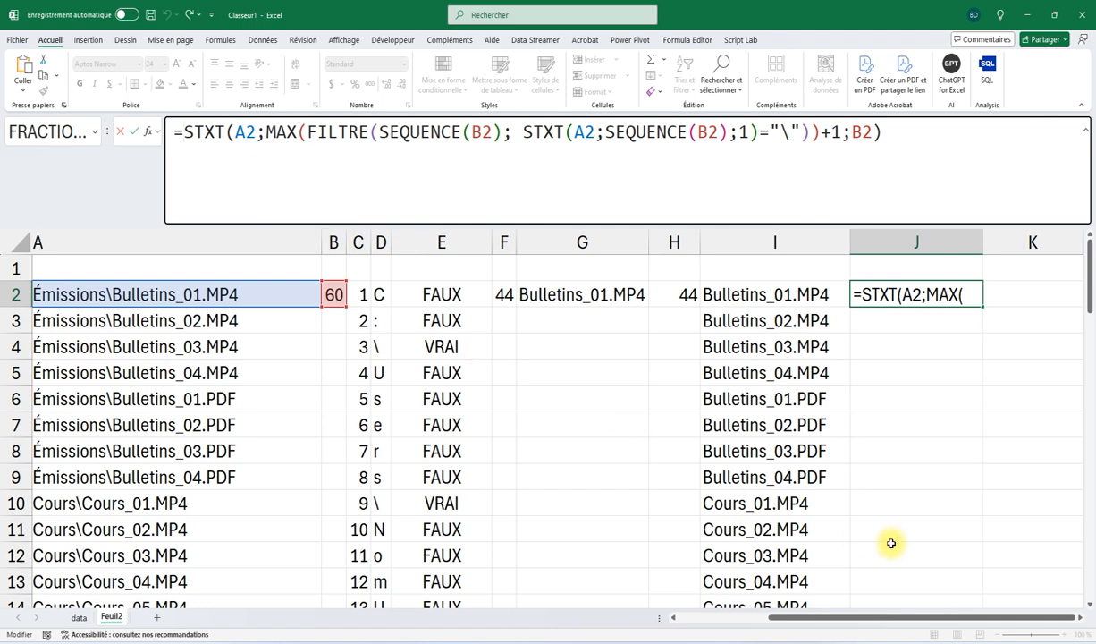
{"action": "type", "text": "LET"}
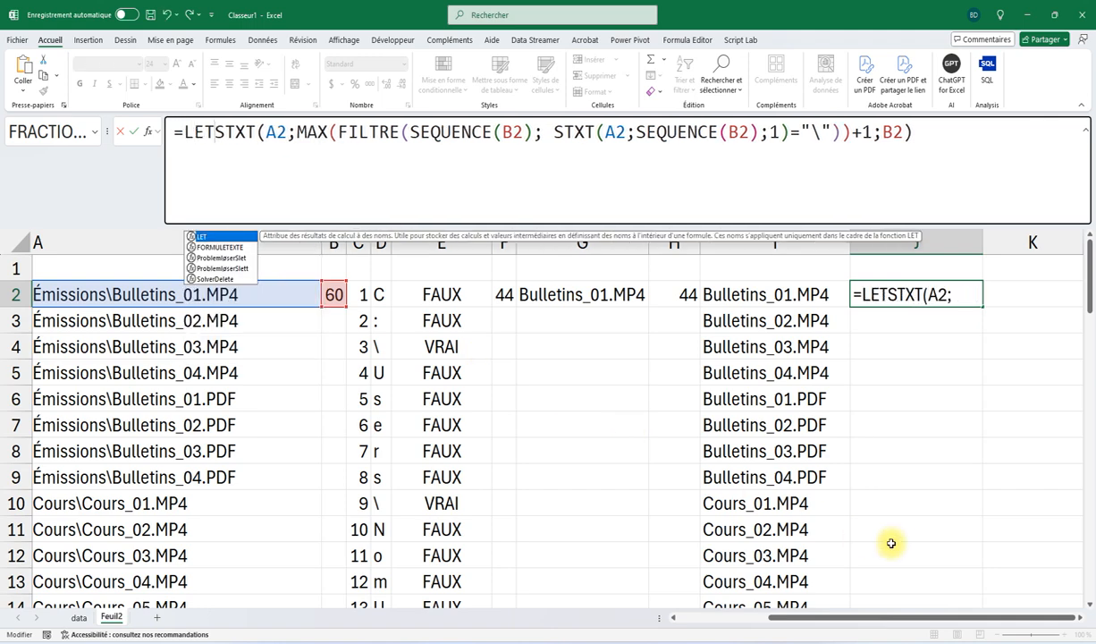
{"action": "type", "text": "("}
{"action": "key", "text": "Return"}
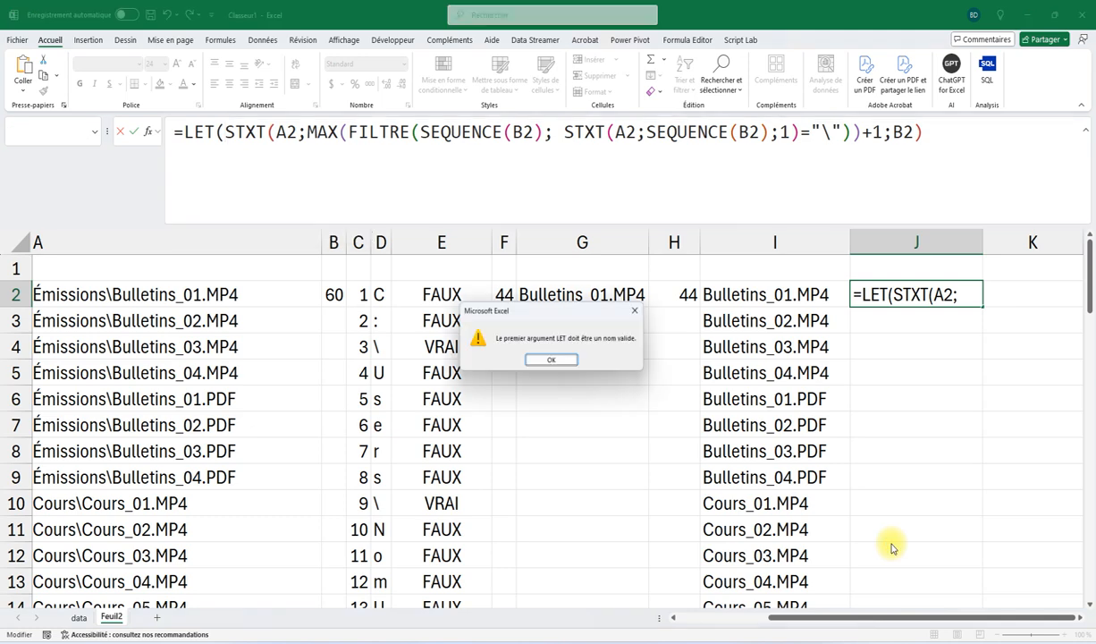
{"action": "left_click", "coordinate": [556, 360]}
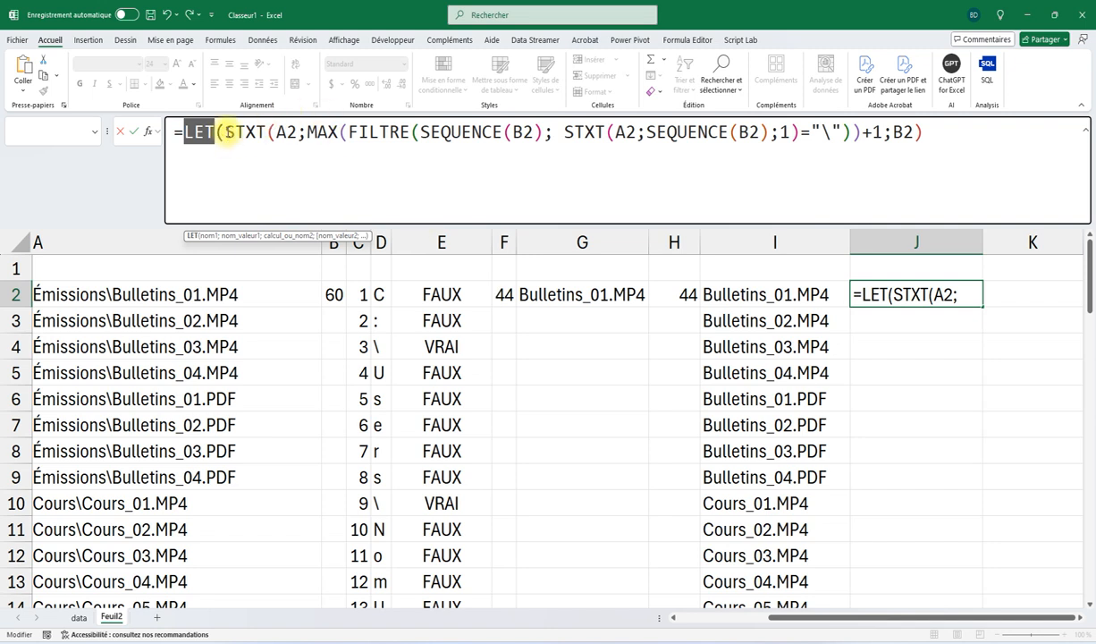
{"action": "key", "text": "Right"}
{"action": "key", "text": "alt+Return"}
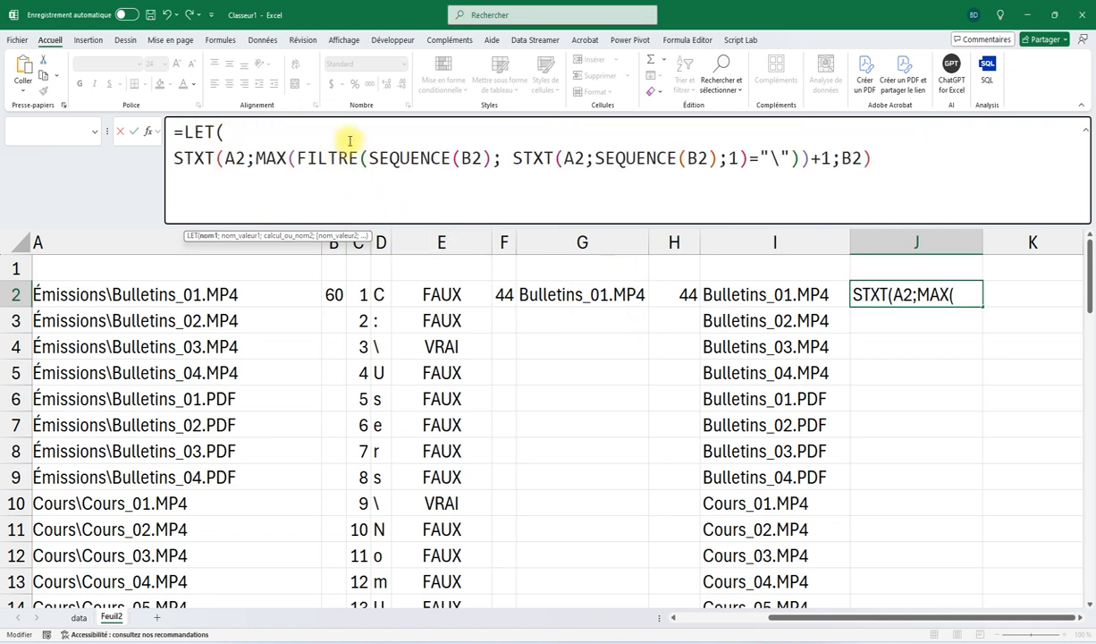
- Define the first LET variable in J2's formula as plage with the value a2
{"action": "key", "text": "Left"}
{"action": "type", "text": "PL"}
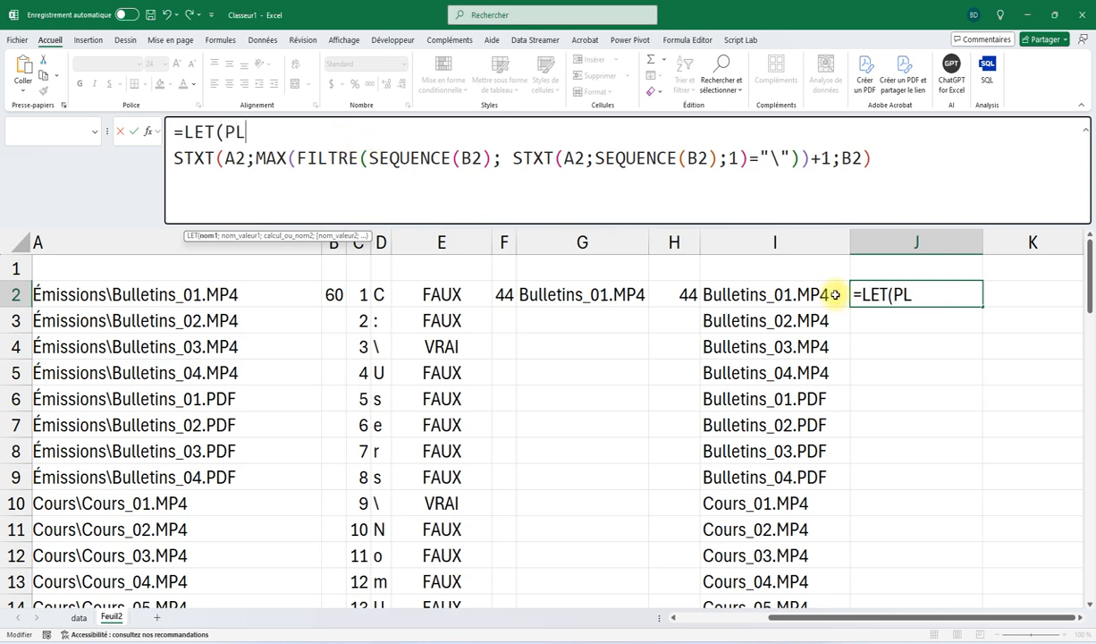
{"action": "key", "text": "BackSpace"}
{"action": "key", "text": "BackSpace"}
{"action": "type", "text": "plage"}
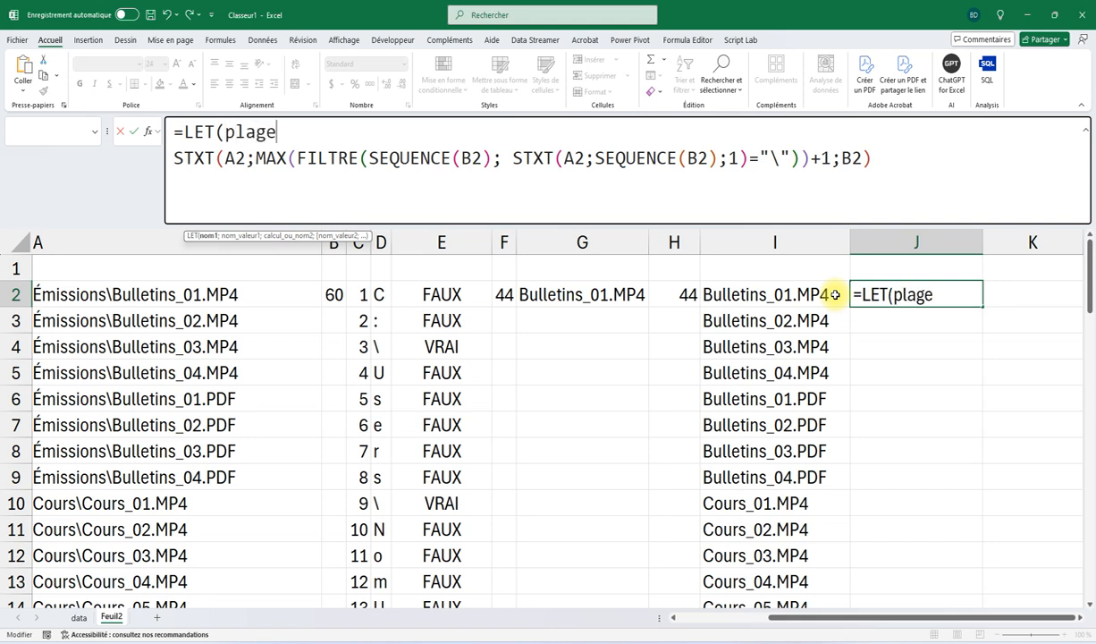
{"action": "type", "text": "; "}
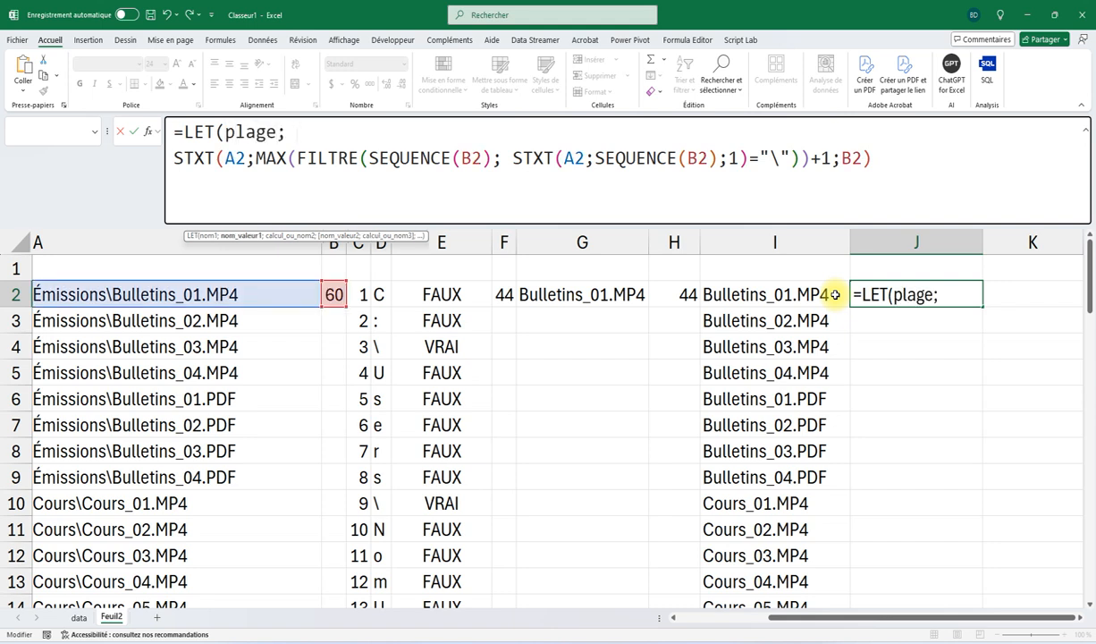
{"action": "type", "text": "a2;"}
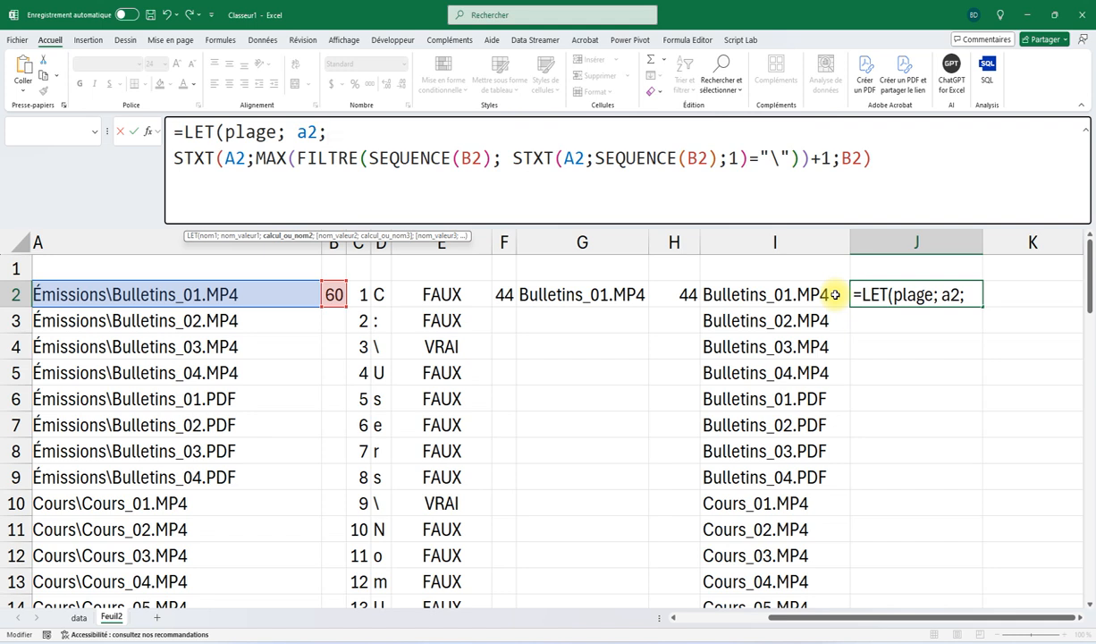
- Add an indented second LET variable named postions, with the value SEQUENCE(B2) copied from the FILTRE argument
{"action": "key", "text": "alt+Return"}
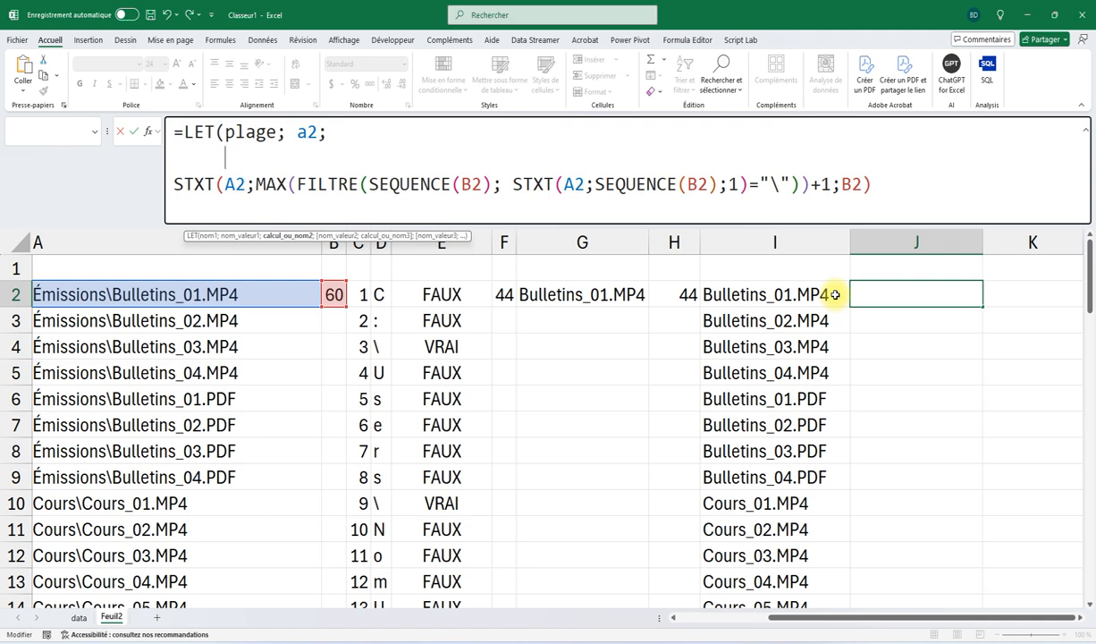
{"action": "type", "text": "s"}
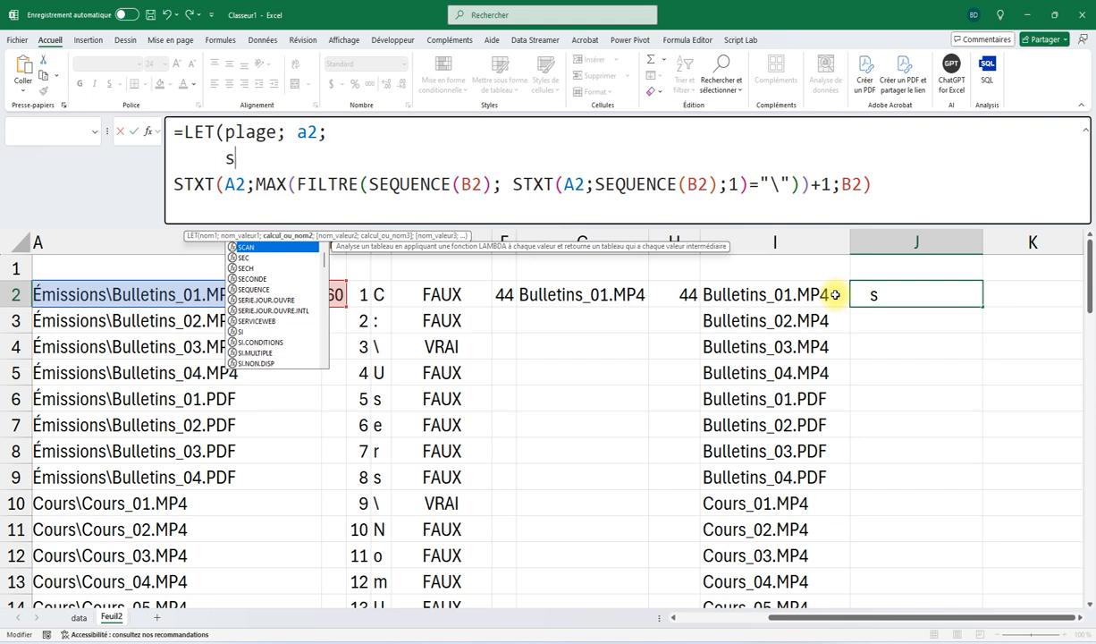
{"action": "key", "text": "BackSpace"}
{"action": "type", "text": "posti"}
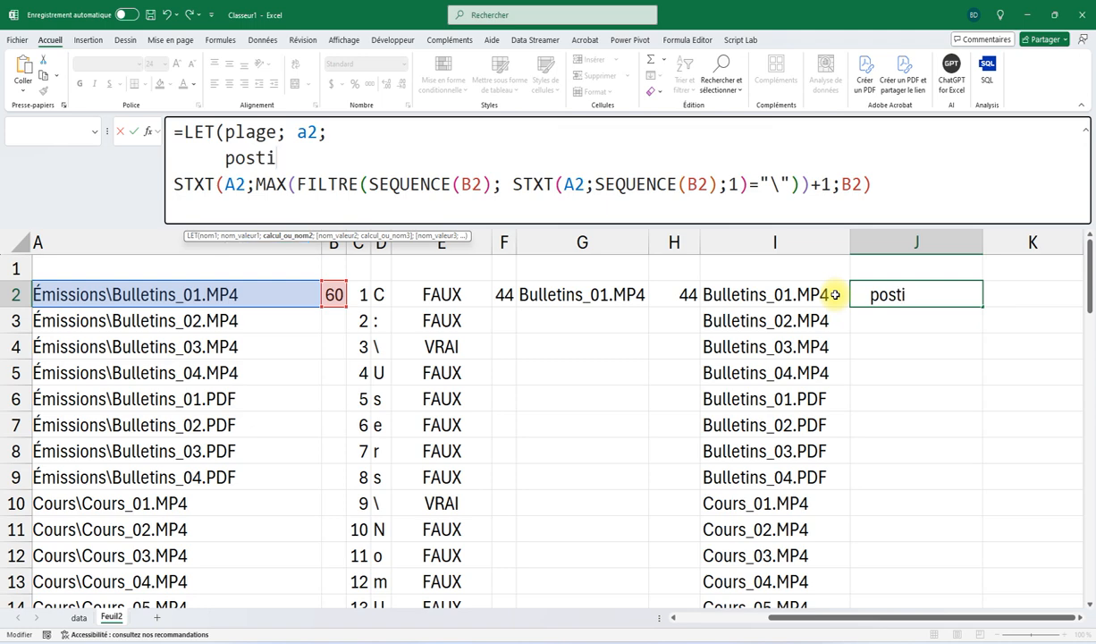
{"action": "type", "text": "ons;"}
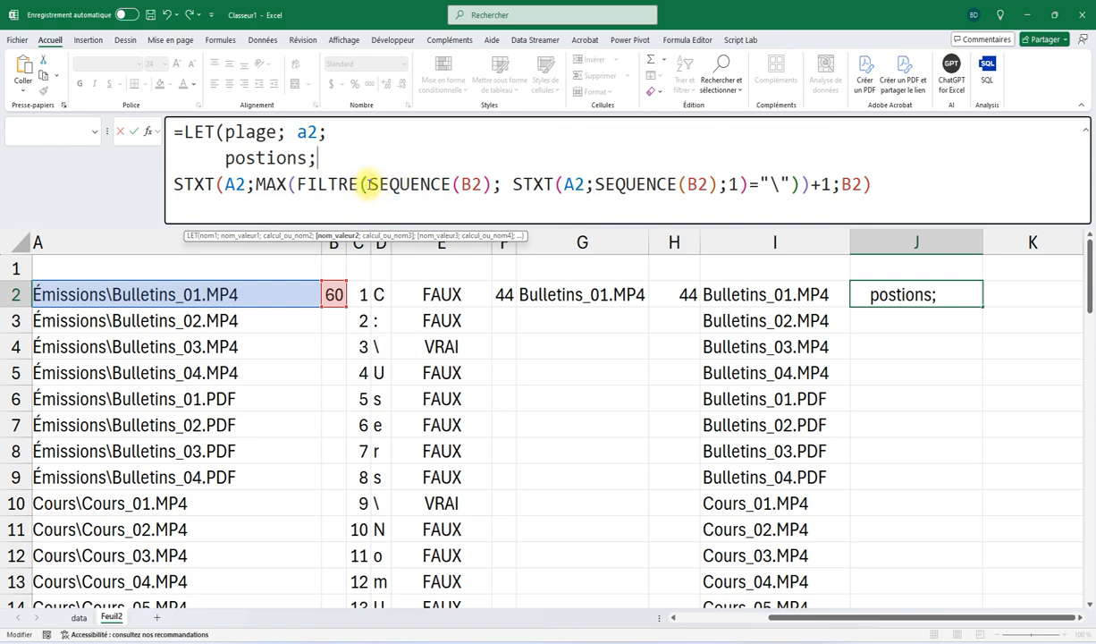
{"action": "left_click_drag", "start_coordinate": [367, 184], "coordinate": [494, 185]}
{"action": "key", "text": "ctrl+c"}
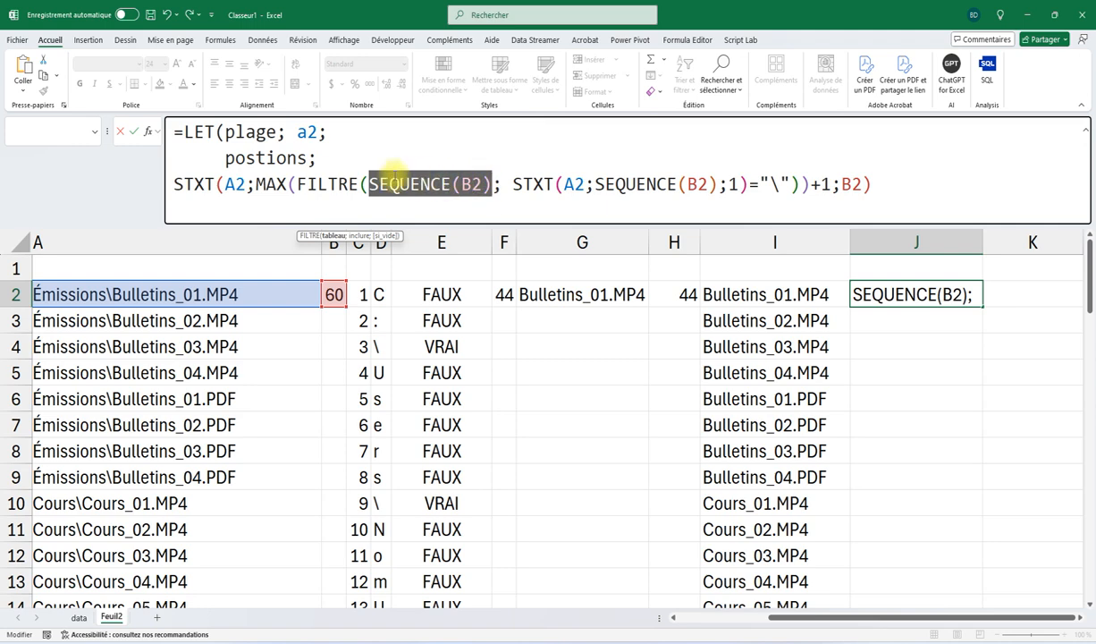
{"action": "left_click", "coordinate": [351, 161]}
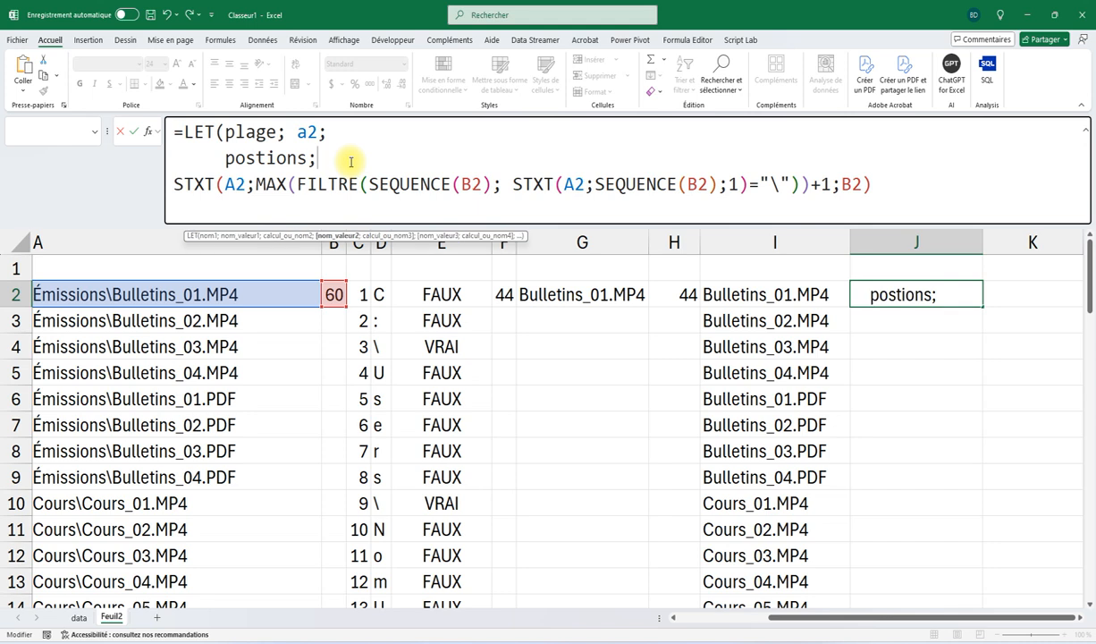
{"action": "key", "text": "ctrl+v"}
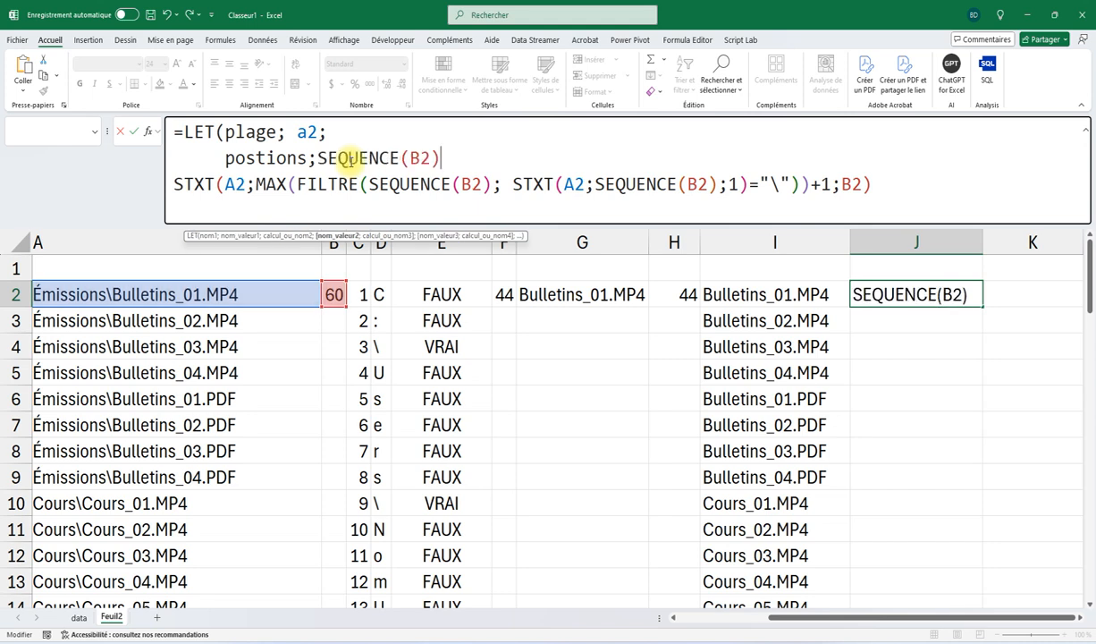
{"action": "type", "text": ";"}
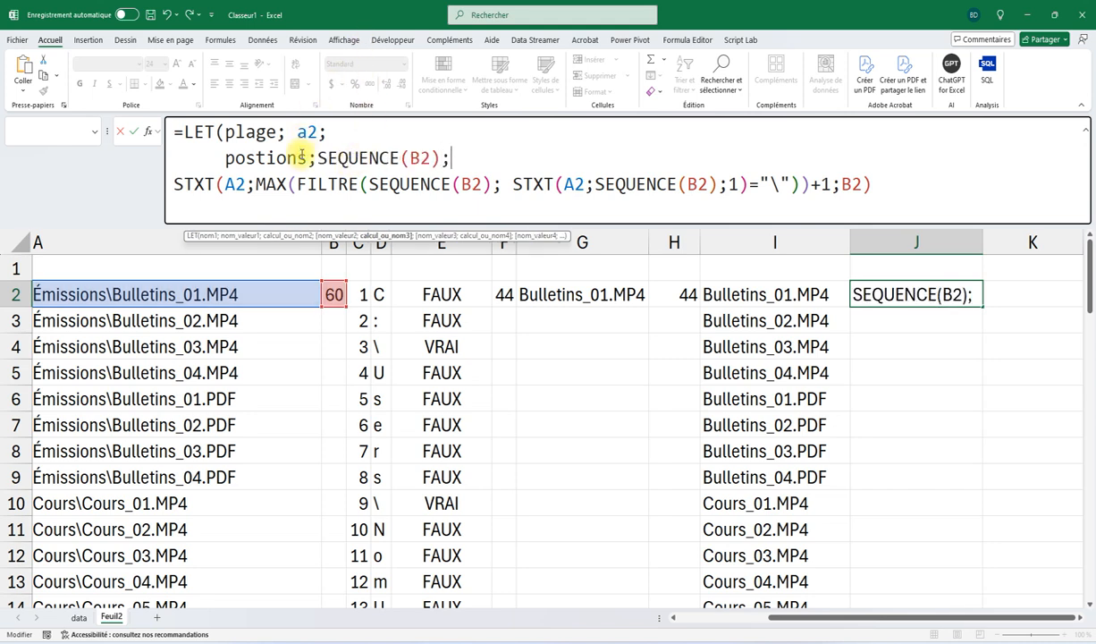
- Replace the B2 argument with a in the SEQUENCE that defines postions
{"action": "left_click", "coordinate": [411, 159]}
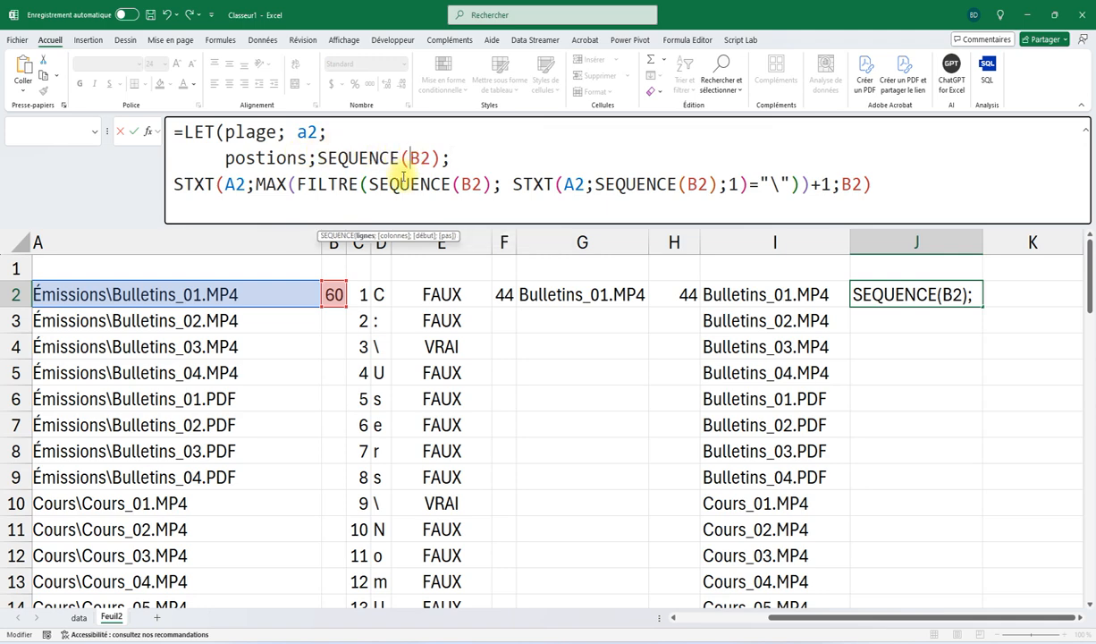
{"action": "type", "text": "2"}
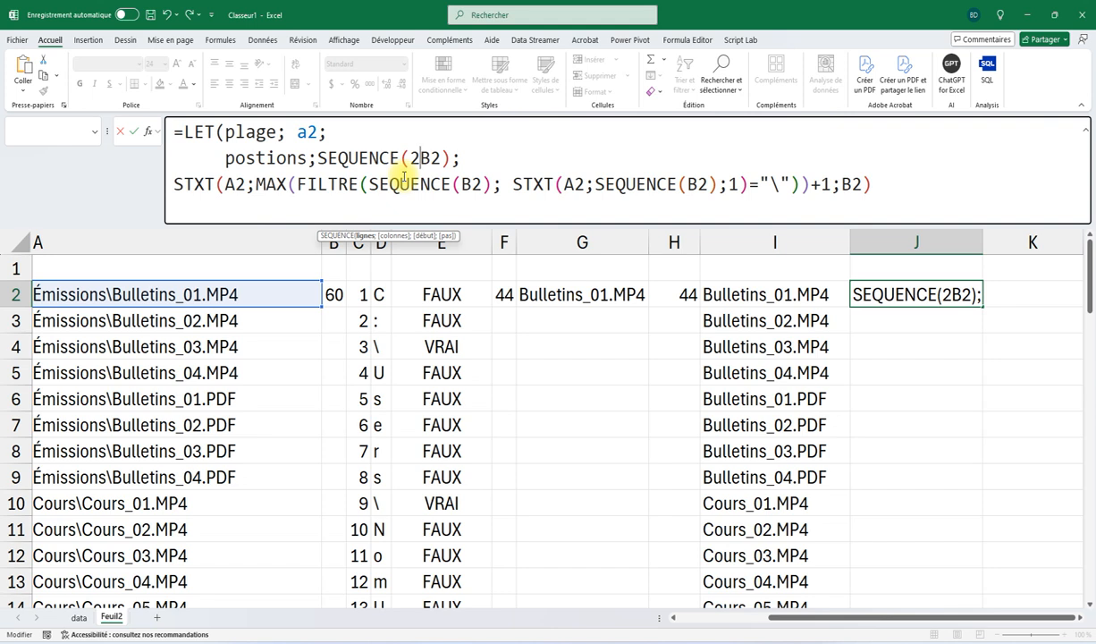
{"action": "key", "text": "Delete"}
{"action": "key", "text": "BackSpace"}
{"action": "type", "text": "a"}
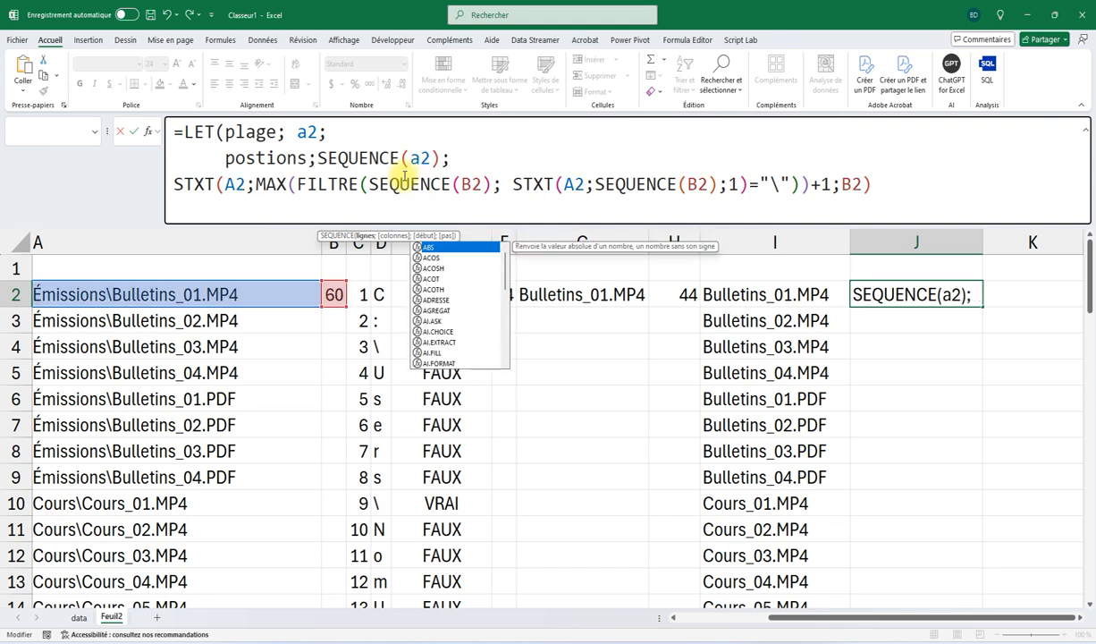
{"action": "key", "text": "Delete"}
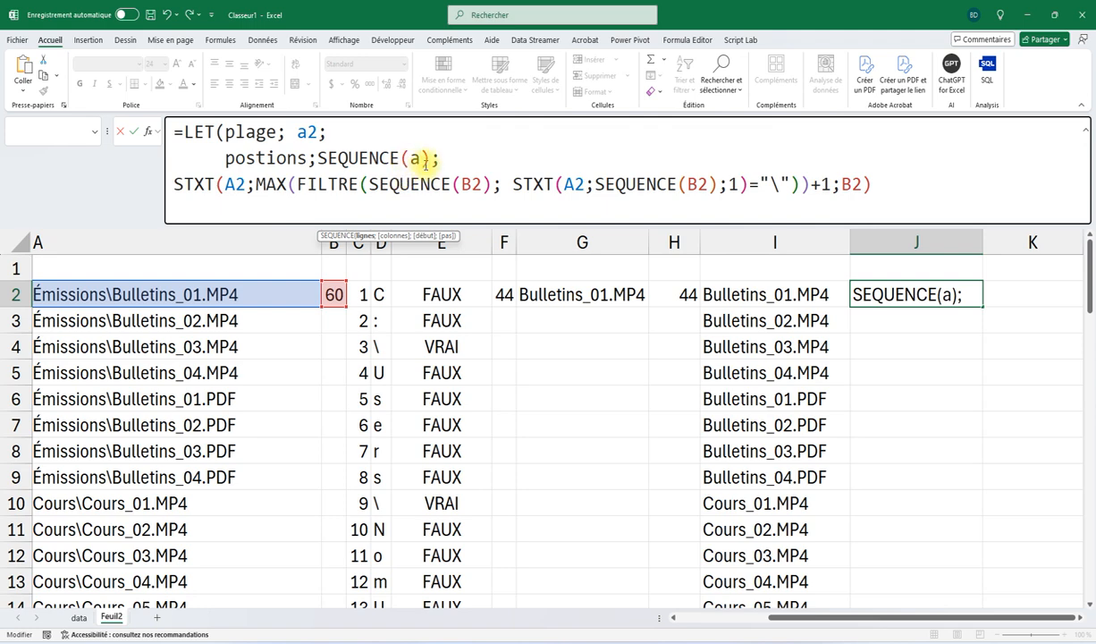
- Replace SEQUENCE(B2) in FILTRE's first argument with the copied variable name postions
{"action": "double_click", "coordinate": [240, 158]}
{"action": "key", "text": "ctrl+c"}
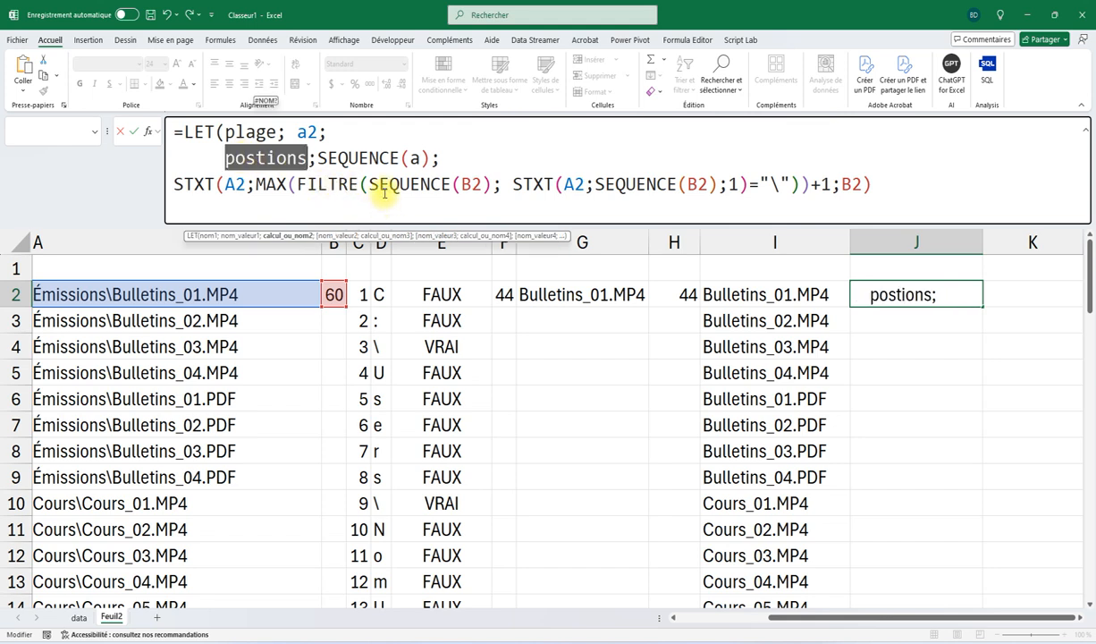
{"action": "left_click_drag", "start_coordinate": [370, 186], "coordinate": [491, 186]}
{"action": "key", "text": "ctrl+v"}
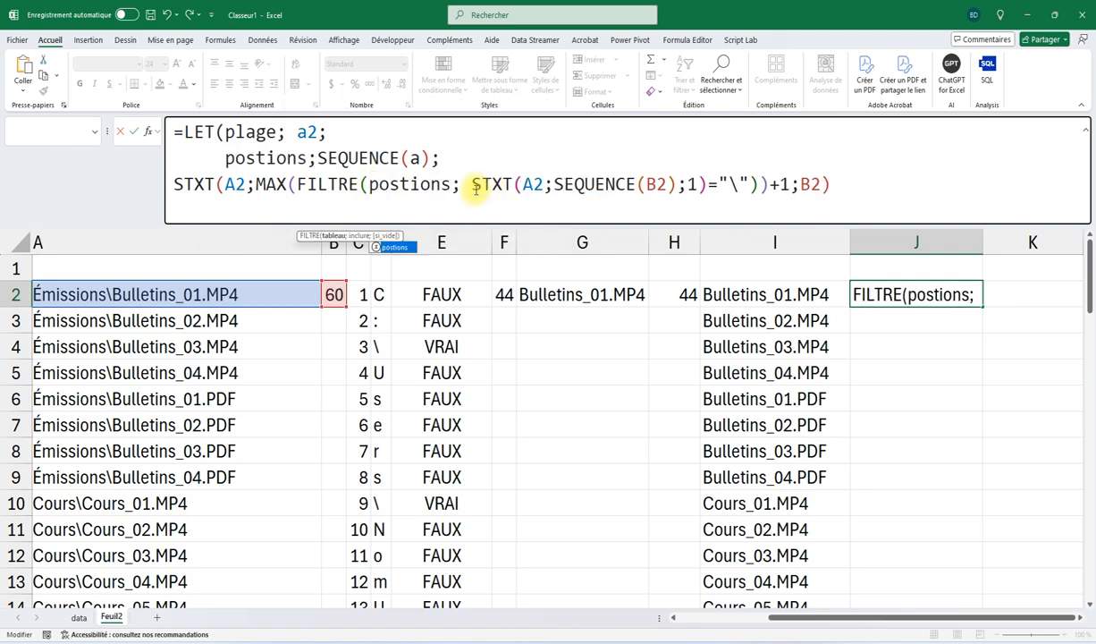
{"action": "left_click", "coordinate": [423, 159]}
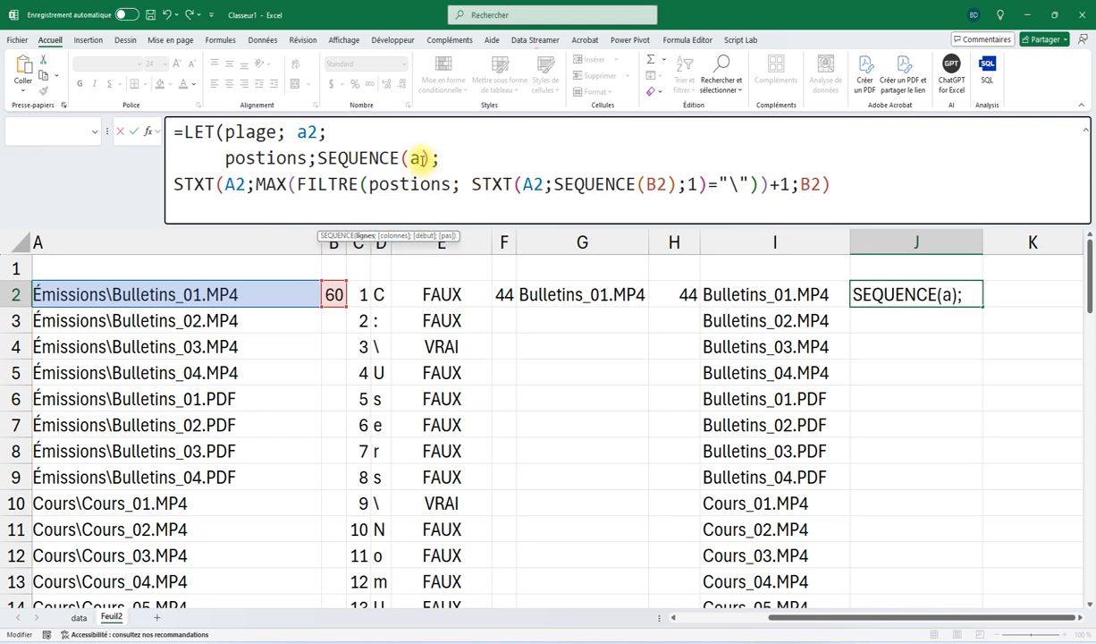
- Complete the SEQUENCE argument in postions as a2 and replace SEQUENCE(B2) in the inner STXT with postions
{"action": "type", "text": "2"}
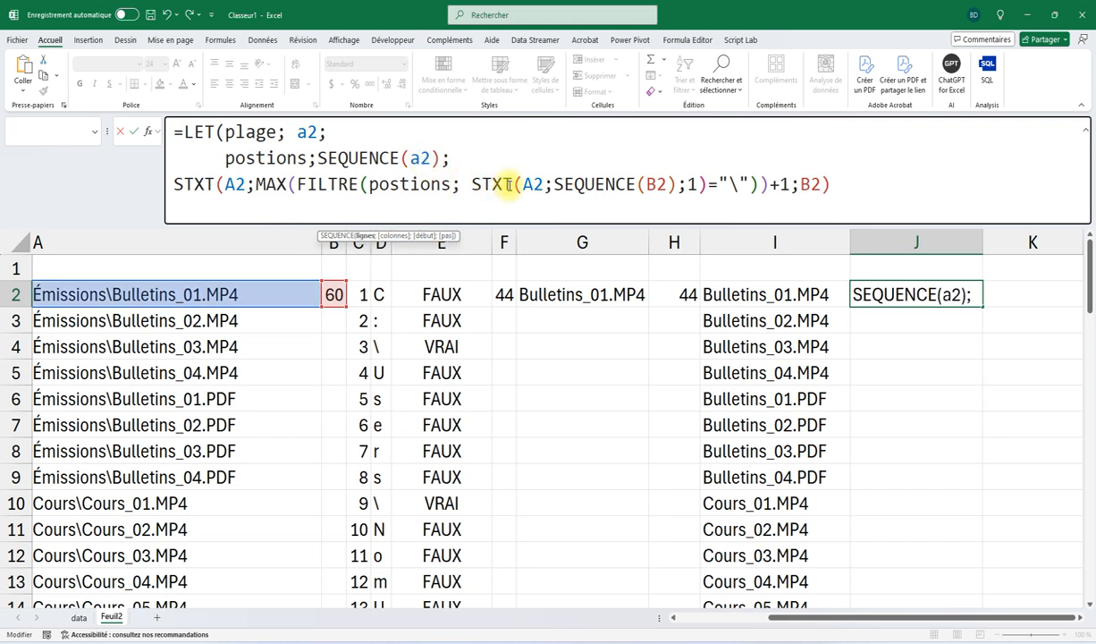
{"action": "left_click_drag", "start_coordinate": [555, 184], "coordinate": [677, 185]}
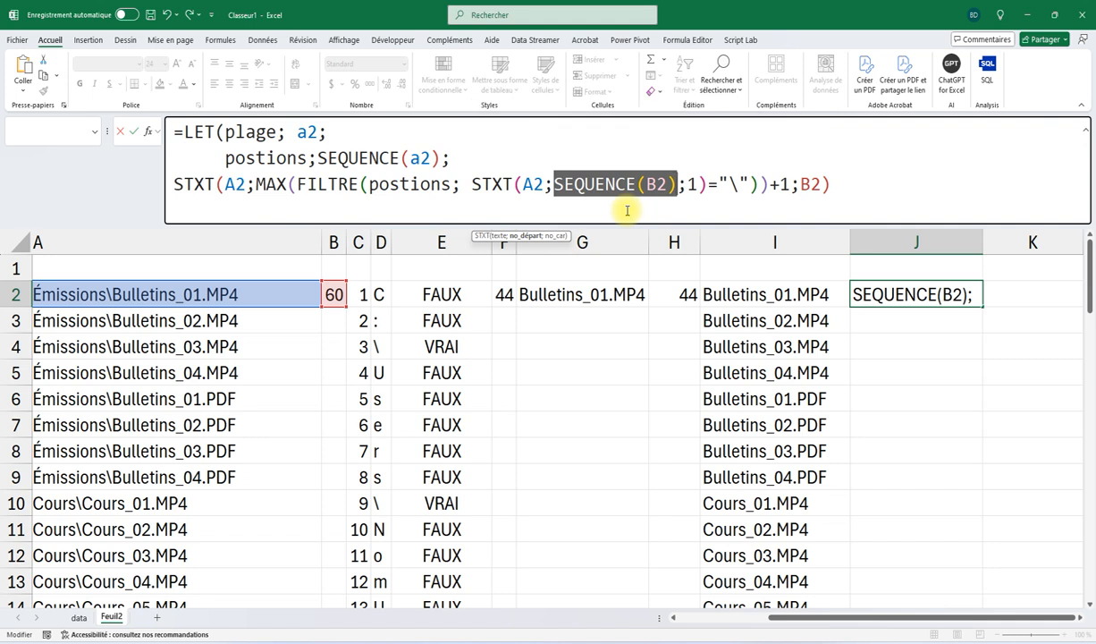
{"action": "type", "text": "postions"}
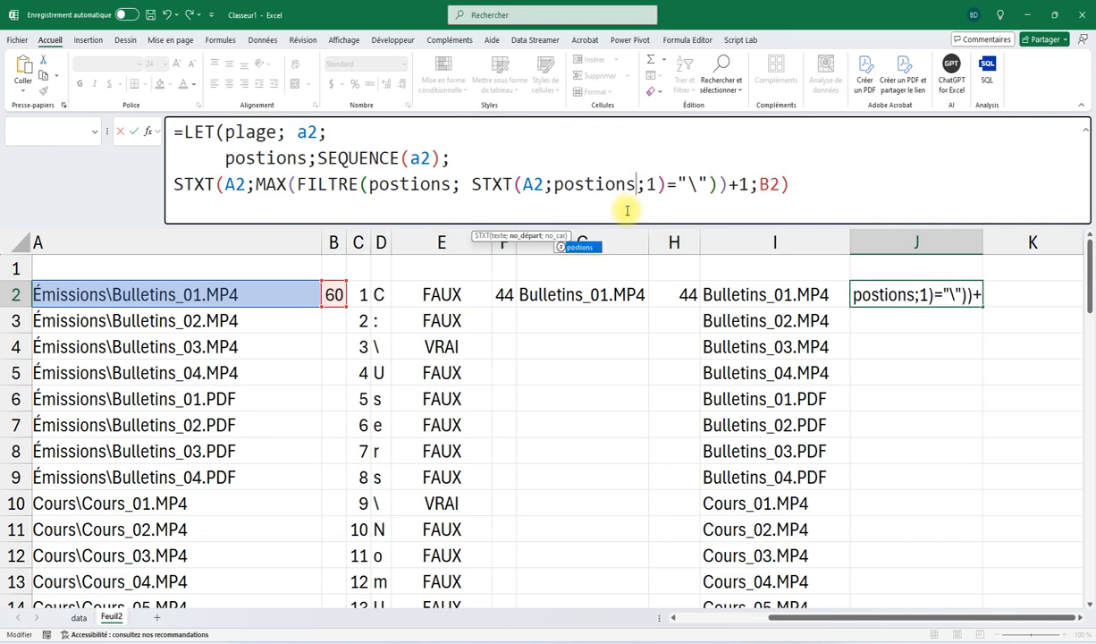
- Insert a new line after plage in J2's formula defining the variable longTexte as NBCAR(a2)
{"action": "left_click", "coordinate": [352, 143]}
{"action": "key", "text": "alt+Return"}
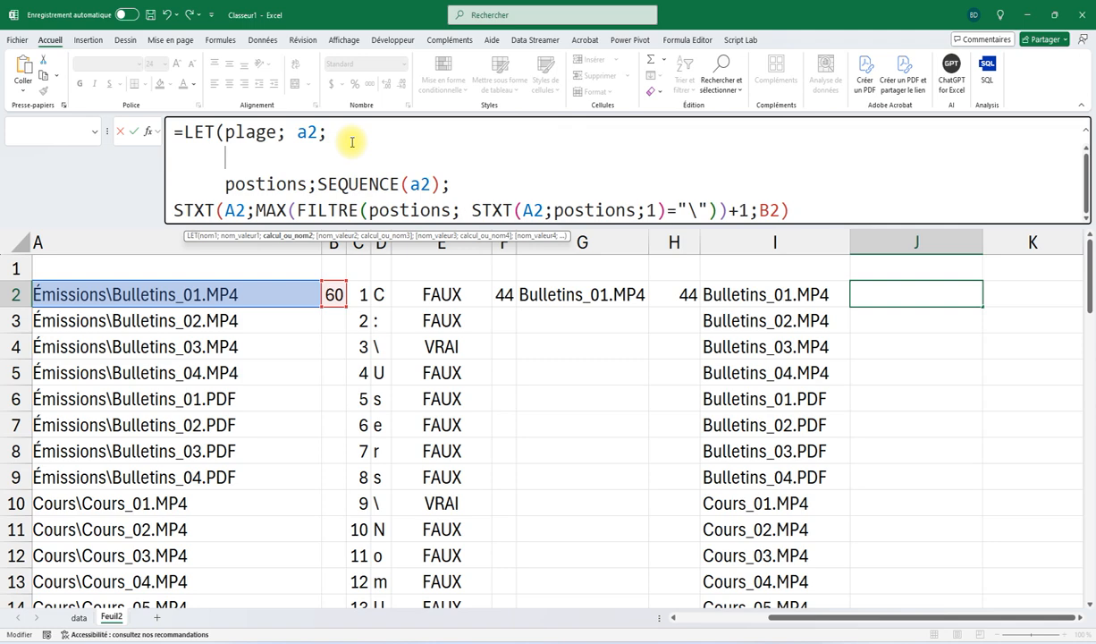
{"action": "type", "text": "long"}
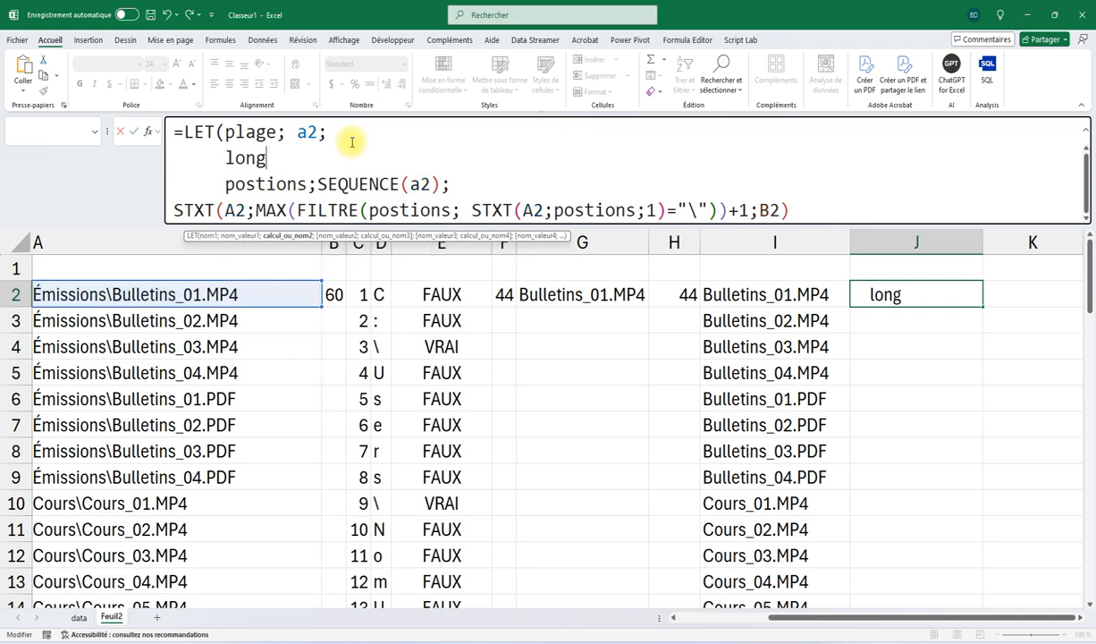
{"action": "type", "text": "Texte"}
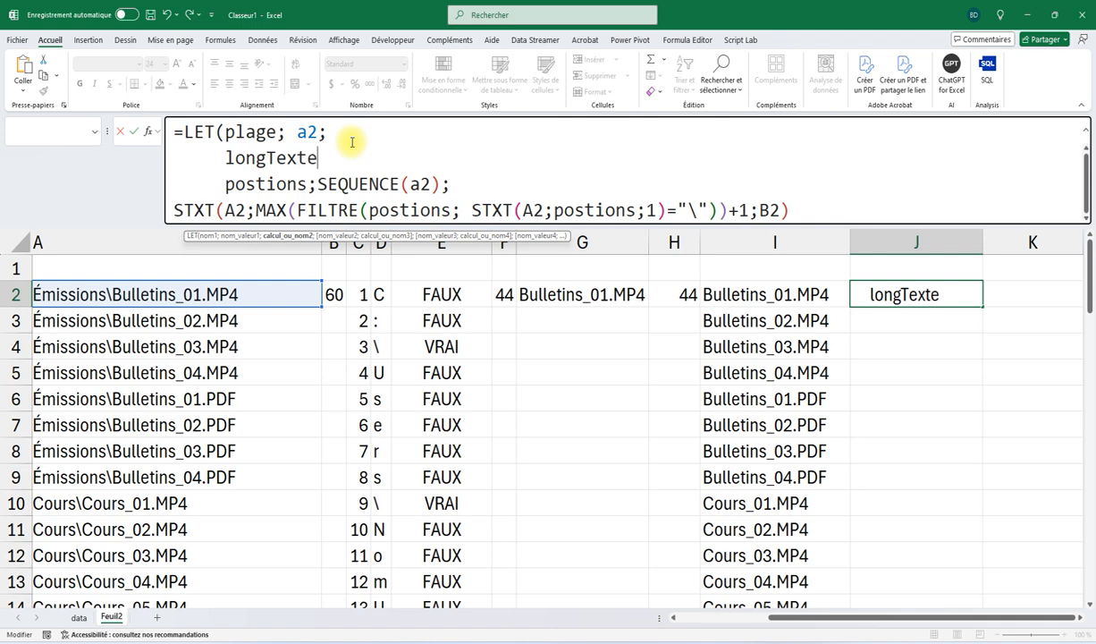
{"action": "type", "text": "; nbcar"}
{"action": "key", "text": "Tab"}
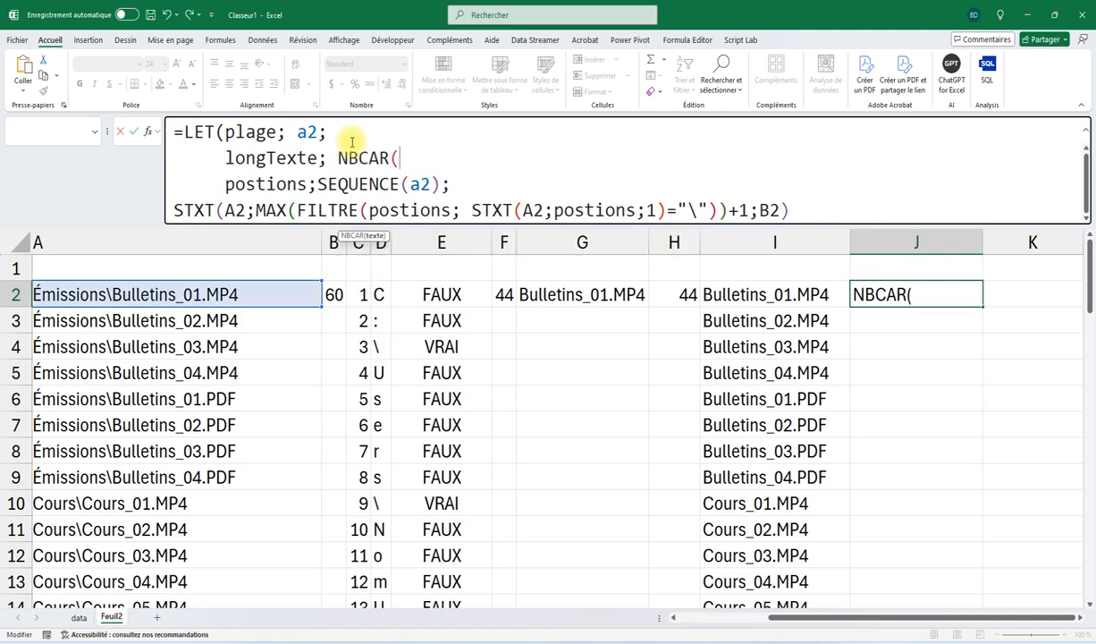
{"action": "type", "text": "a2"}
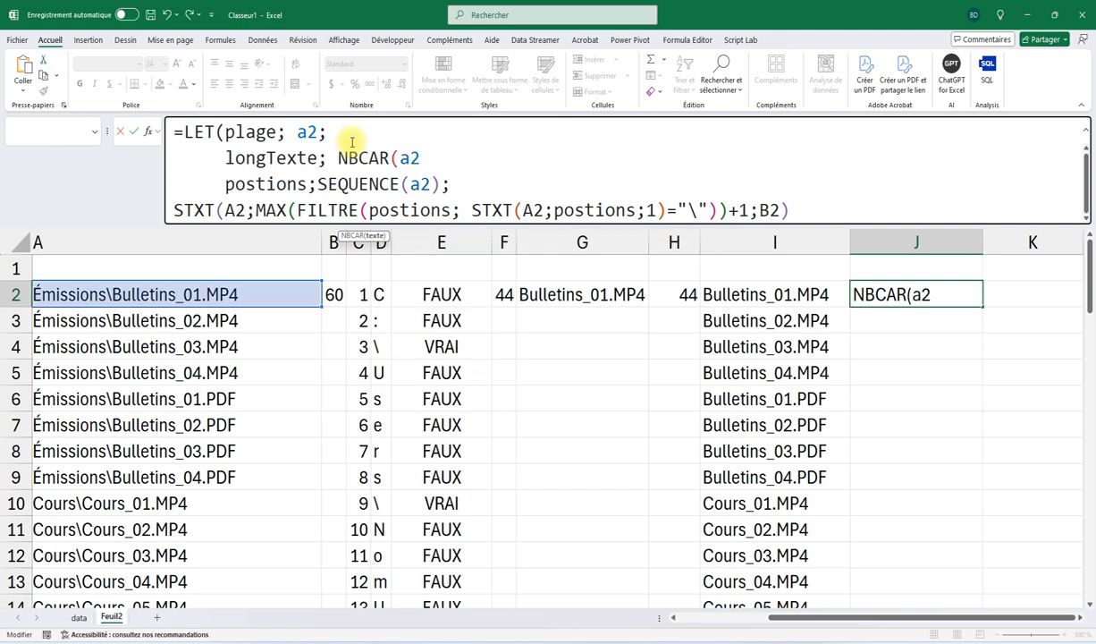
{"action": "type", "text": ");"}
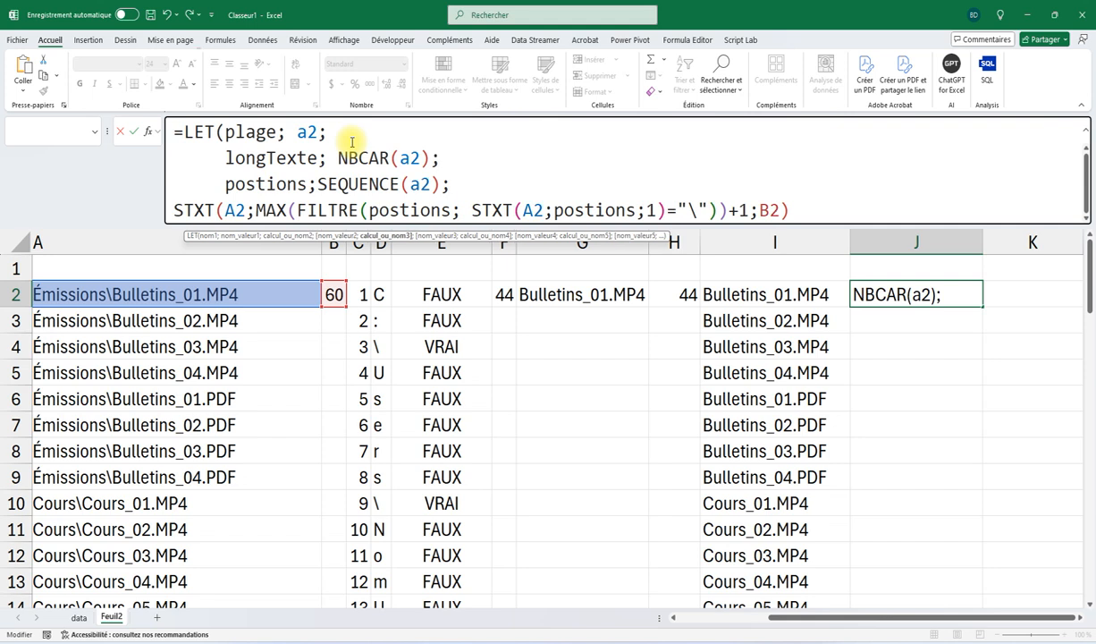
- Replace the a2 argument of the SEQUENCE in postions with the copied variable name longTexte
{"action": "double_click", "coordinate": [258, 160]}
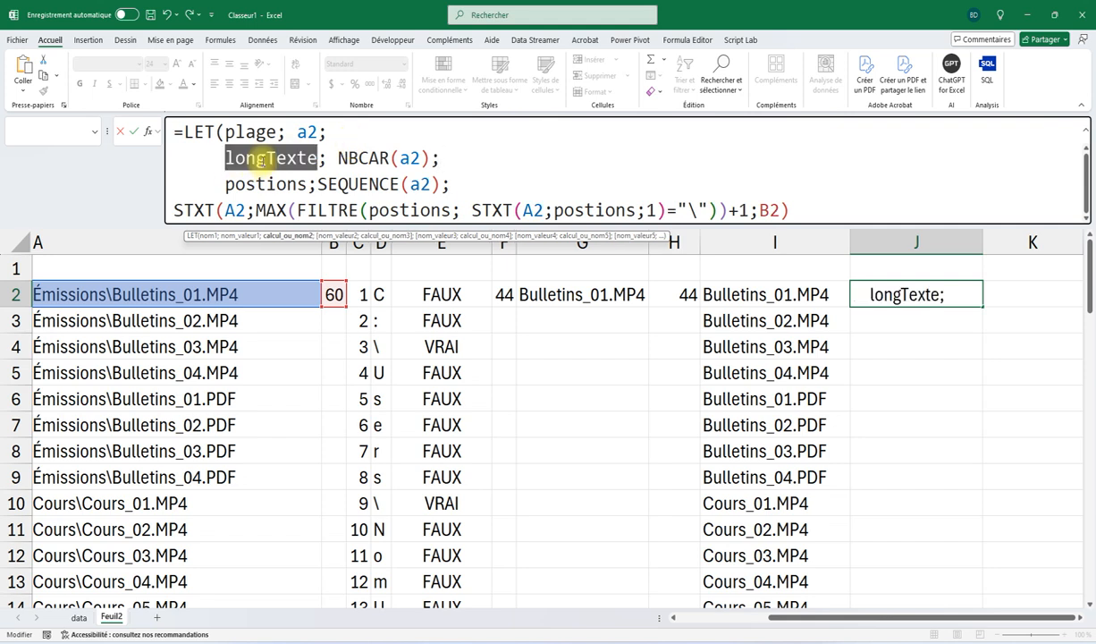
{"action": "left_click", "coordinate": [415, 185]}
{"action": "double_click", "coordinate": [415, 185]}
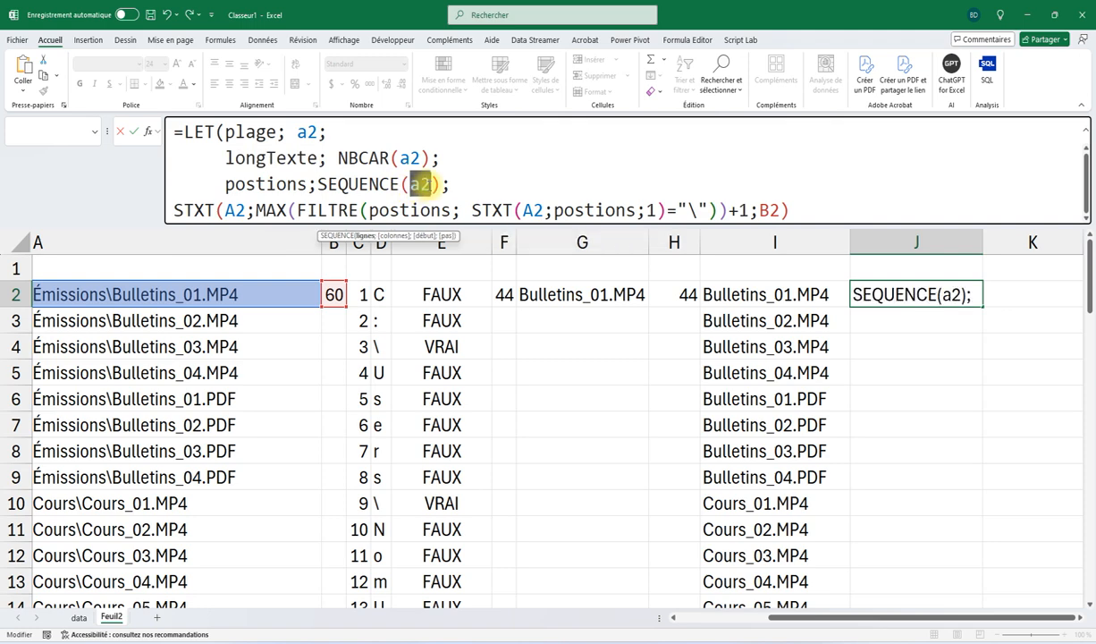
{"action": "type", "text": "longTexte"}
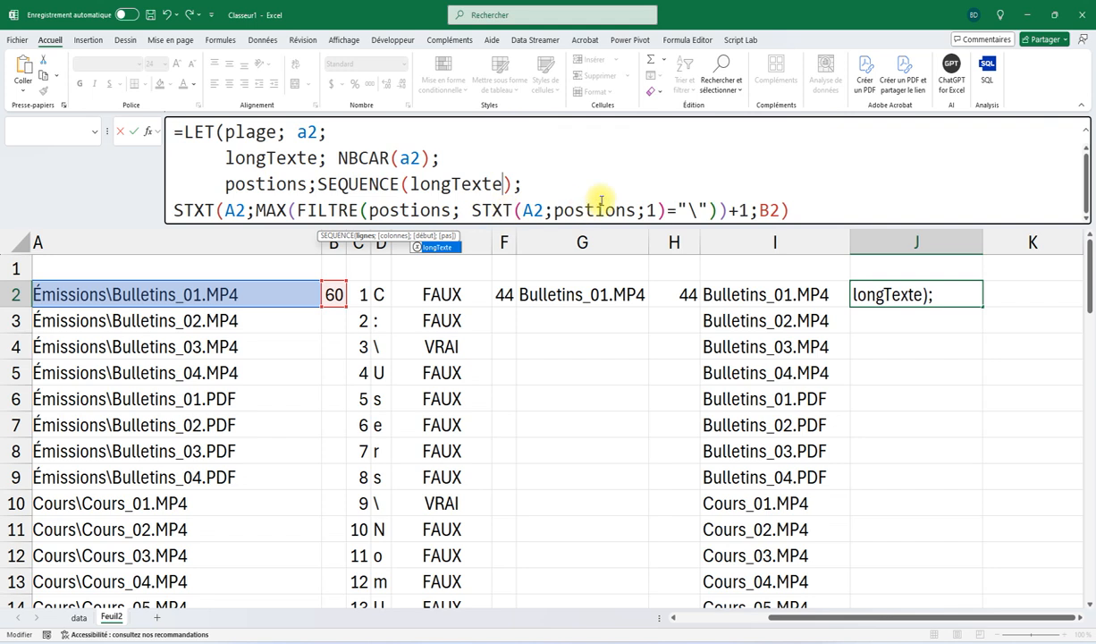
- Replace B2 in the outer STXT's last argument with longTexte, then validate the formula and accept Excel's proposed correction
{"action": "double_click", "coordinate": [768, 210]}
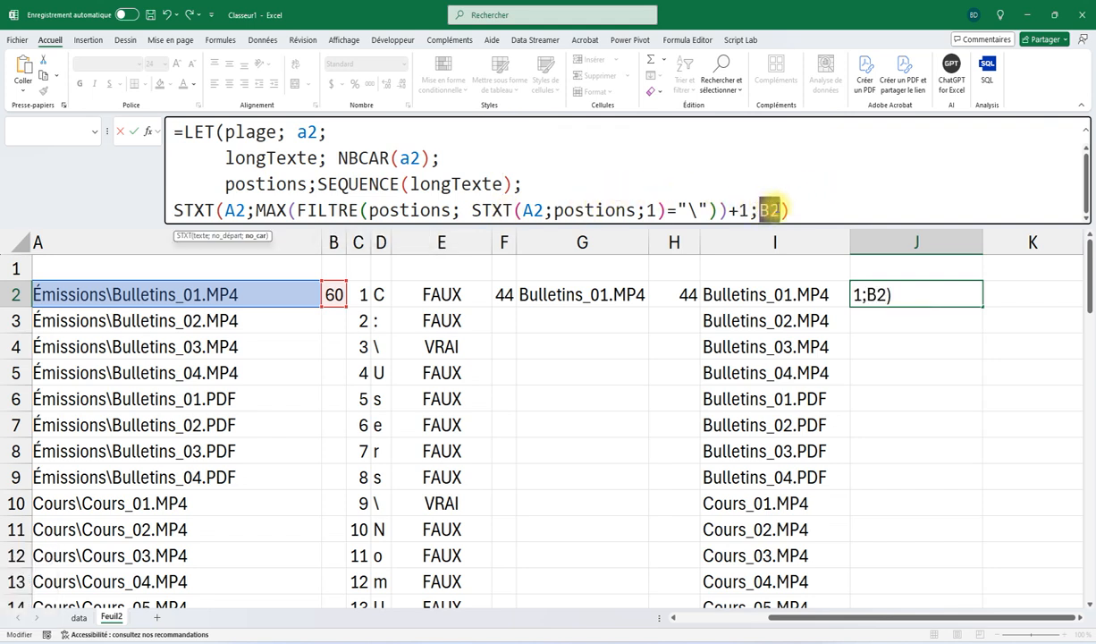
{"action": "type", "text": "longTexte"}
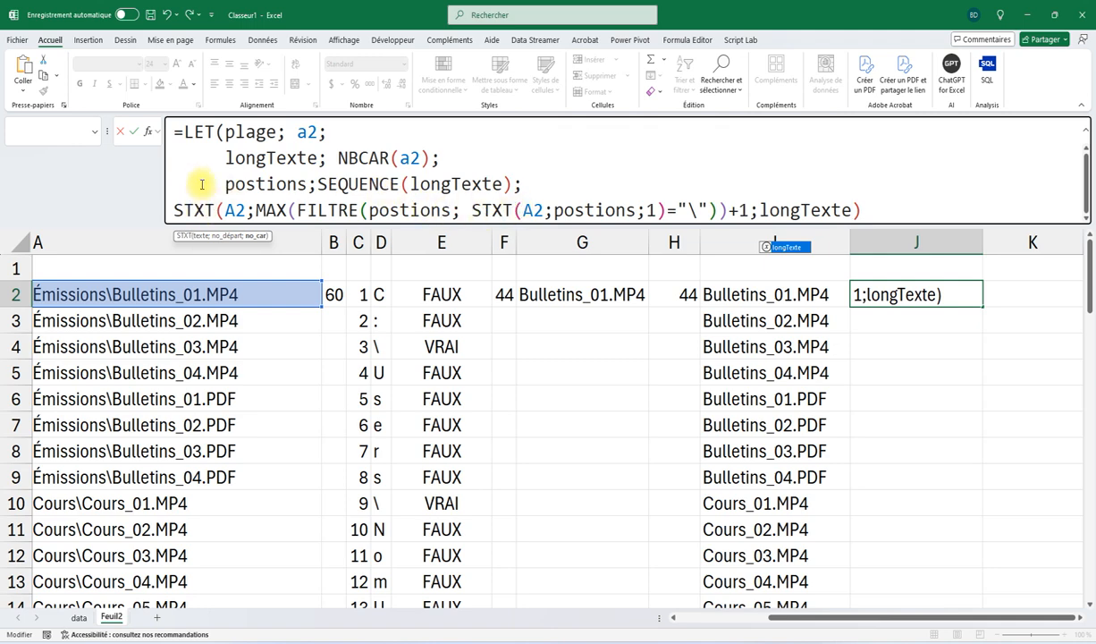
{"action": "left_click", "coordinate": [136, 134]}
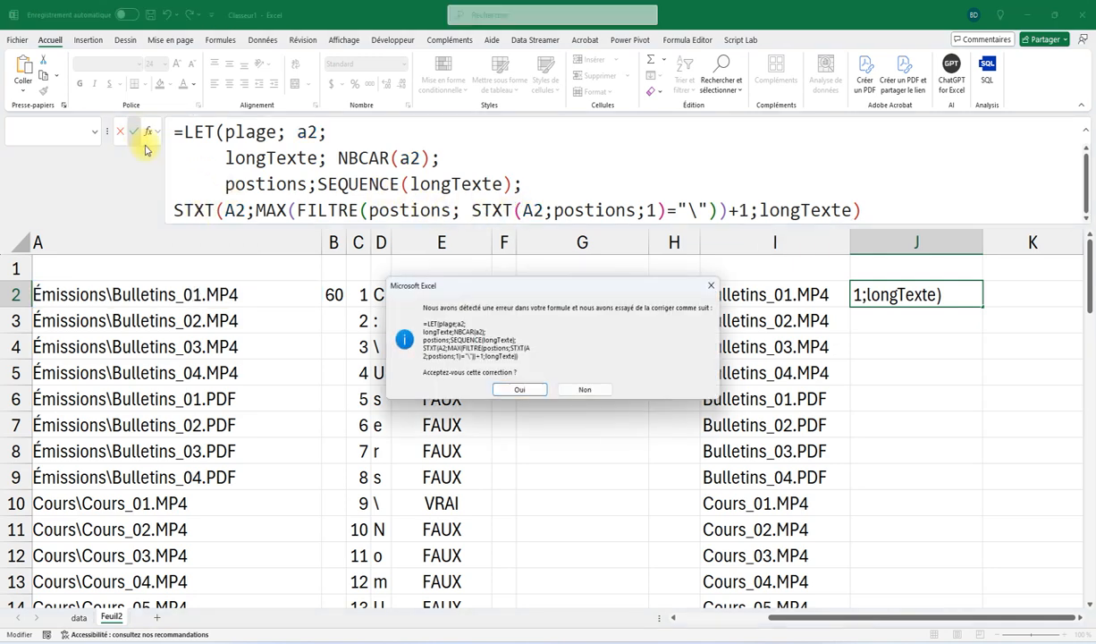
{"action": "left_click", "coordinate": [513, 389]}
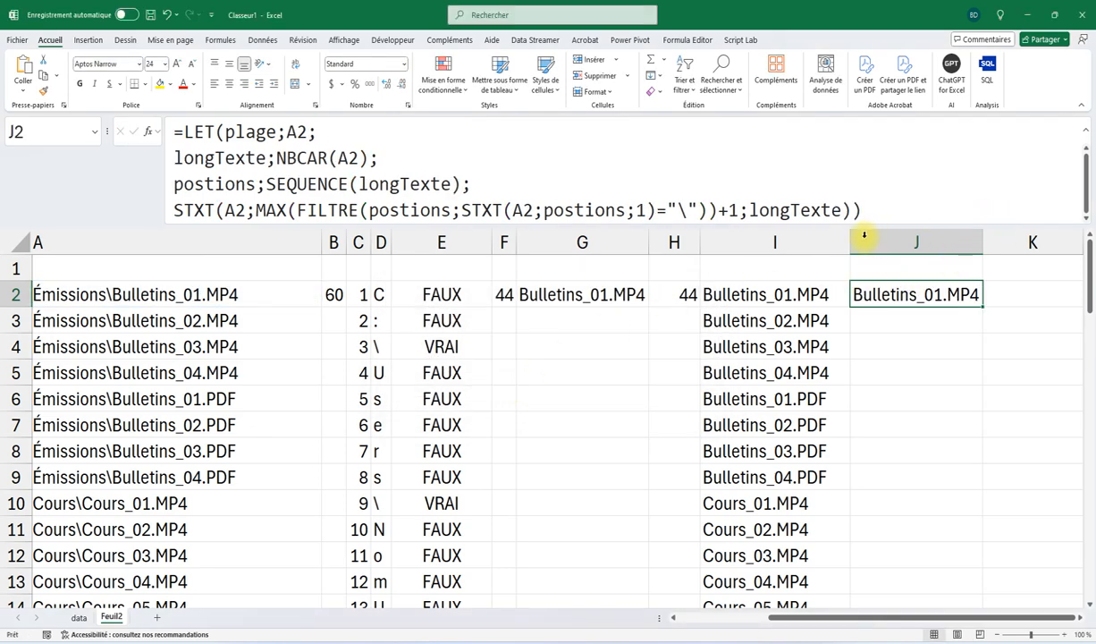
- Indent the longTexte, postions and STXT lines of J2's LET formula with matching spaces
{"action": "left_click", "coordinate": [175, 158]}
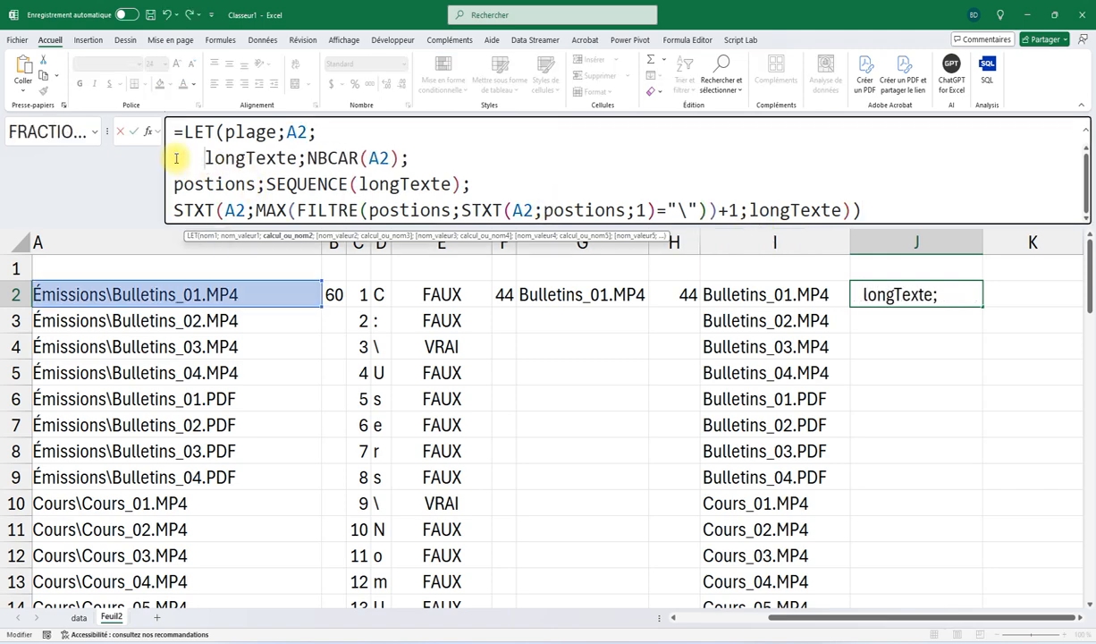
{"action": "left_click", "coordinate": [174, 184]}
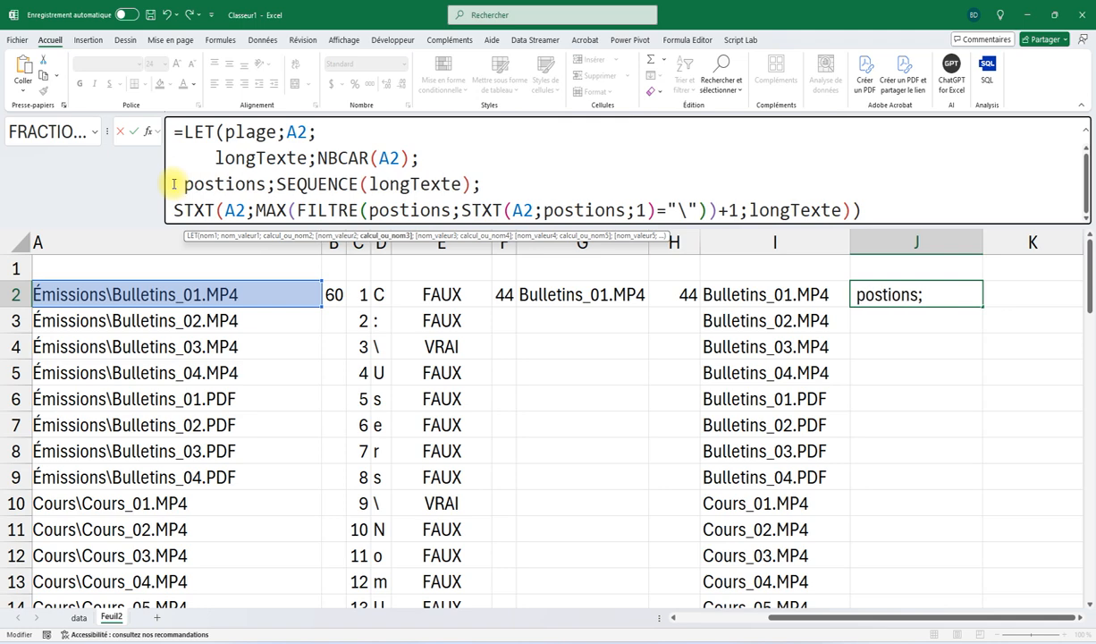
{"action": "left_click", "coordinate": [174, 209]}
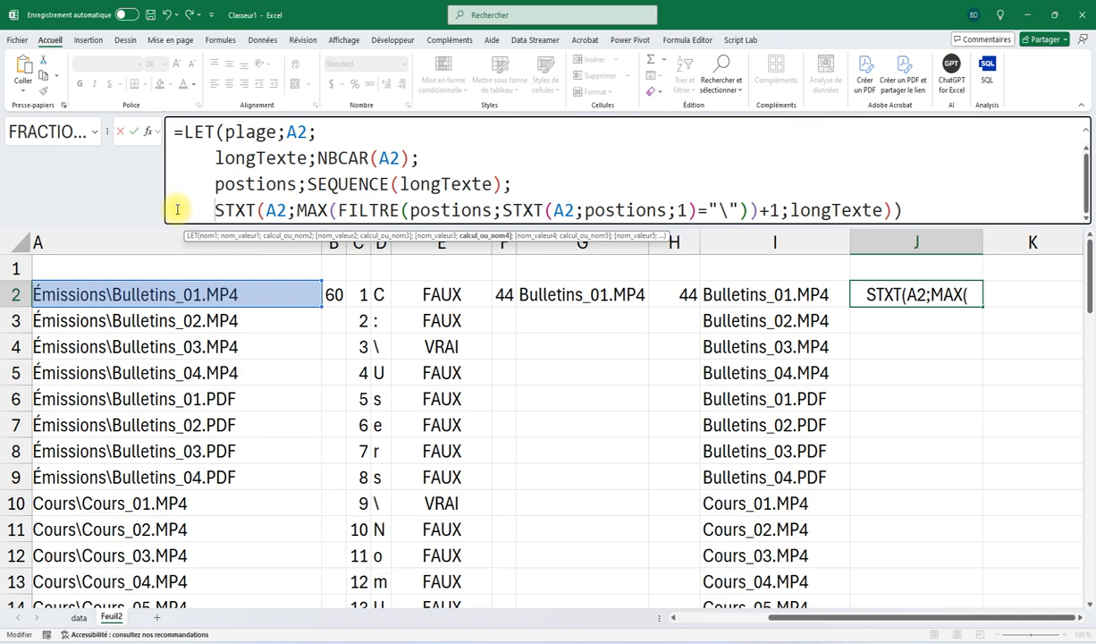
- Enlarge the formula bar, place LET's closing parenthesis on its own line and validate J2's formula
{"action": "left_click_drag", "start_coordinate": [875, 223], "coordinate": [873, 276]}
{"action": "left_click", "coordinate": [900, 211]}
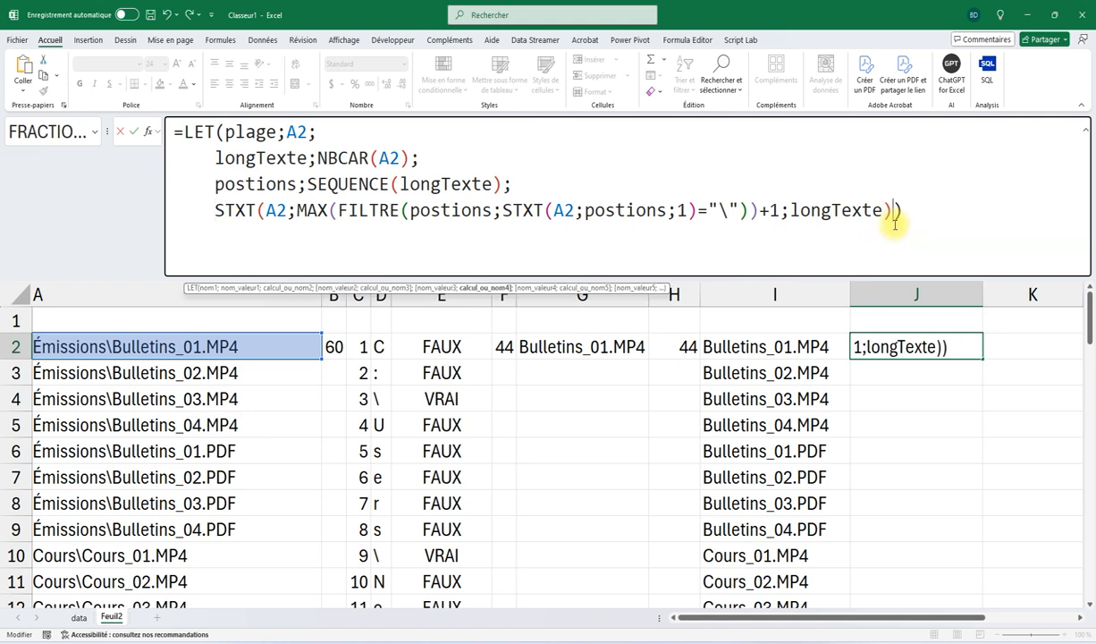
{"action": "key", "text": "alt+Return"}
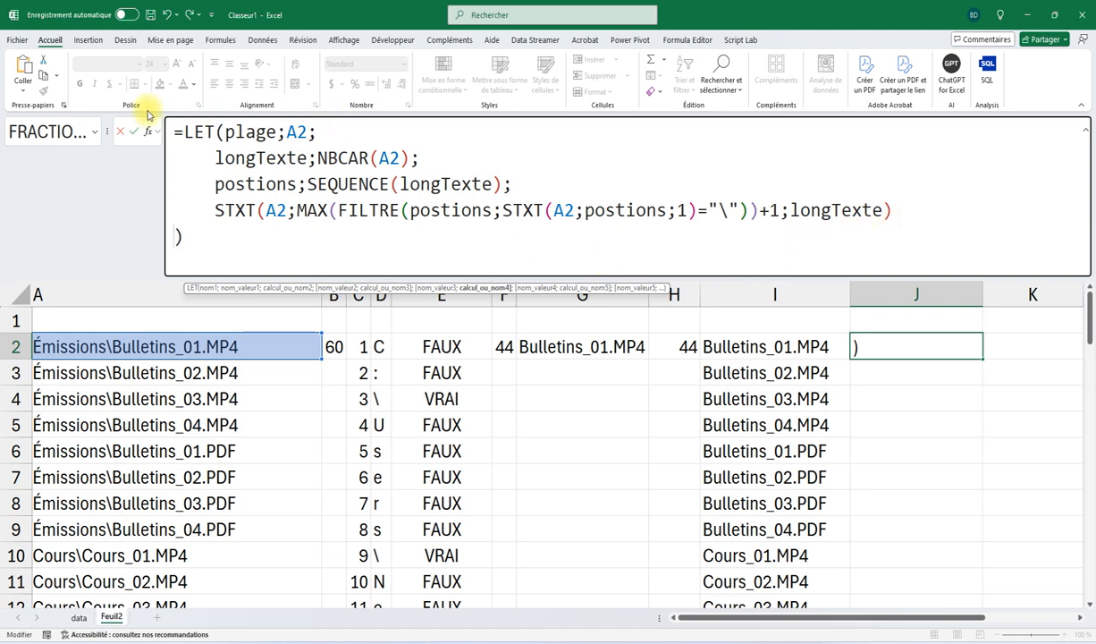
{"action": "left_click", "coordinate": [130, 134]}
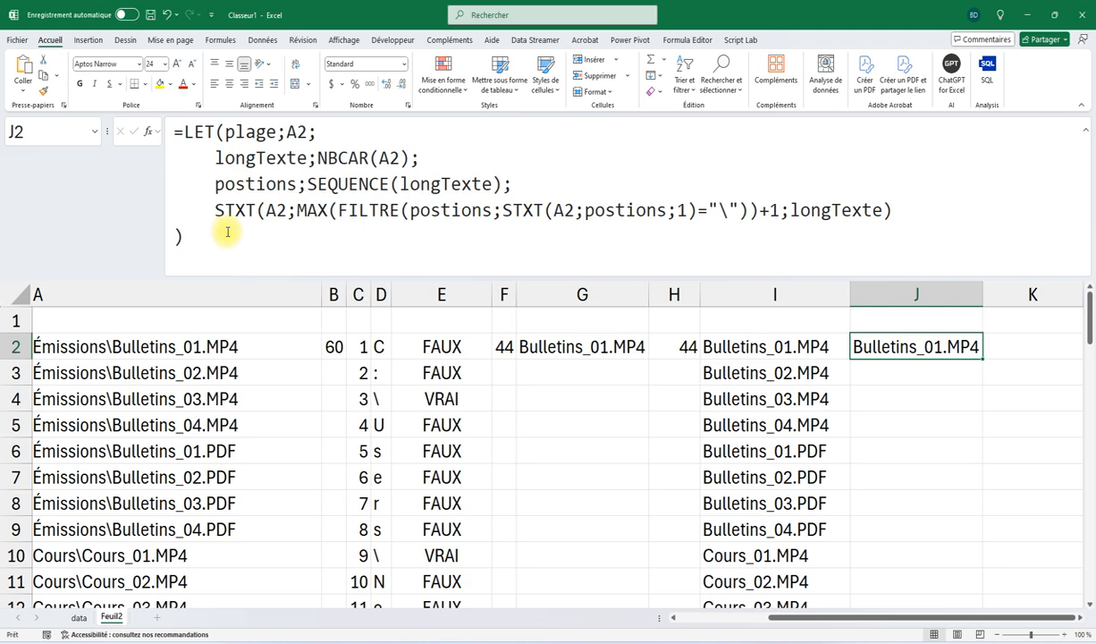
- Replace A2 with the copied variable name plage in both the outer and inner STXT functions of J2's formula
{"action": "double_click", "coordinate": [250, 133]}
{"action": "key", "text": "ctrl+c"}
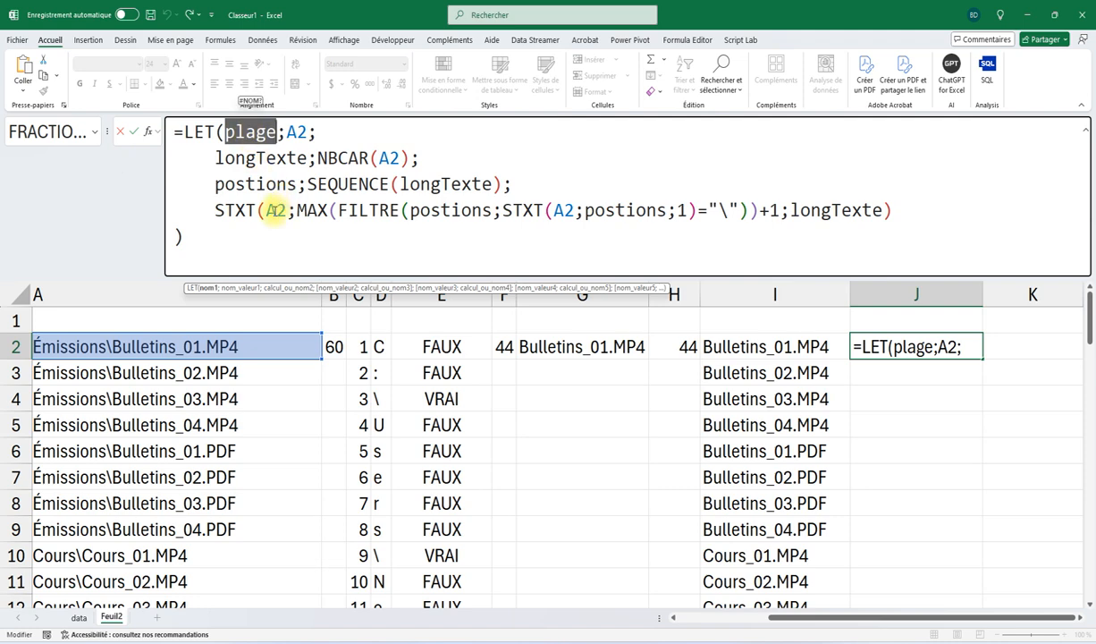
{"action": "double_click", "coordinate": [275, 210]}
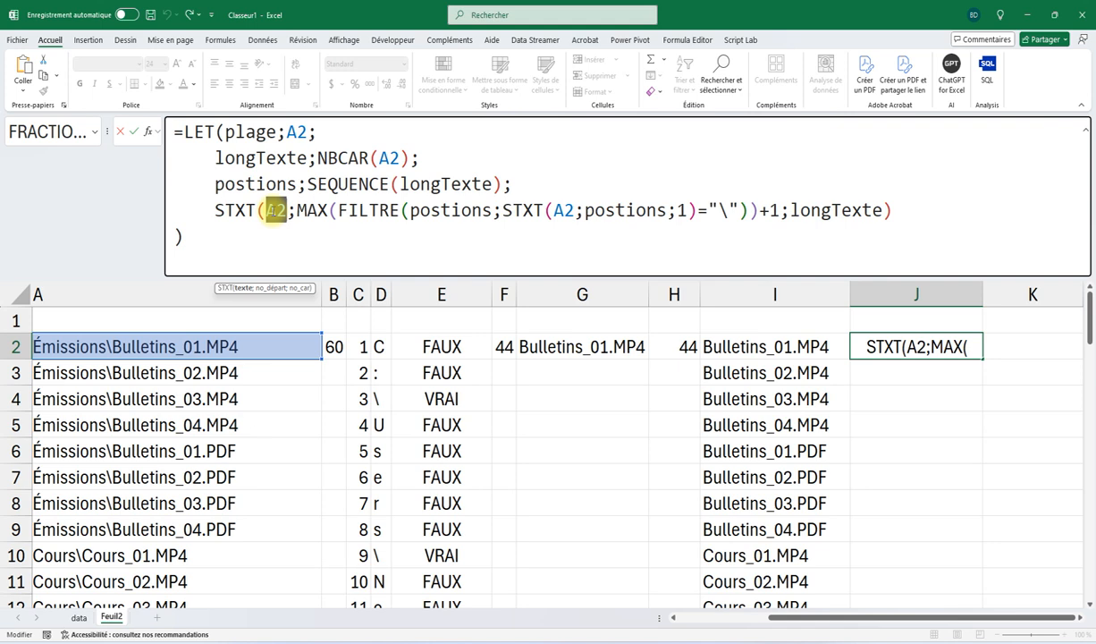
{"action": "key", "text": "ctrl+v"}
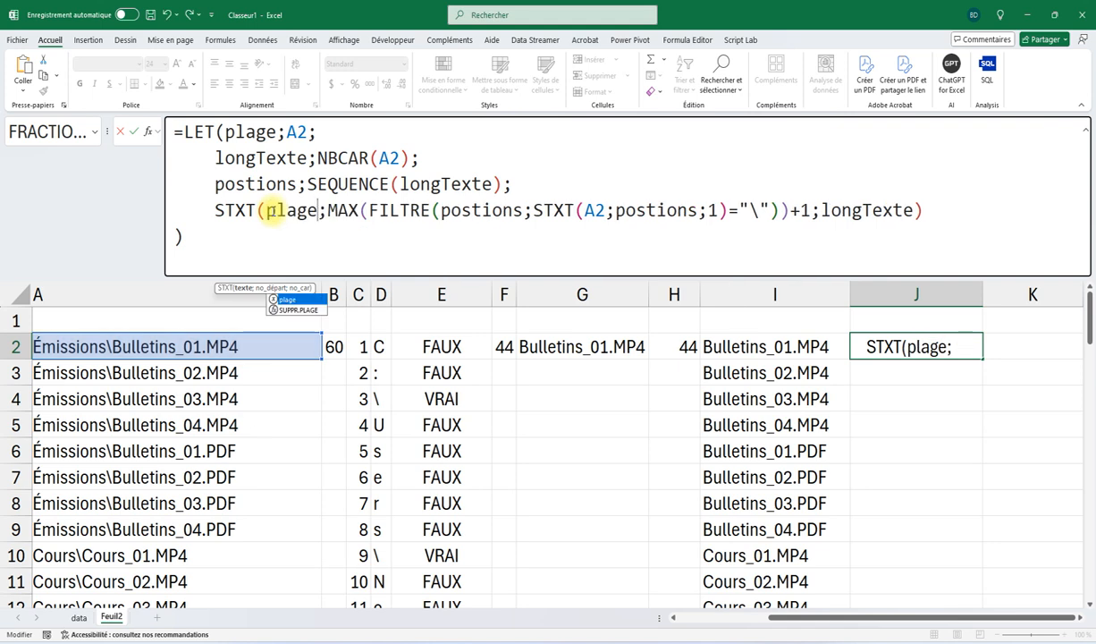
{"action": "double_click", "coordinate": [590, 211]}
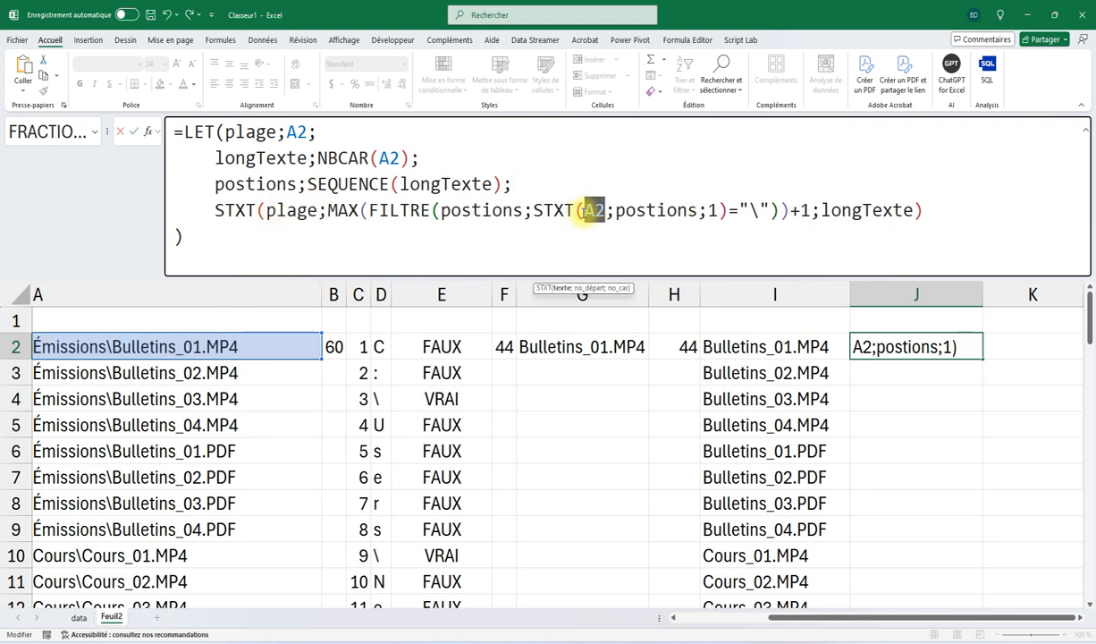
{"action": "key", "text": "ctrl+v"}
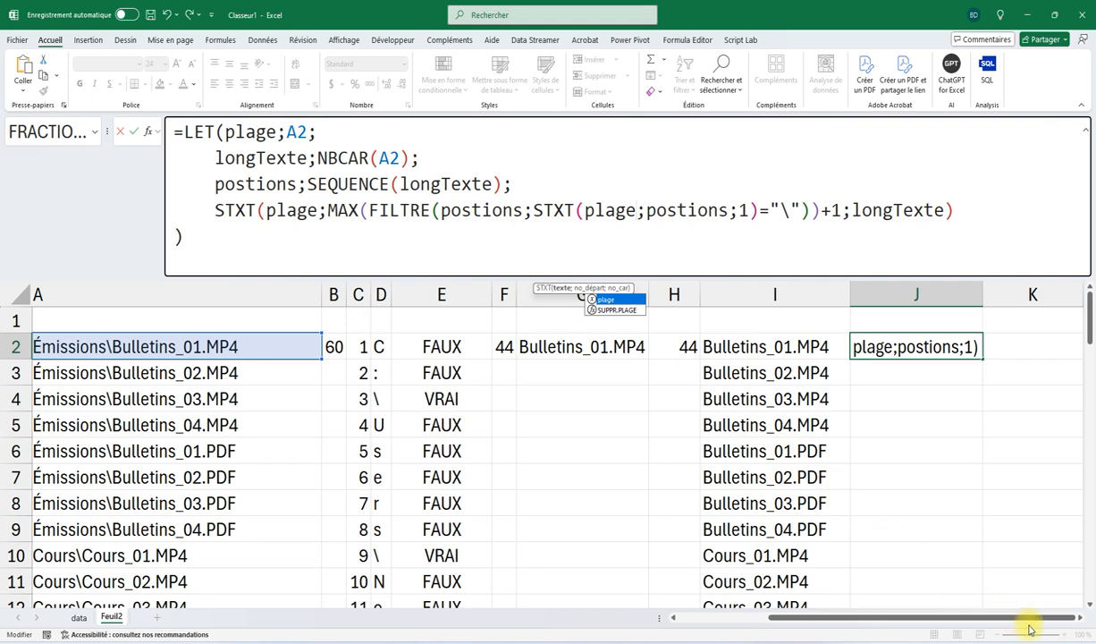